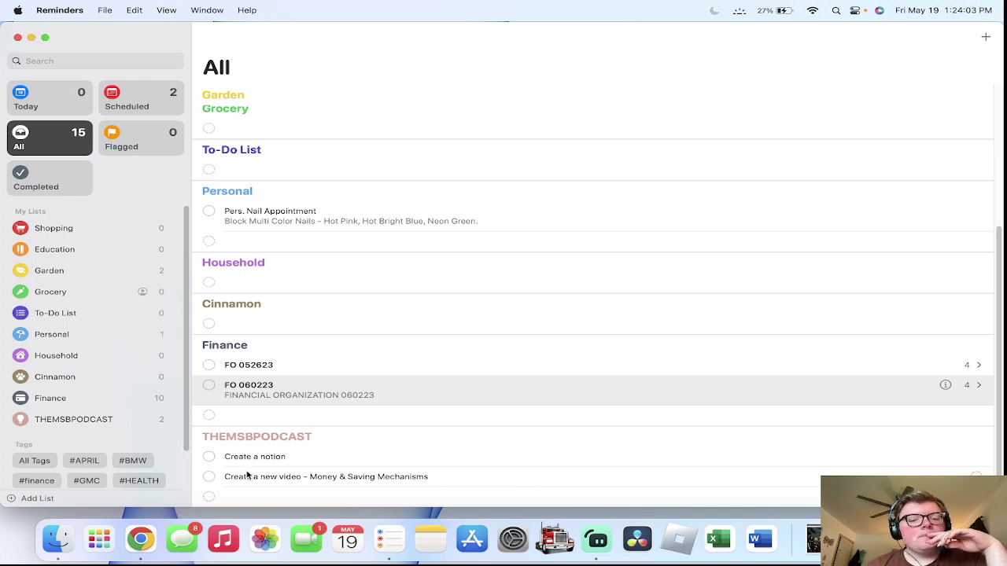
Step: Mark the reminder "Create a new video - Money & Saving Mechanisms" as completed and quit Reminders
{"action": "left_click", "coordinate": [209, 477]}
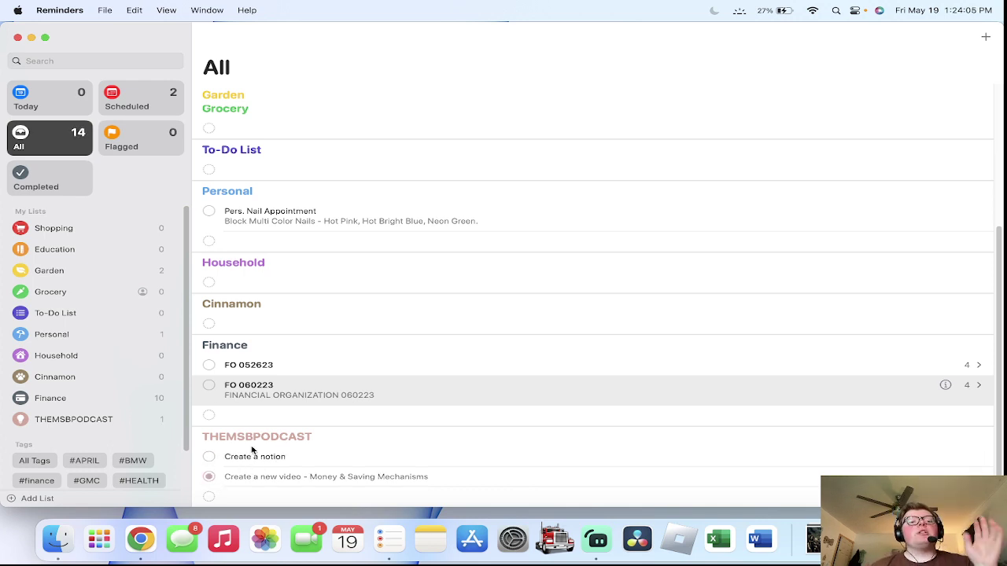
{"action": "left_click", "coordinate": [18, 37]}
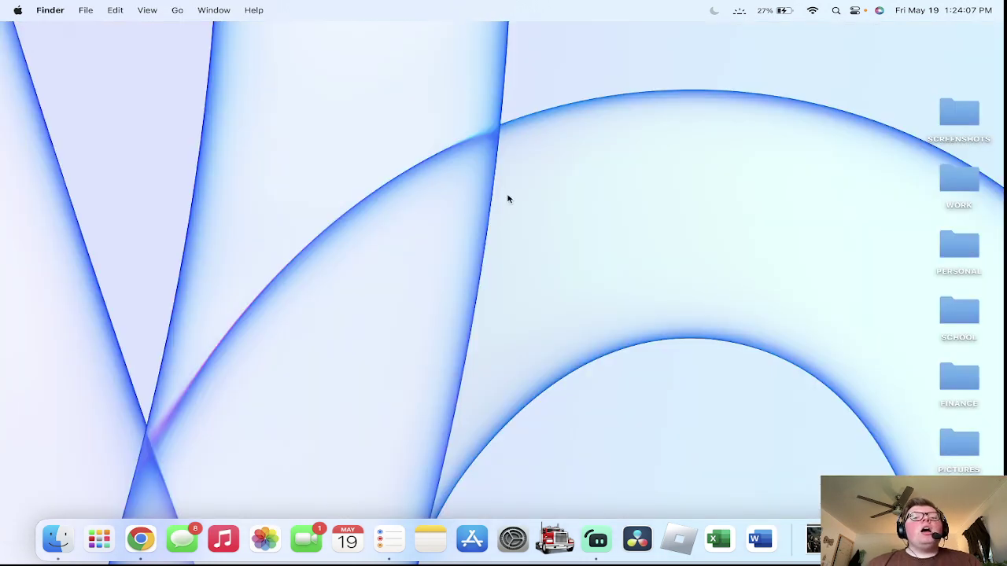
{"action": "right_click", "coordinate": [391, 536]}
{"action": "left_click", "coordinate": [322, 422]}
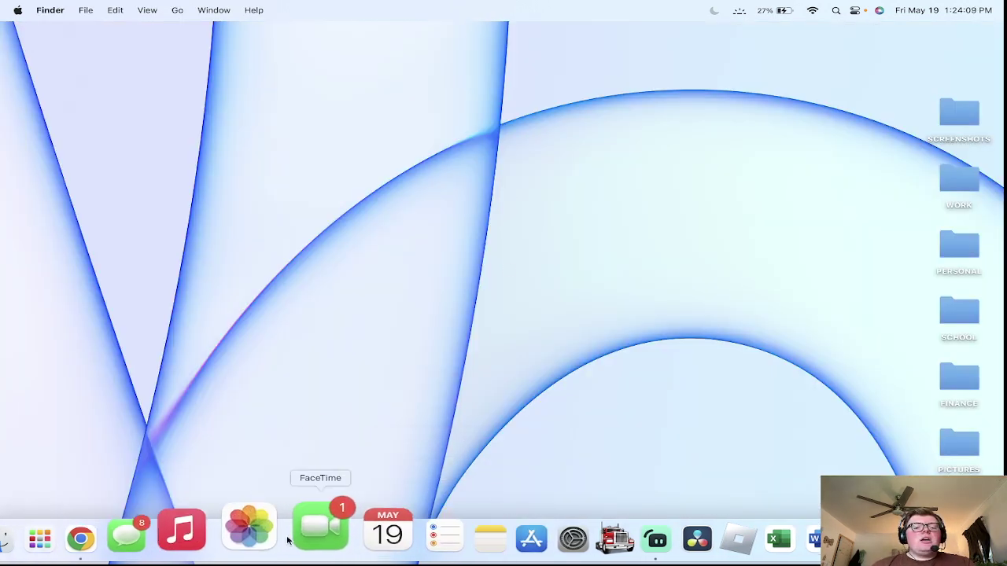
Step: Open FaceTime to clear its notification badge and quit it
{"action": "left_click", "coordinate": [296, 542]}
{"action": "left_click", "coordinate": [112, 37]}
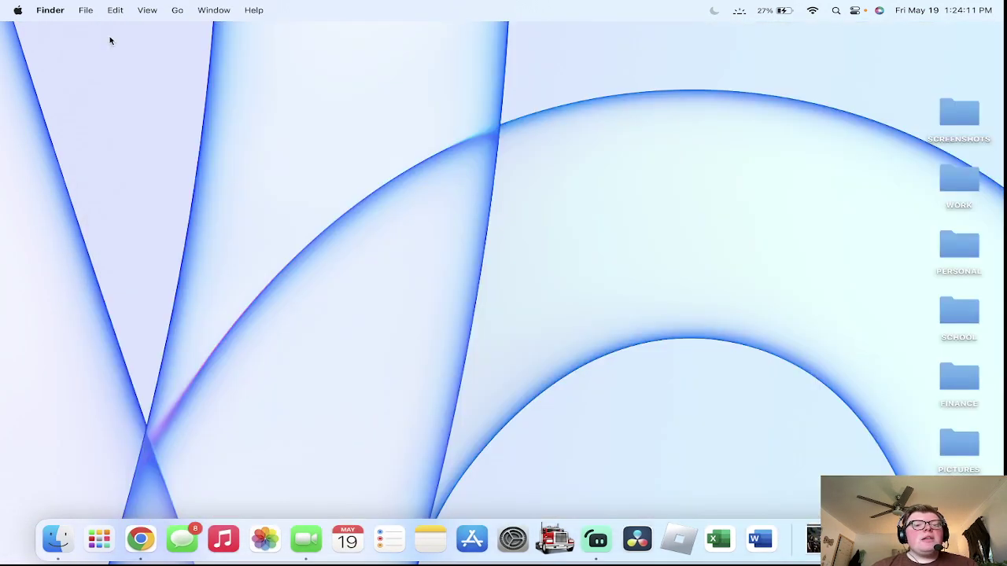
{"action": "right_click", "coordinate": [306, 528]}
{"action": "left_click", "coordinate": [311, 471]}
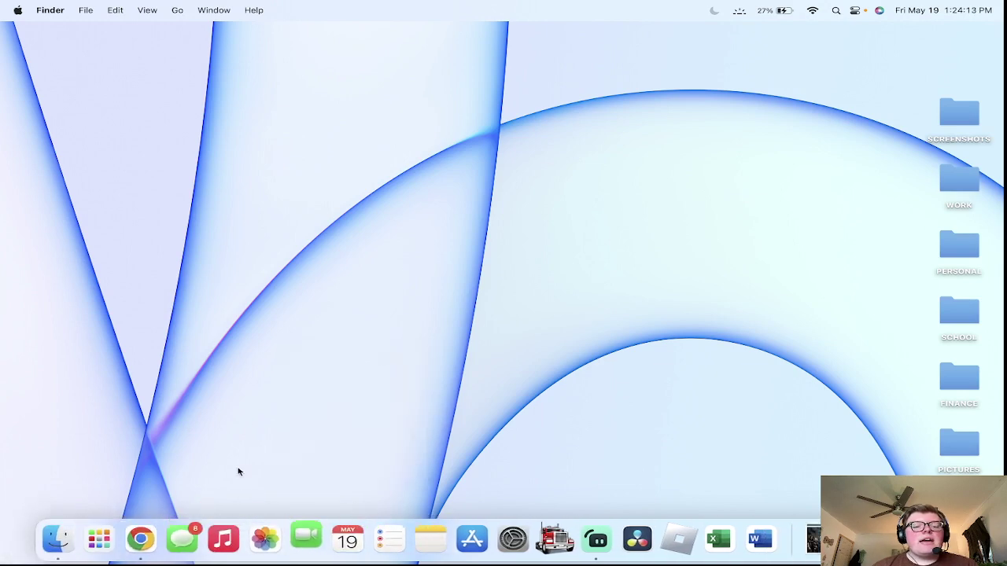
{"action": "right_click", "coordinate": [296, 536]}
{"action": "left_click", "coordinate": [320, 461]}
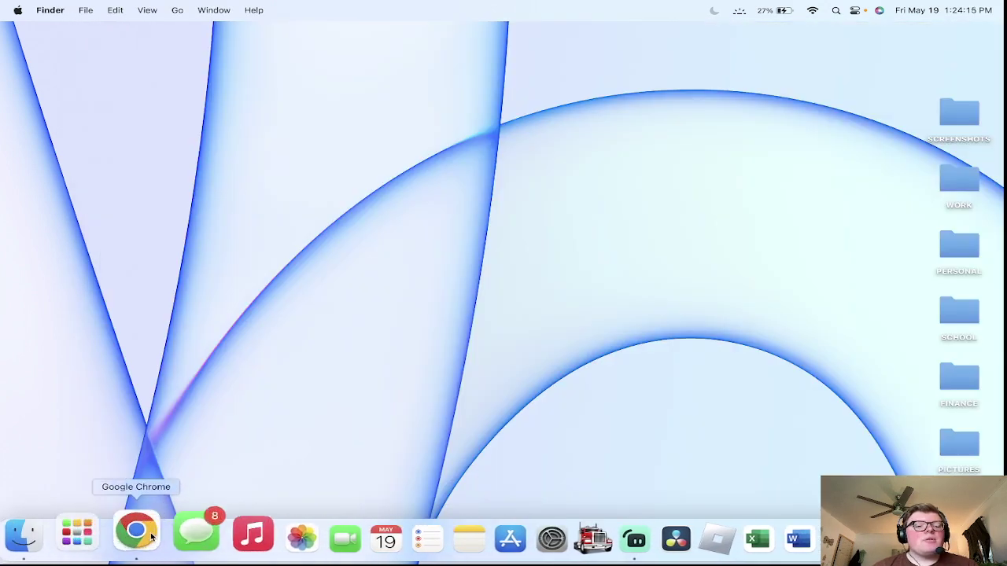
Step: Switch to Messages and view the Agora CS conversation and the unread Mom conversation
{"action": "left_click", "coordinate": [184, 533]}
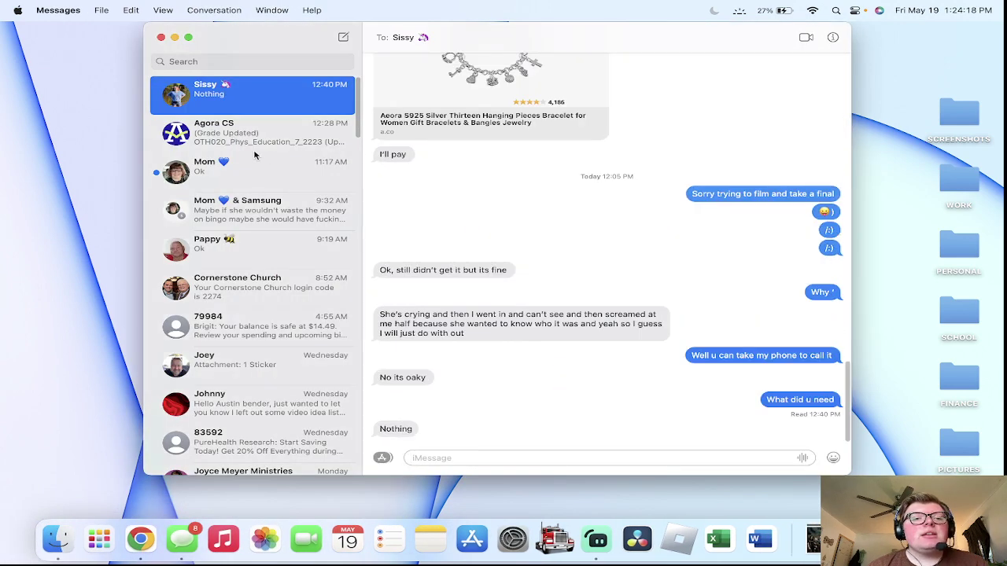
{"action": "left_click", "coordinate": [254, 149]}
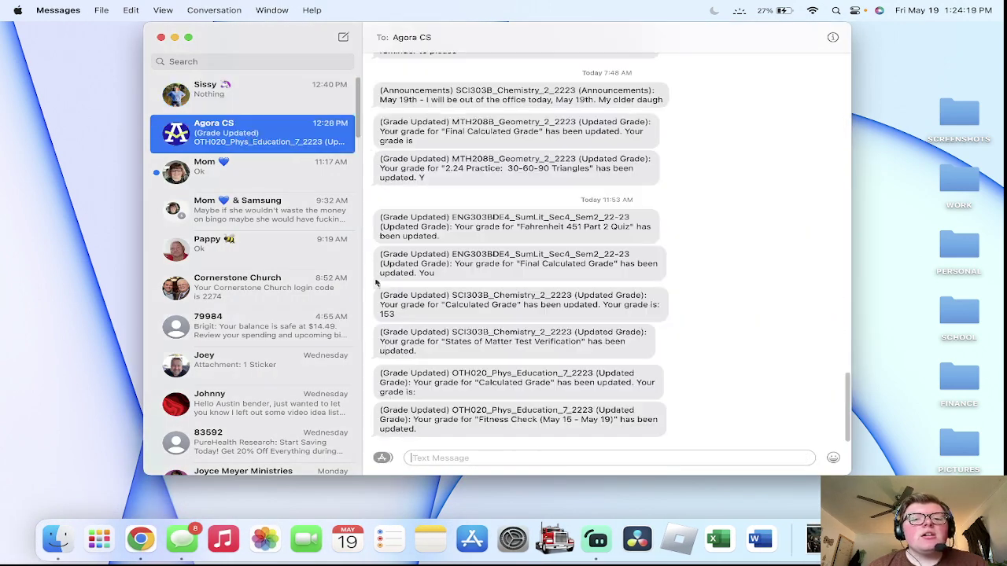
{"action": "double_click", "coordinate": [245, 183]}
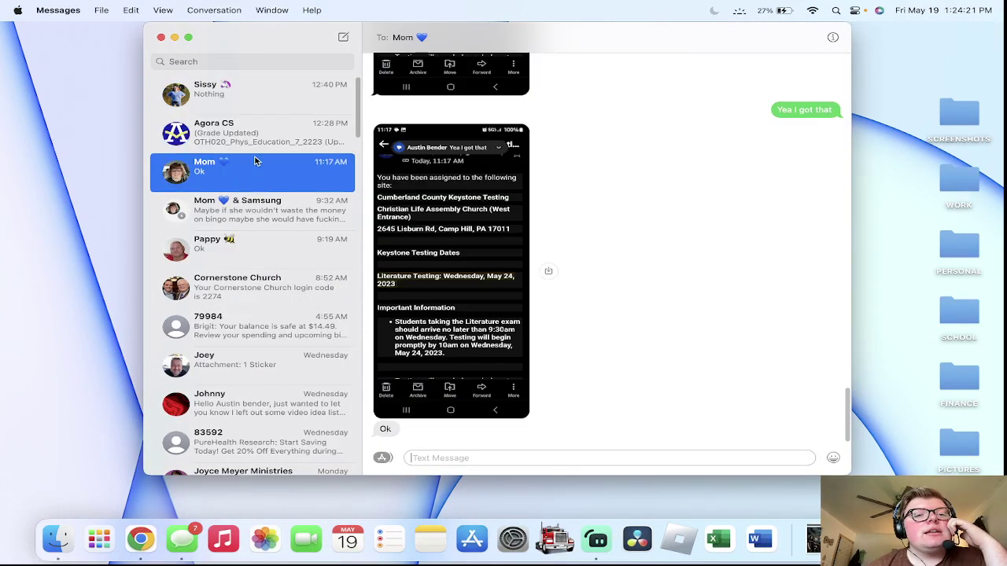
{"action": "left_click", "coordinate": [181, 144]}
{"action": "left_click", "coordinate": [181, 142]}
{"action": "left_click", "coordinate": [186, 165]}
{"action": "left_click", "coordinate": [196, 144]}
{"action": "double_click", "coordinate": [208, 162]}
{"action": "left_click", "coordinate": [197, 148]}
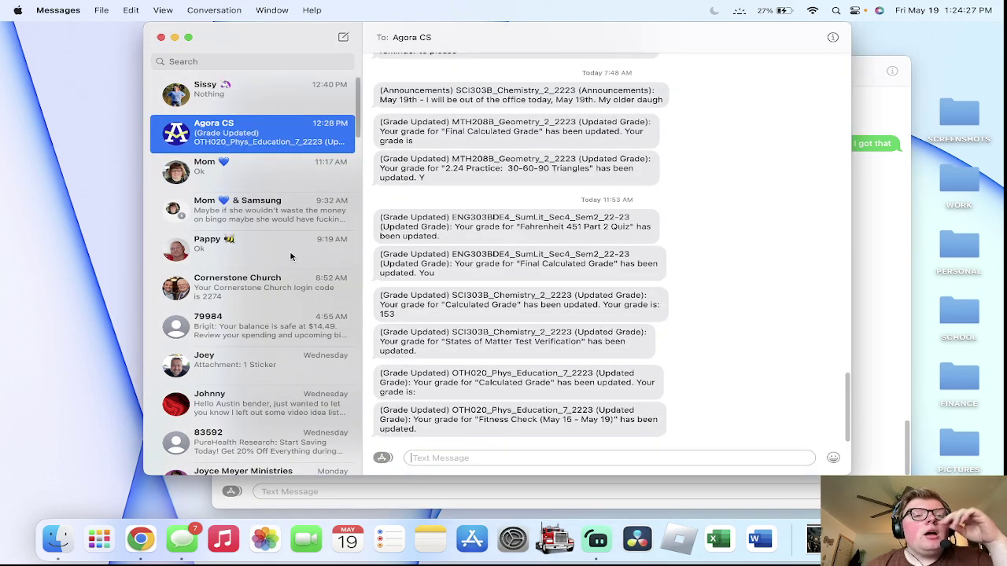
Step: Open the unread conversation dated 5/12/23 further down the message list to mark it as read
{"action": "scroll", "coordinate": [268, 255], "scroll_direction": "down", "scroll_amount": 10}
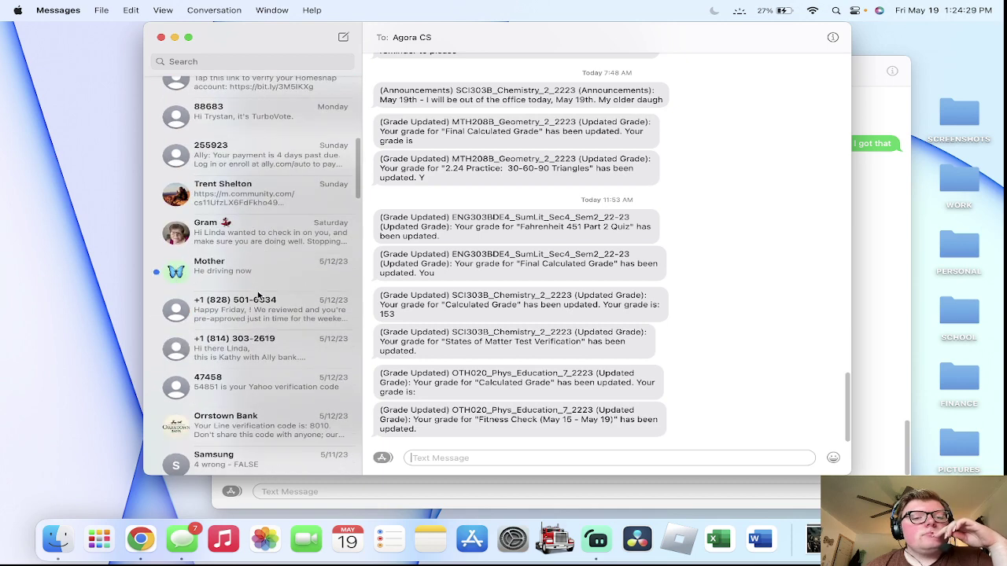
{"action": "left_click", "coordinate": [232, 278]}
{"action": "left_click", "coordinate": [236, 202]}
{"action": "scroll", "coordinate": [237, 304], "scroll_direction": "down", "scroll_amount": 5}
{"action": "scroll", "coordinate": [236, 303], "scroll_direction": "down", "scroll_amount": 10}
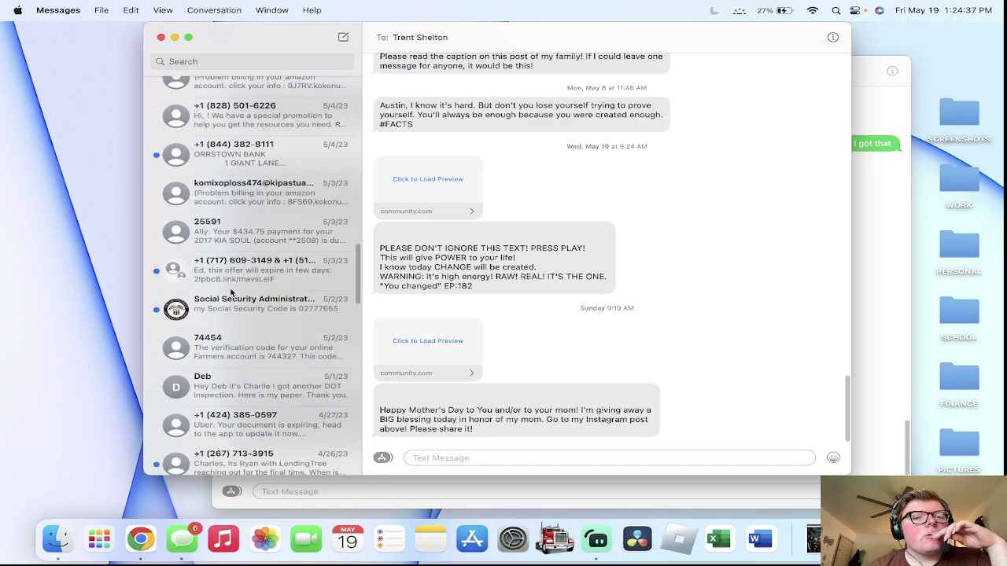
Step: Open the unread conversations dated 5/3/23, 5/2/23 and 4/26/23 to mark them as read
{"action": "left_click", "coordinate": [236, 305]}
{"action": "left_click", "coordinate": [236, 271]}
{"action": "scroll", "coordinate": [227, 330], "scroll_direction": "down", "scroll_amount": 4}
{"action": "left_click", "coordinate": [240, 311]}
{"action": "left_click", "coordinate": [227, 271]}
{"action": "left_click", "coordinate": [230, 234]}
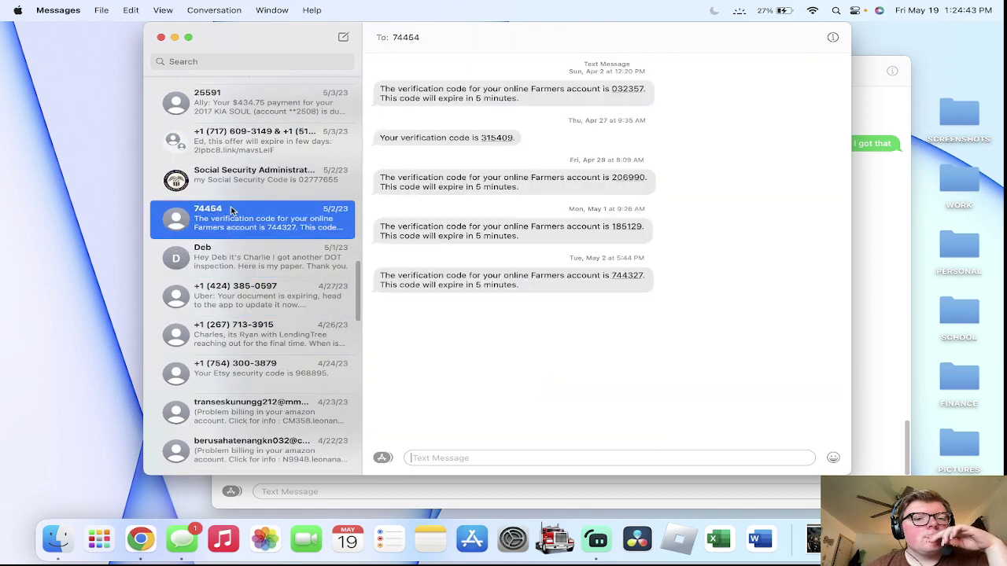
{"action": "scroll", "coordinate": [232, 207], "scroll_direction": "down", "scroll_amount": 12}
{"action": "scroll", "coordinate": [217, 305], "scroll_direction": "down", "scroll_amount": 10}
Step: Close the main Messages window and the separate conversation window
{"action": "left_click", "coordinate": [161, 37]}
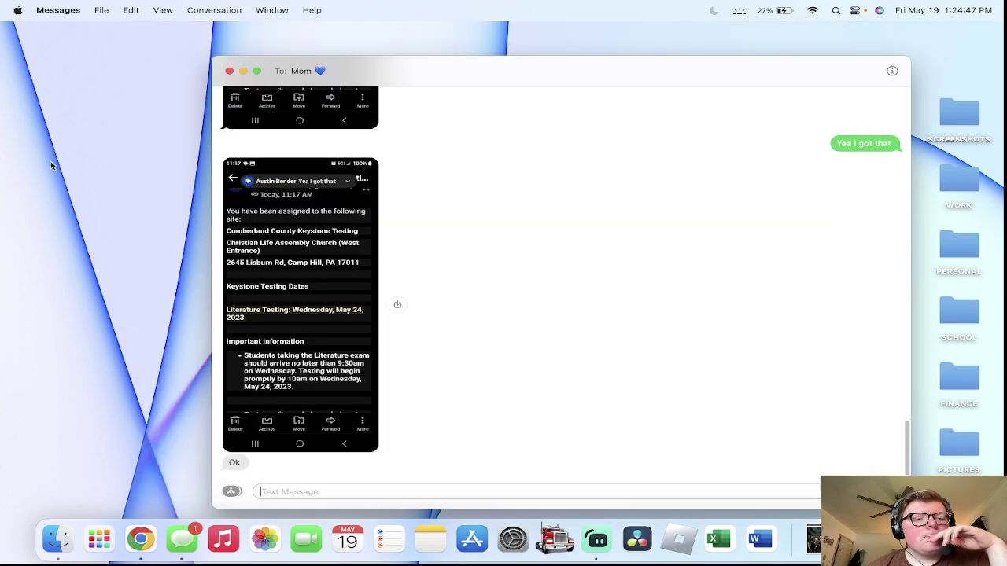
{"action": "left_click", "coordinate": [49, 163]}
{"action": "left_click", "coordinate": [228, 71]}
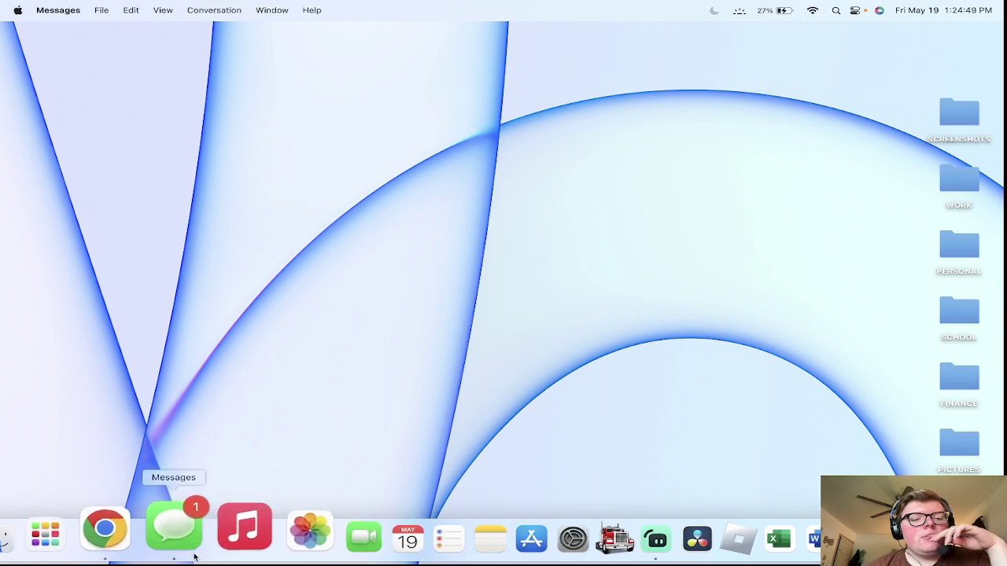
Step: Reopen Messages to read the unread conversation dated 5/4/23, and quit the app
{"action": "left_click", "coordinate": [180, 535]}
{"action": "left_click", "coordinate": [229, 299]}
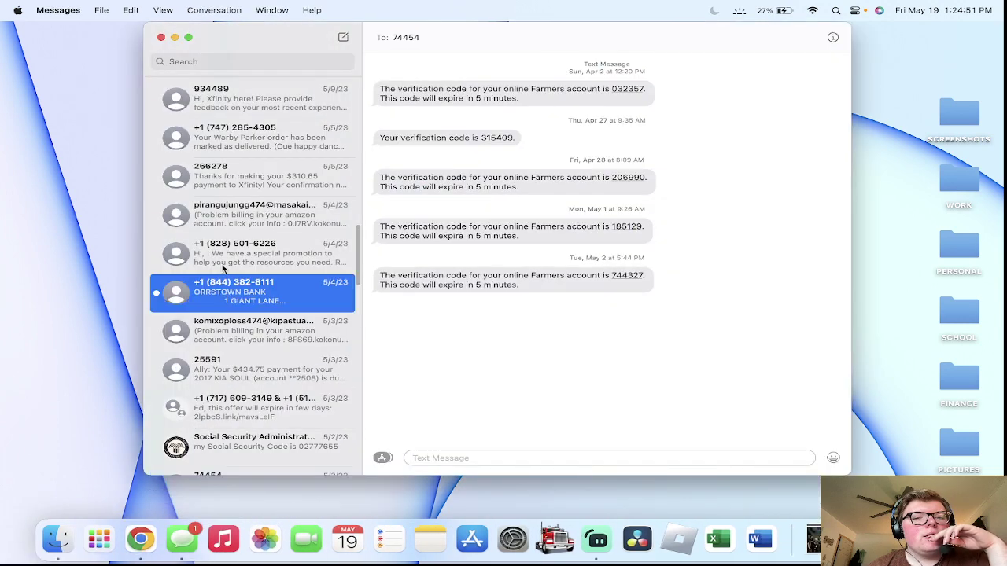
{"action": "left_click", "coordinate": [160, 37]}
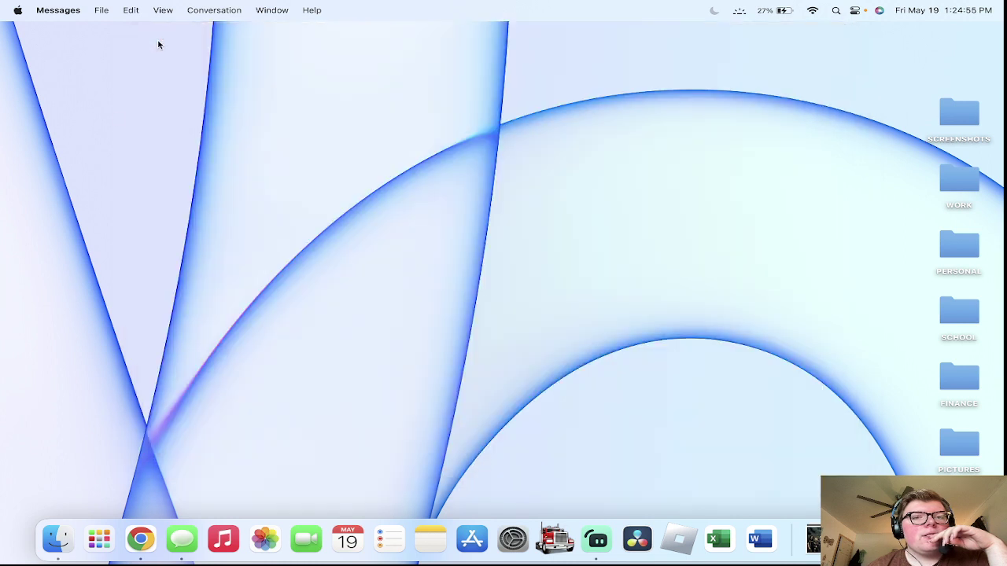
{"action": "left_click", "coordinate": [116, 162]}
{"action": "right_click", "coordinate": [187, 525]}
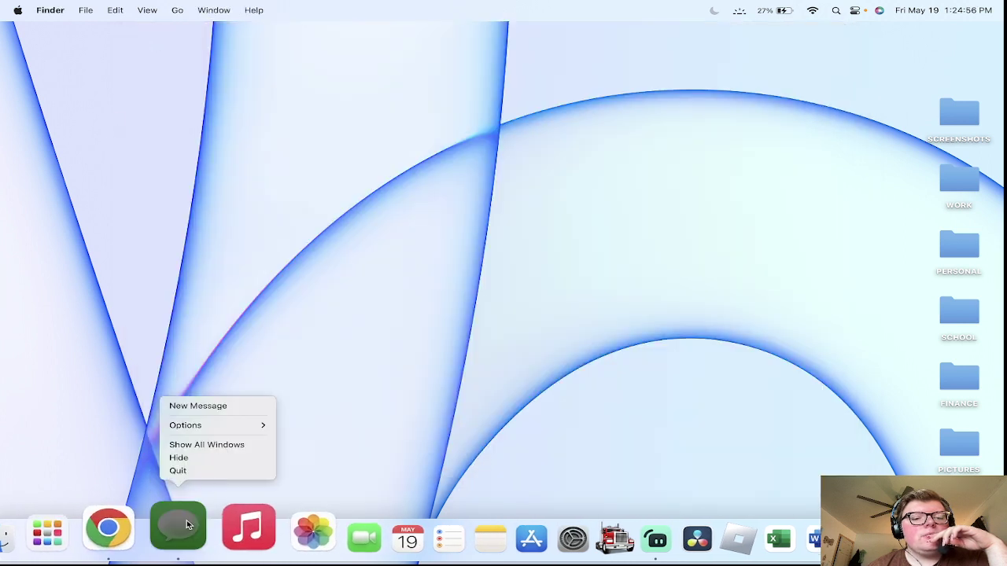
{"action": "left_click", "coordinate": [193, 471]}
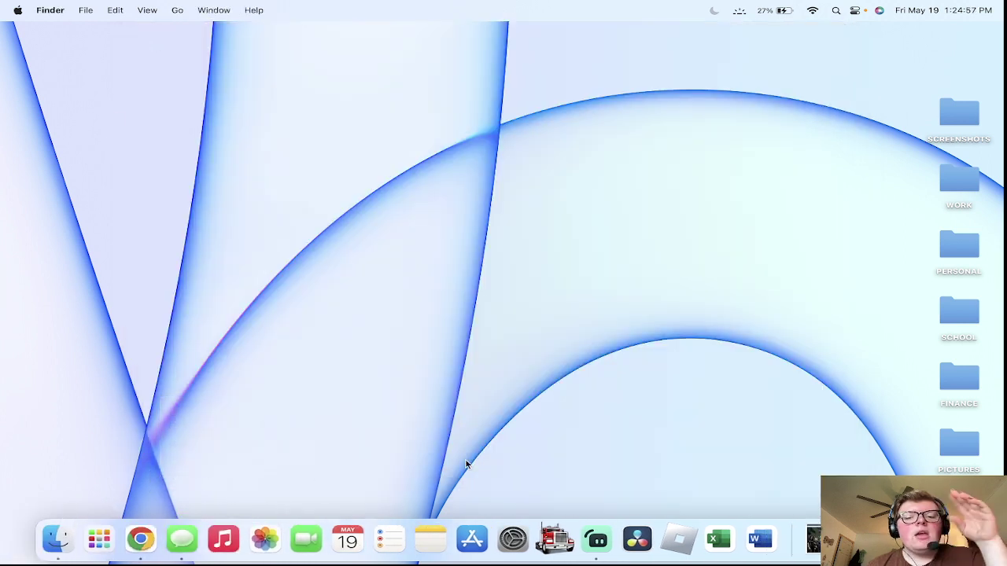
Step: Switch to Chrome, close the Geometry tab and minimize the browser window
{"action": "left_click", "coordinate": [150, 545]}
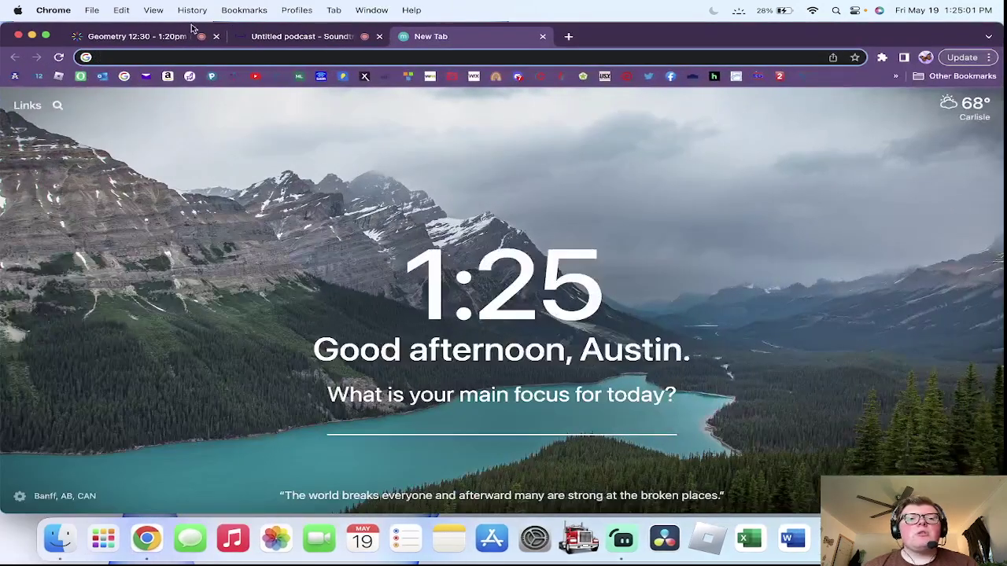
{"action": "left_click", "coordinate": [228, 40]}
{"action": "key", "text": "super+w"}
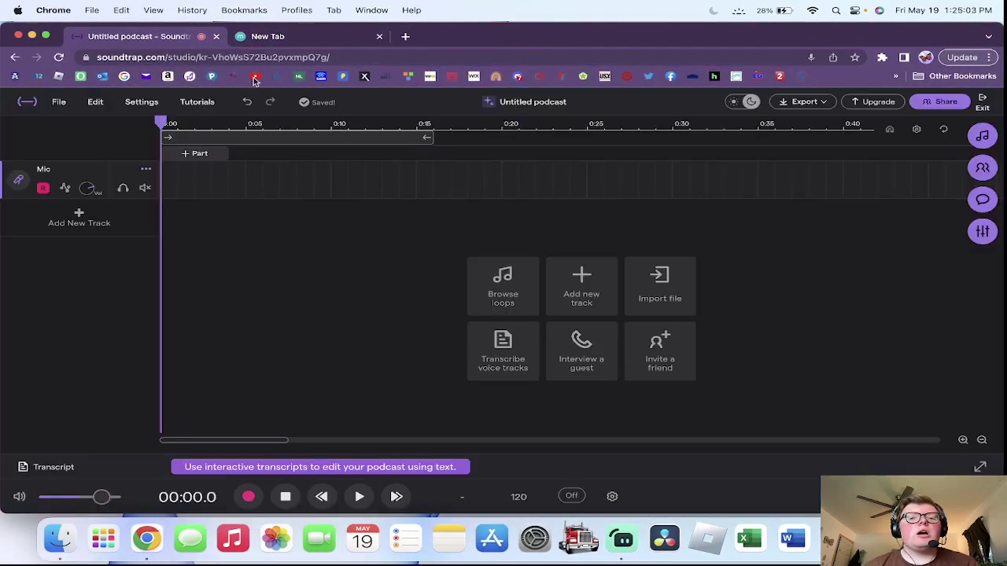
{"action": "key", "text": "ctrl+Tab"}
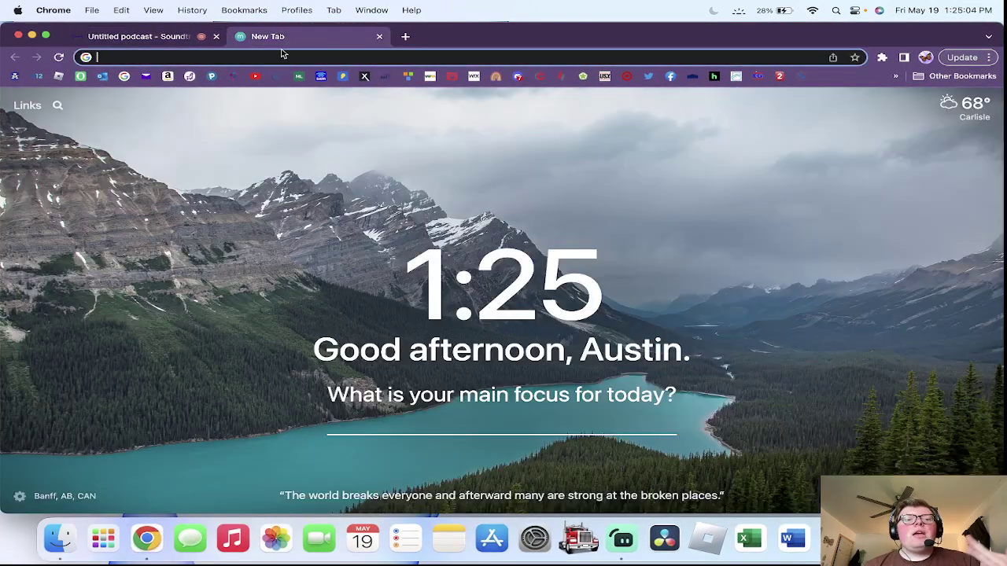
{"action": "left_click", "coordinate": [151, 45]}
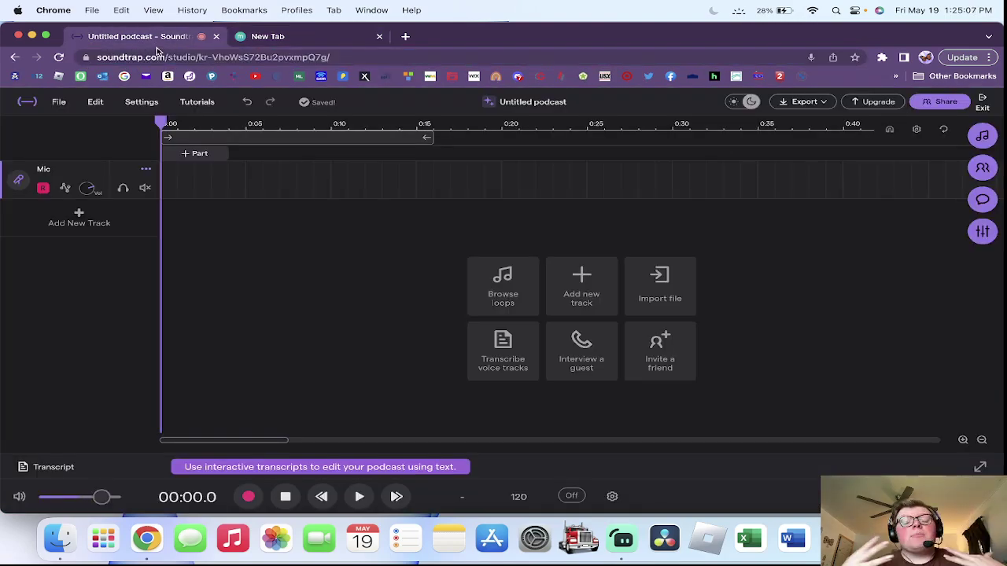
{"action": "left_click", "coordinate": [32, 36]}
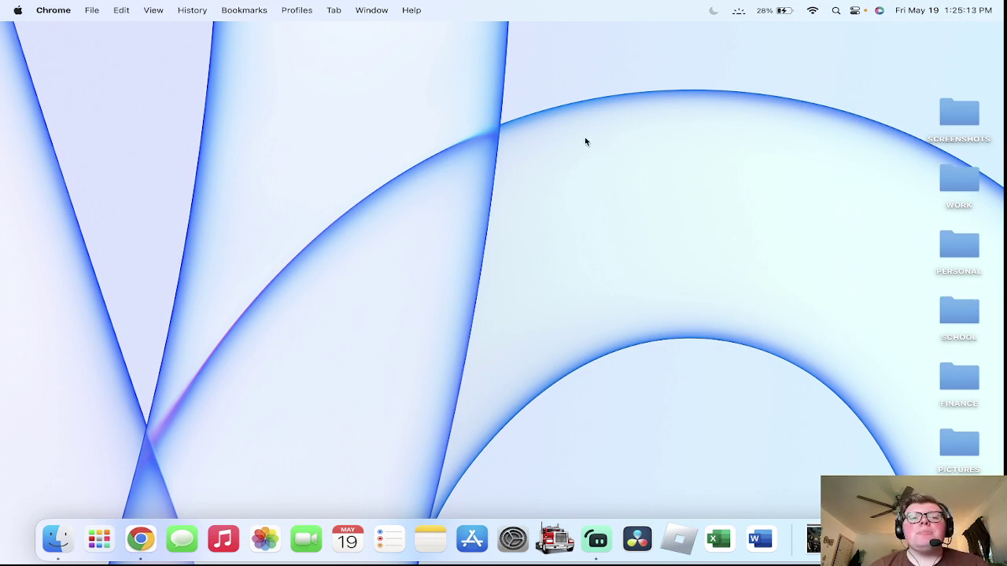
Step: Open the Wallpaper settings in System Settings and expand the full Dynamic Desktop and Light & Dark Desktop collections
{"action": "left_click", "coordinate": [510, 536]}
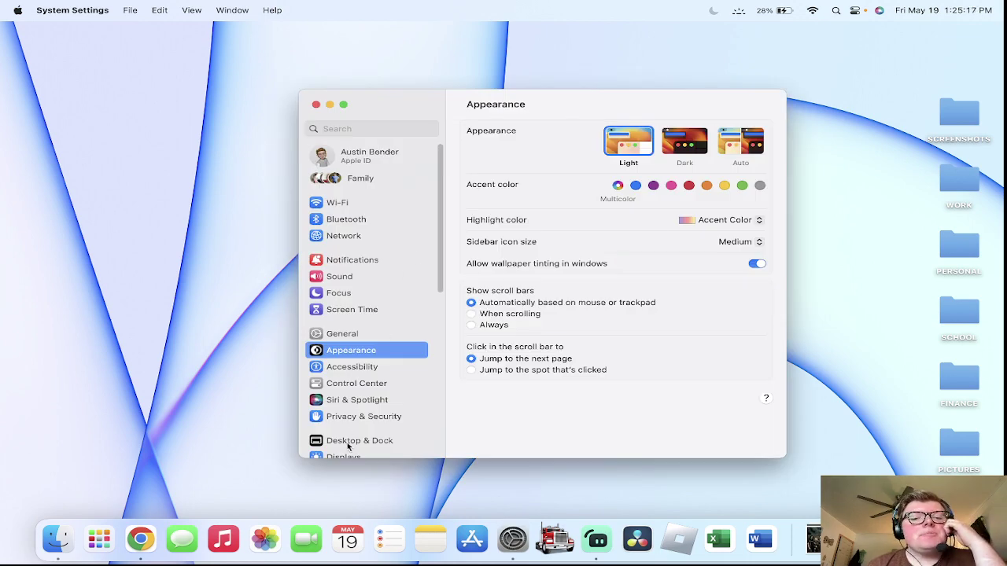
{"action": "scroll", "coordinate": [352, 436], "scroll_direction": "down", "scroll_amount": 3}
{"action": "left_click", "coordinate": [349, 394]}
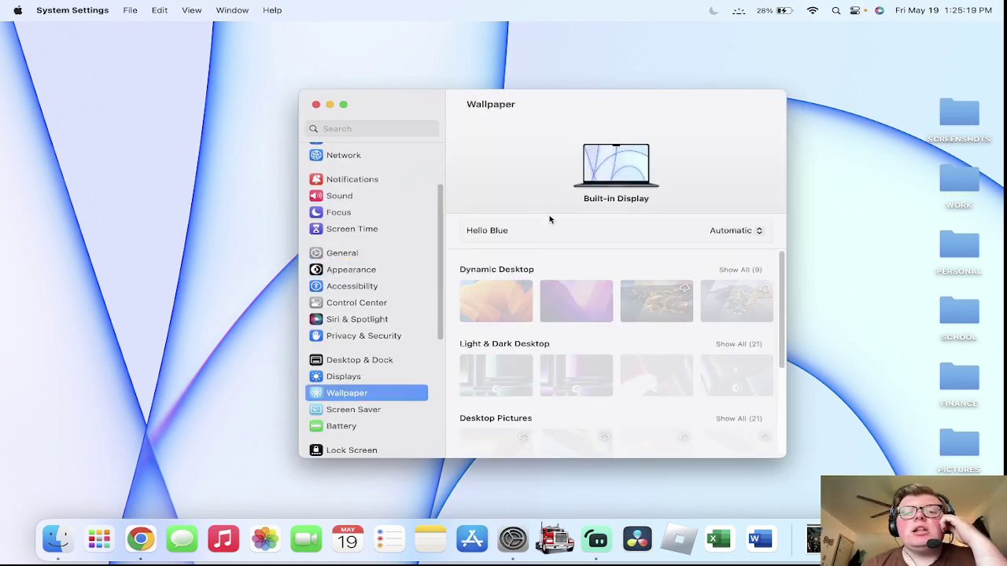
{"action": "left_click", "coordinate": [739, 269]}
{"action": "scroll", "coordinate": [630, 297], "scroll_direction": "down", "scroll_amount": 2}
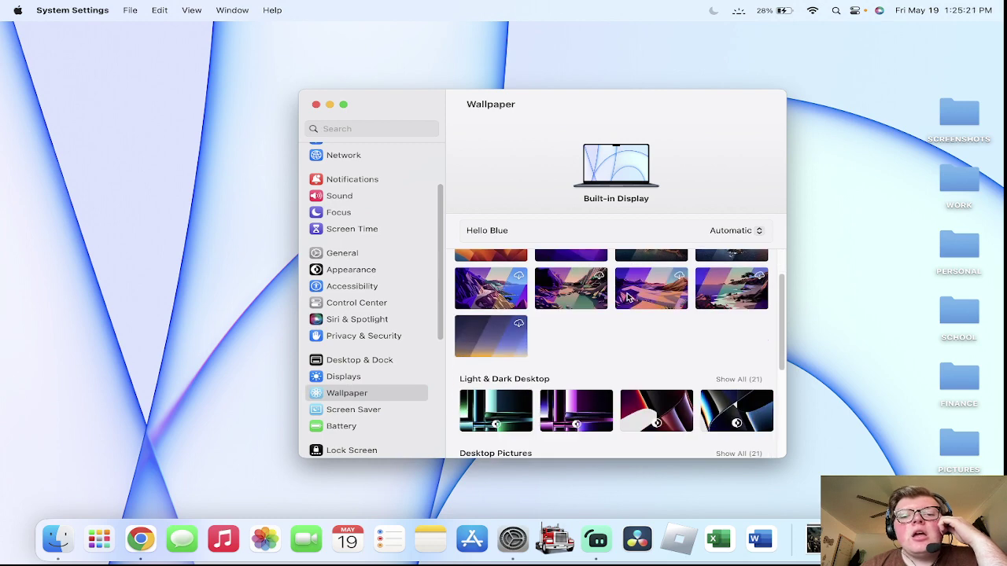
{"action": "scroll", "coordinate": [621, 294], "scroll_direction": "down", "scroll_amount": 2}
{"action": "left_click", "coordinate": [740, 317]}
Step: Try Grid Green, Chroma Blue and the other first-row Light & Dark wallpapers, and set the desktop wallpaper to Motion Blue
{"action": "left_click", "coordinate": [496, 319]}
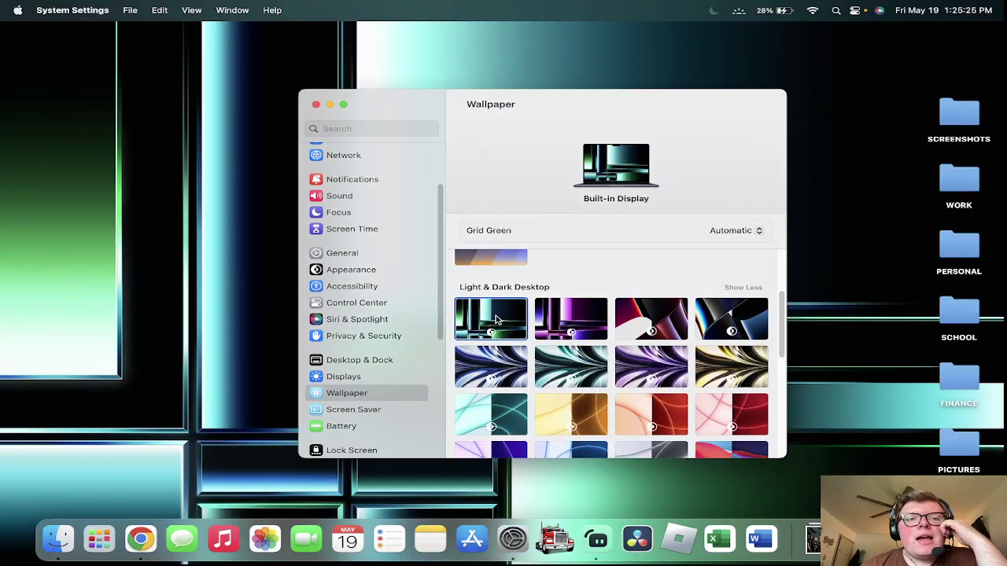
{"action": "left_click", "coordinate": [570, 319]}
{"action": "left_click", "coordinate": [678, 323]}
{"action": "left_click", "coordinate": [731, 319]}
{"action": "scroll", "coordinate": [551, 330], "scroll_direction": "down", "scroll_amount": 2}
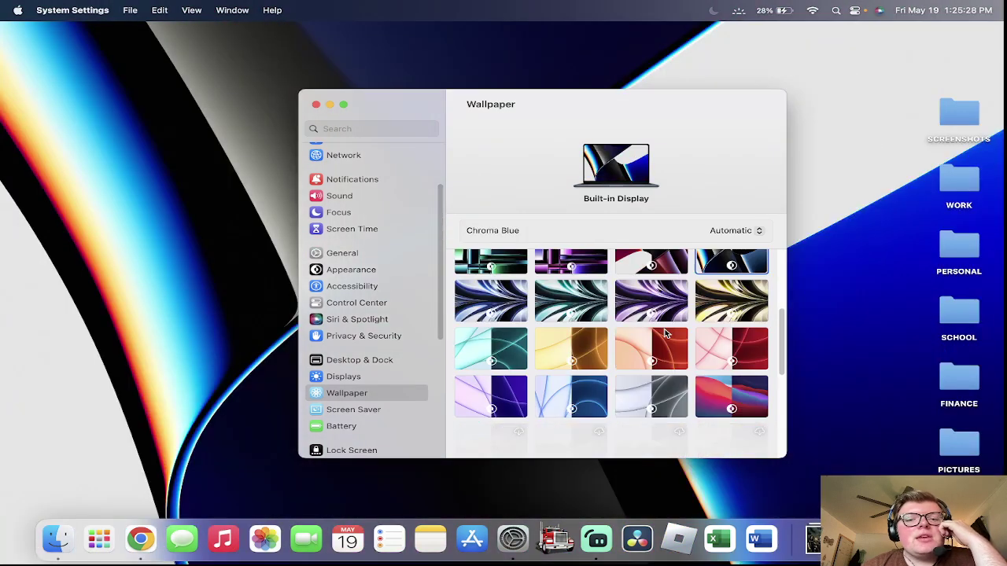
{"action": "left_click", "coordinate": [500, 309]}
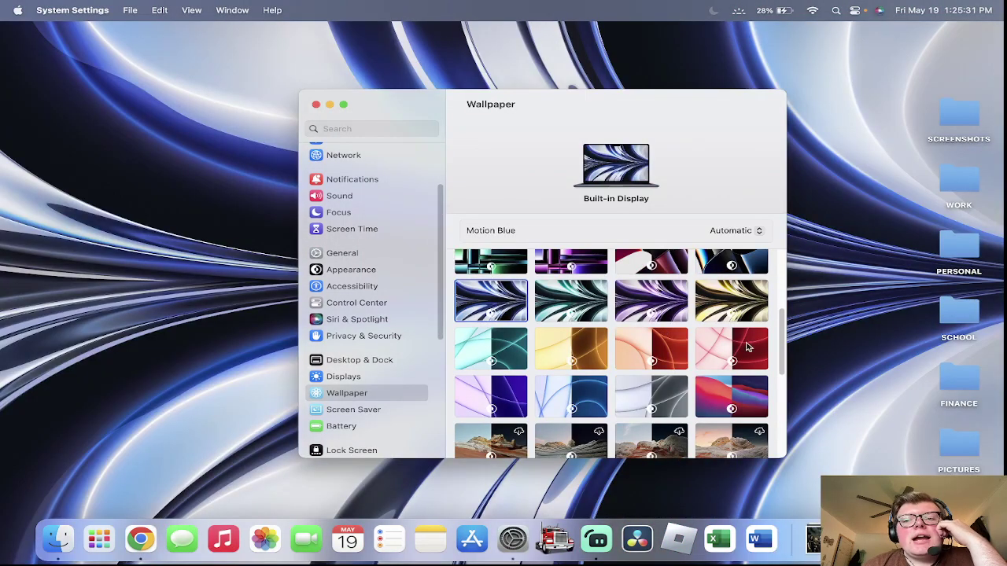
{"action": "left_click", "coordinate": [829, 266]}
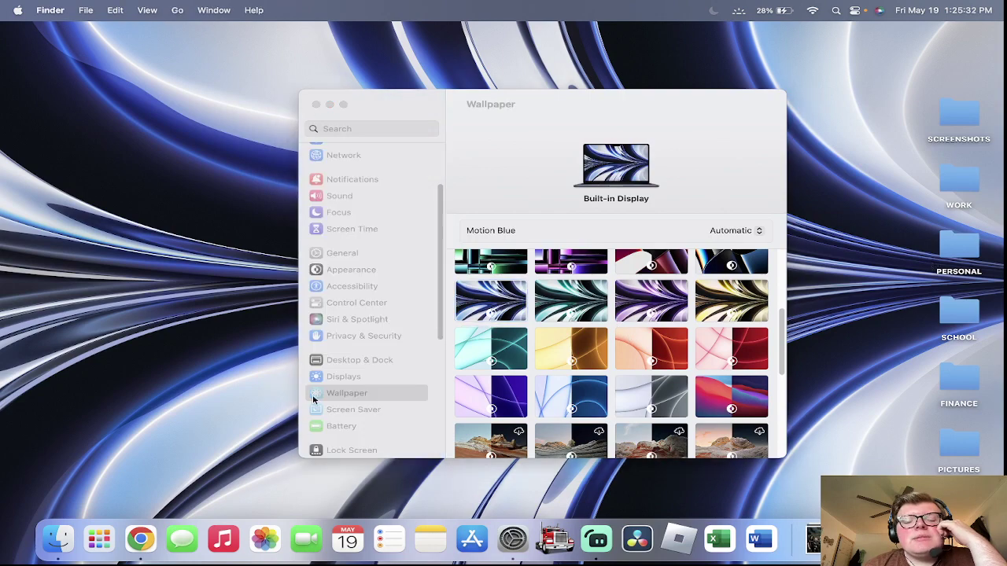
Step: Search Google in Chrome for "macbook air m2" and close the results tab
{"action": "left_click", "coordinate": [134, 531]}
{"action": "left_click", "coordinate": [360, 41]}
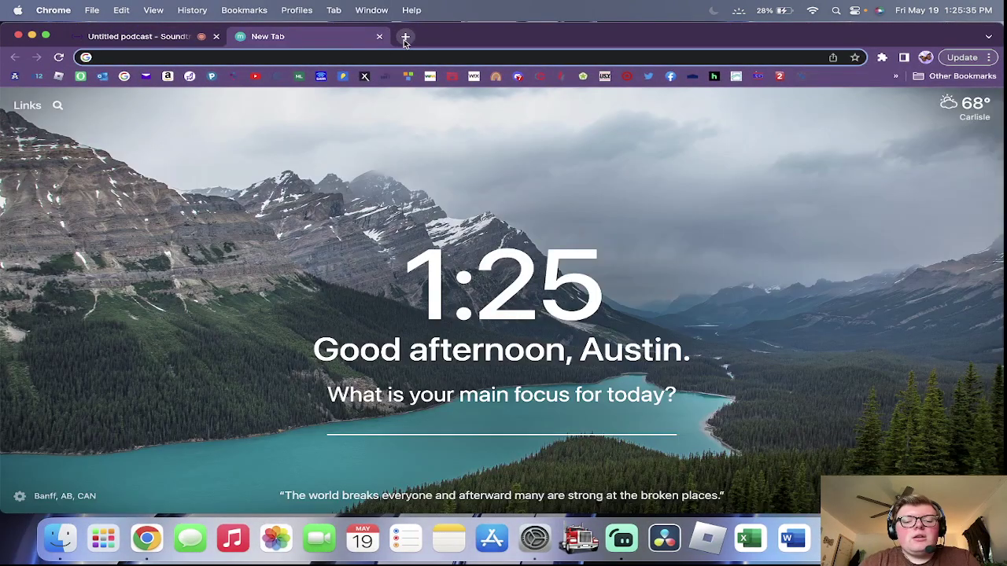
{"action": "type", "text": "macbook air m2"}
{"action": "key", "text": "Return"}
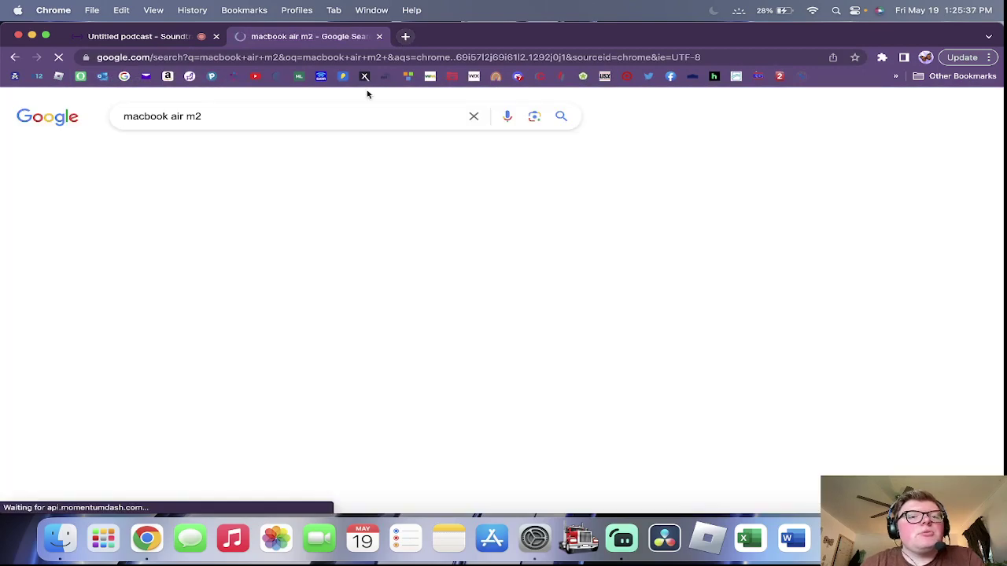
{"action": "left_click", "coordinate": [378, 36]}
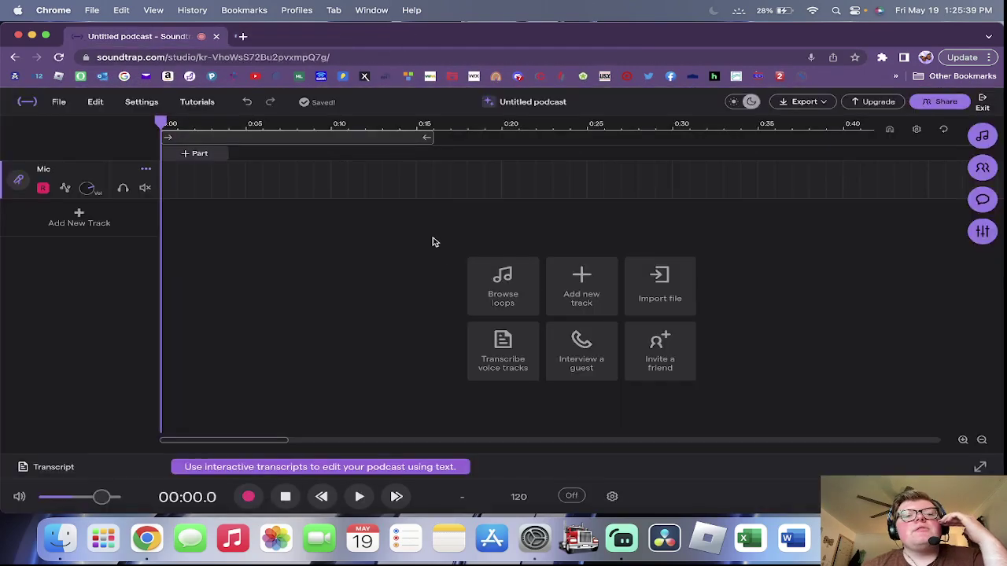
Step: Switch to System Settings, minimize Chrome, and try the green, purple and yellow Motion wallpapers before reselecting Motion Blue
{"action": "left_click", "coordinate": [534, 539]}
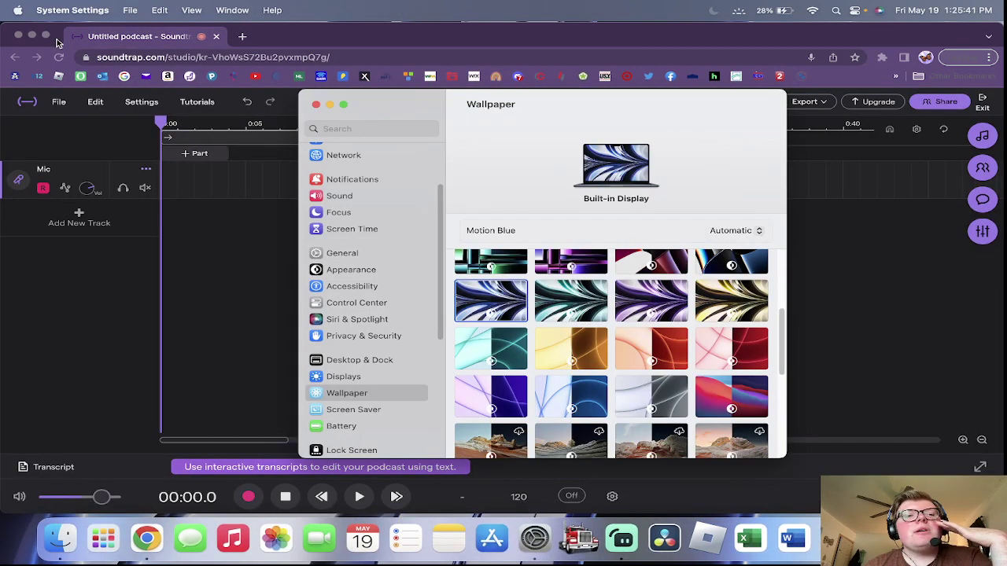
{"action": "left_click", "coordinate": [31, 36]}
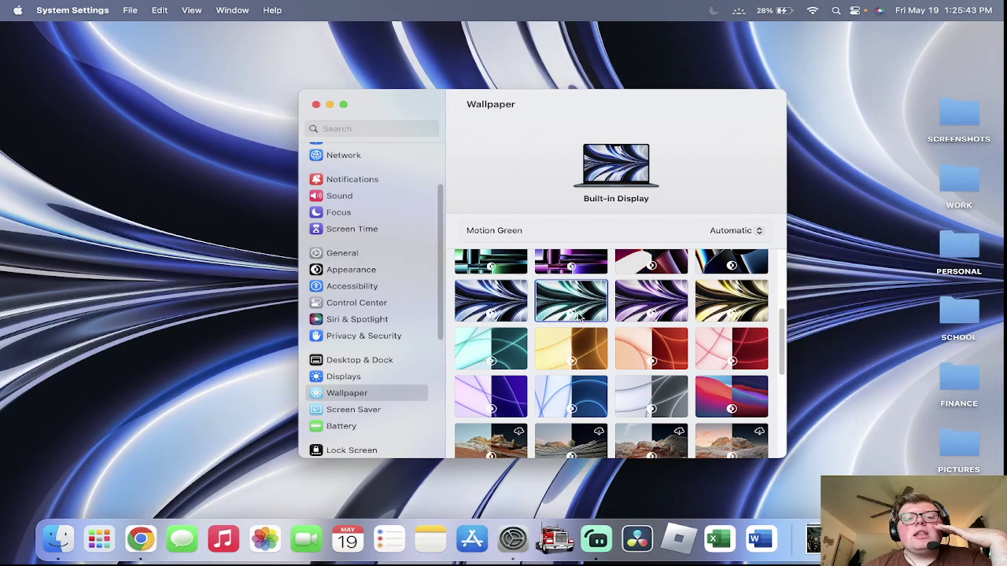
{"action": "left_click", "coordinate": [578, 314]}
{"action": "left_click", "coordinate": [651, 300]}
{"action": "left_click", "coordinate": [731, 301]}
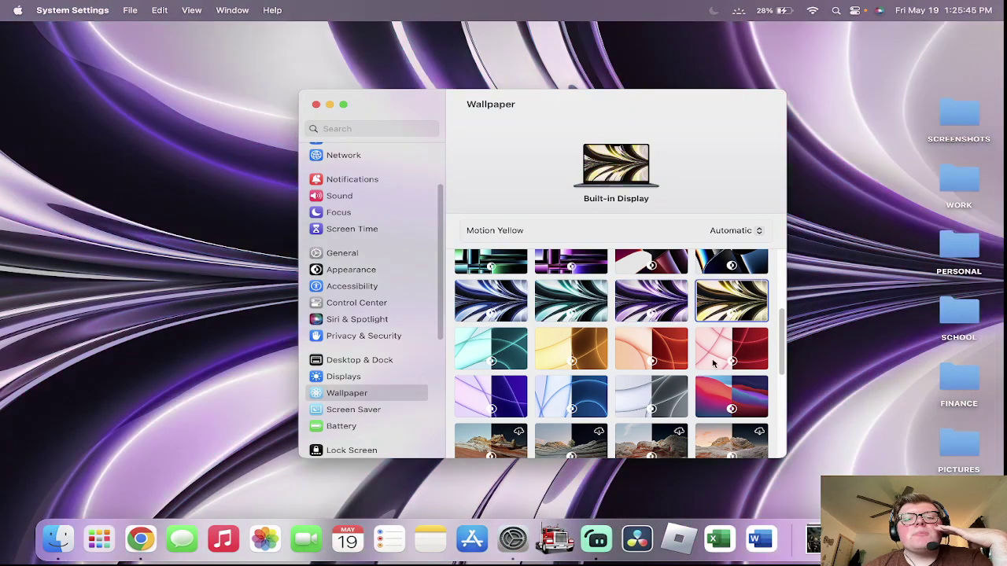
{"action": "left_click", "coordinate": [491, 301]}
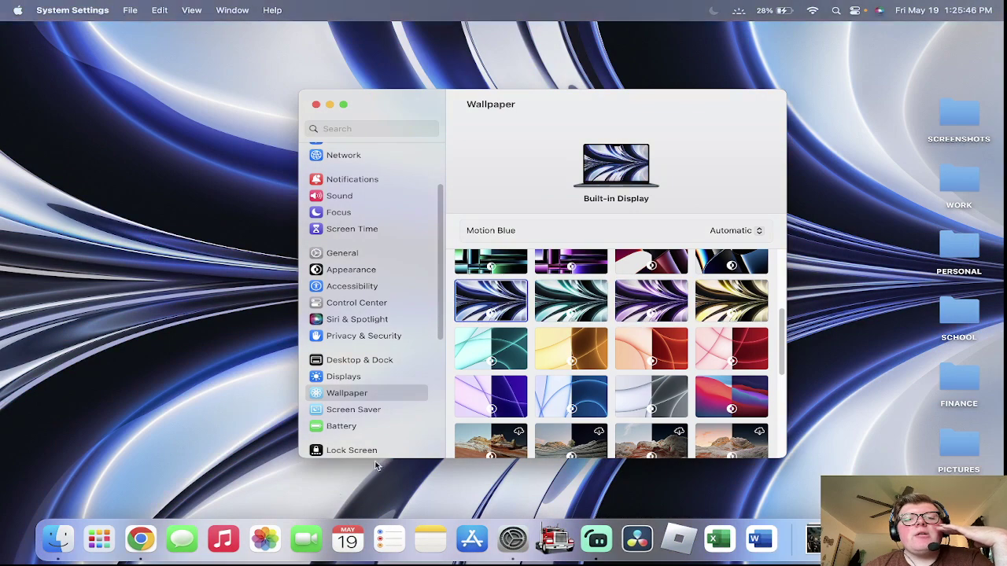
Step: Switch to Chrome and open apple.com in a new tab
{"action": "right_click", "coordinate": [149, 527]}
{"action": "left_click", "coordinate": [149, 527]}
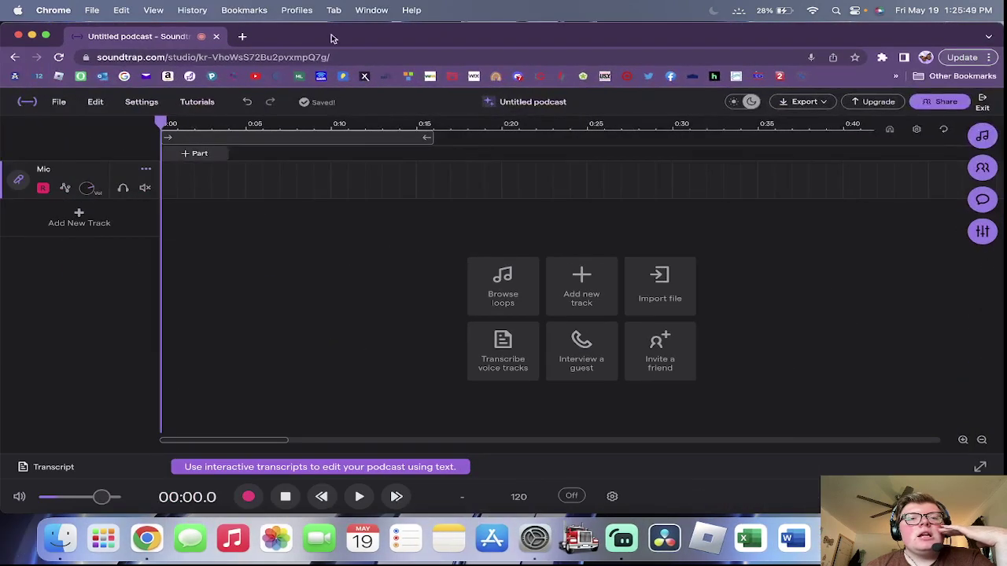
{"action": "left_click", "coordinate": [347, 46]}
{"action": "type", "text": "apple.c"}
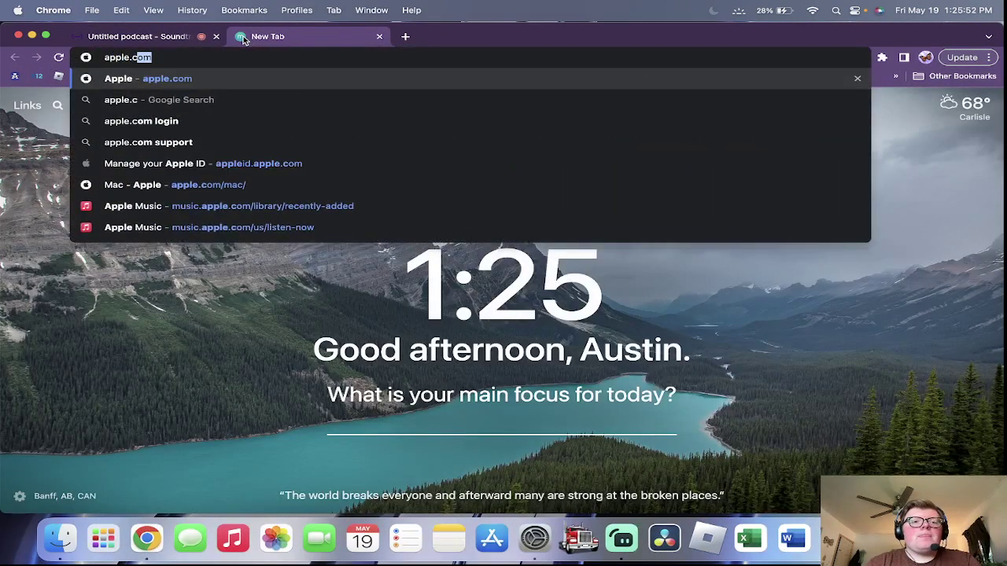
{"action": "key", "text": "Return"}
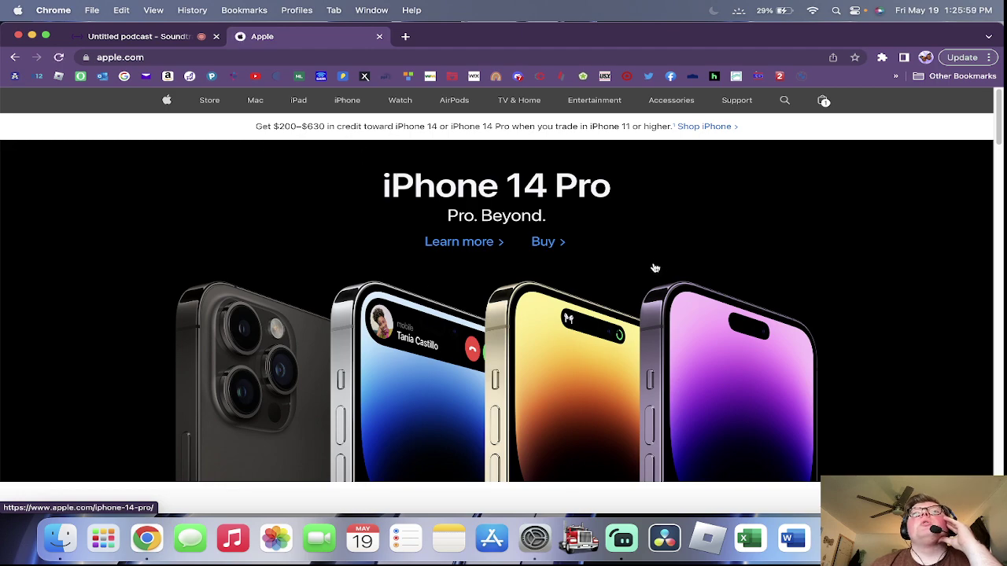
Step: Go to the Mac section of the Apple site and view the page for the MacBook Air with M2 chip
{"action": "scroll", "coordinate": [637, 274], "scroll_direction": "down", "scroll_amount": 10}
{"action": "scroll", "coordinate": [503, 307], "scroll_direction": "up", "scroll_amount": 10}
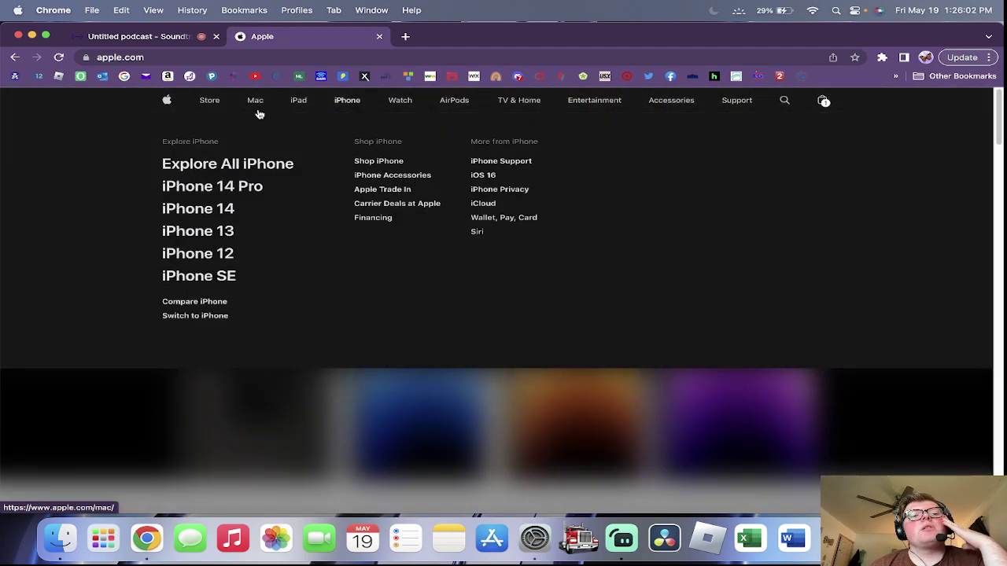
{"action": "left_click", "coordinate": [257, 102]}
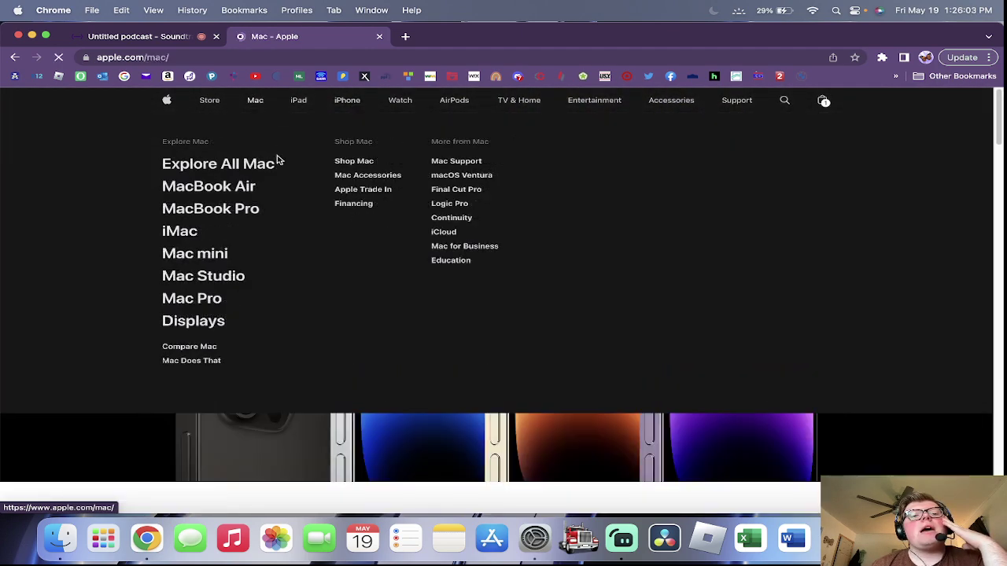
{"action": "left_click", "coordinate": [167, 148]}
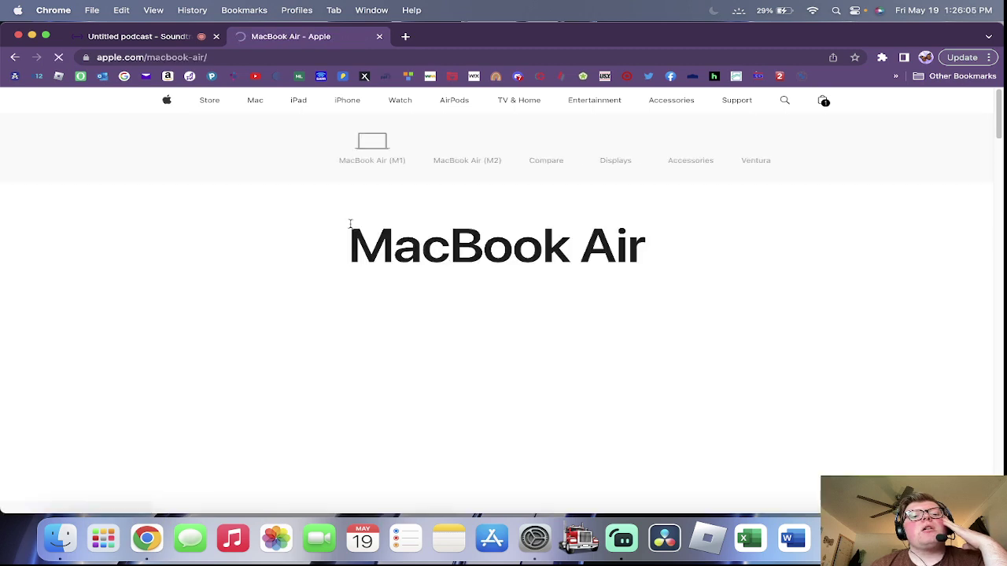
{"action": "left_click", "coordinate": [420, 152]}
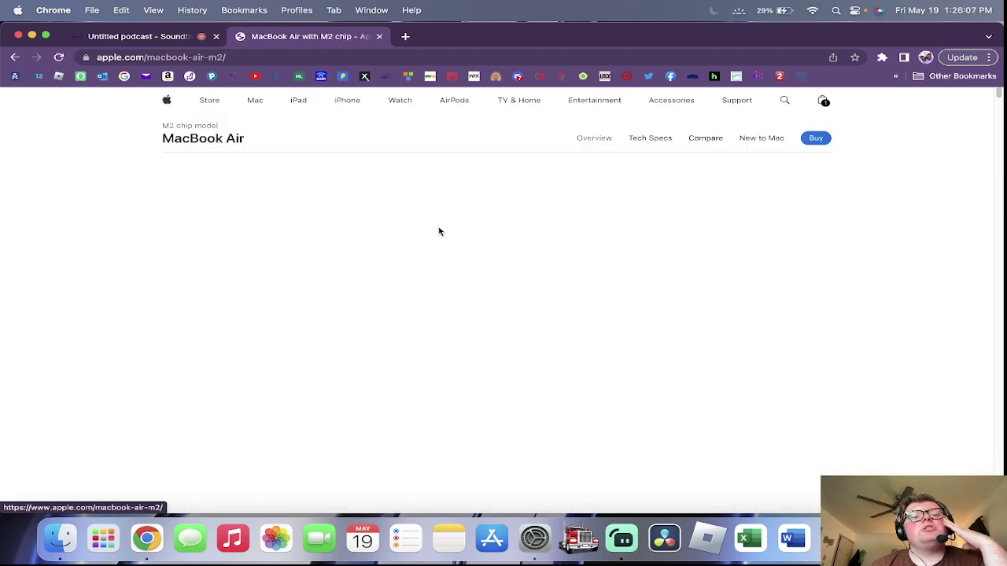
{"action": "scroll", "coordinate": [439, 231], "scroll_direction": "down", "scroll_amount": 10}
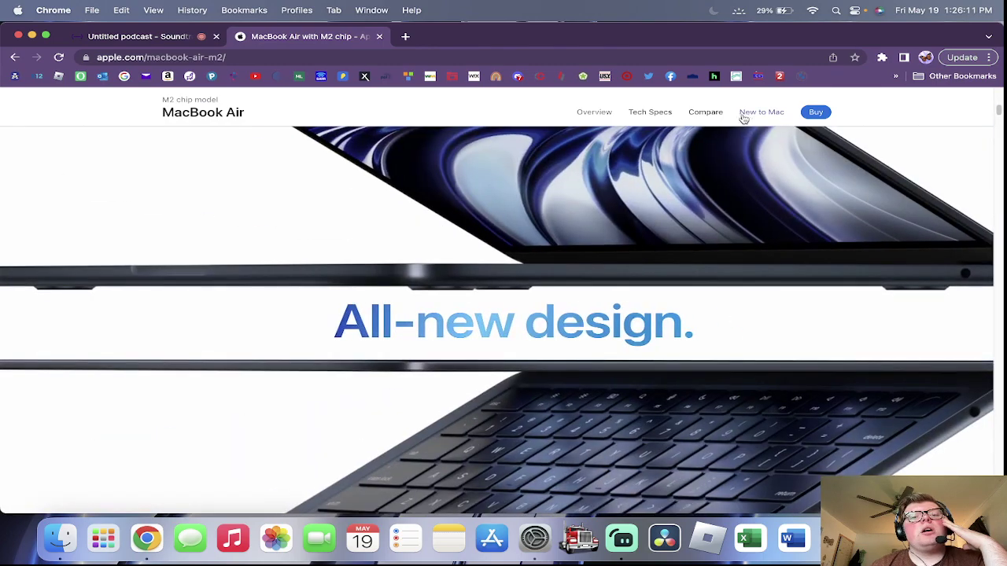
Step: Open the M2 MacBook Air purchase page and preview the 512GB model in Starlight, Space Gray, Silver and Midnight
{"action": "left_click", "coordinate": [816, 114]}
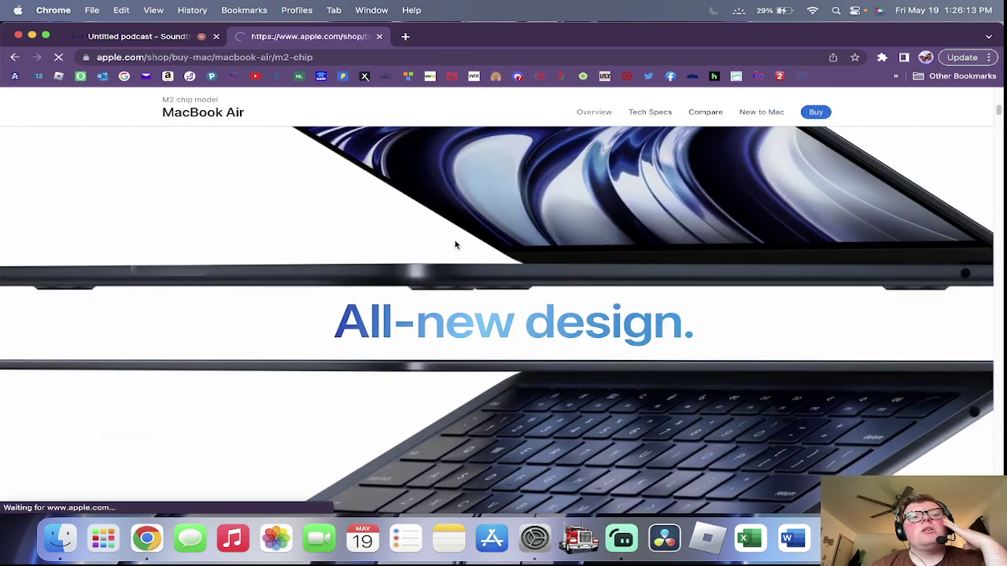
{"action": "scroll", "coordinate": [555, 322], "scroll_direction": "down", "scroll_amount": 3}
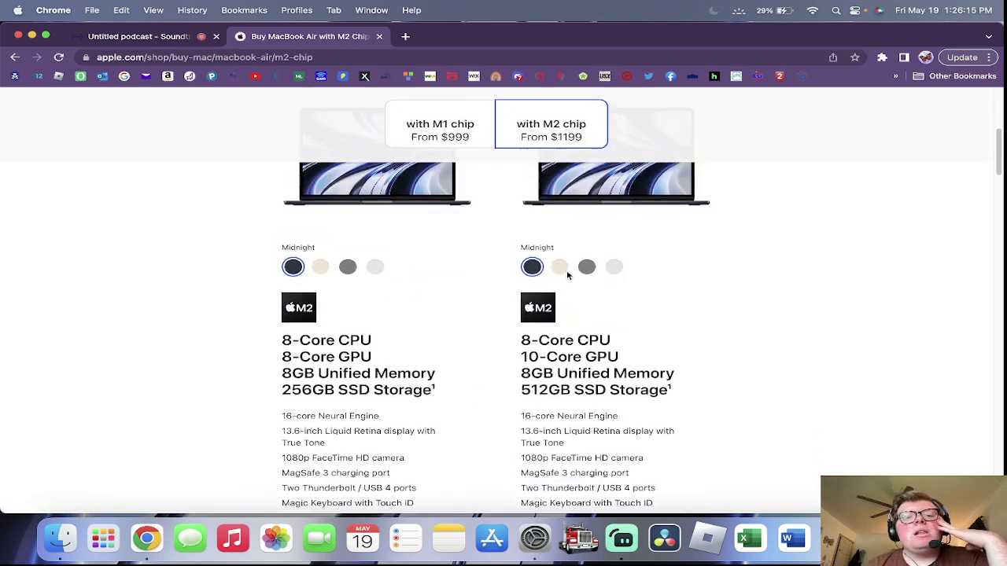
{"action": "left_click", "coordinate": [560, 361]}
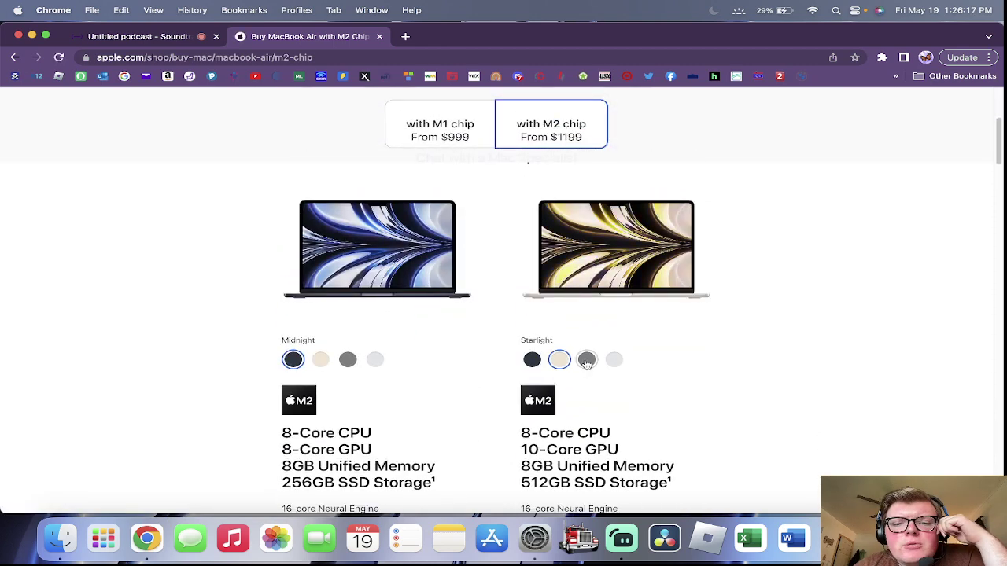
{"action": "left_click", "coordinate": [586, 361]}
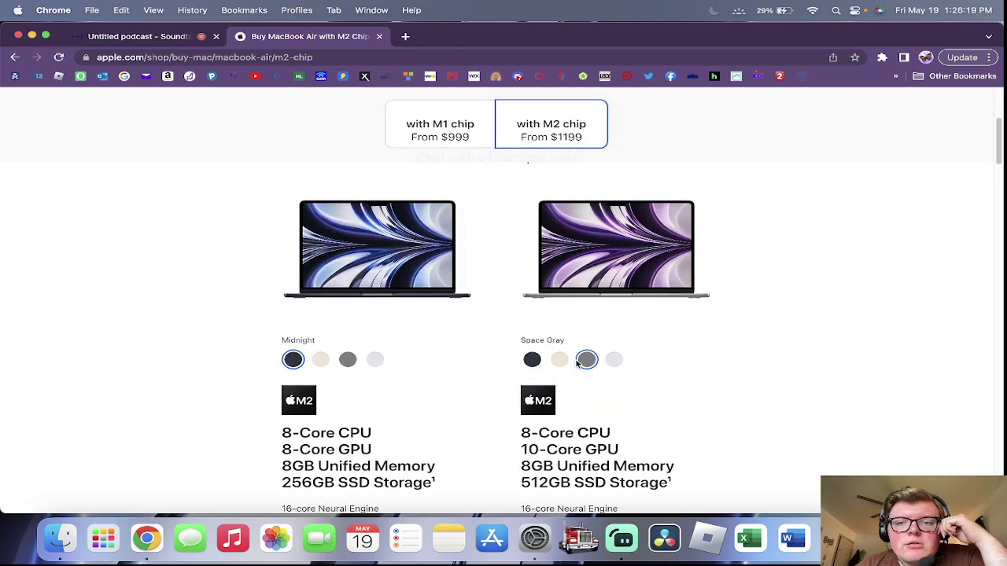
{"action": "left_click", "coordinate": [612, 364]}
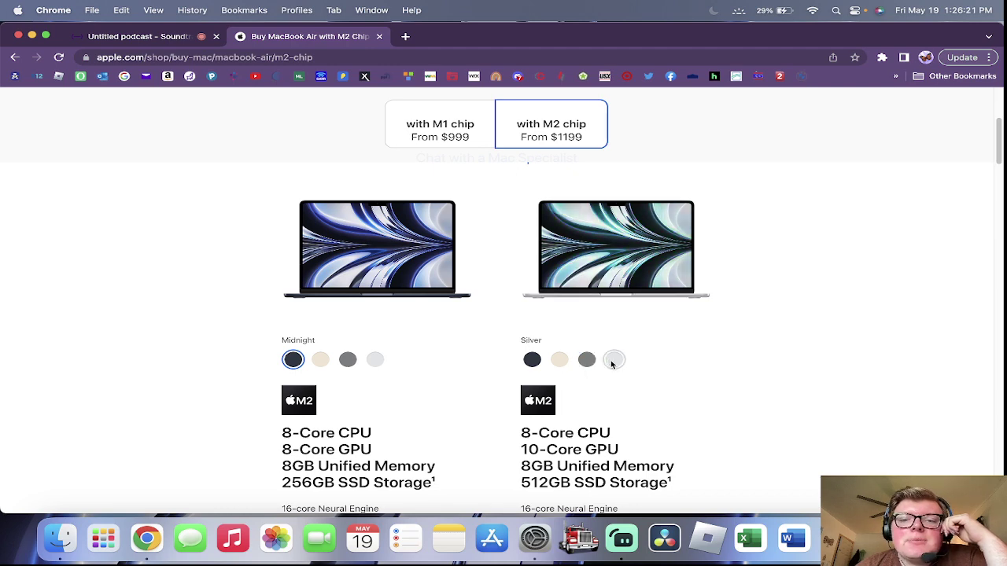
{"action": "left_click", "coordinate": [531, 359]}
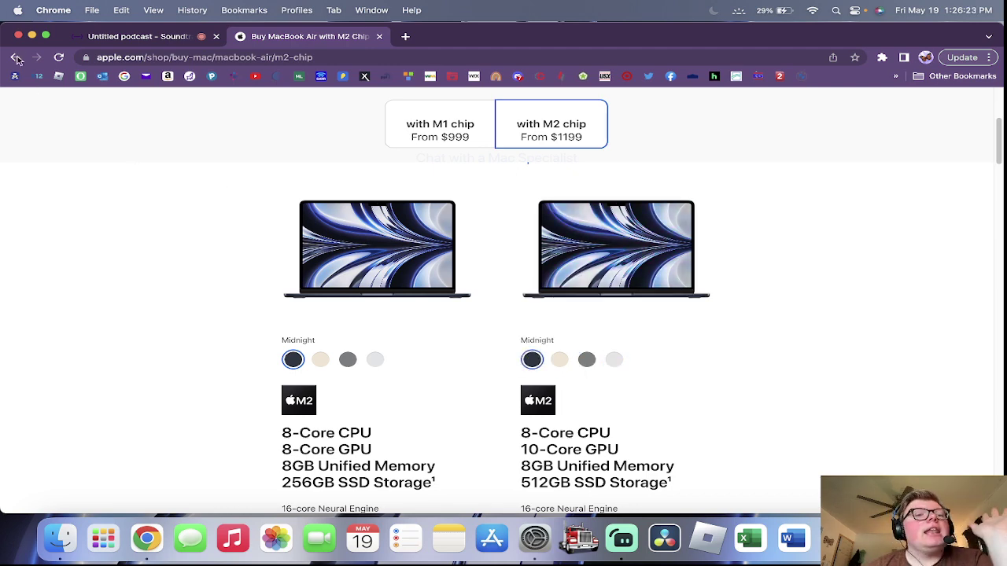
Step: Close the Chrome window and bring up Streamlabs Desktop
{"action": "left_click", "coordinate": [19, 36]}
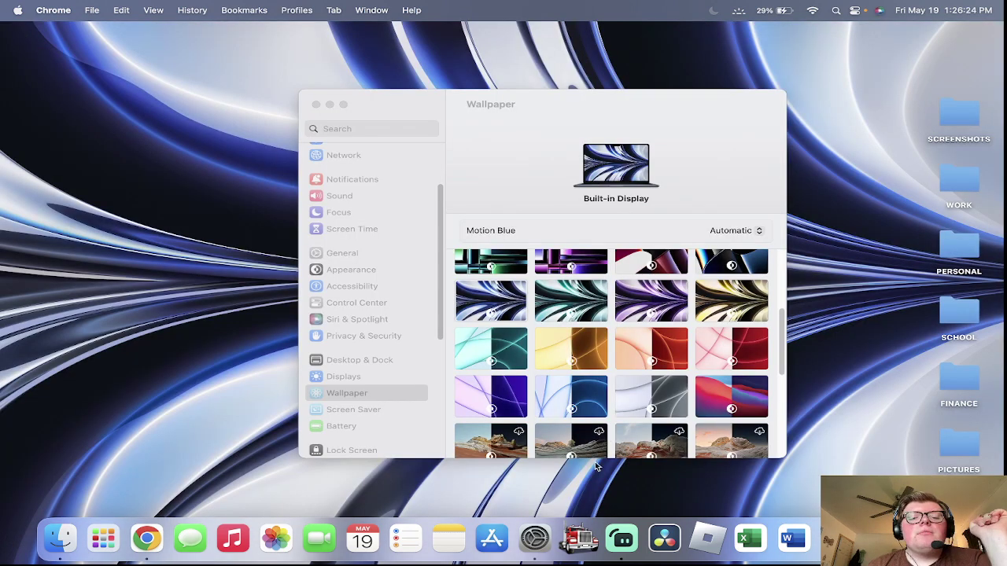
{"action": "left_click", "coordinate": [621, 539]}
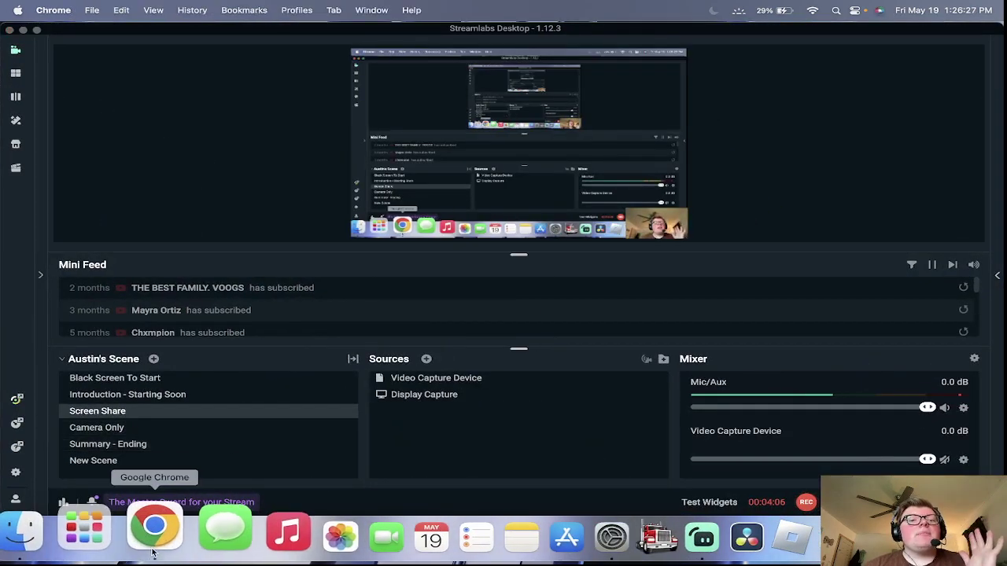
Step: Switch to Chrome, search Google for "soundtra[" and open the Login to Soundtrap result
{"action": "left_click", "coordinate": [152, 537]}
{"action": "type", "text": "soundtra["}
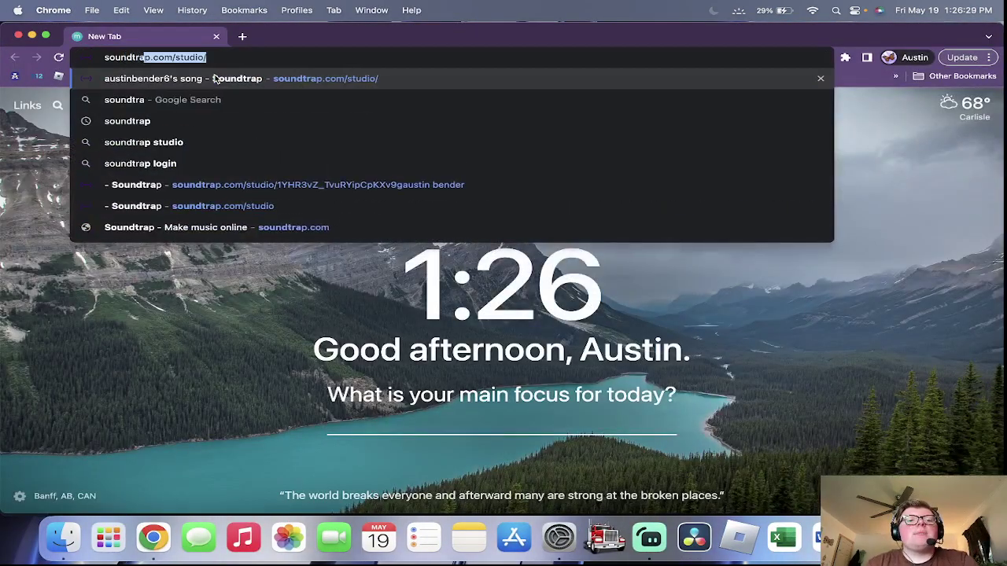
{"action": "key", "text": "Return"}
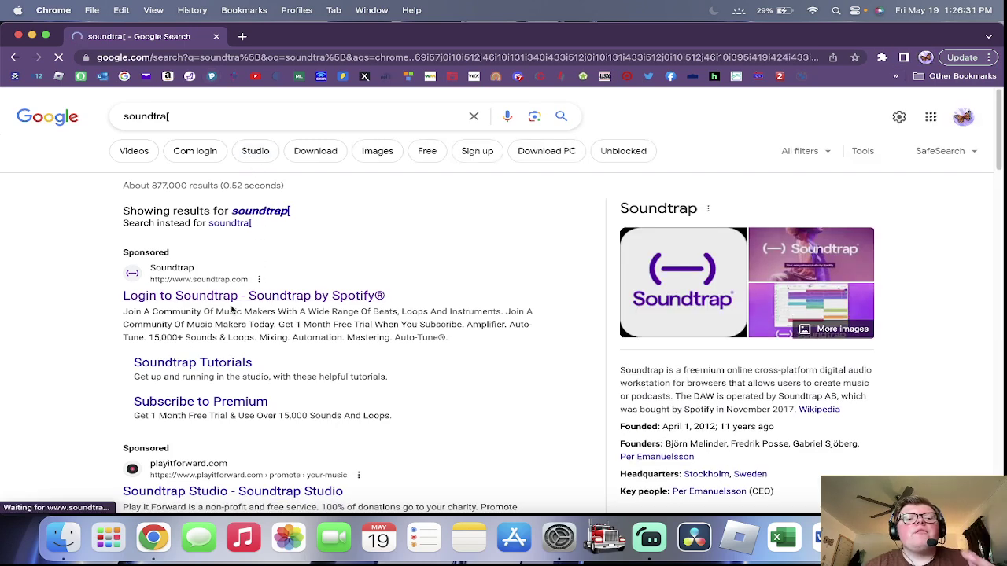
{"action": "left_click", "coordinate": [534, 116]}
{"action": "left_click", "coordinate": [560, 120]}
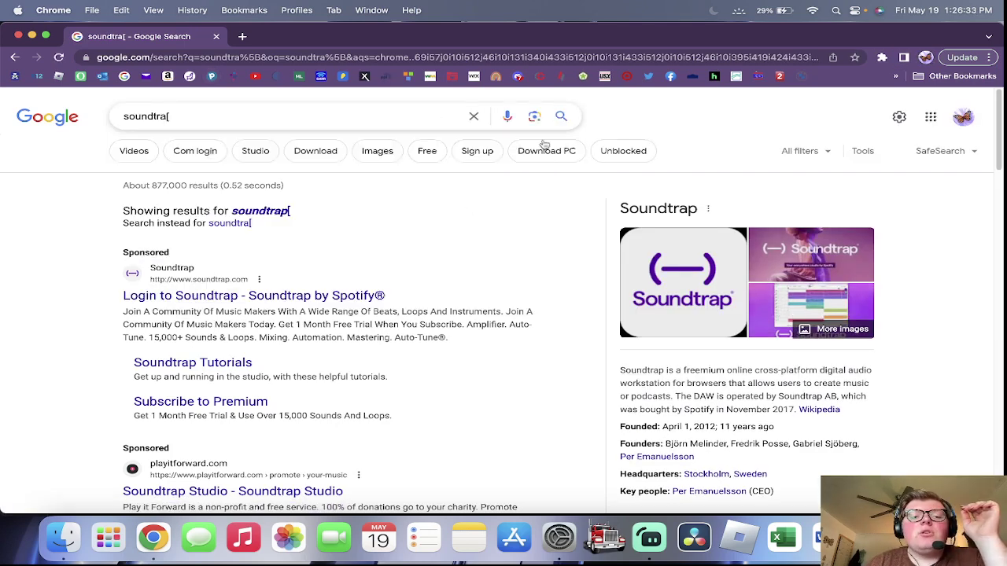
{"action": "left_click", "coordinate": [291, 297]}
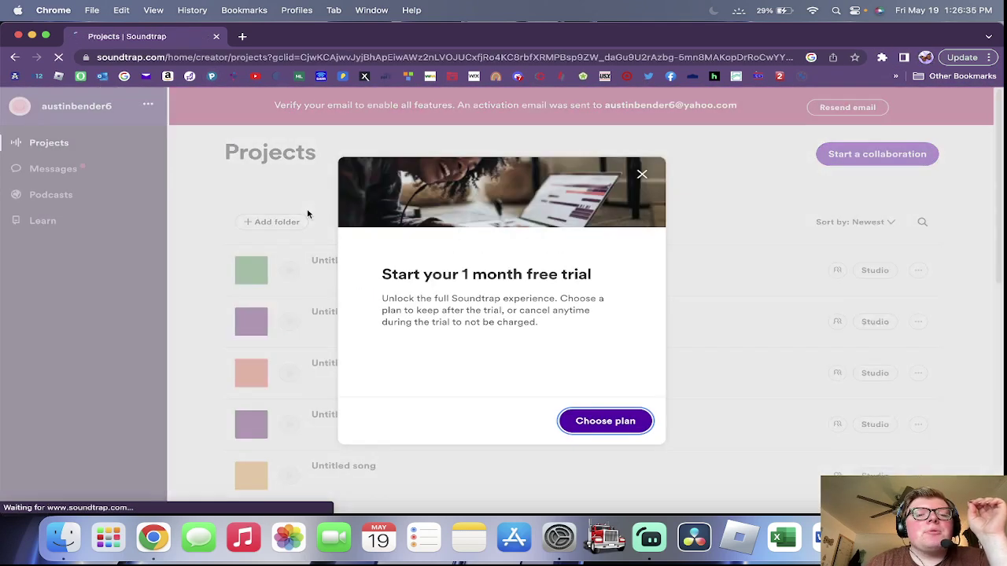
Step: Dismiss the free trial offer and create a new Music project in the Soundtrap studio
{"action": "key", "text": "Escape"}
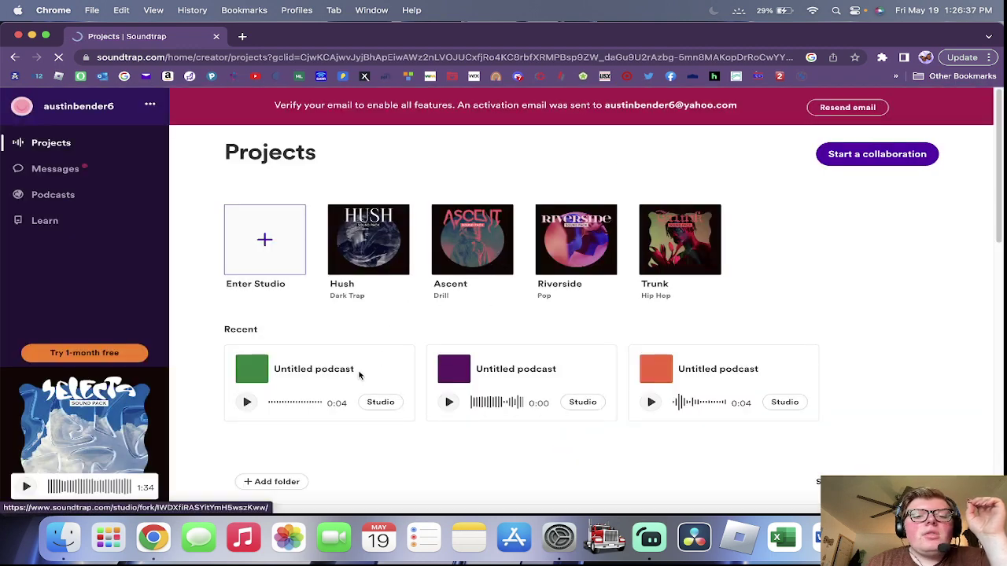
{"action": "left_click", "coordinate": [252, 243]}
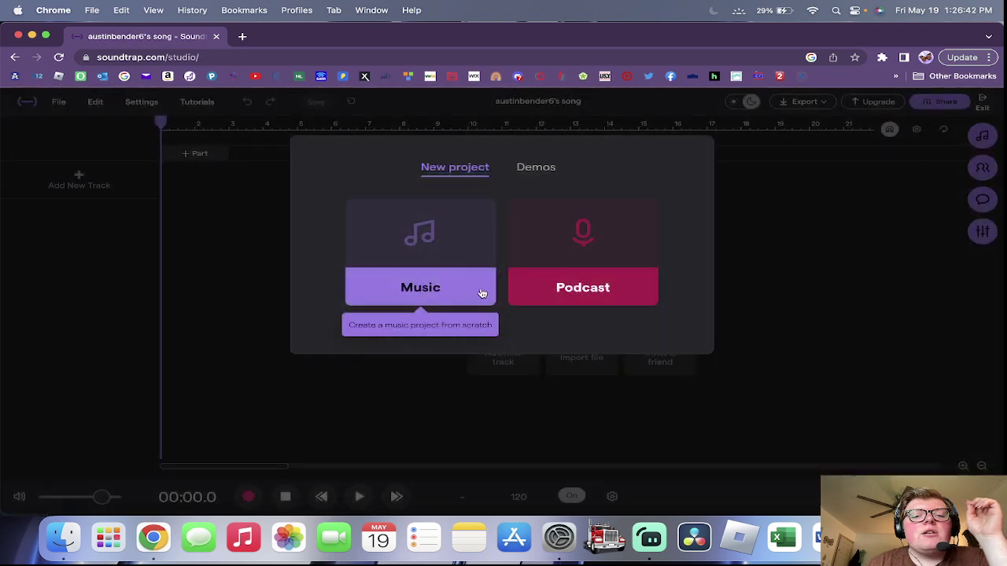
{"action": "left_click", "coordinate": [482, 292]}
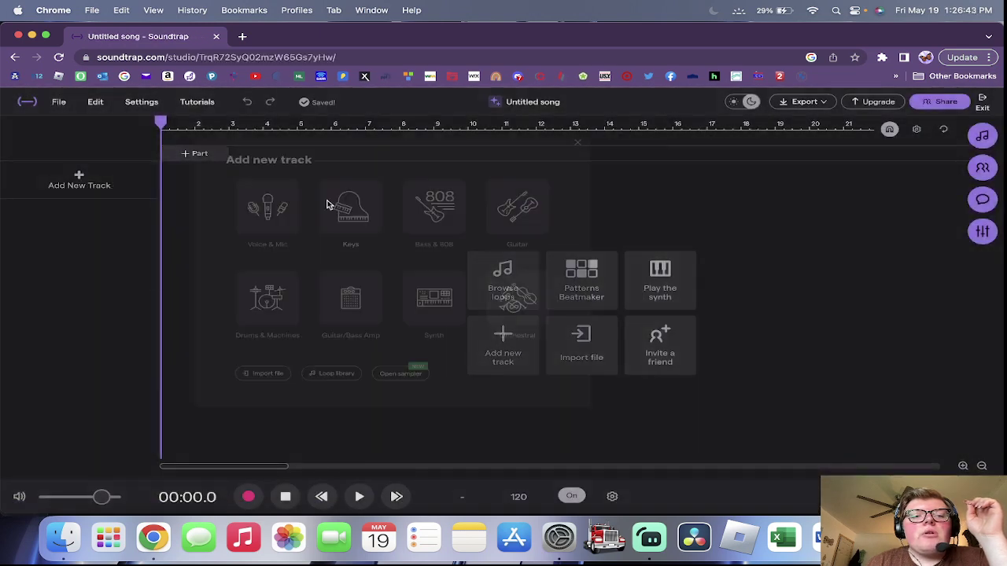
Step: Add a Voice & Mic track to the song, set its voice preset to Pop and close the instrument settings
{"action": "left_click", "coordinate": [331, 232]}
{"action": "left_click", "coordinate": [264, 260]}
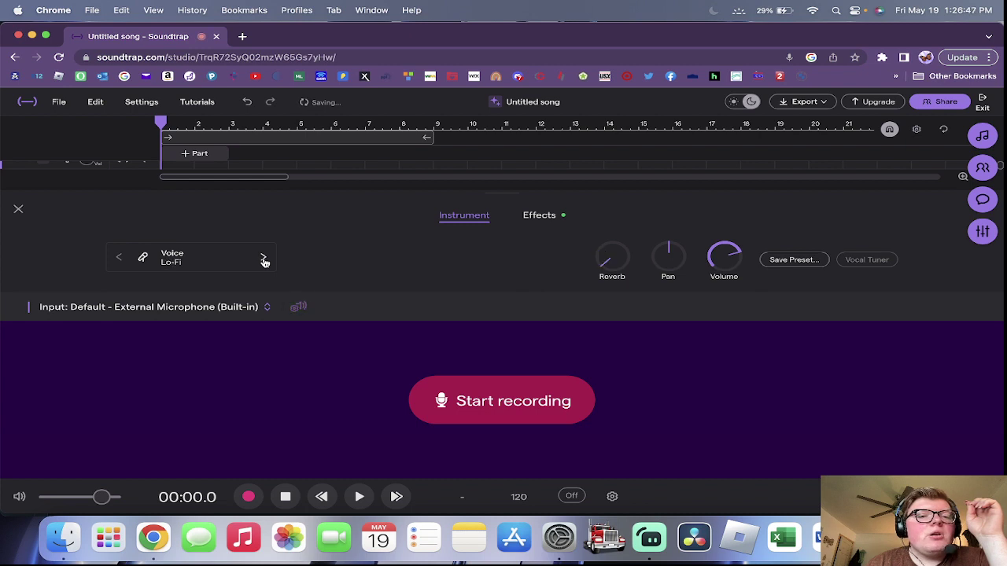
{"action": "left_click", "coordinate": [264, 261]}
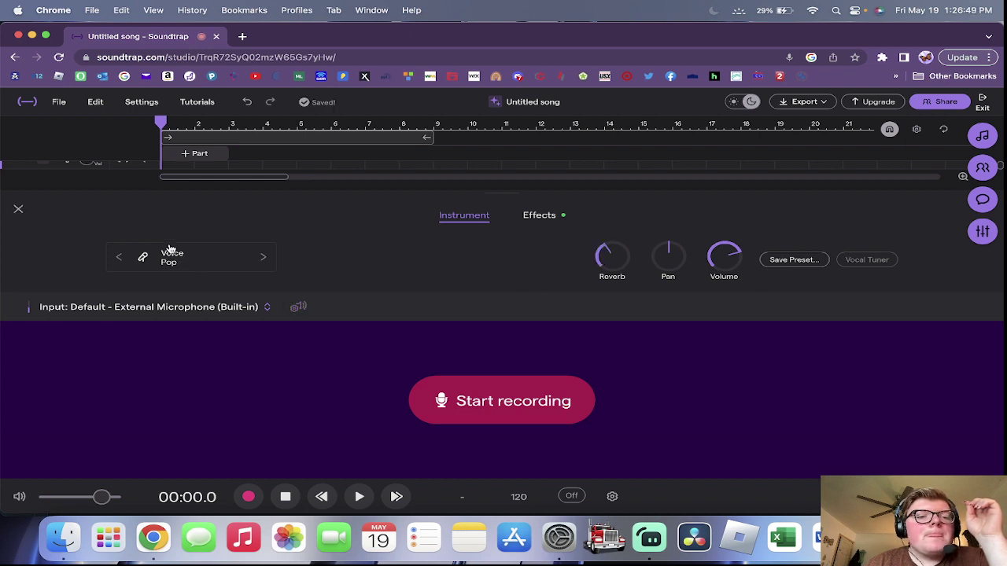
{"action": "left_click", "coordinate": [18, 209]}
{"action": "left_click", "coordinate": [574, 360]}
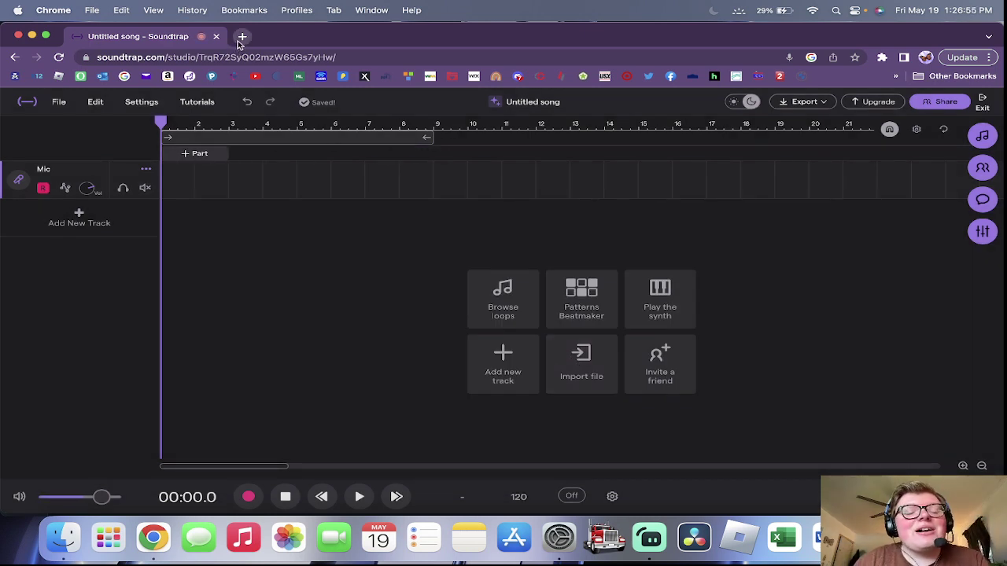
Step: Minimize Chrome and Streamlabs Desktop, and set the desktop wallpaper to Big Sur Graphic in System Settings
{"action": "left_click", "coordinate": [32, 36]}
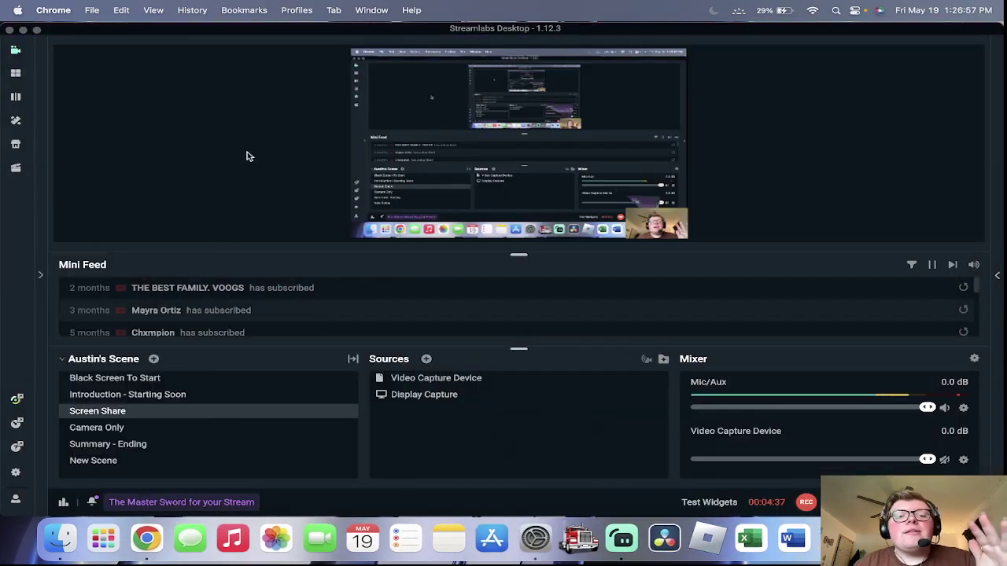
{"action": "left_click", "coordinate": [23, 30]}
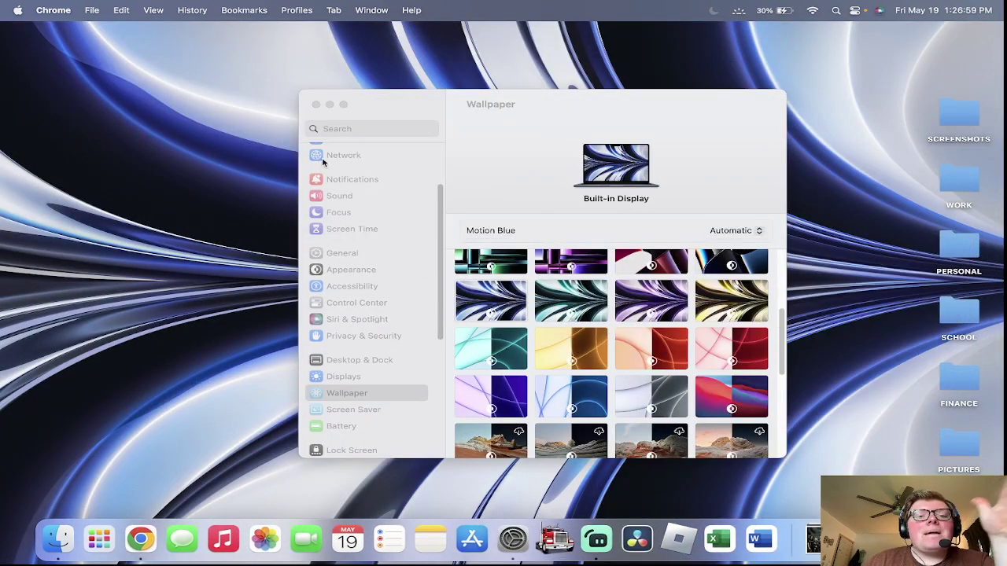
{"action": "left_click", "coordinate": [573, 384]}
{"action": "left_click", "coordinate": [573, 384]}
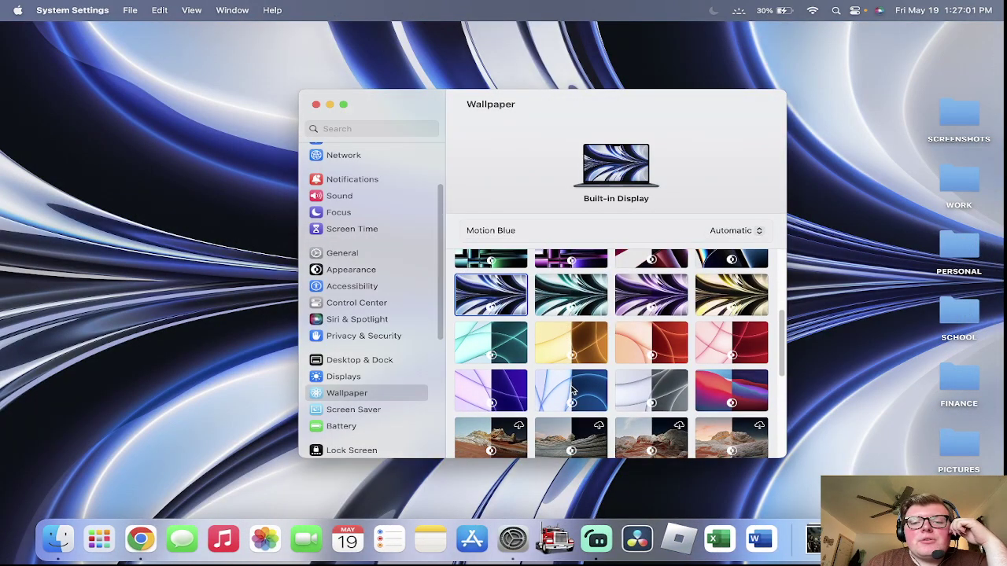
{"action": "left_click", "coordinate": [568, 312]}
{"action": "left_click", "coordinate": [497, 312]}
{"action": "scroll", "coordinate": [681, 391], "scroll_direction": "down", "scroll_amount": 2}
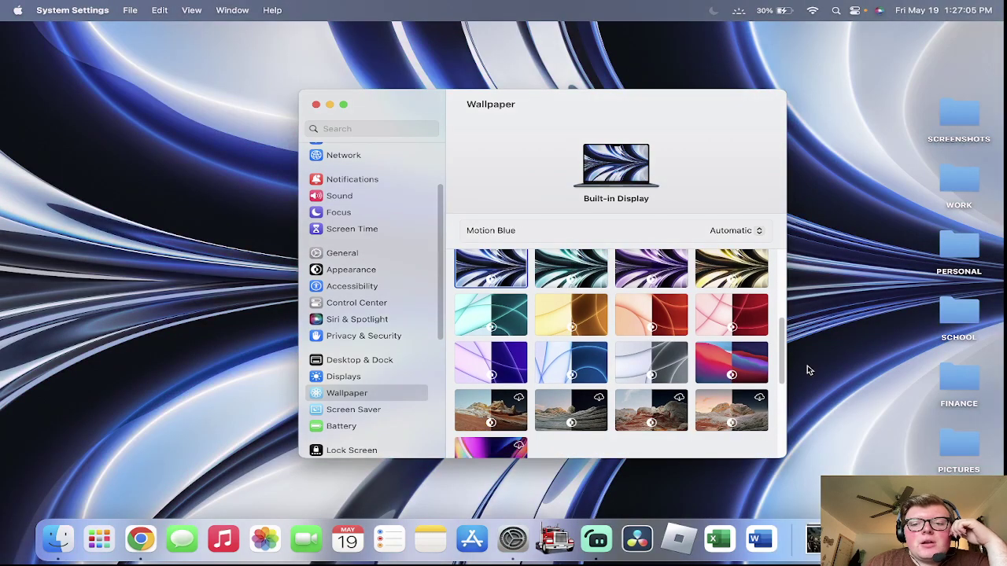
{"action": "left_click", "coordinate": [748, 367]}
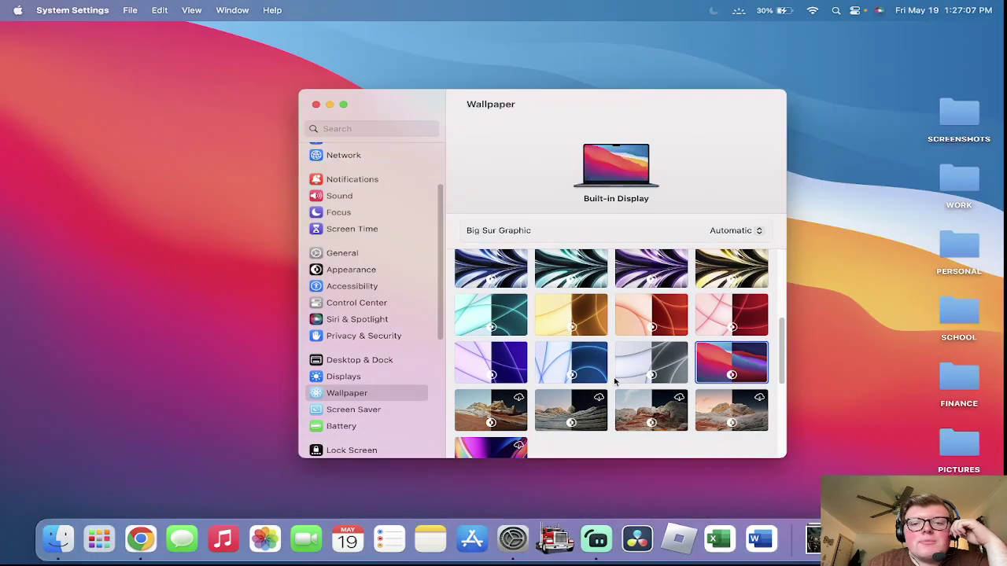
Step: Try the Hello Green and Ventura Graphic wallpapers on the desktop and preview the Big Sur dynamic wallpaper
{"action": "scroll", "coordinate": [615, 383], "scroll_direction": "up", "scroll_amount": 3}
{"action": "left_click", "coordinate": [464, 379]}
{"action": "scroll", "coordinate": [651, 366], "scroll_direction": "up", "scroll_amount": 5}
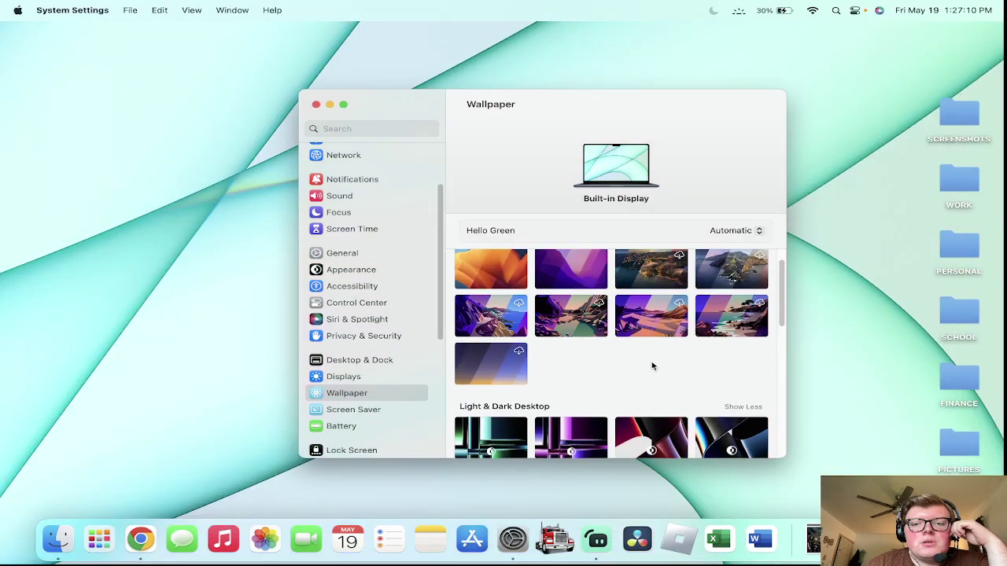
{"action": "left_click", "coordinate": [731, 271]}
{"action": "left_click", "coordinate": [677, 279]}
{"action": "scroll", "coordinate": [574, 330], "scroll_direction": "up", "scroll_amount": 2}
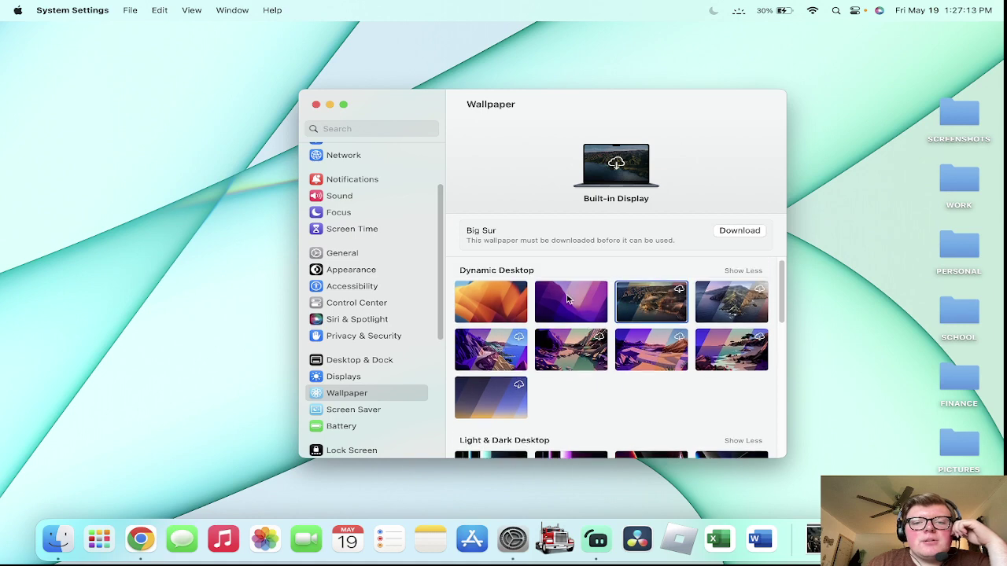
{"action": "left_click", "coordinate": [495, 307]}
{"action": "scroll", "coordinate": [520, 313], "scroll_direction": "up", "scroll_amount": 1}
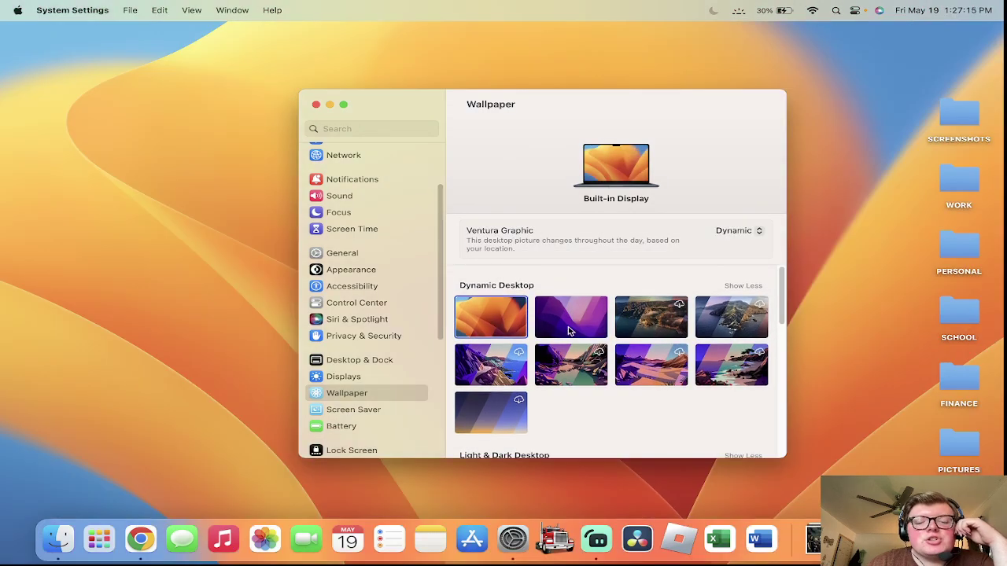
Step: Try the Monterey Graphic dynamic wallpaper and the Motion Blue light and dark wallpaper on the desktop
{"action": "left_click", "coordinate": [570, 330]}
{"action": "scroll", "coordinate": [570, 338], "scroll_direction": "down", "scroll_amount": 3}
{"action": "scroll", "coordinate": [497, 358], "scroll_direction": "down", "scroll_amount": 1}
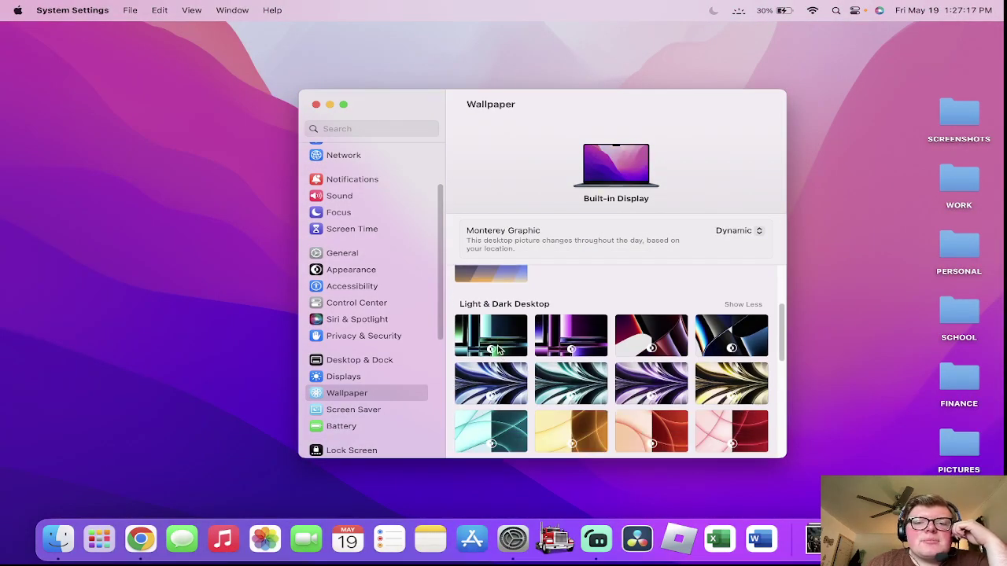
{"action": "left_click", "coordinate": [501, 380]}
{"action": "scroll", "coordinate": [501, 381], "scroll_direction": "down", "scroll_amount": 6}
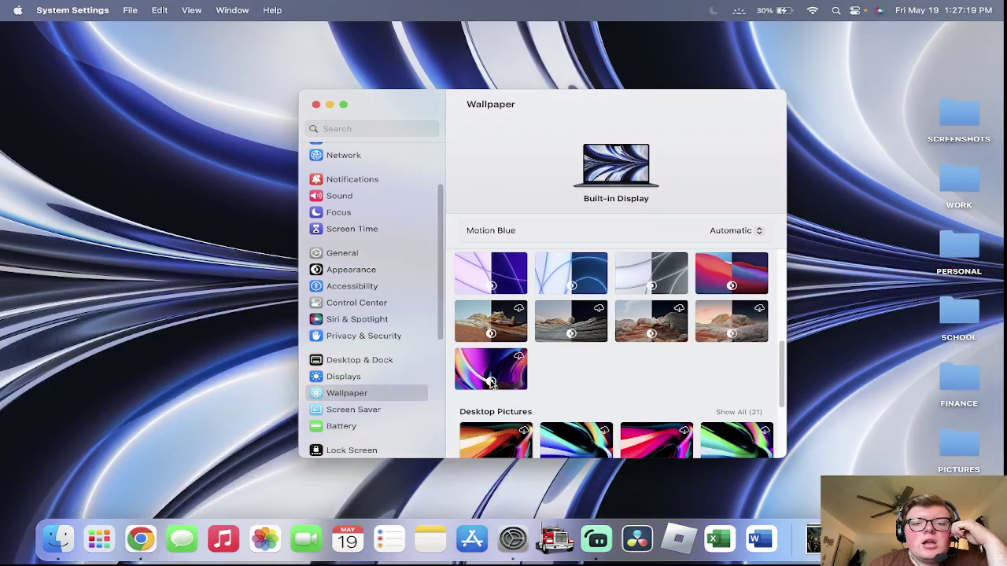
Step: Download the Iridescence wallpaper and apply it to the desktop
{"action": "left_click", "coordinate": [501, 383]}
{"action": "left_click", "coordinate": [739, 231]}
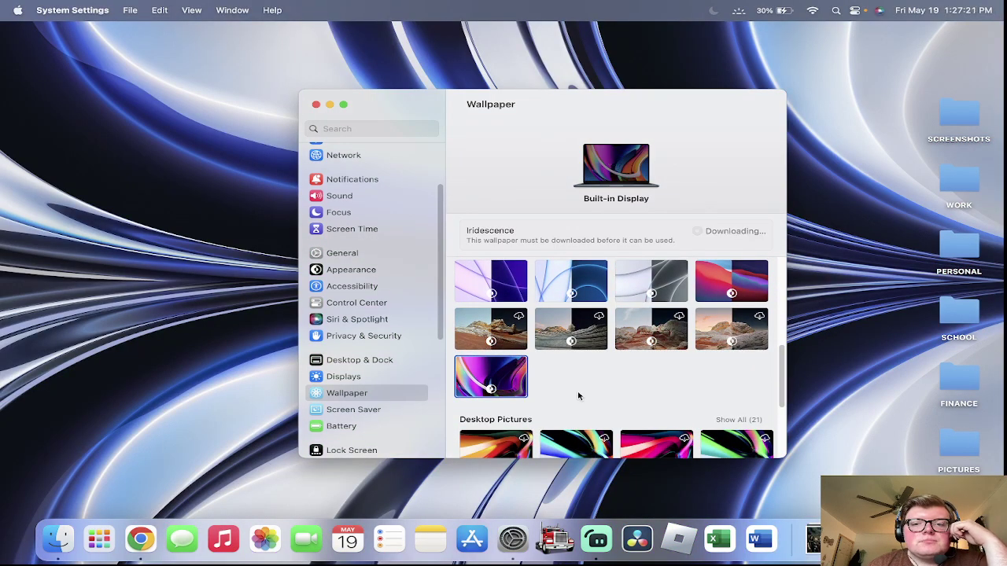
{"action": "scroll", "coordinate": [550, 354], "scroll_direction": "up", "scroll_amount": 3}
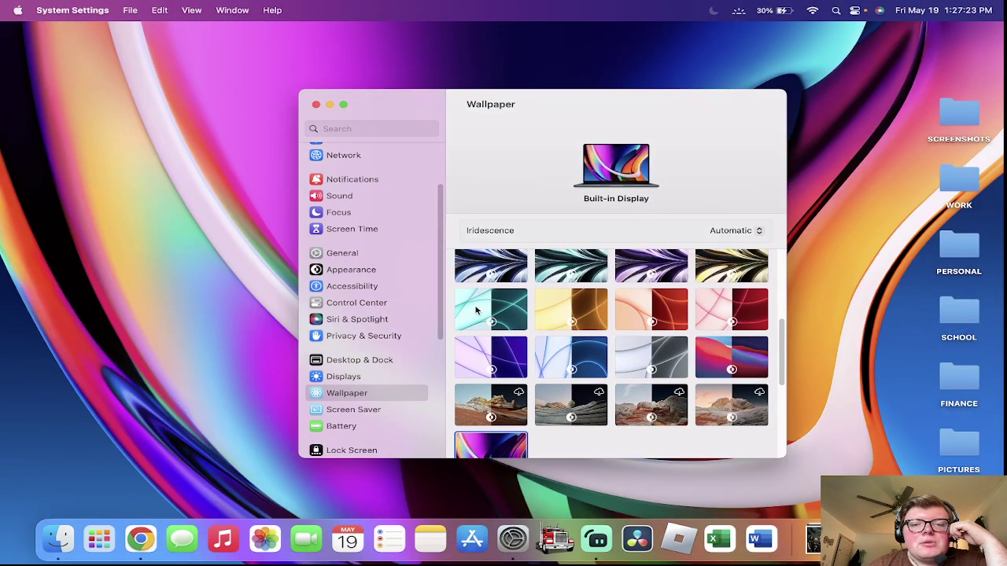
Step: Set the desktop wallpaper to Motion Blue, and close System Settings after browsing all the Desktop Pictures
{"action": "left_click", "coordinate": [571, 358]}
{"action": "scroll", "coordinate": [622, 407], "scroll_direction": "down", "scroll_amount": 5}
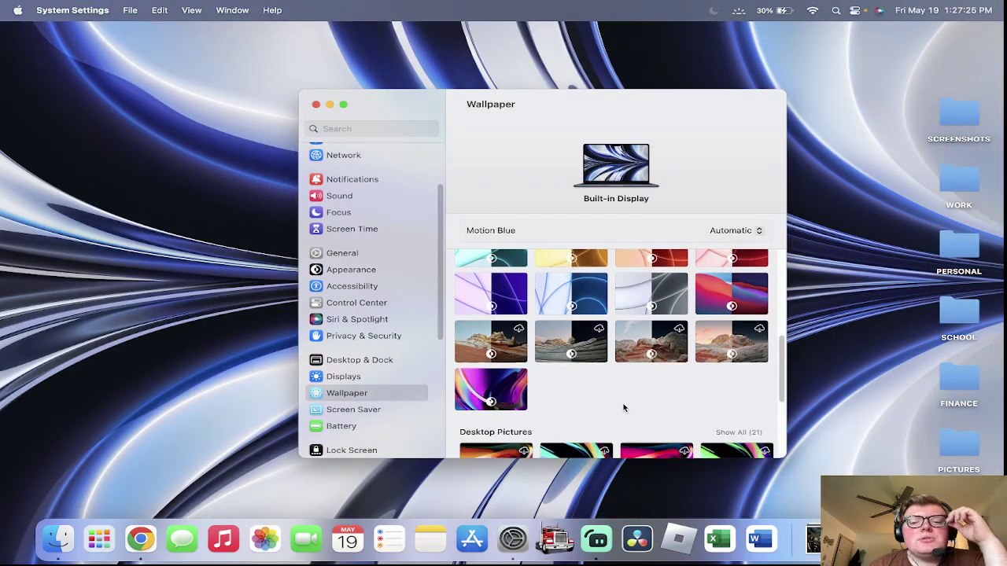
{"action": "left_click", "coordinate": [739, 304]}
{"action": "scroll", "coordinate": [598, 377], "scroll_direction": "down", "scroll_amount": 2}
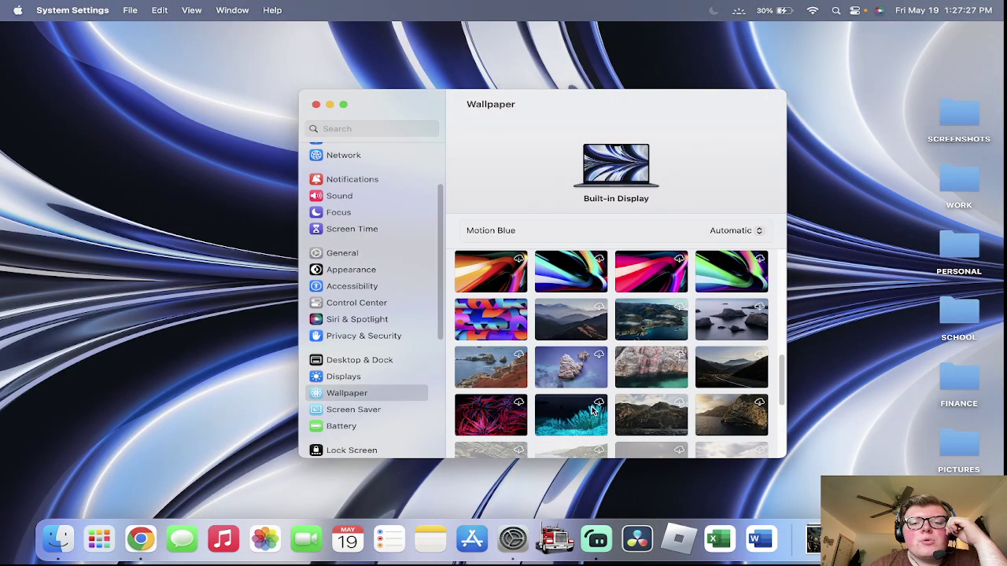
{"action": "scroll", "coordinate": [593, 409], "scroll_direction": "up", "scroll_amount": 2}
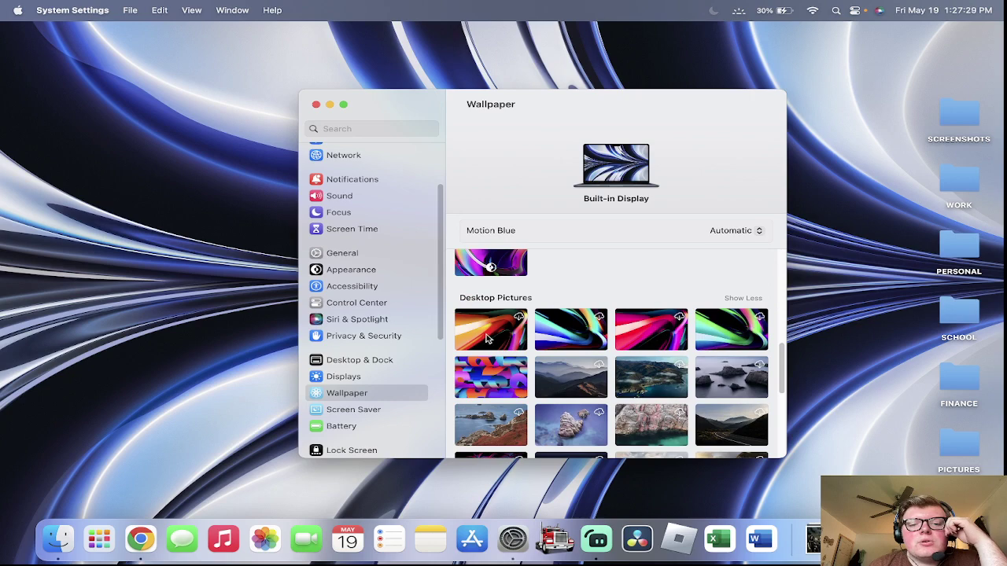
{"action": "scroll", "coordinate": [586, 390], "scroll_direction": "down", "scroll_amount": 6}
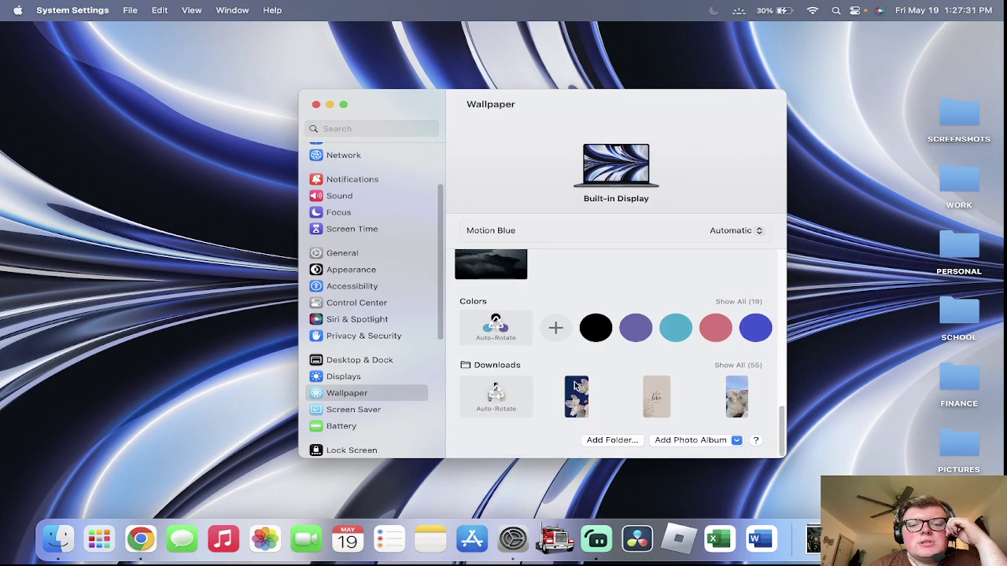
{"action": "left_click", "coordinate": [316, 103]}
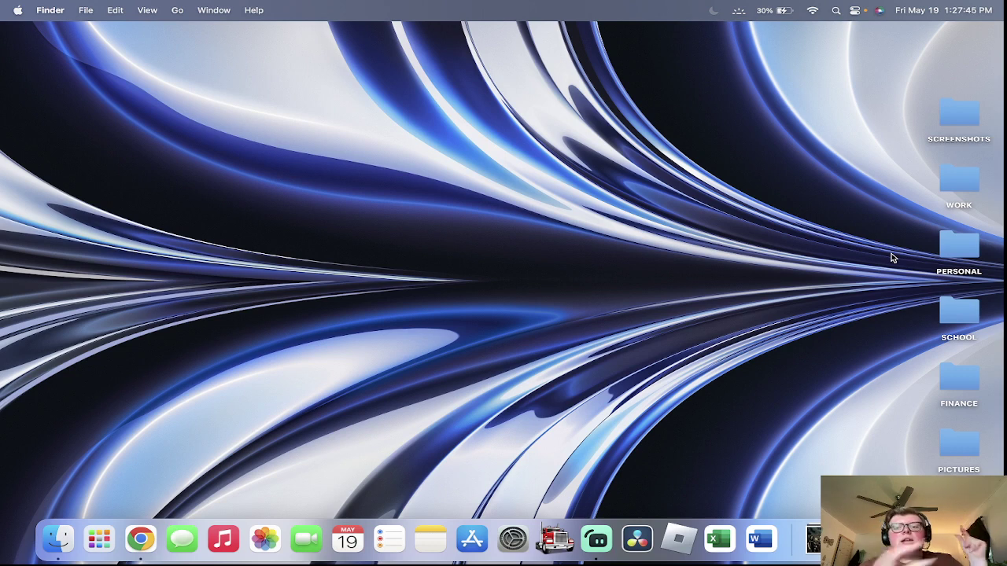
Step: Move the SCREENSHOTS, WORK and PERSONAL folders up one grid position each on the desktop
{"action": "left_click", "coordinate": [951, 118]}
{"action": "left_click", "coordinate": [917, 127]}
{"action": "left_click_drag", "start_coordinate": [936, 132], "coordinate": [938, 63]}
{"action": "left_click_drag", "start_coordinate": [961, 181], "coordinate": [960, 114]}
{"action": "left_click_drag", "start_coordinate": [969, 245], "coordinate": [975, 178]}
{"action": "left_click", "coordinate": [972, 453]}
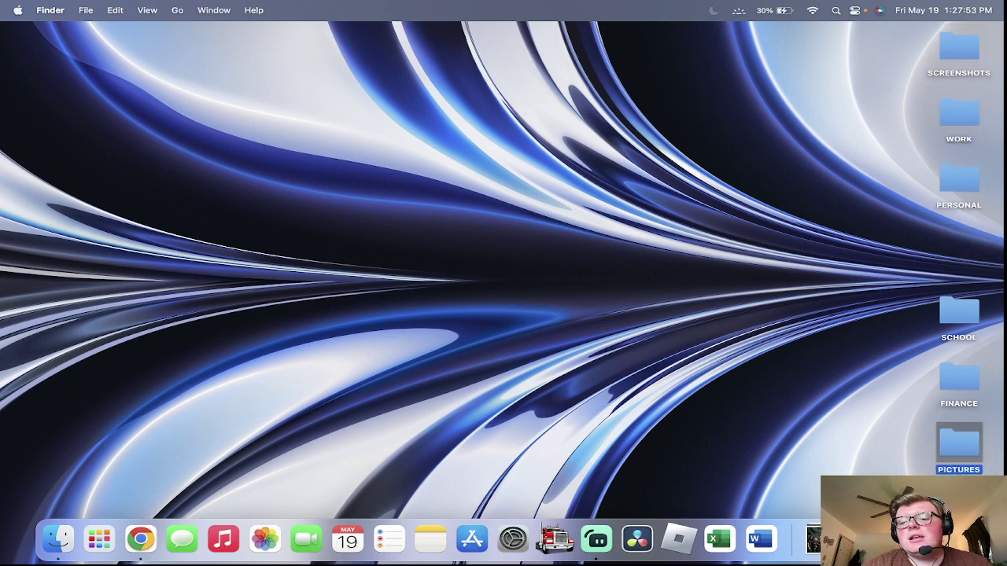
Step: Move the PERSONAL, WORK and SCREENSHOTS folders back down to their original grid positions on the desktop
{"action": "left_click_drag", "start_coordinate": [963, 312], "coordinate": [967, 376]}
{"action": "left_click_drag", "start_coordinate": [960, 181], "coordinate": [961, 246]}
{"action": "left_click_drag", "start_coordinate": [961, 118], "coordinate": [963, 180]}
{"action": "left_click_drag", "start_coordinate": [959, 47], "coordinate": [959, 116]}
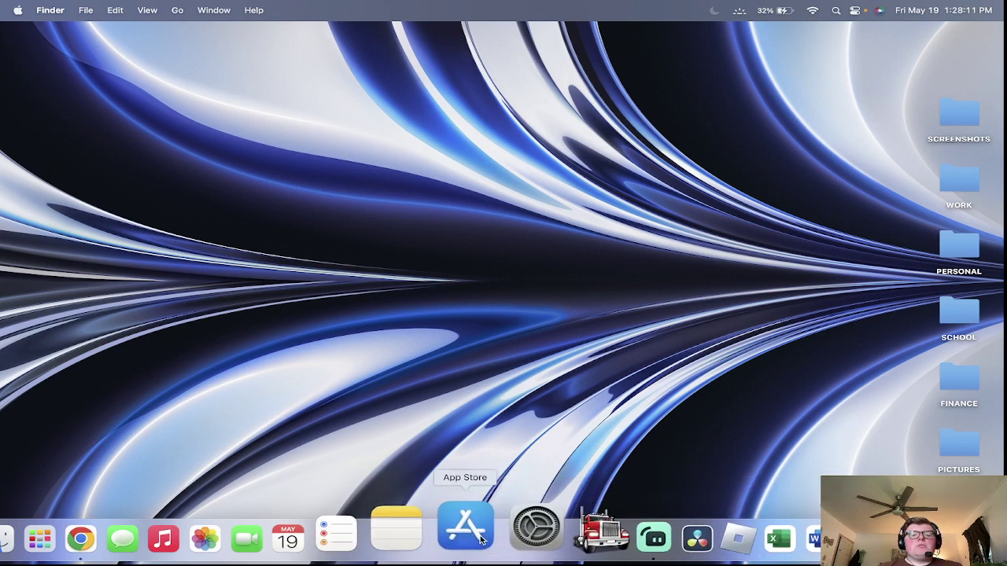
Step: Remove the App Store and Notes apps from the Dock
{"action": "right_click", "coordinate": [482, 539]}
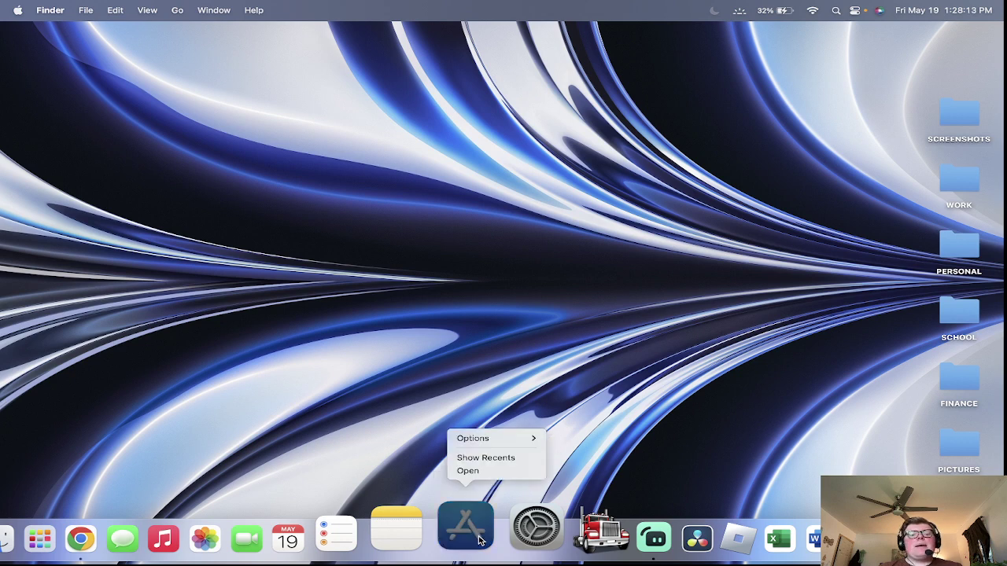
{"action": "mouse_move", "coordinate": [521, 439]}
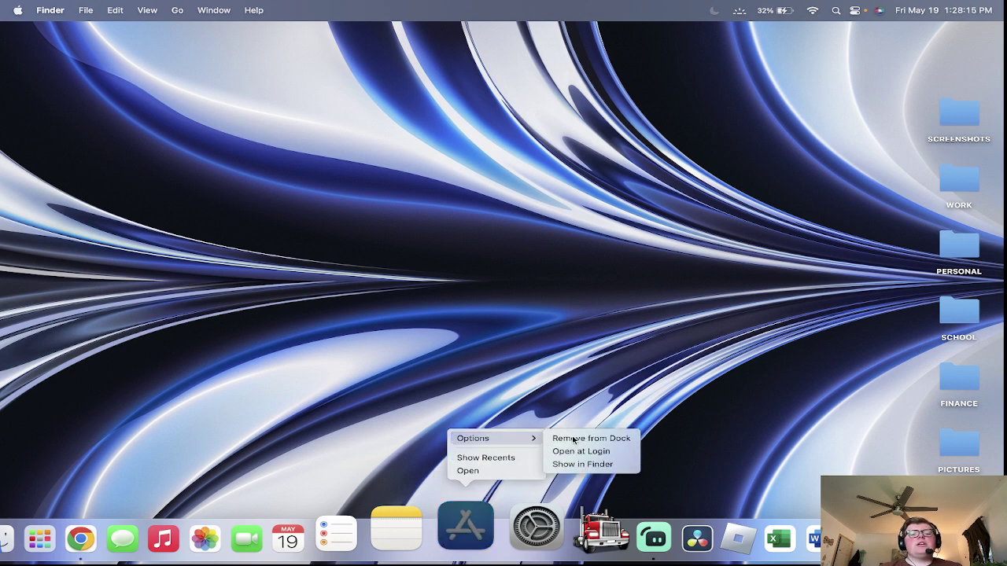
{"action": "left_click", "coordinate": [589, 436]}
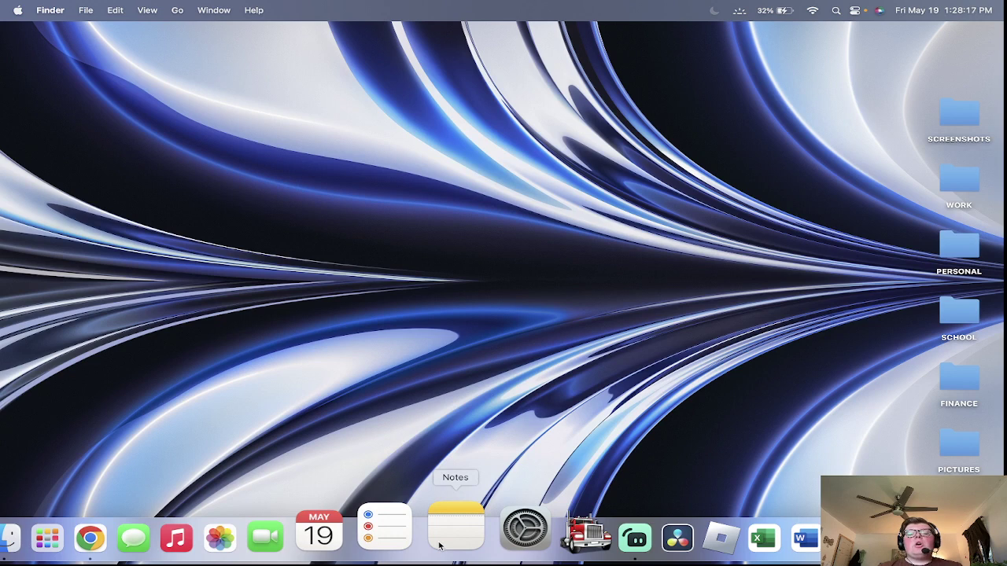
{"action": "right_click", "coordinate": [439, 546]}
{"action": "mouse_move", "coordinate": [485, 436]}
{"action": "left_click", "coordinate": [570, 437]}
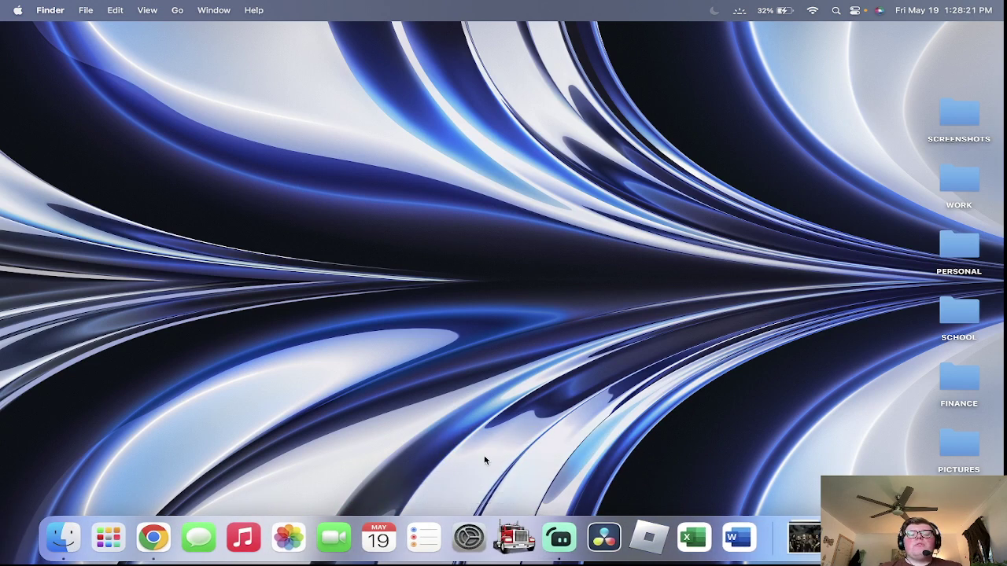
Step: Remove the FaceTime app from the Dock
{"action": "right_click", "coordinate": [334, 541]}
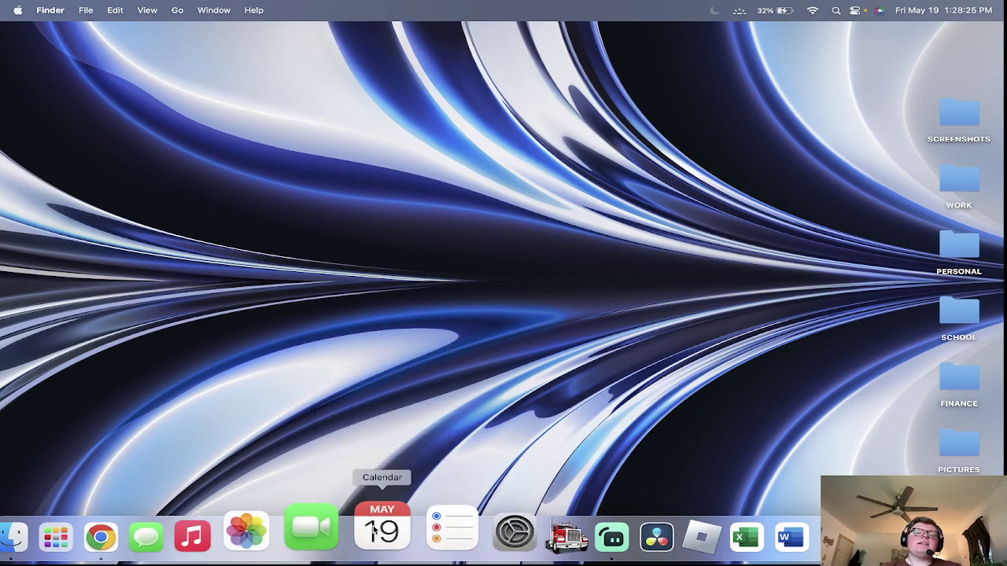
{"action": "right_click", "coordinate": [332, 536]}
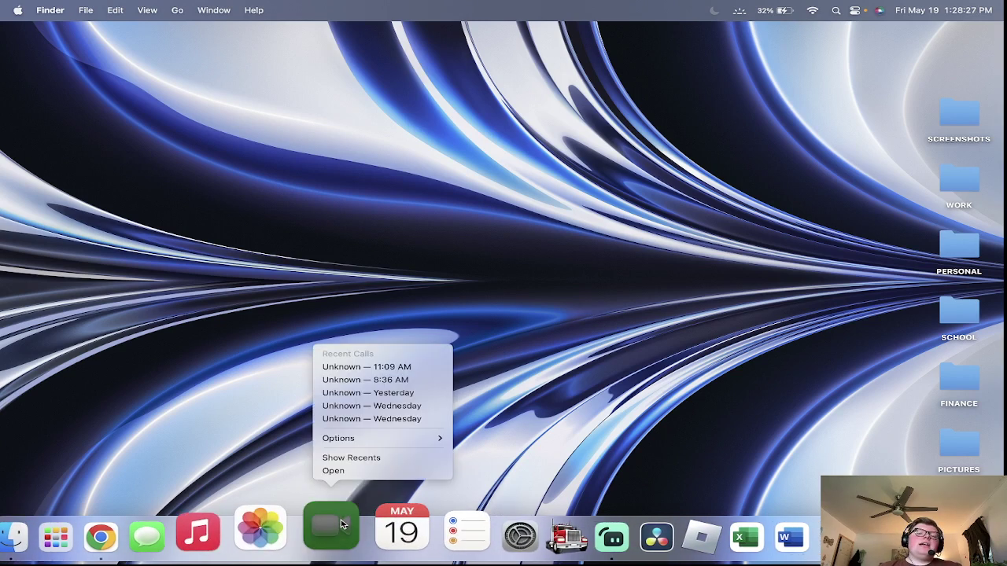
{"action": "mouse_move", "coordinate": [373, 438]}
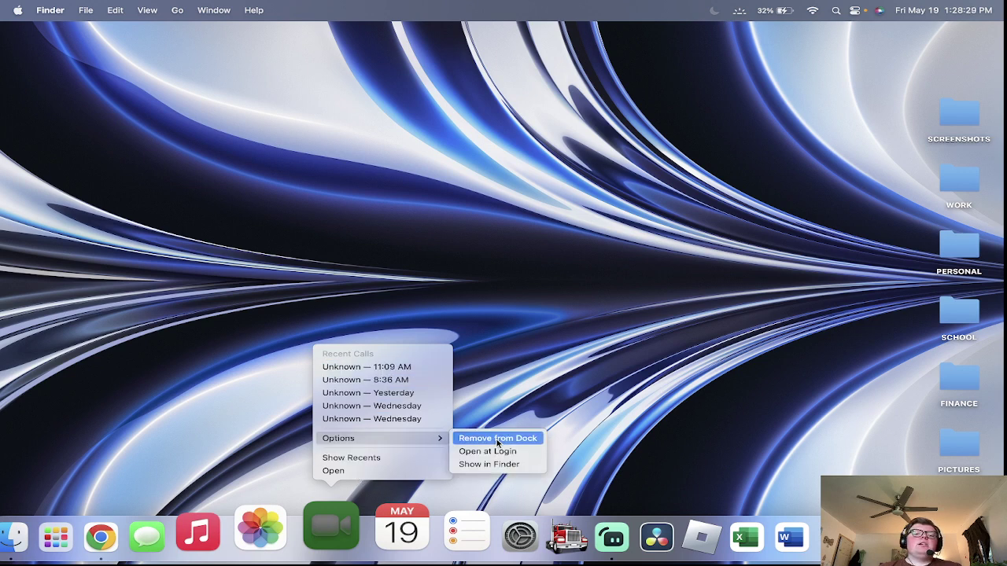
{"action": "left_click", "coordinate": [496, 438]}
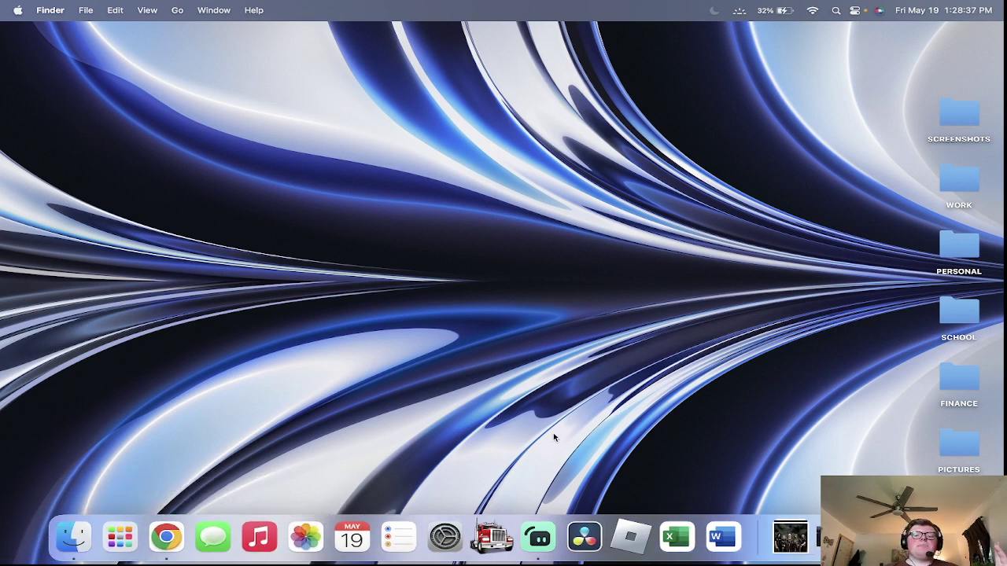
Step: Open the Trash, look through its files and empty it
{"action": "left_click", "coordinate": [795, 535]}
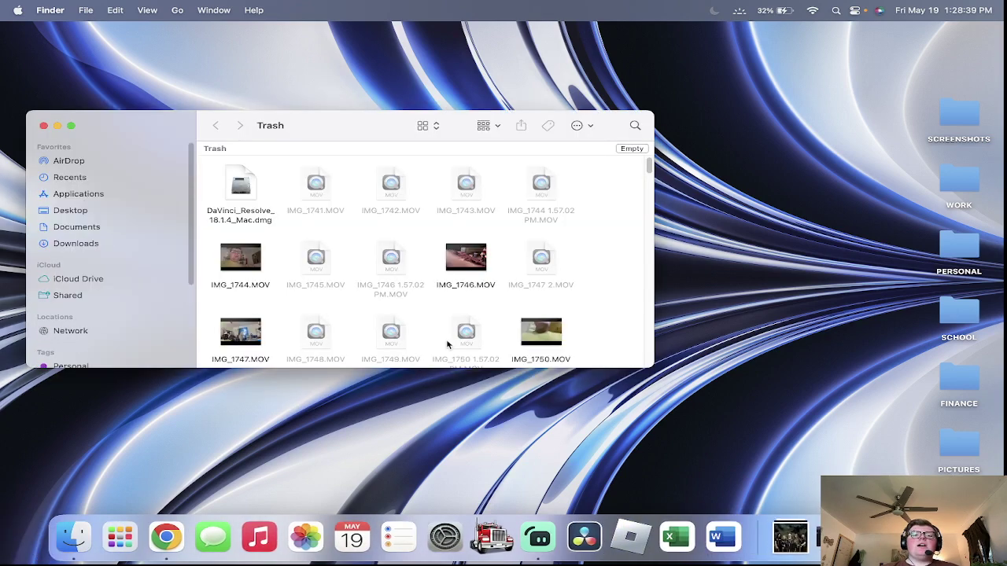
{"action": "scroll", "coordinate": [478, 333], "scroll_direction": "down", "scroll_amount": 5}
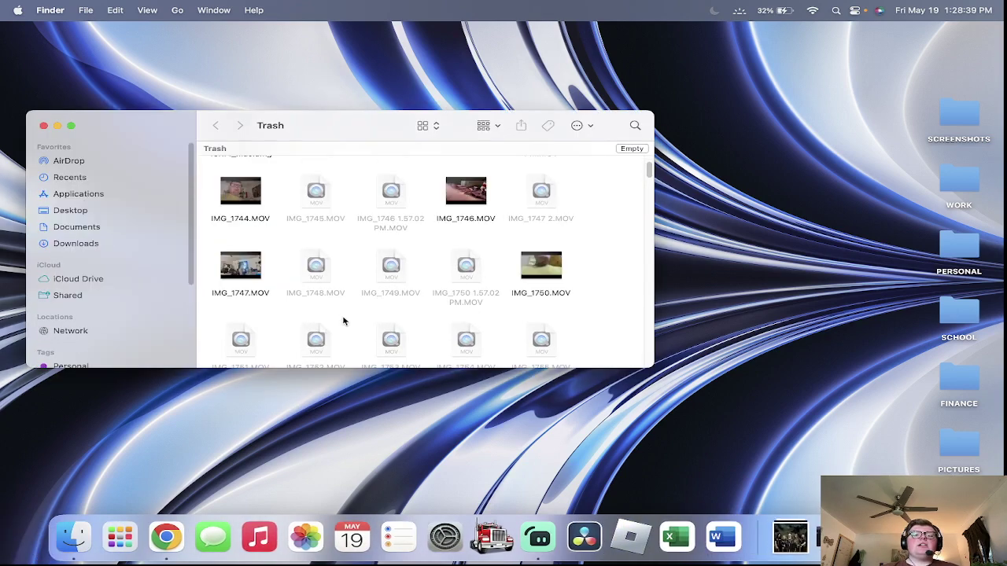
{"action": "left_click", "coordinate": [630, 149]}
{"action": "left_click", "coordinate": [542, 232]}
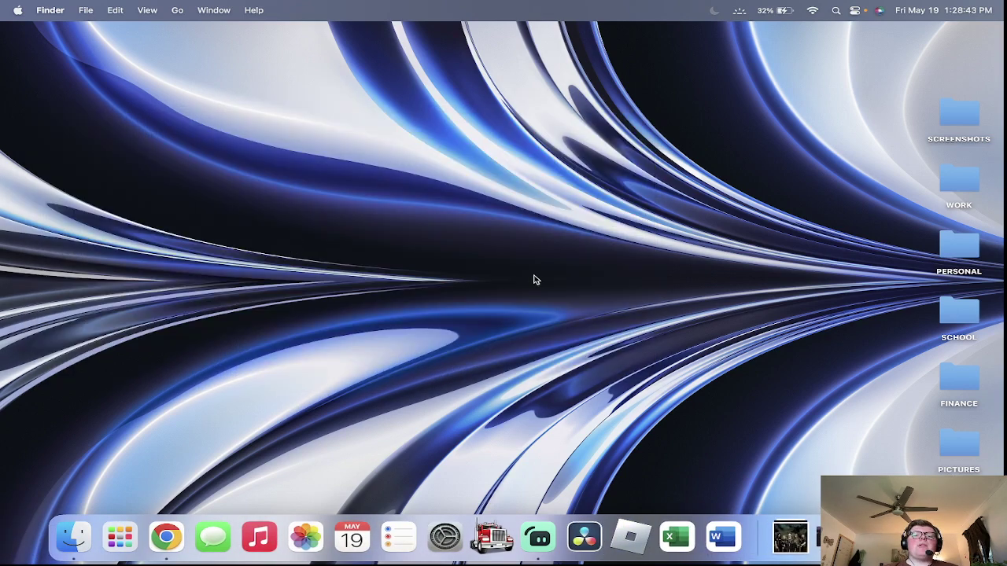
Step: View the Recents and Desktop locations in Finder and close the Finder window
{"action": "left_click", "coordinate": [73, 537]}
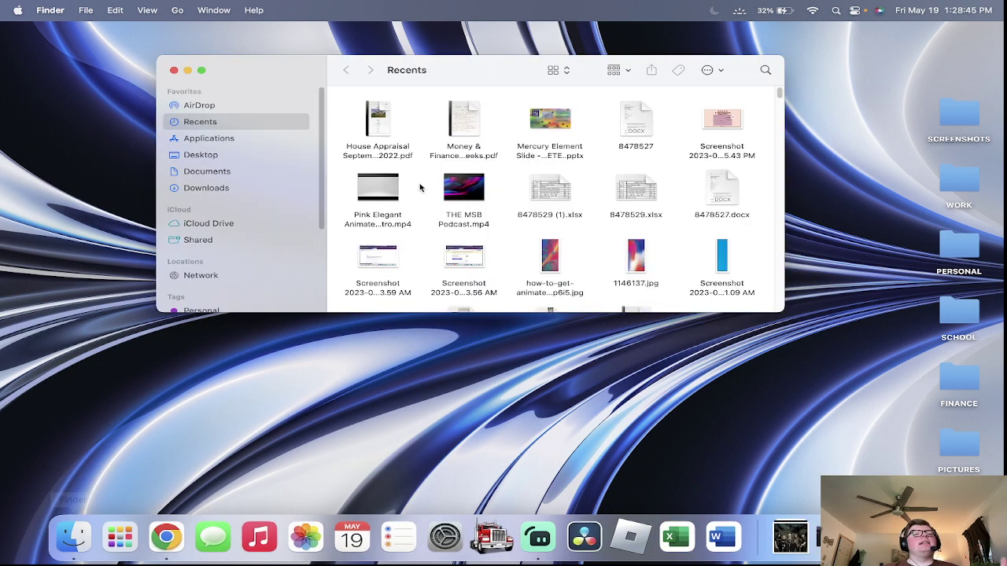
{"action": "left_click", "coordinate": [223, 156]}
{"action": "left_click", "coordinate": [173, 71]}
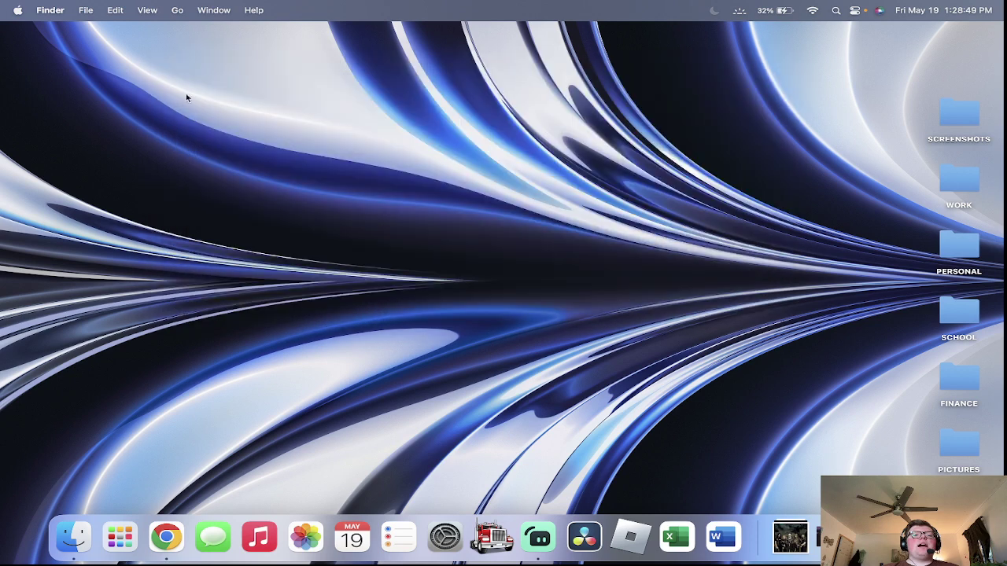
{"action": "left_click", "coordinate": [75, 535]}
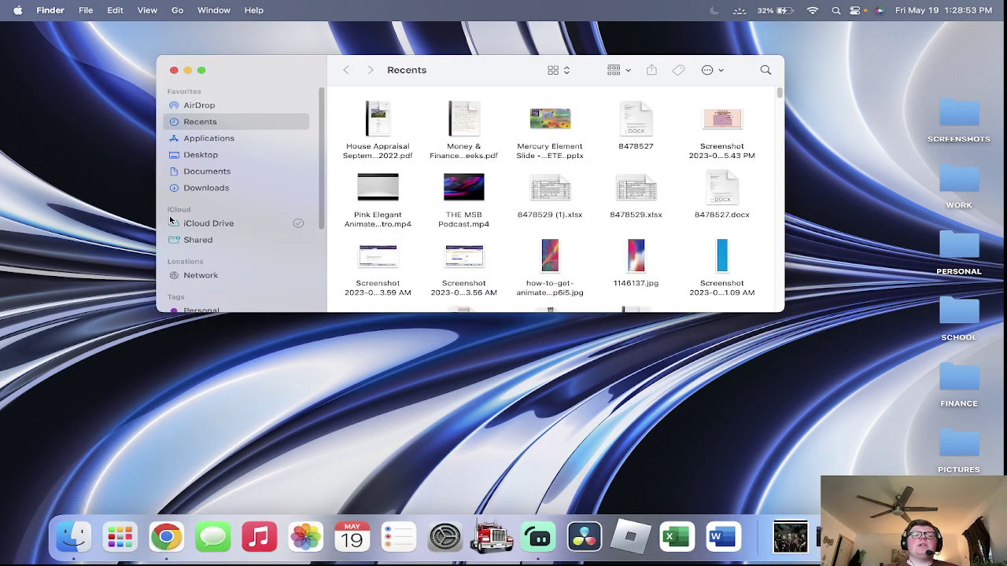
{"action": "left_click", "coordinate": [174, 70]}
Step: Open the Storage page of the General settings in System Settings and review the recommendations and per-category usage
{"action": "left_click", "coordinate": [444, 529]}
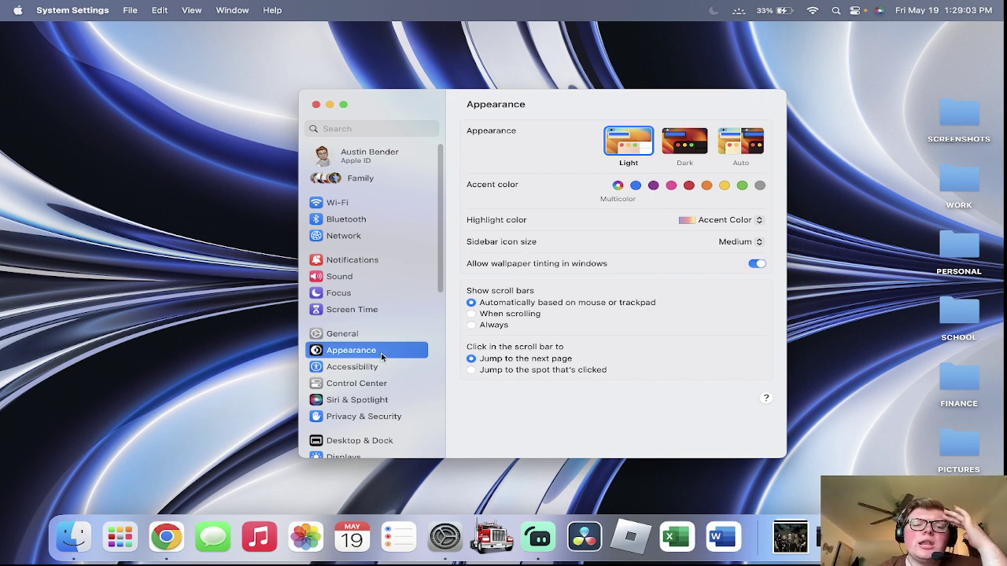
{"action": "key", "text": "Up"}
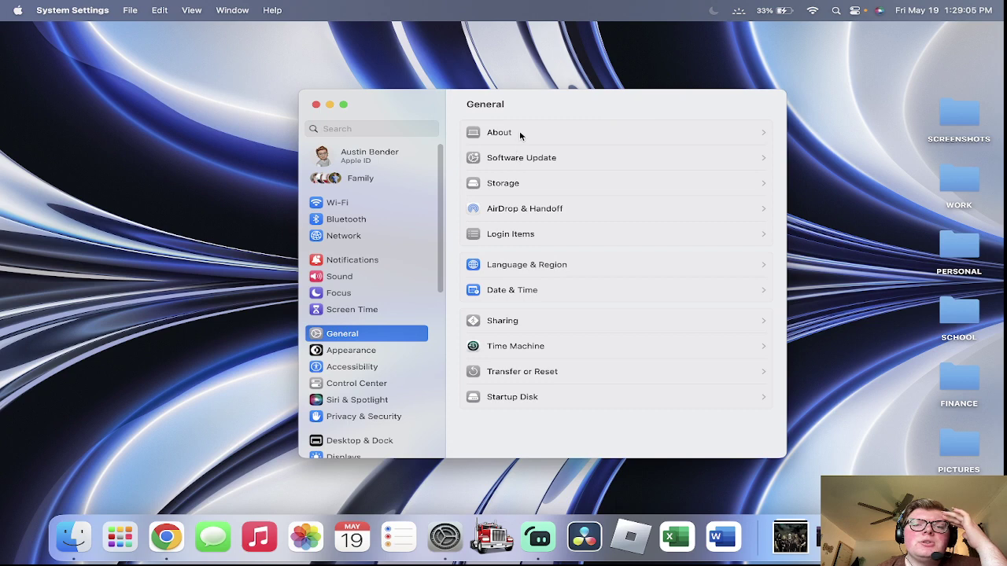
{"action": "left_click", "coordinate": [523, 188]}
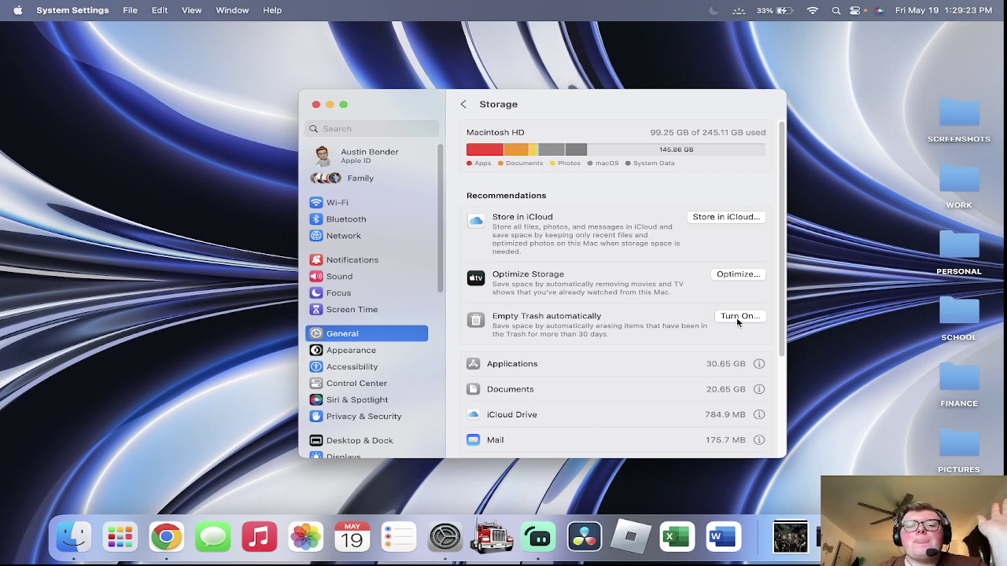
{"action": "scroll", "coordinate": [700, 383], "scroll_direction": "down", "scroll_amount": 2}
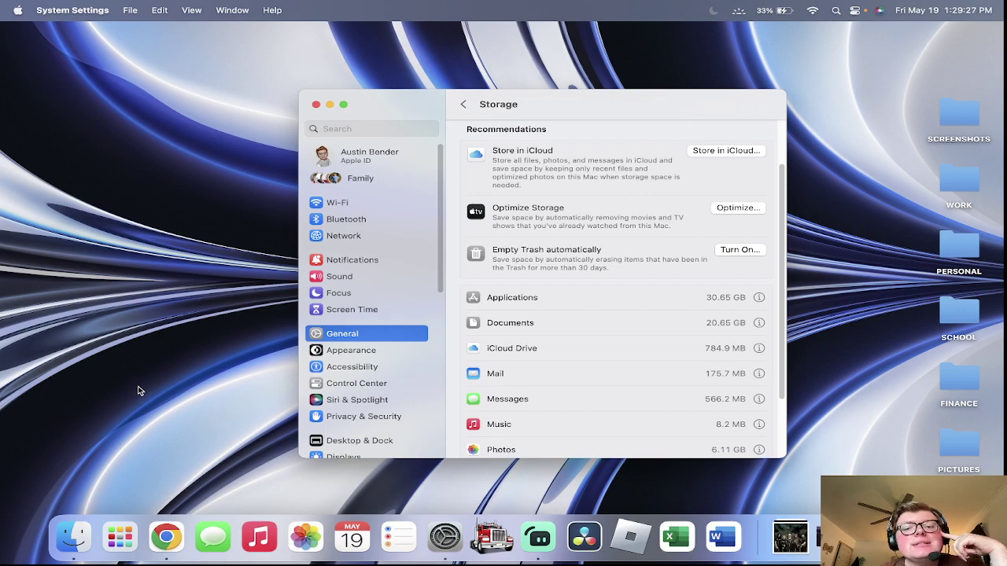
Step: Open Launchpad, try to remove the Freeform app and return to the desktop
{"action": "key", "text": "F4"}
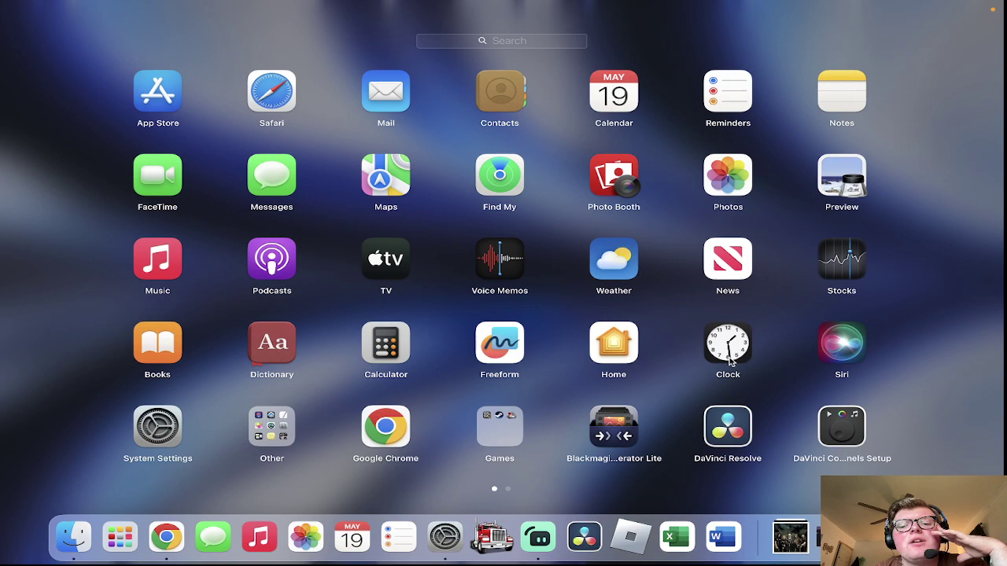
{"action": "left_click", "coordinate": [510, 352]}
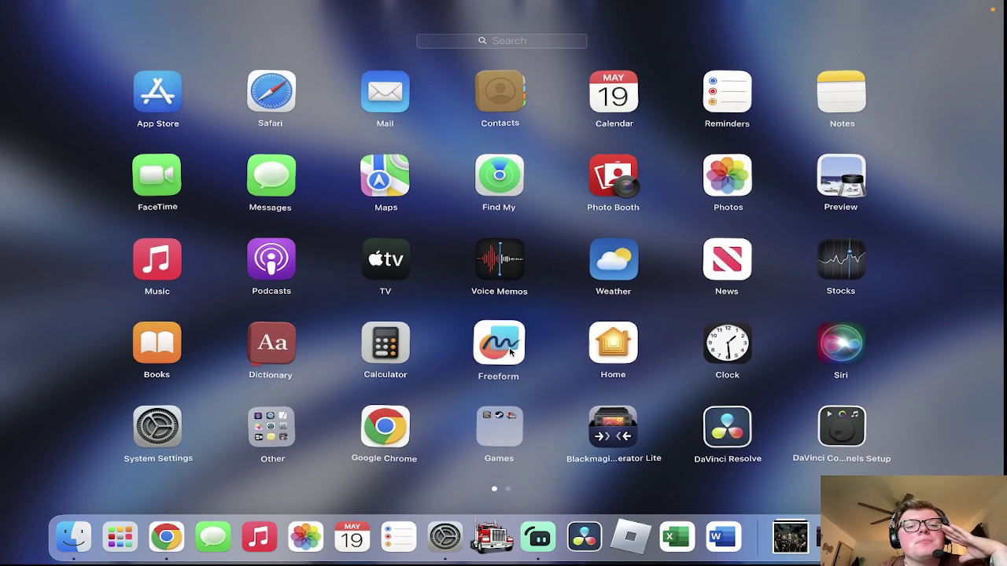
{"action": "left_click_drag", "start_coordinate": [510, 353], "coordinate": [596, 364]}
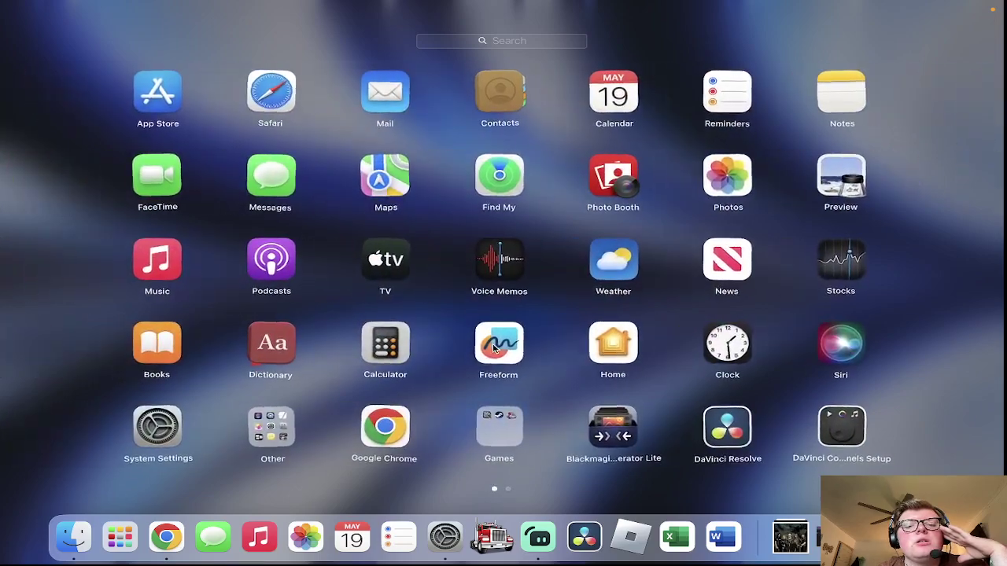
{"action": "left_click", "coordinate": [910, 320]}
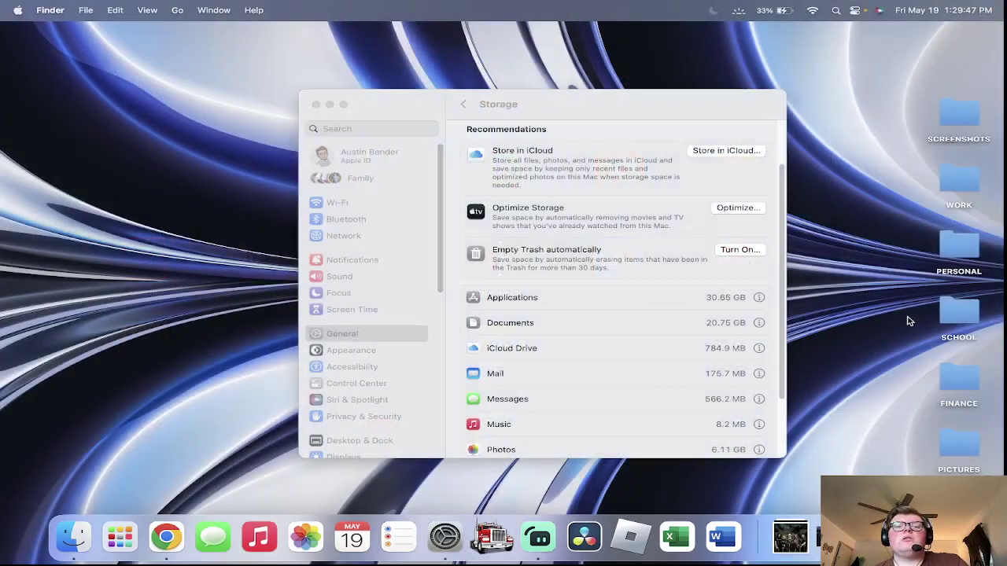
Step: Switch to Chrome and search Google for "how to delete stock applications on macbook air m2"
{"action": "left_click", "coordinate": [166, 537]}
{"action": "left_click", "coordinate": [243, 37]}
{"action": "type", "text": "how to delete stock applicatin"}
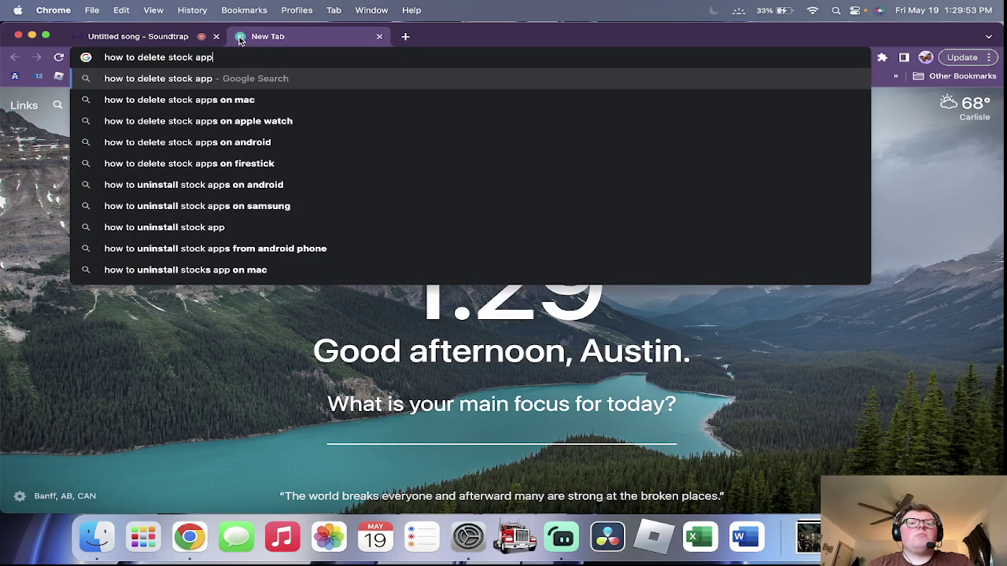
{"action": "key", "text": "BackSpace"}
{"action": "type", "text": "on"}
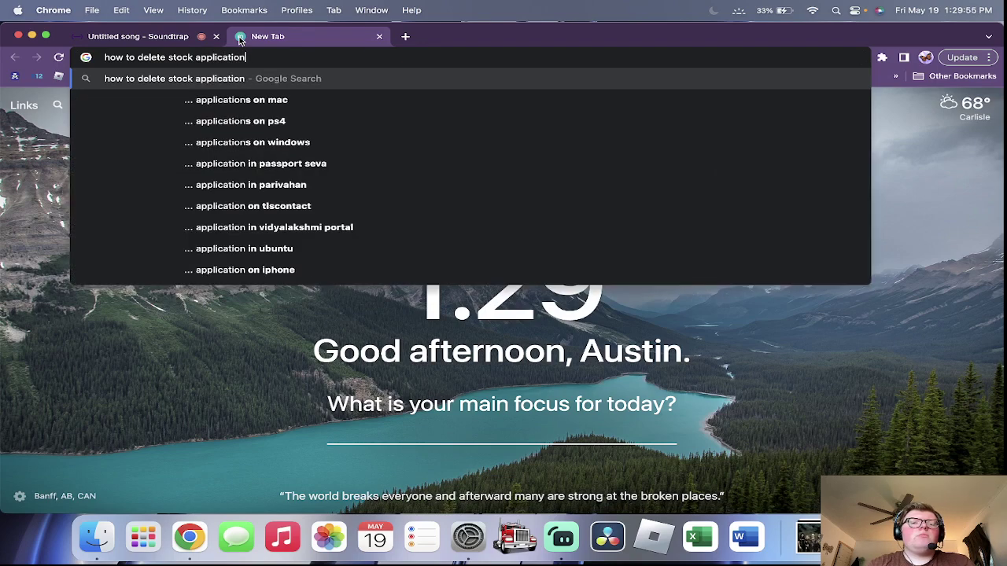
{"action": "type", "text": "s on macbook air m2"}
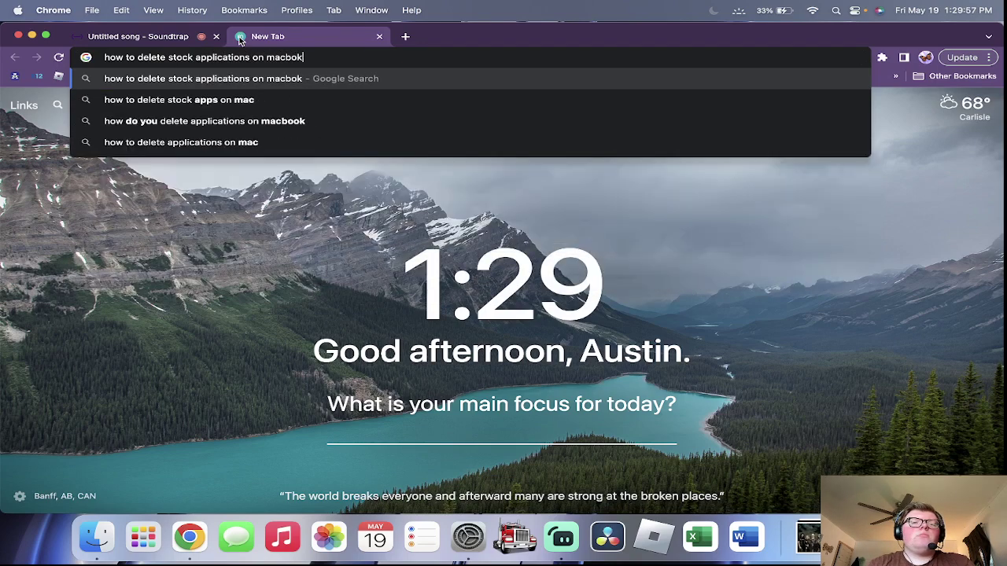
{"action": "key", "text": "Return"}
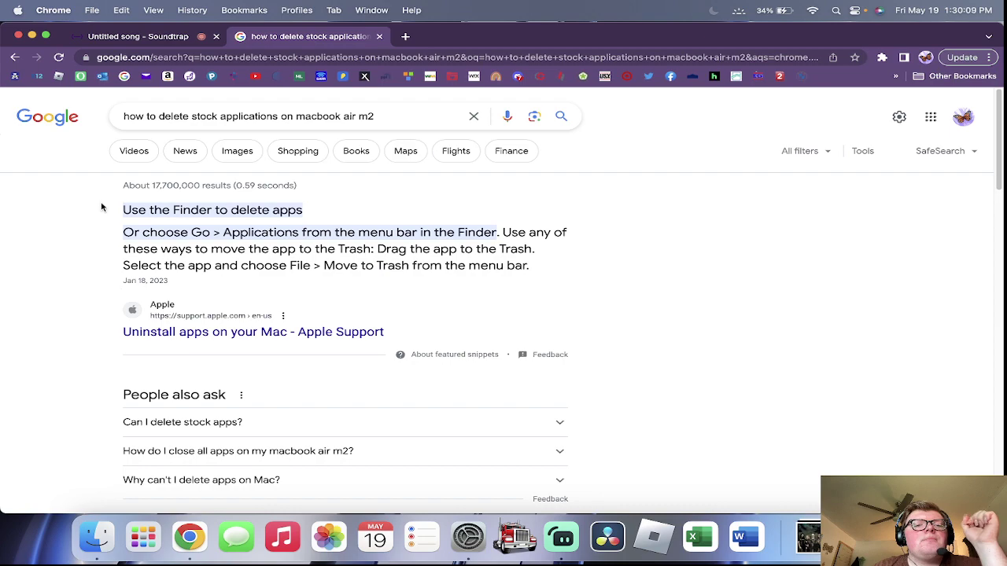
Step: Close the Chrome window with the search results and open the Soundtrap studio in a new browser window
{"action": "left_click", "coordinate": [19, 37]}
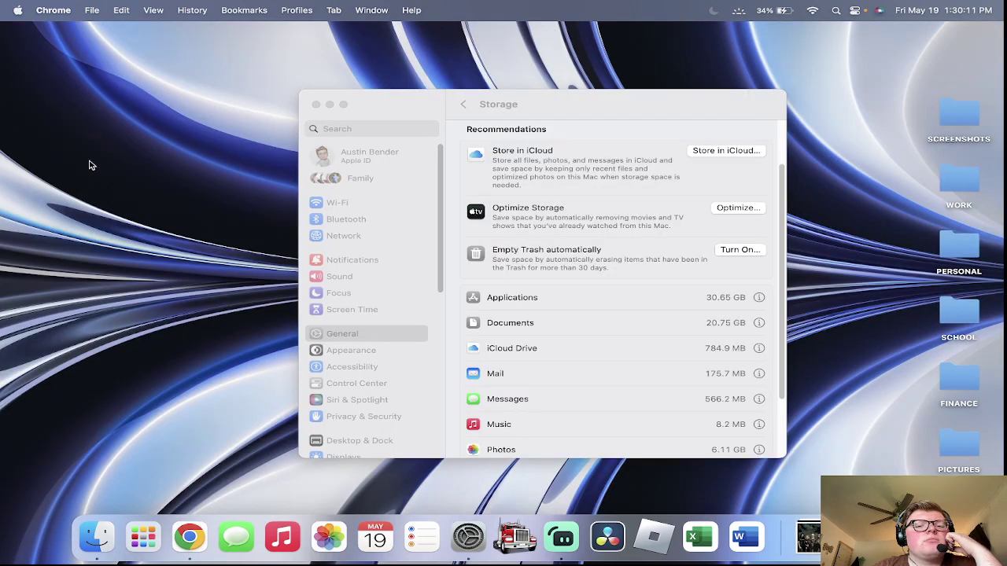
{"action": "left_click", "coordinate": [189, 537]}
{"action": "type", "text": "aso"}
{"action": "key", "text": "BackSpace"}
{"action": "key", "text": "BackSpace"}
{"action": "key", "text": "BackSpace"}
{"action": "type", "text": "soundtrap"}
{"action": "key", "text": "Return"}
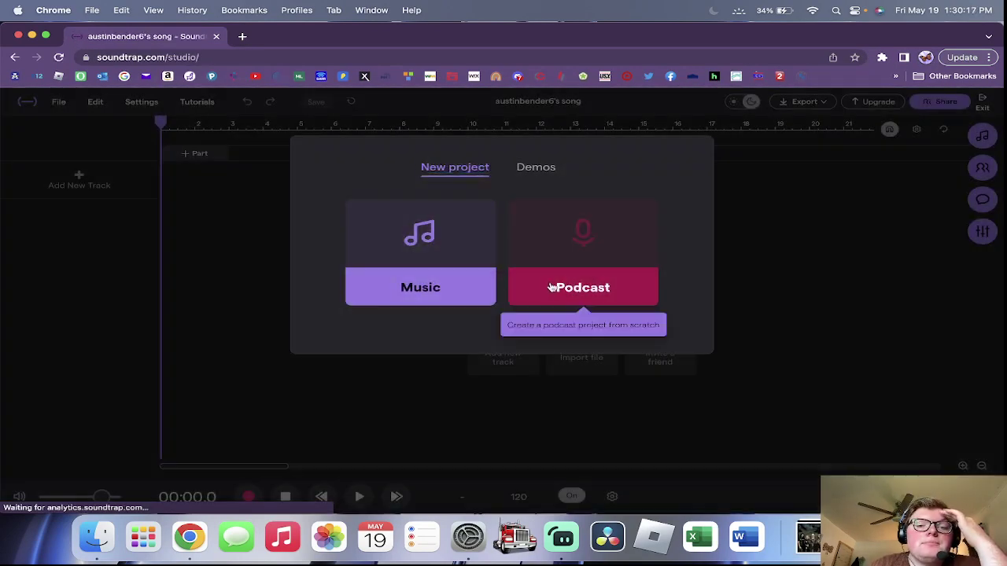
Step: Create a Soundtrap podcast project with a voice and mic track armed for recording, and minimize the browser window
{"action": "left_click", "coordinate": [550, 285]}
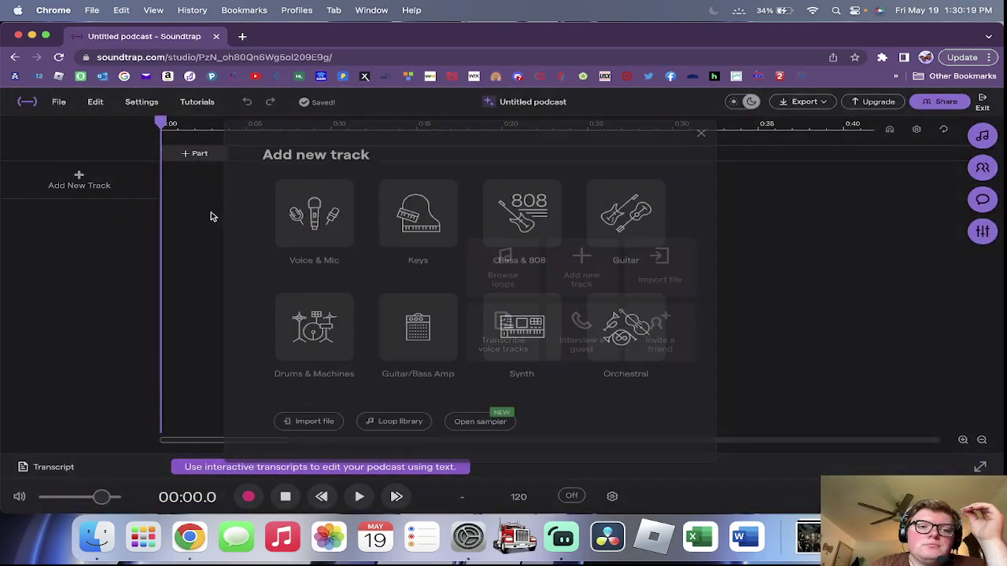
{"action": "left_click", "coordinate": [296, 212]}
{"action": "left_click", "coordinate": [20, 189]}
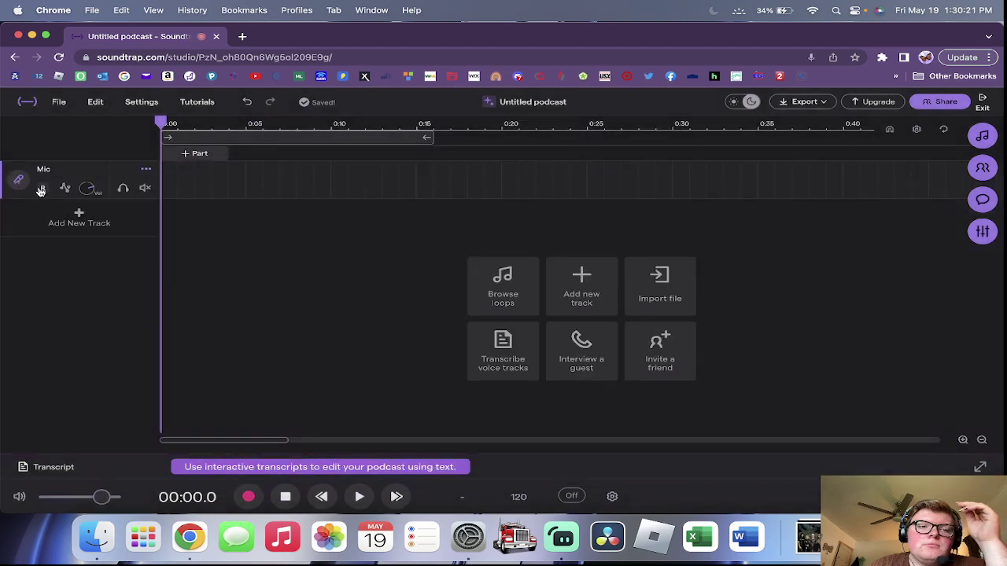
{"action": "left_click", "coordinate": [40, 191]}
{"action": "left_click", "coordinate": [591, 367]}
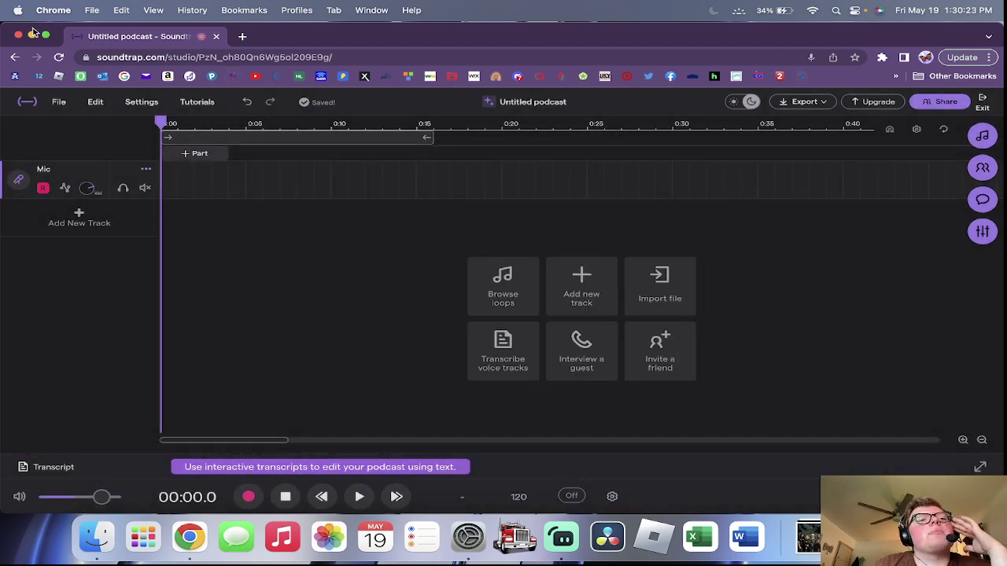
{"action": "left_click", "coordinate": [31, 36]}
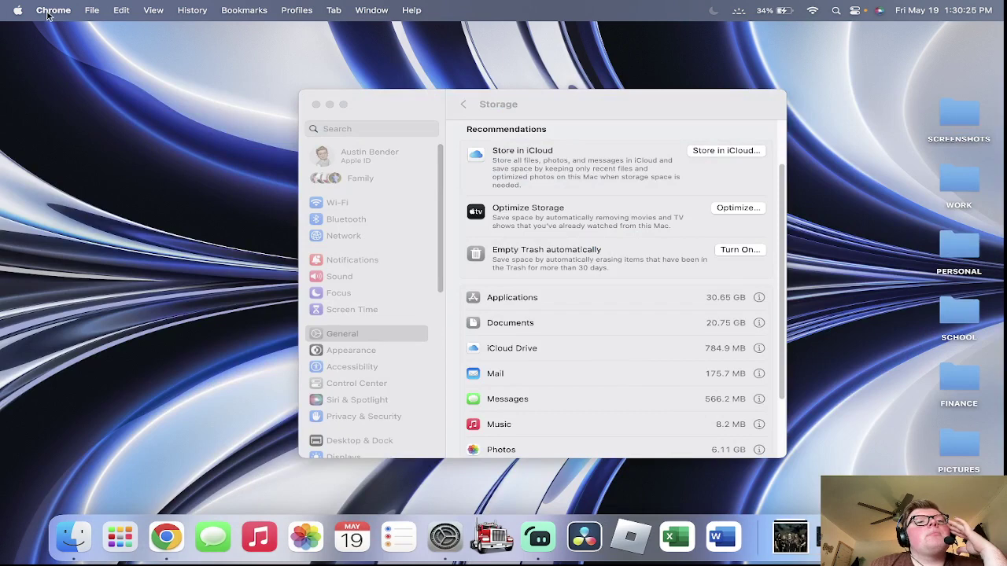
{"action": "left_click", "coordinate": [47, 13]}
{"action": "mouse_move", "coordinate": [98, 14]}
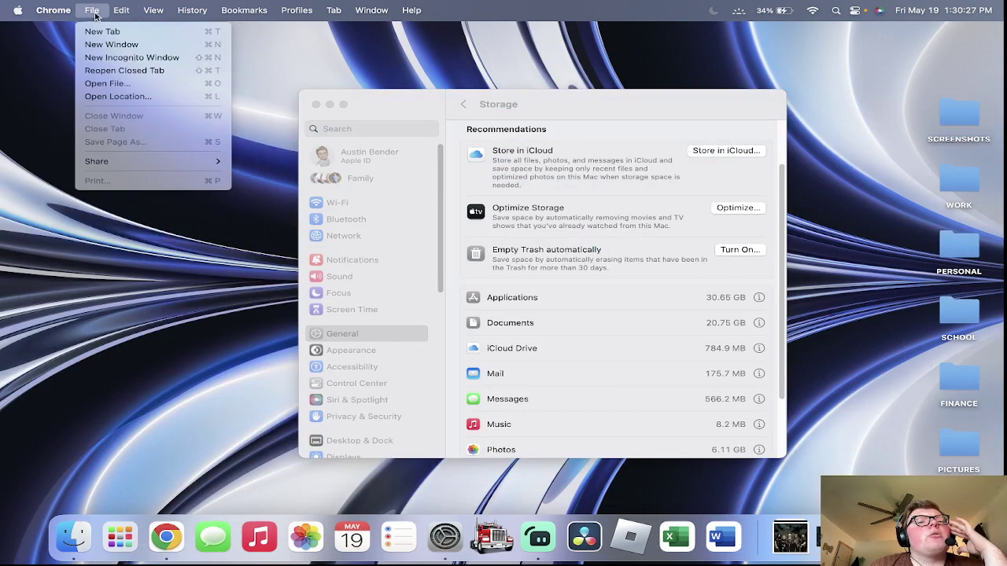
{"action": "mouse_move", "coordinate": [131, 14]}
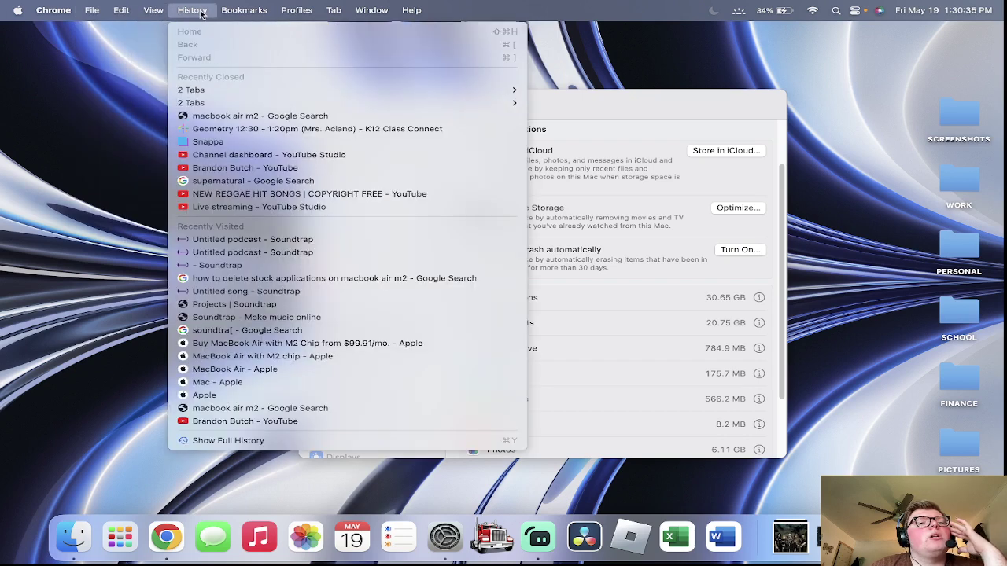
Step: Switch to Finder, open the Applications folder and move the Hubstaff app to the Trash
{"action": "mouse_move", "coordinate": [64, 17]}
{"action": "left_click", "coordinate": [195, 235]}
{"action": "left_click", "coordinate": [47, 10]}
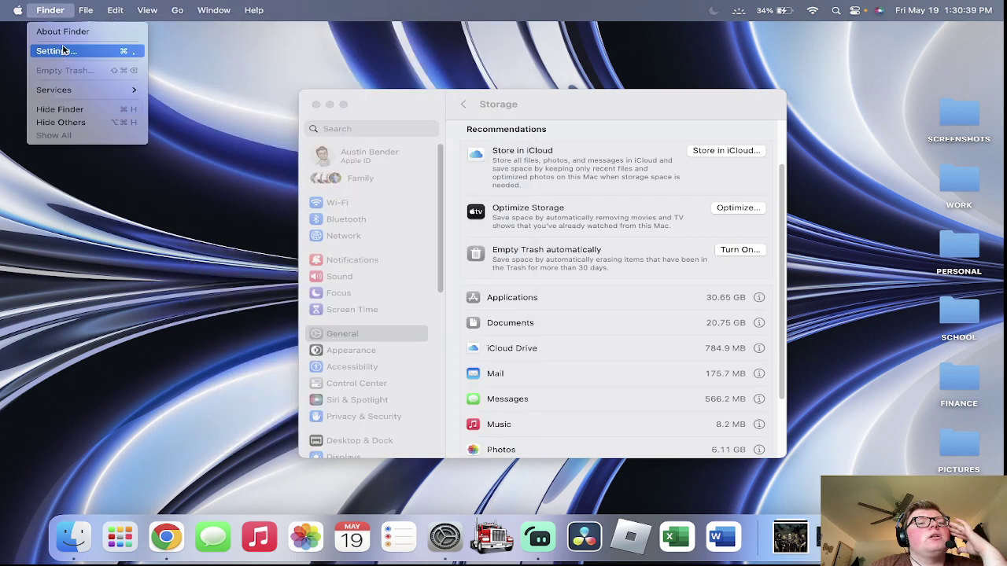
{"action": "mouse_move", "coordinate": [177, 11]}
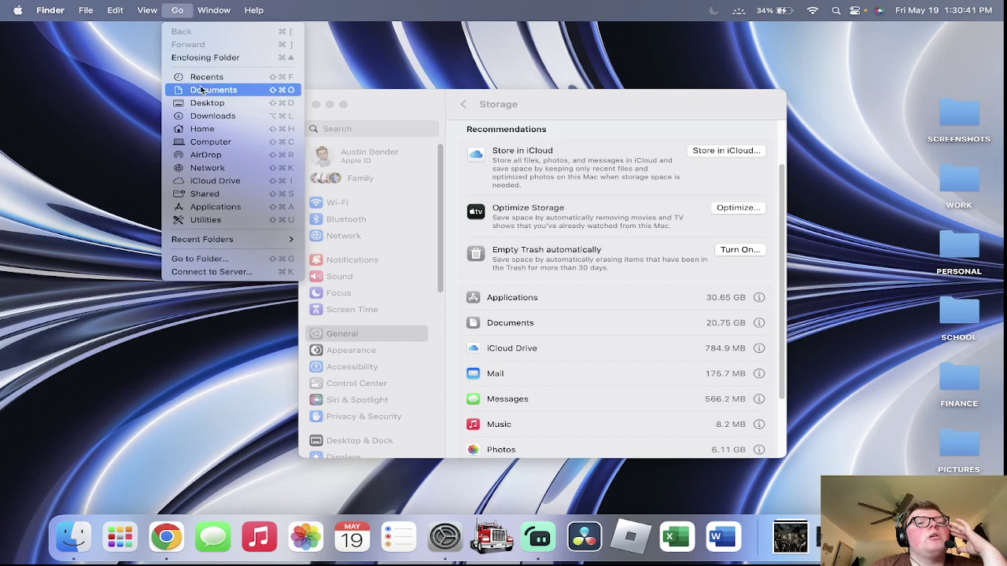
{"action": "left_click", "coordinate": [219, 207]}
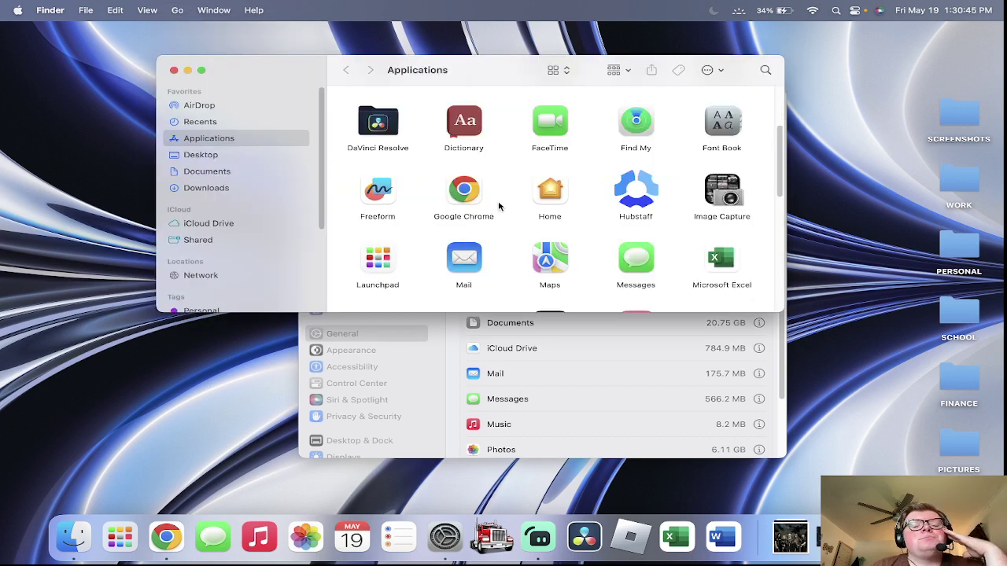
{"action": "scroll", "coordinate": [603, 163], "scroll_direction": "down", "scroll_amount": 1}
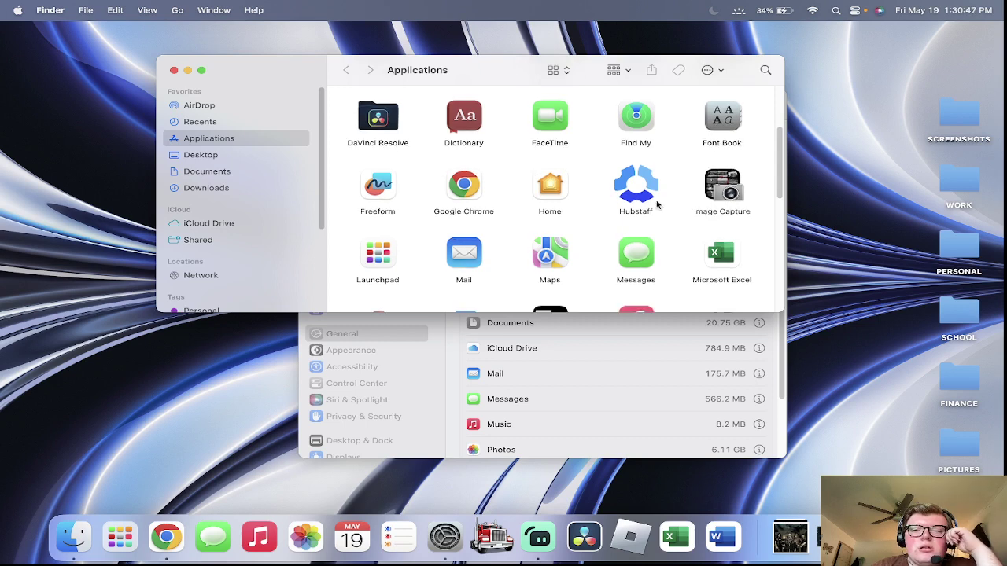
{"action": "left_click", "coordinate": [644, 195]}
{"action": "right_click", "coordinate": [621, 191]}
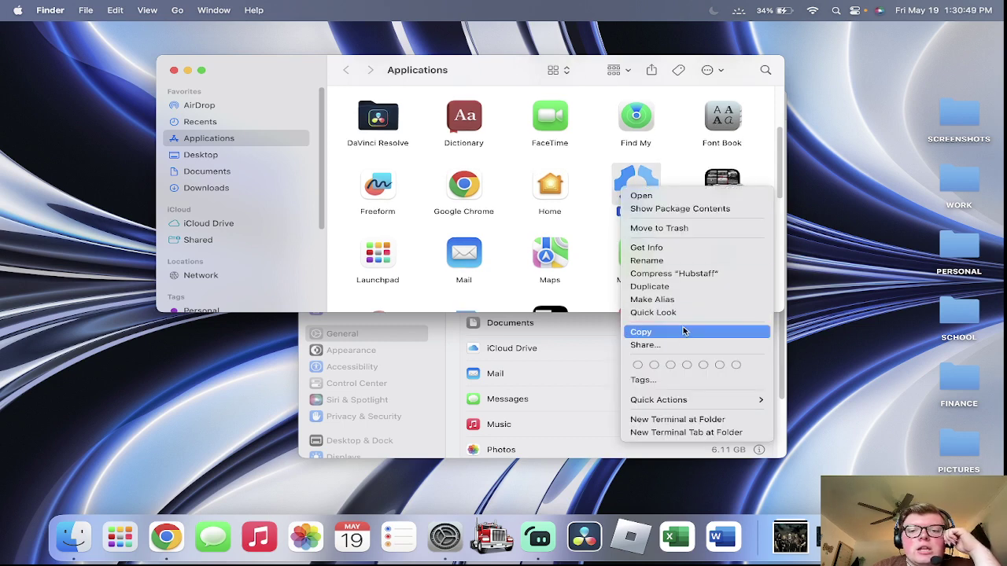
{"action": "left_click", "coordinate": [687, 227]}
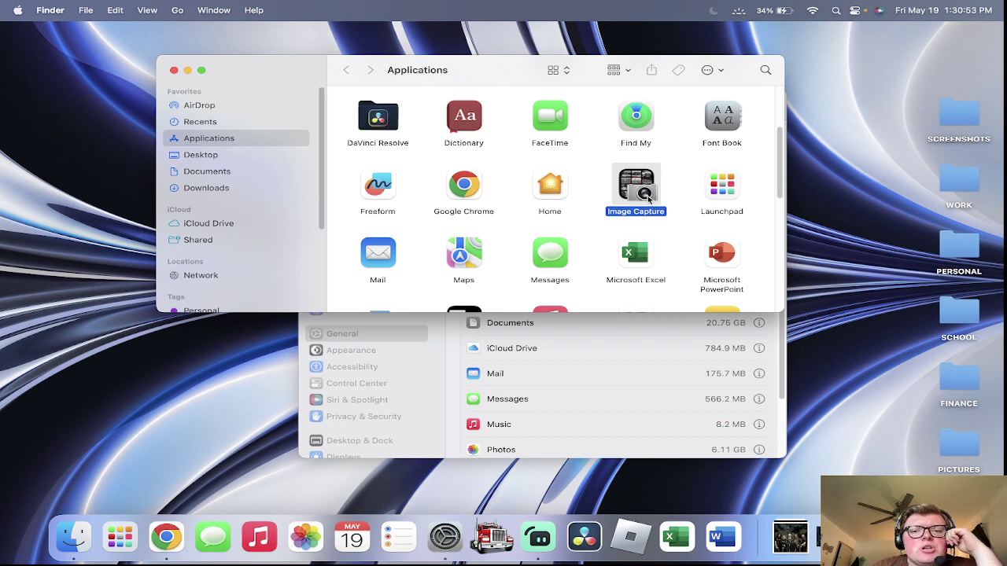
Step: Try to move the Freeform app from the Applications folder to the Trash
{"action": "right_click", "coordinate": [385, 198]}
{"action": "mouse_move", "coordinate": [423, 338]}
{"action": "left_click", "coordinate": [476, 170]}
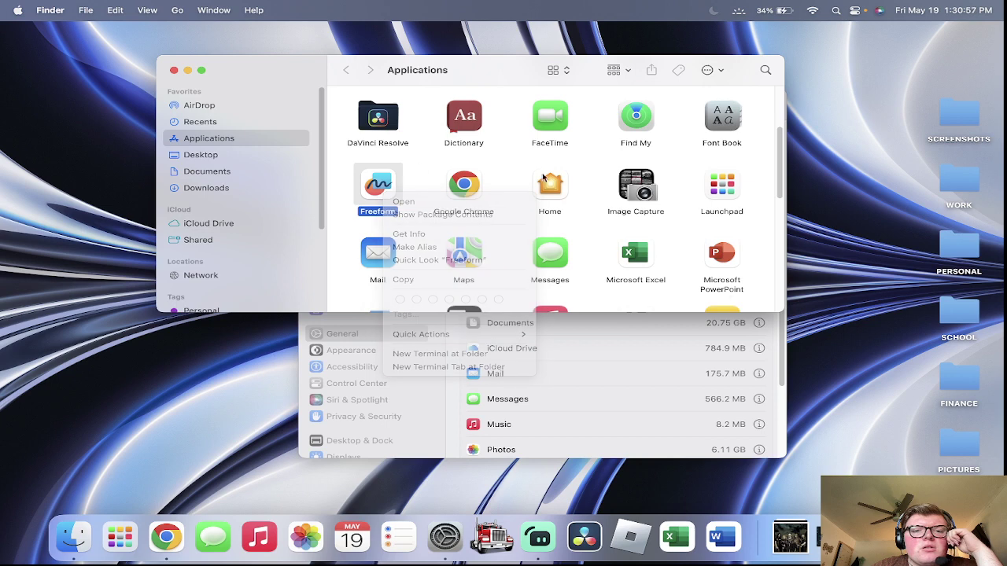
{"action": "right_click", "coordinate": [374, 183]}
{"action": "left_click", "coordinate": [373, 183]}
{"action": "left_click_drag", "start_coordinate": [378, 186], "coordinate": [795, 535]}
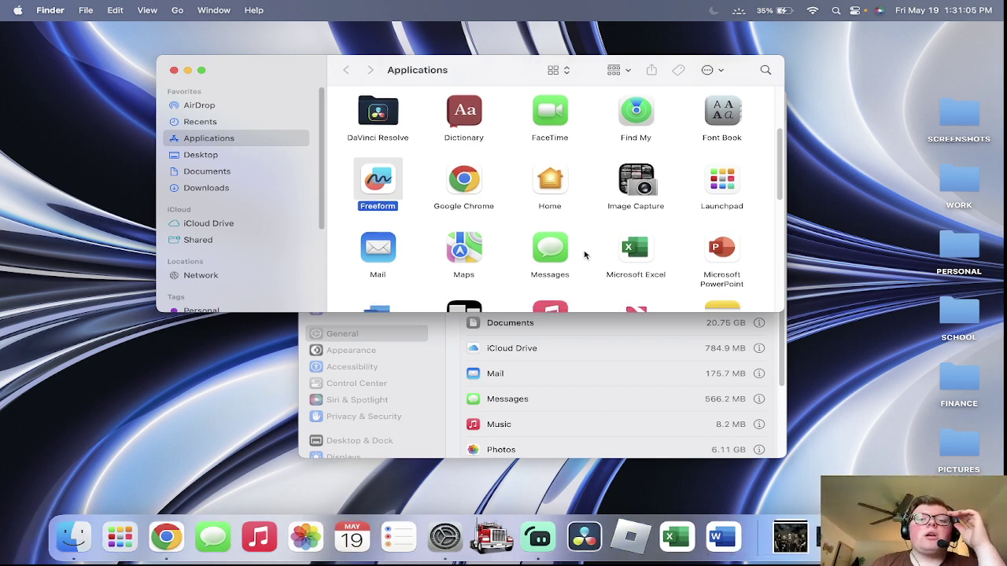
Step: Look through the rest of the Applications folder and close the Finder and System Settings windows
{"action": "scroll", "coordinate": [582, 256], "scroll_direction": "down", "scroll_amount": 3}
{"action": "scroll", "coordinate": [580, 256], "scroll_direction": "down", "scroll_amount": 3}
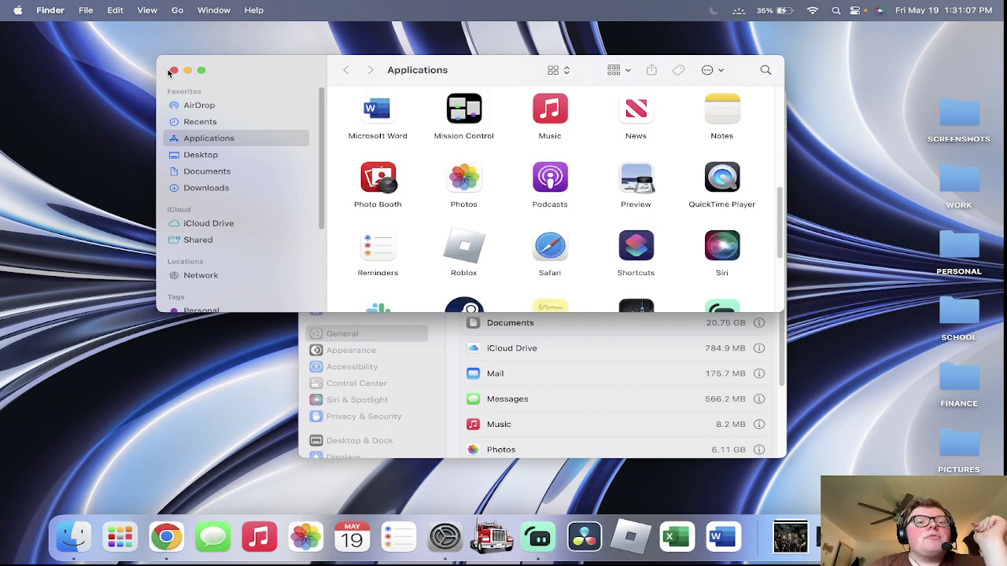
{"action": "left_click", "coordinate": [173, 71]}
{"action": "left_click", "coordinate": [317, 109]}
Step: Open Launchpad, go to its second page and check which of the apps there can be deleted
{"action": "key", "text": "F4"}
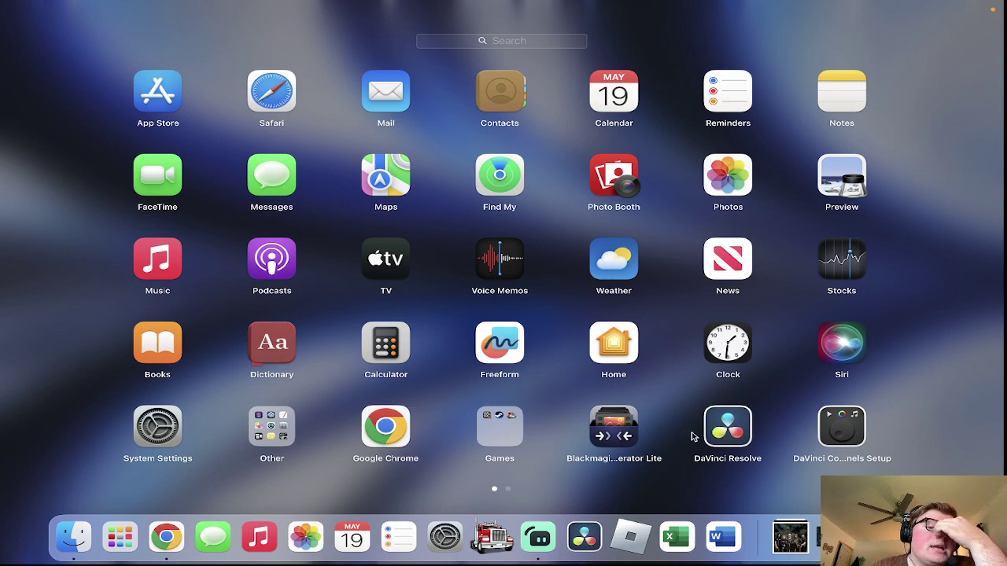
{"action": "left_click", "coordinate": [519, 437]}
{"action": "left_click", "coordinate": [434, 429]}
{"action": "scroll", "coordinate": [437, 353], "scroll_direction": "right", "scroll_amount": 3}
{"action": "left_click_drag", "start_coordinate": [172, 112], "coordinate": [345, 230]}
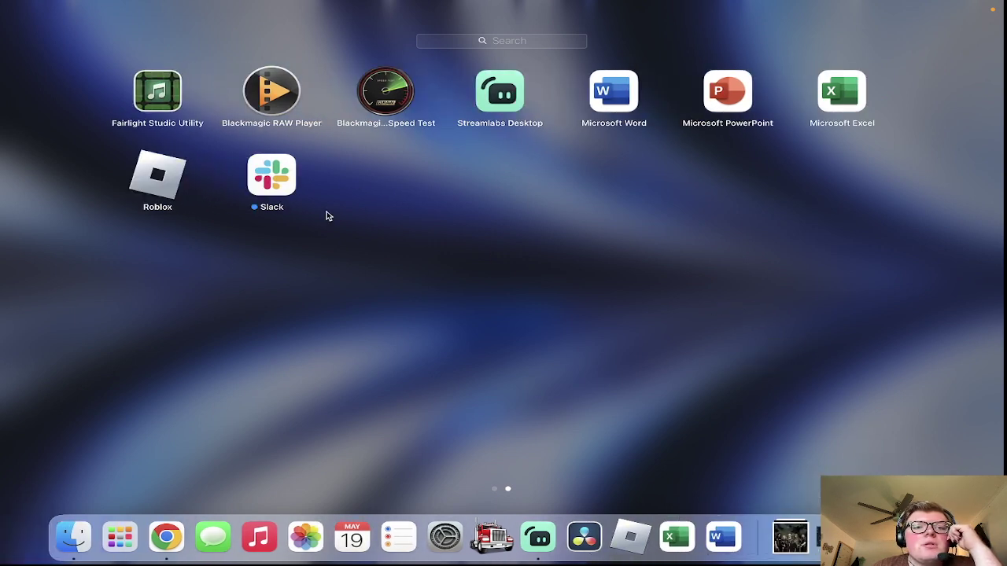
{"action": "left_click", "coordinate": [165, 98]}
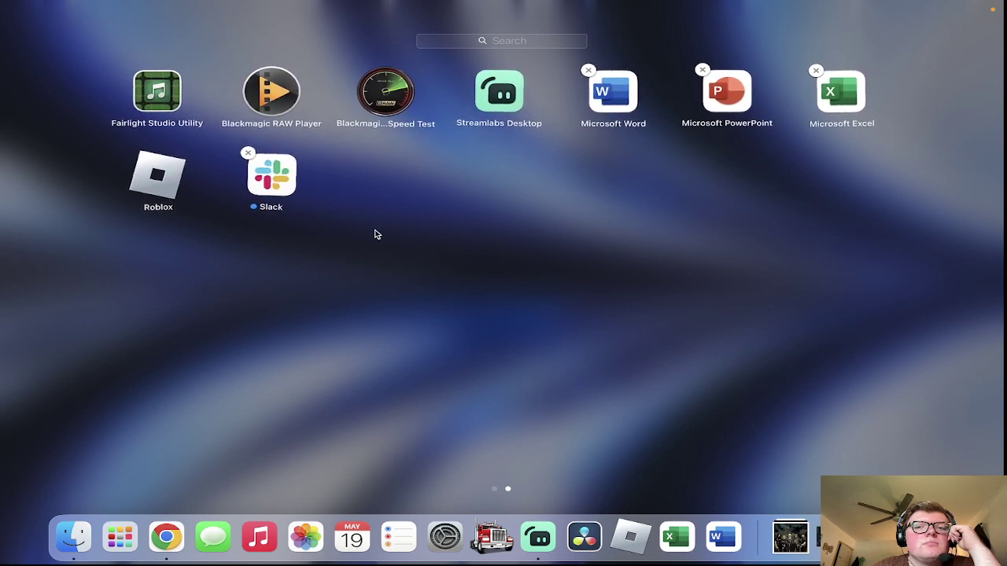
Step: Launch Blackmagic RAW Speed Test from Launchpad, force quit it and return to the desktop
{"action": "left_click", "coordinate": [372, 87]}
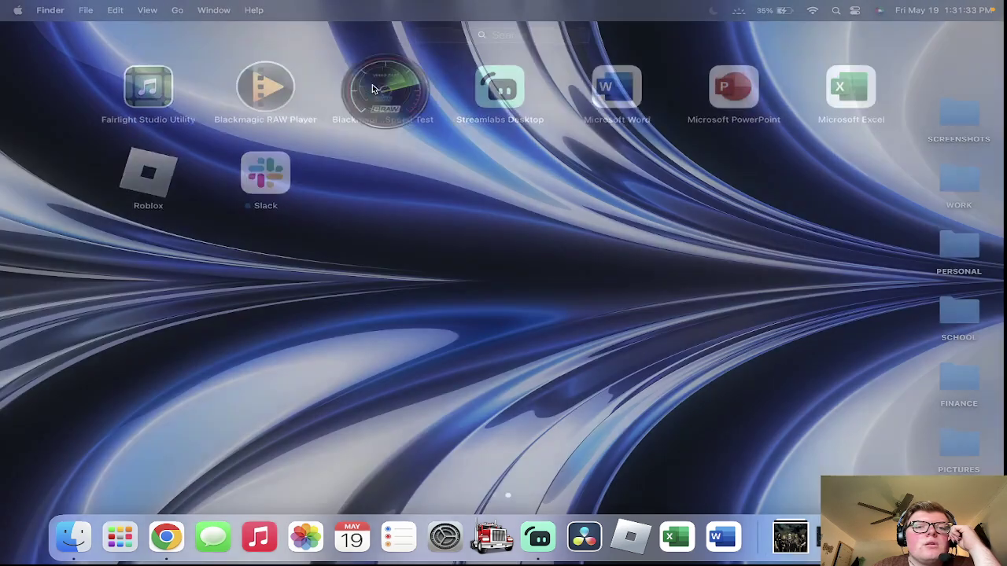
{"action": "right_click", "coordinate": [727, 523]}
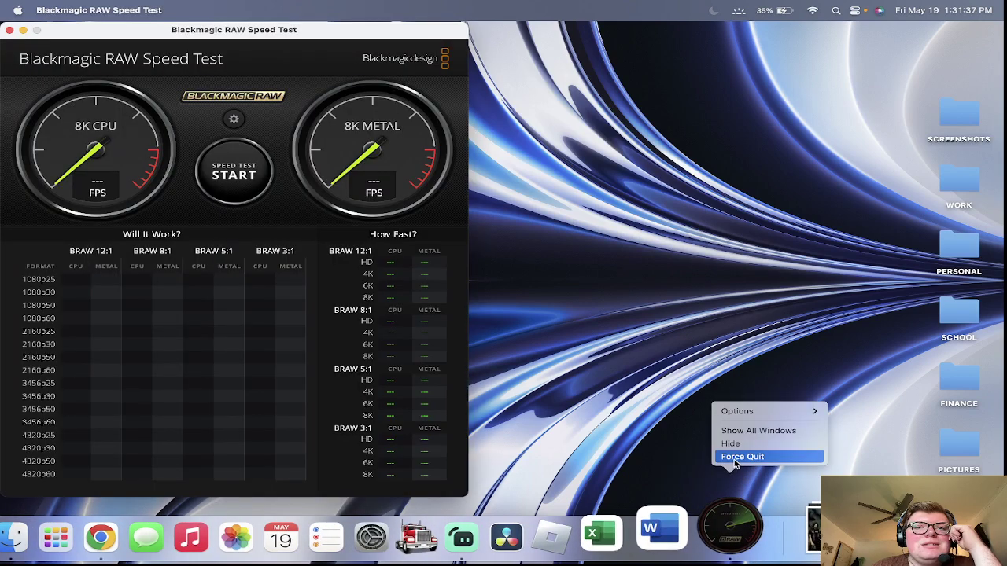
{"action": "left_click", "coordinate": [735, 457]}
{"action": "key", "text": "F4"}
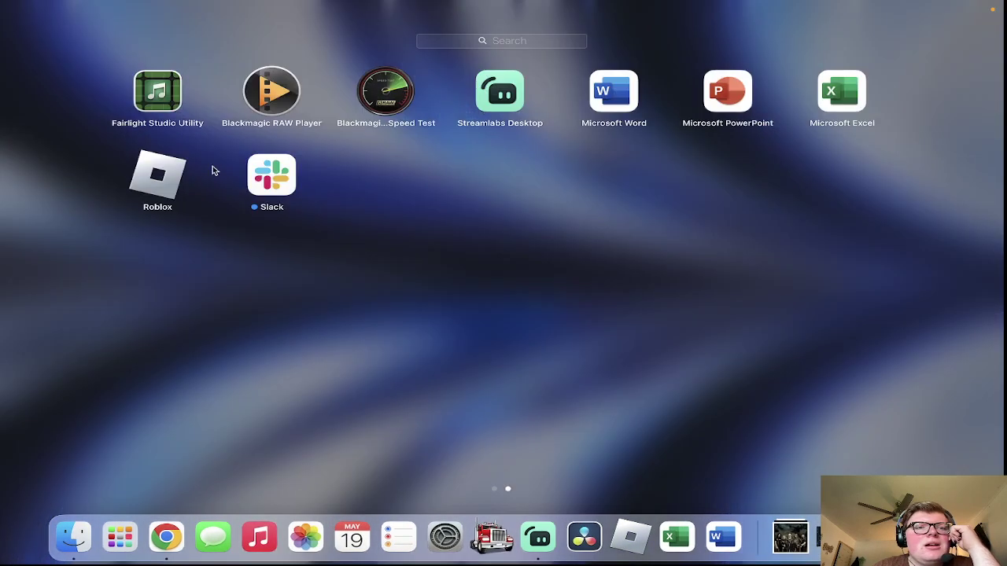
{"action": "left_click", "coordinate": [294, 328]}
Step: Open the Utilities folder in Finder to view its apps and close its window
{"action": "left_click", "coordinate": [86, 9]}
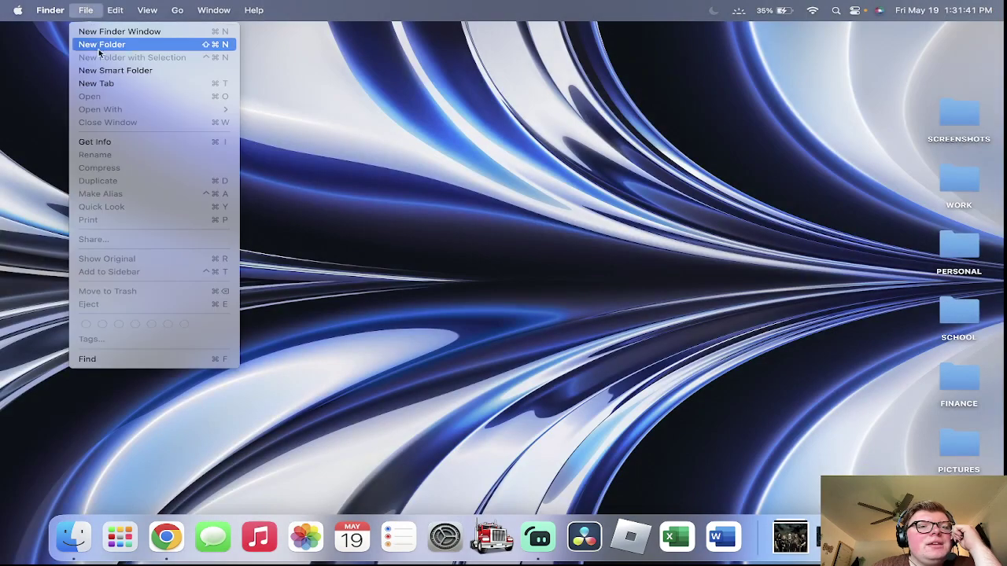
{"action": "mouse_move", "coordinate": [177, 10]}
{"action": "left_click", "coordinate": [207, 219]}
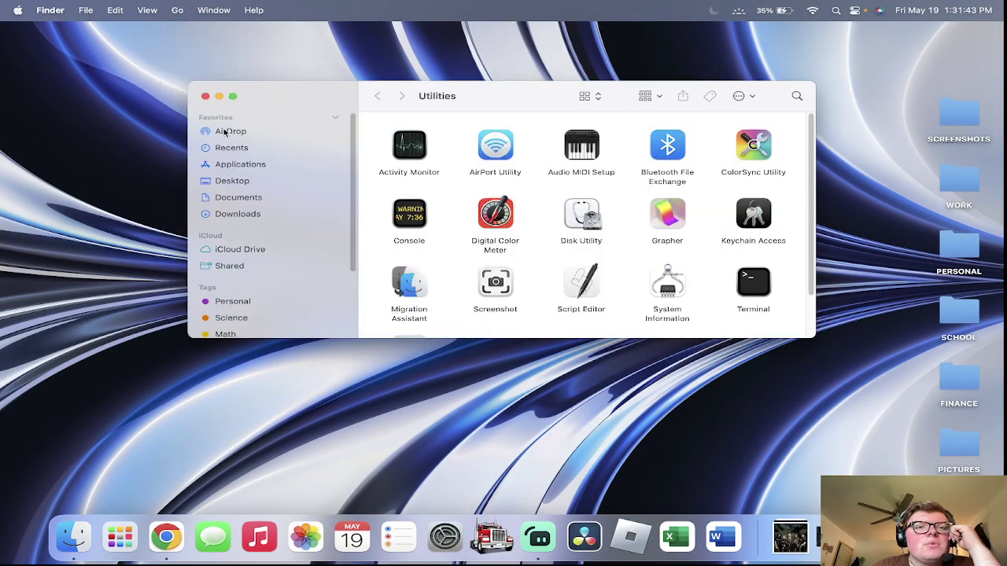
{"action": "left_click", "coordinate": [206, 96]}
Step: Open the Applications folder in Finder and browse its apps for ones to remove
{"action": "left_click", "coordinate": [148, 9]}
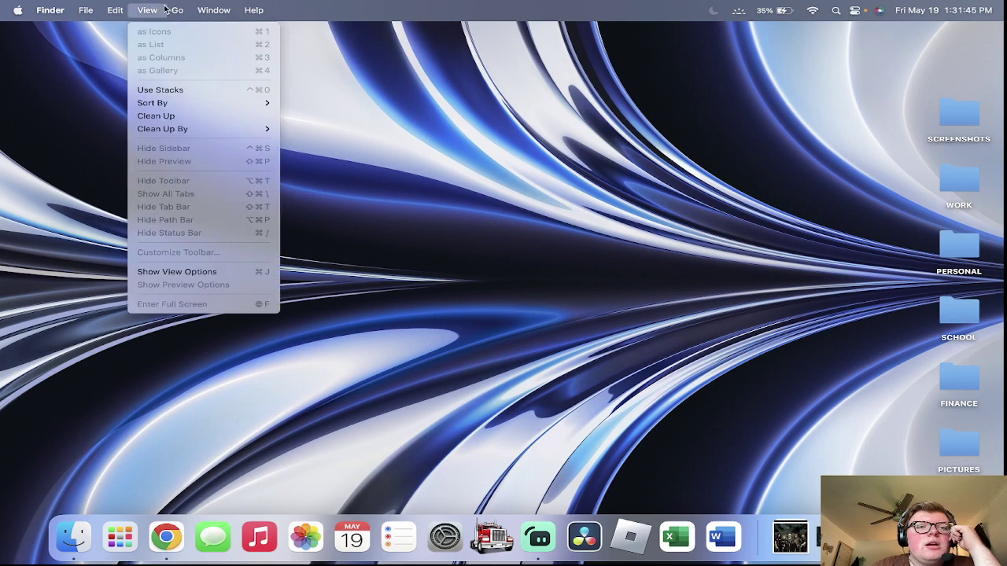
{"action": "mouse_move", "coordinate": [177, 9]}
{"action": "left_click", "coordinate": [197, 206]}
{"action": "scroll", "coordinate": [460, 290], "scroll_direction": "down", "scroll_amount": 5}
{"action": "scroll", "coordinate": [461, 290], "scroll_direction": "up", "scroll_amount": 5}
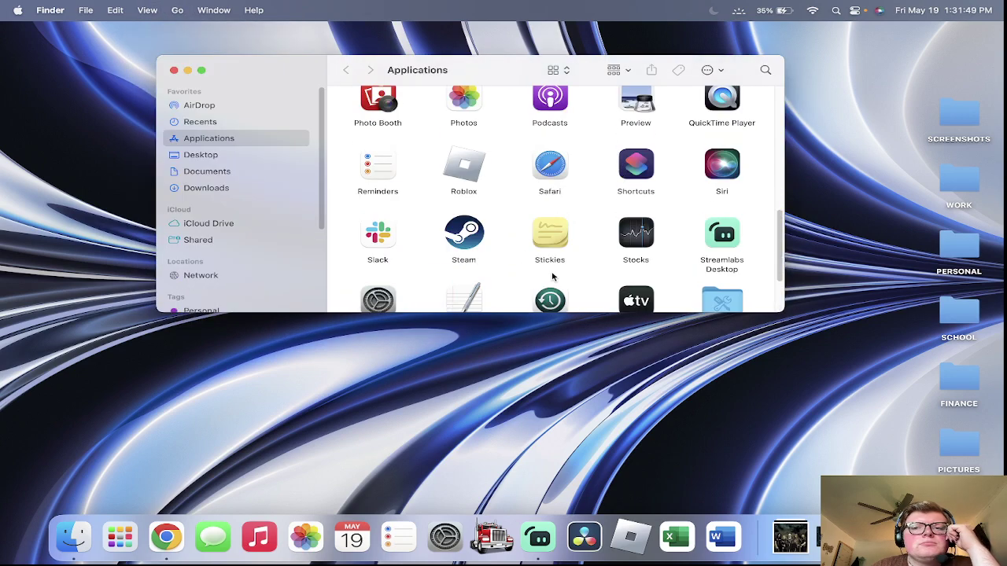
{"action": "scroll", "coordinate": [553, 274], "scroll_direction": "up", "scroll_amount": 3}
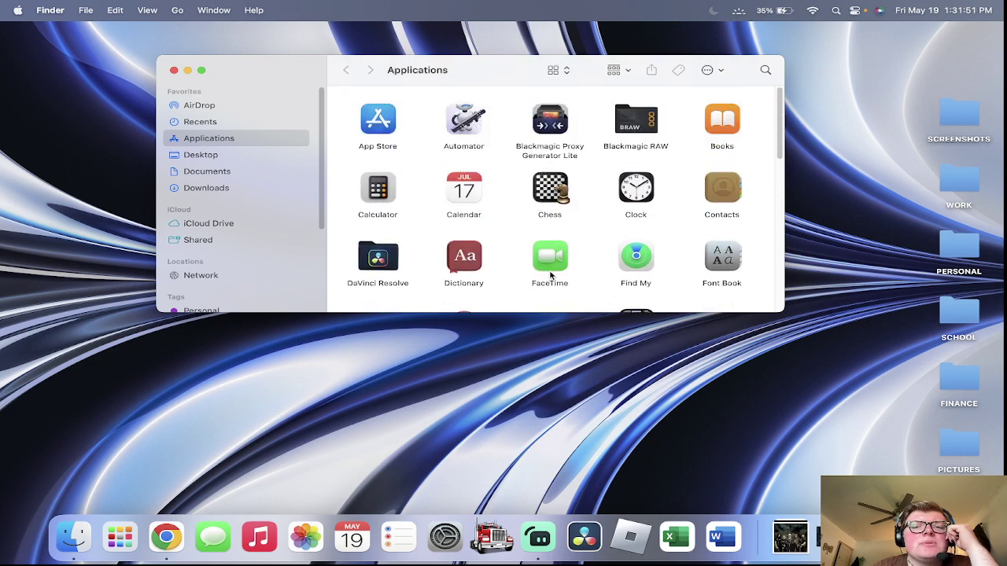
Step: Move Blackmagic Proxy Generator Lite and the Blackmagic RAW folder to the Trash, authorizing the removal with the account password
{"action": "left_click", "coordinate": [564, 132]}
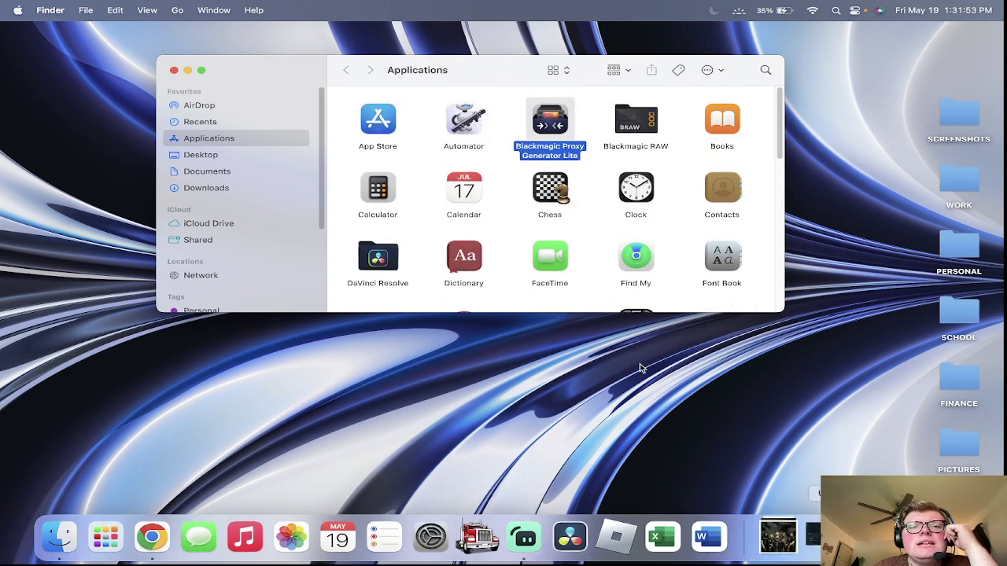
{"action": "key", "text": "super+BackSpace"}
{"action": "left_click", "coordinate": [550, 122]}
{"action": "key", "text": "super+BackSpace"}
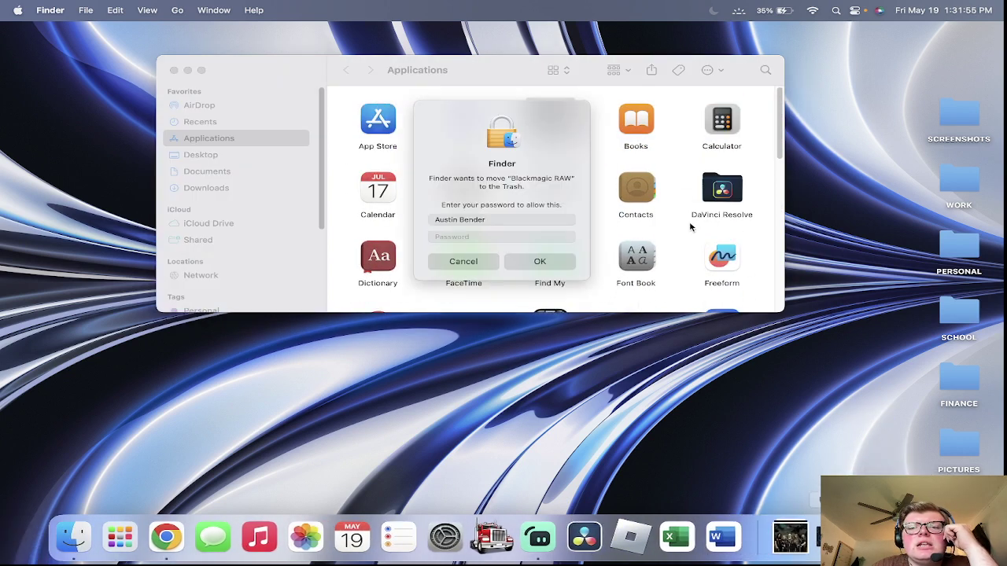
{"action": "left_click", "coordinate": [533, 262]}
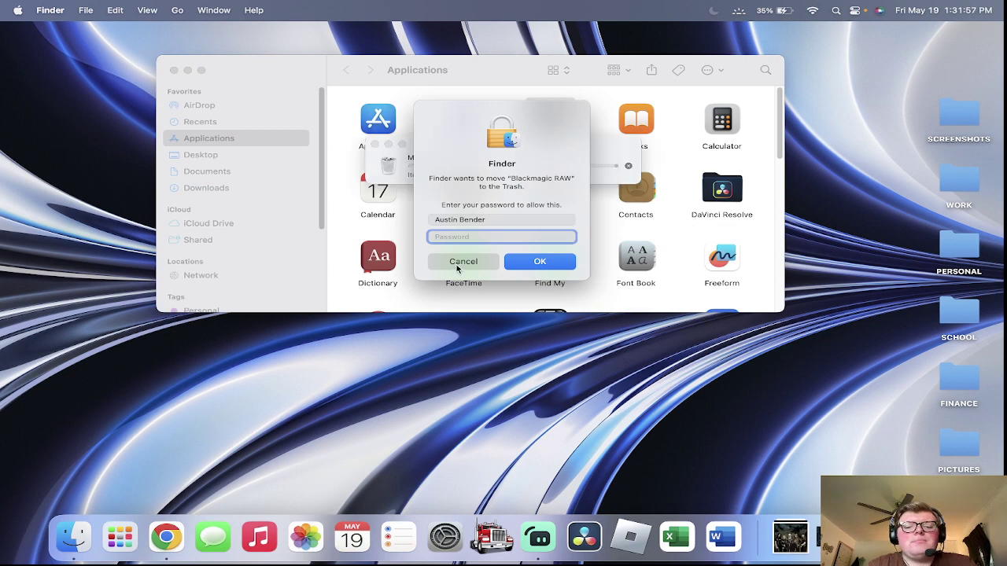
{"action": "type", "text": "••••••"}
{"action": "key", "text": "Return"}
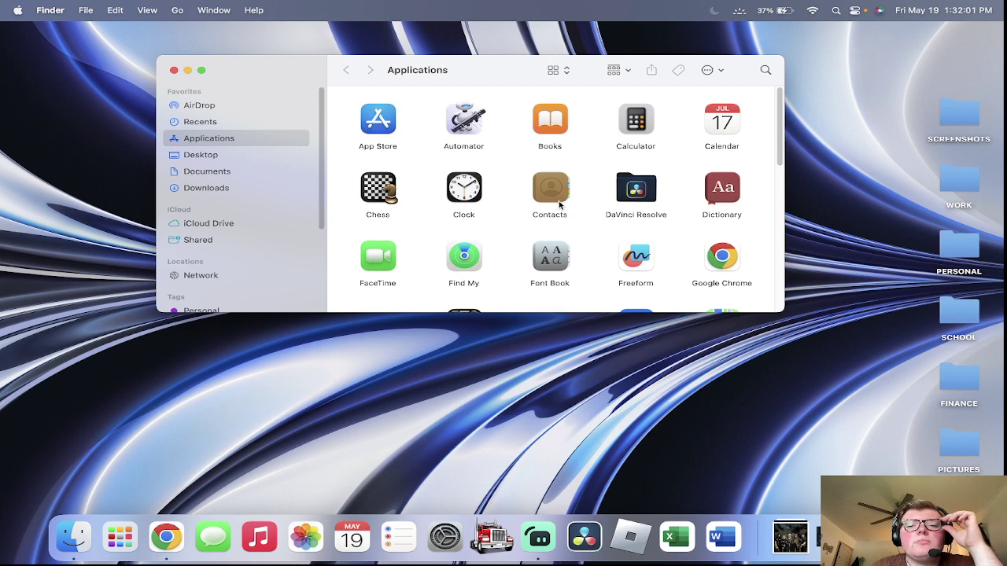
Step: Show the package contents of Image Capture in the Applications folder and return to the app list
{"action": "scroll", "coordinate": [614, 217], "scroll_direction": "down", "scroll_amount": 5}
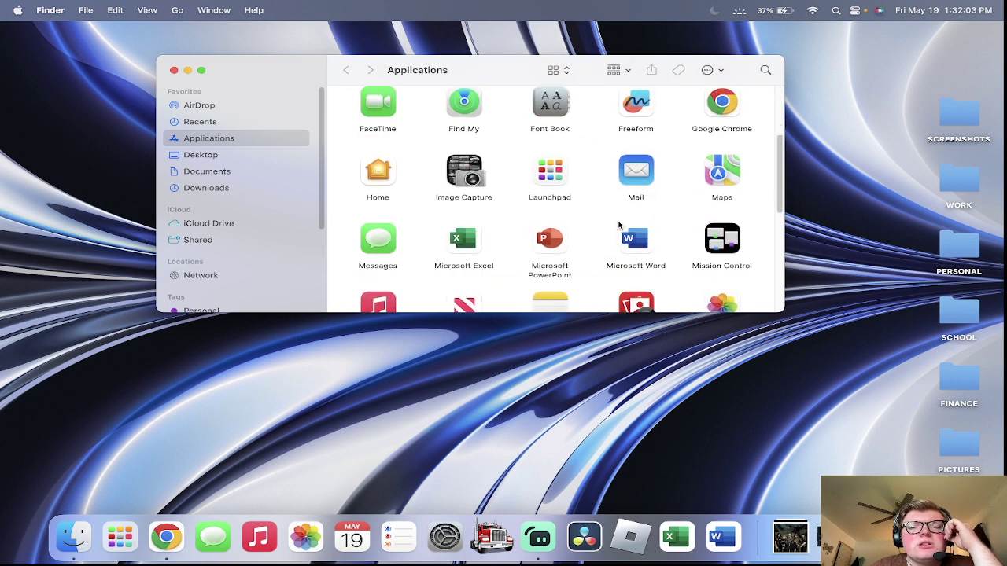
{"action": "left_click", "coordinate": [455, 180]}
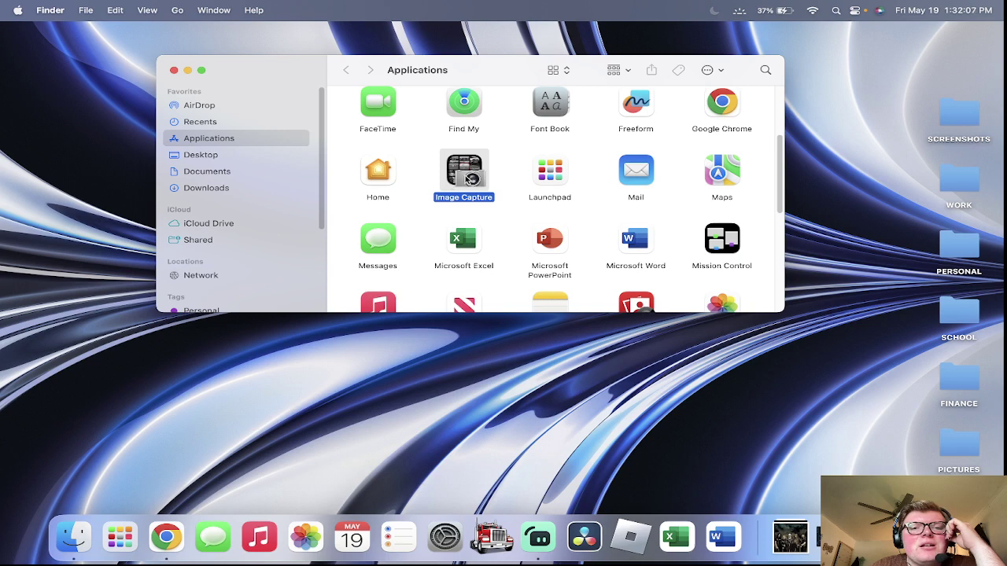
{"action": "right_click", "coordinate": [472, 179]}
{"action": "left_click", "coordinate": [507, 197]}
{"action": "left_click", "coordinate": [368, 110]}
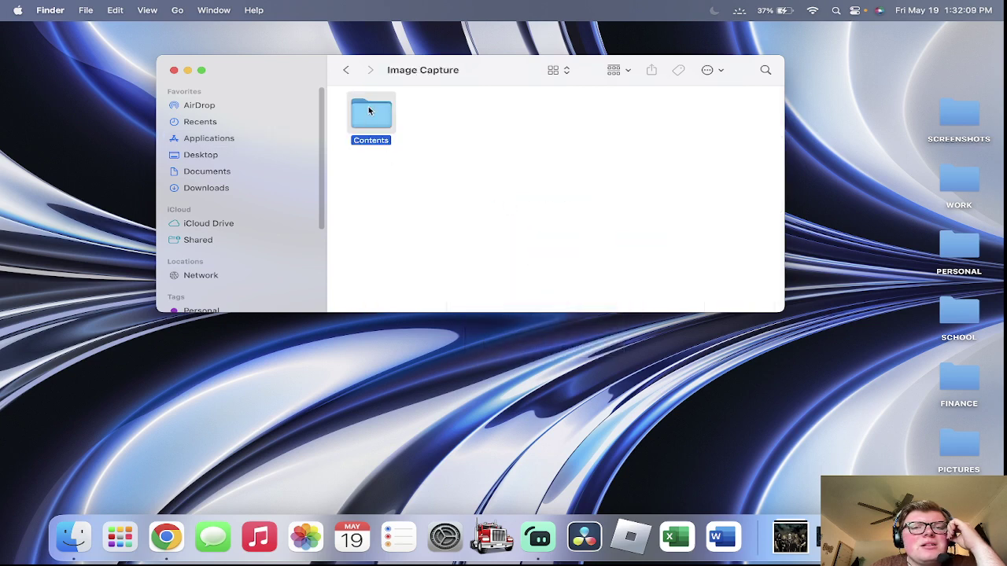
{"action": "double_click", "coordinate": [368, 110]}
{"action": "left_click", "coordinate": [345, 70]}
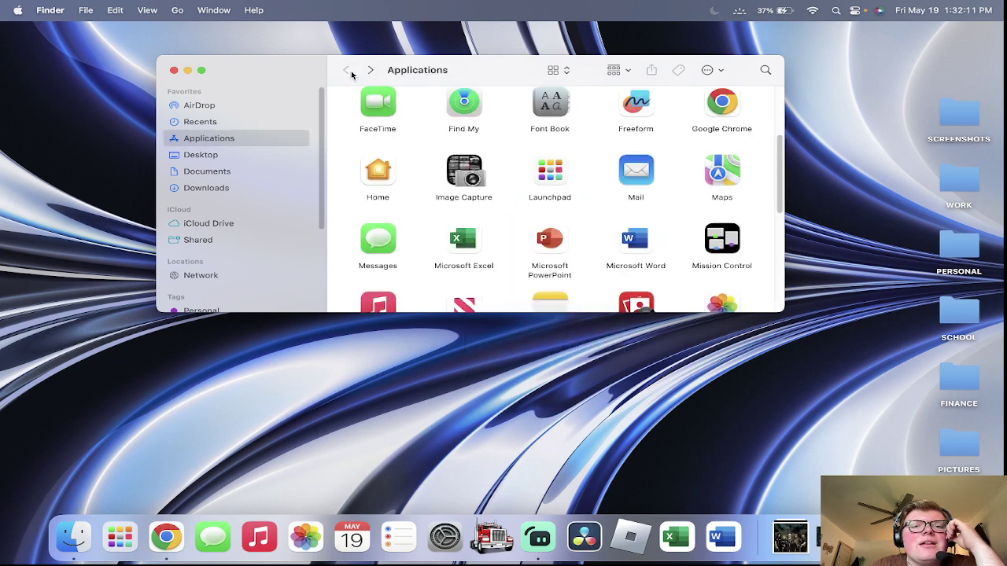
Step: Move Slack from the Applications folder to the Trash, authorizing it with the account password
{"action": "scroll", "coordinate": [466, 211], "scroll_direction": "down", "scroll_amount": 2}
{"action": "scroll", "coordinate": [465, 211], "scroll_direction": "down", "scroll_amount": 5}
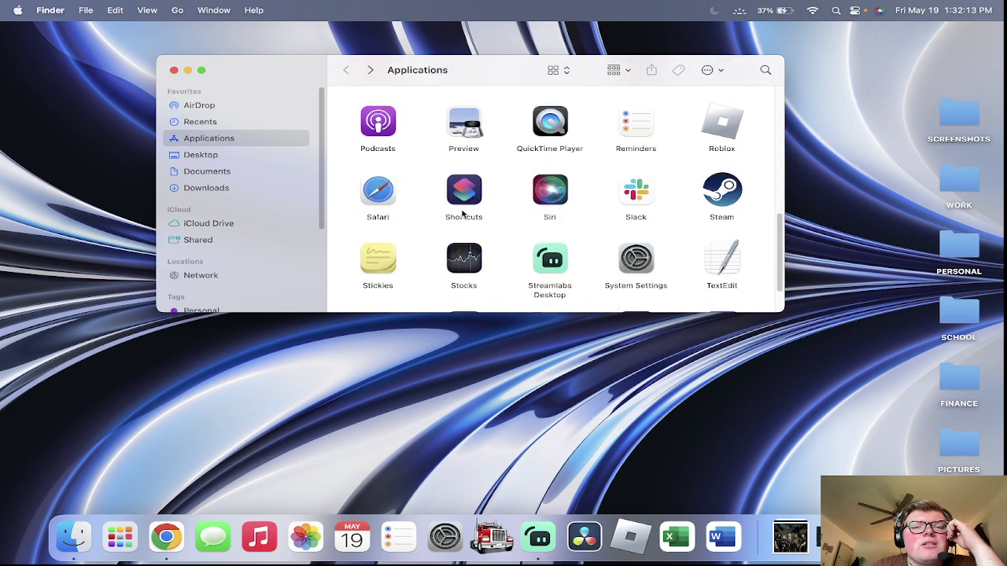
{"action": "scroll", "coordinate": [462, 214], "scroll_direction": "down", "scroll_amount": 1}
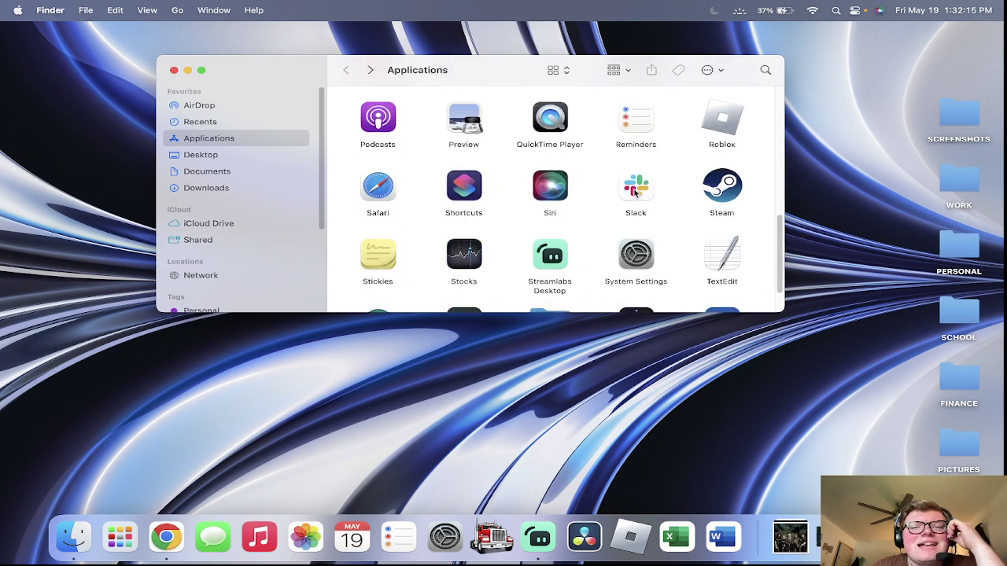
{"action": "left_click_drag", "start_coordinate": [637, 191], "coordinate": [865, 538]}
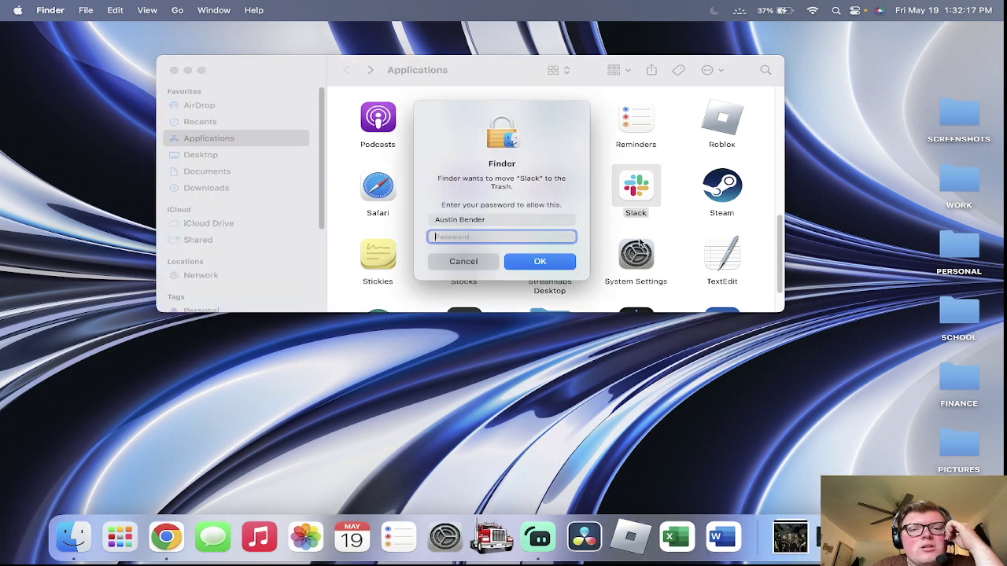
{"action": "type", "text": "******"}
{"action": "key", "text": "Return"}
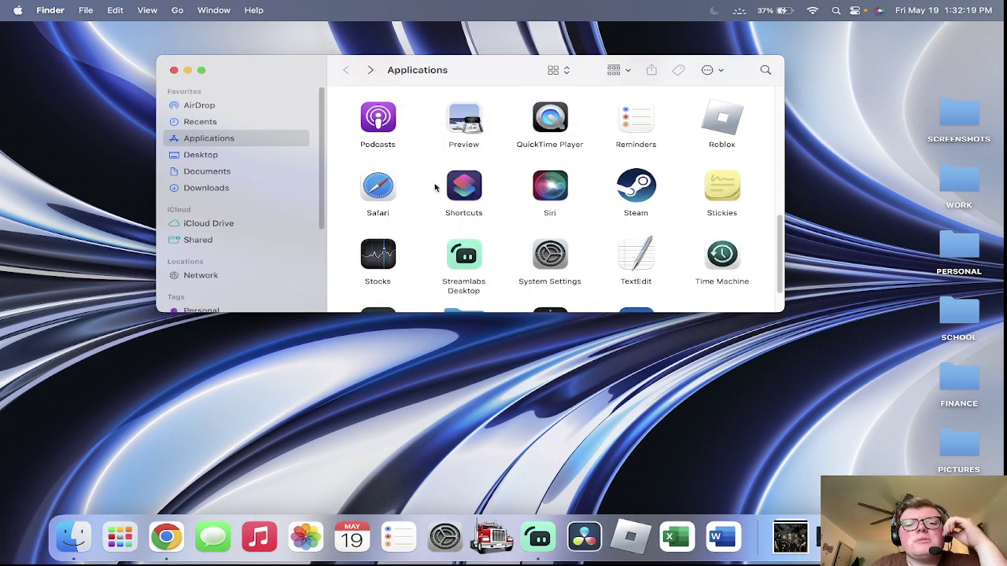
Step: Look through the apps in the Utilities folder and close the Finder window
{"action": "scroll", "coordinate": [463, 223], "scroll_direction": "down", "scroll_amount": 2}
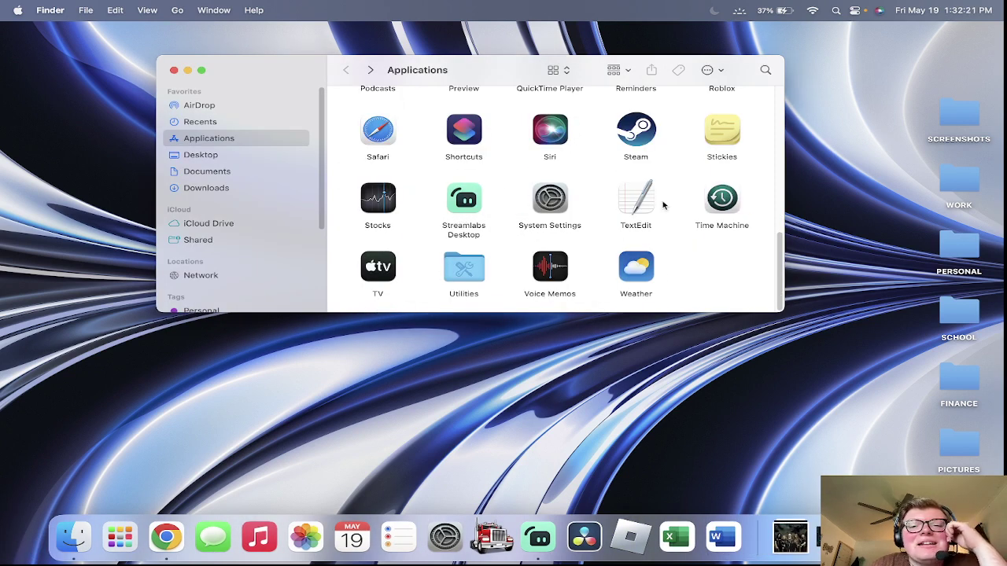
{"action": "double_click", "coordinate": [447, 264]}
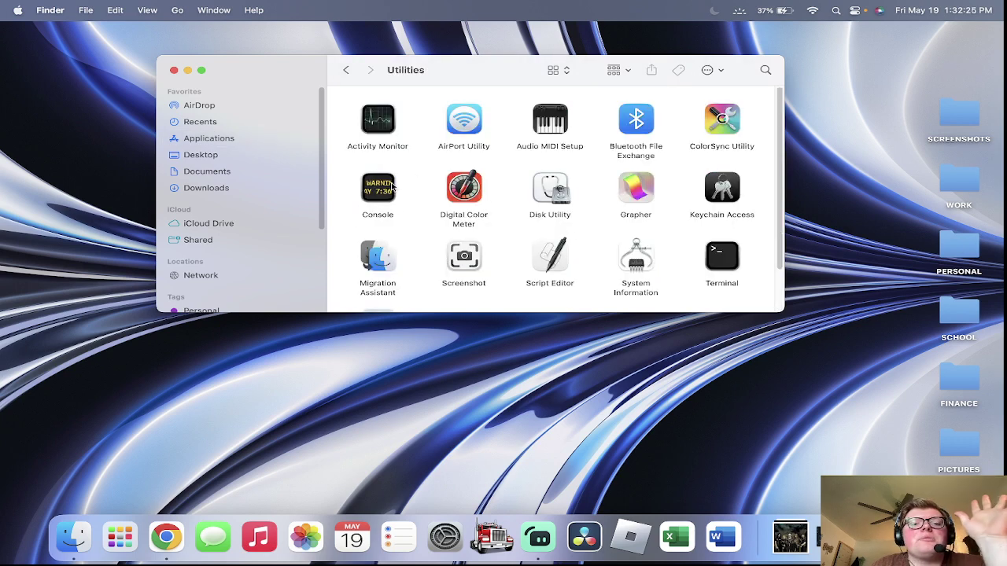
{"action": "scroll", "coordinate": [612, 173], "scroll_direction": "down", "scroll_amount": 2}
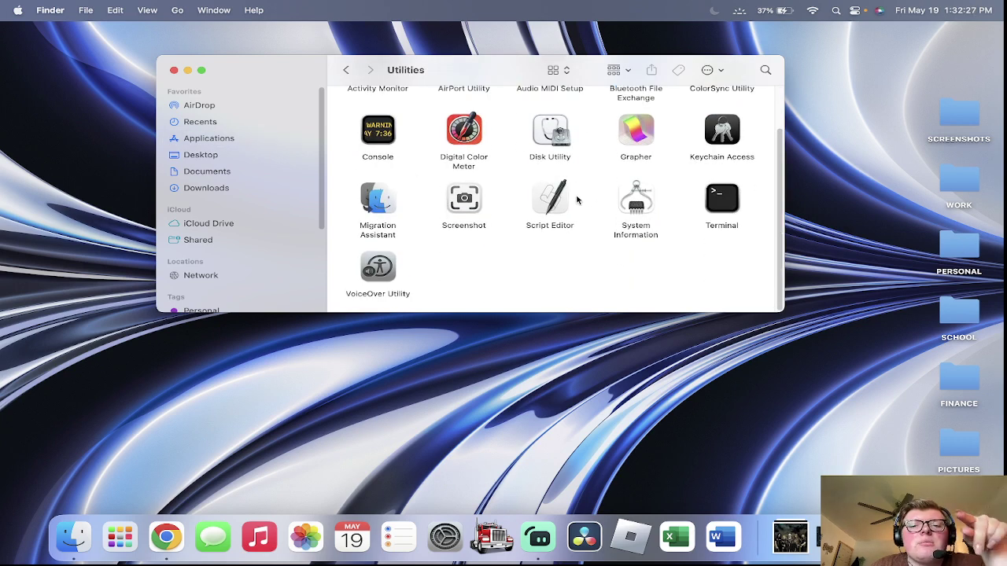
{"action": "scroll", "coordinate": [572, 201], "scroll_direction": "up", "scroll_amount": 2}
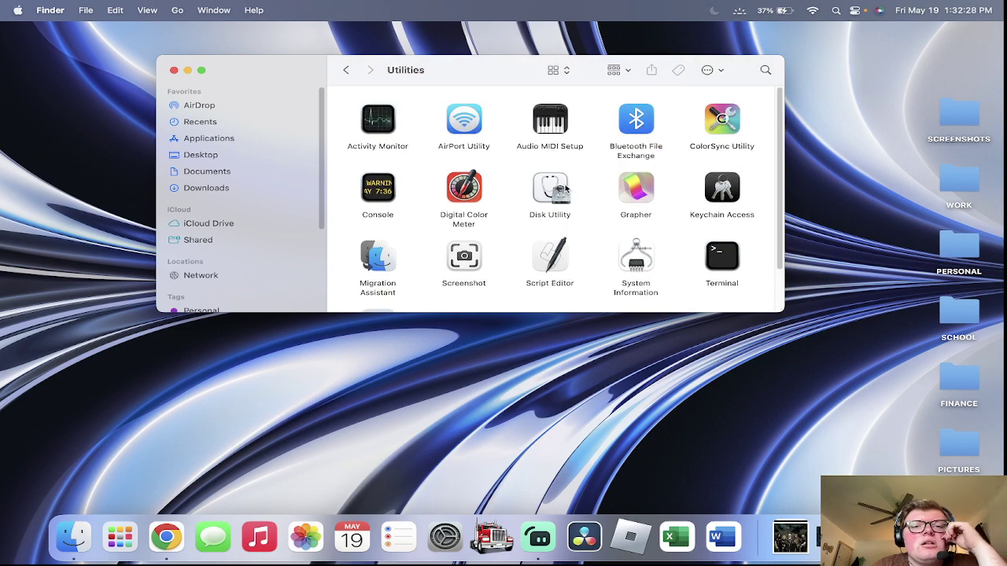
{"action": "left_click", "coordinate": [173, 70]}
Step: Review the remaining apps on both Launchpad pages and return to the desktop
{"action": "key", "text": "F4"}
{"action": "scroll", "coordinate": [279, 250], "scroll_direction": "left", "scroll_amount": 3}
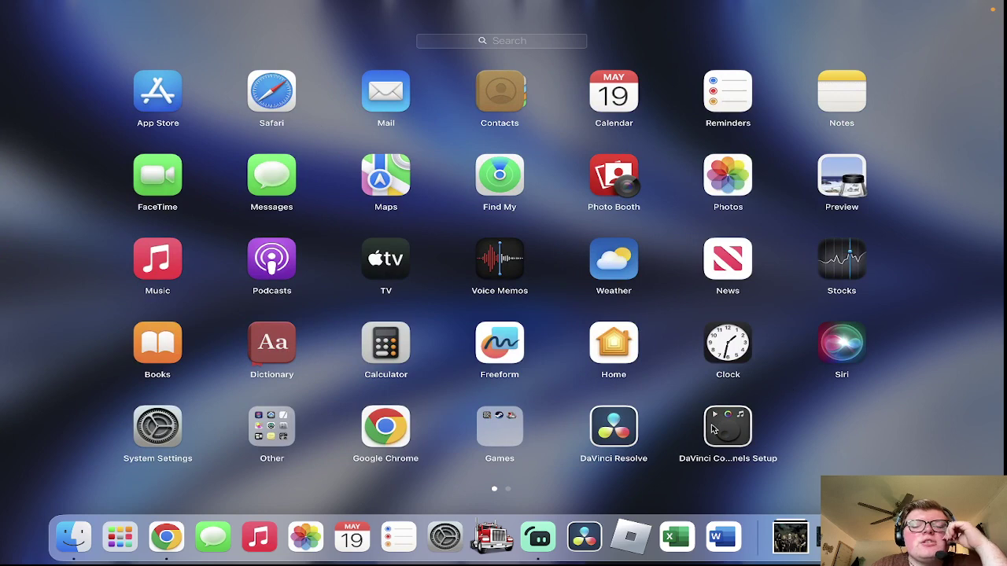
{"action": "left_click_drag", "start_coordinate": [717, 429], "coordinate": [367, 344]}
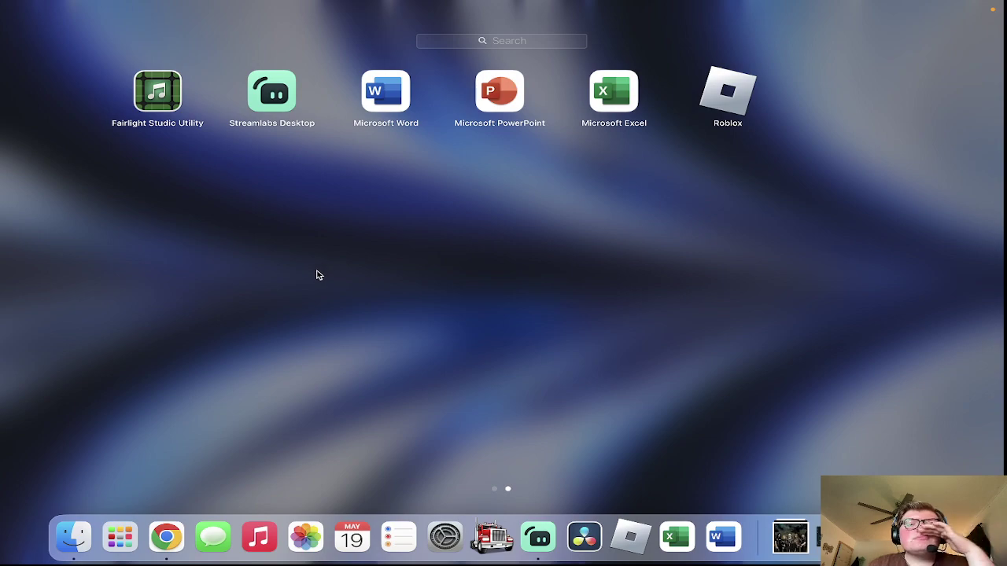
{"action": "left_click", "coordinate": [358, 270]}
{"action": "key", "text": "F4"}
{"action": "left_click", "coordinate": [492, 263]}
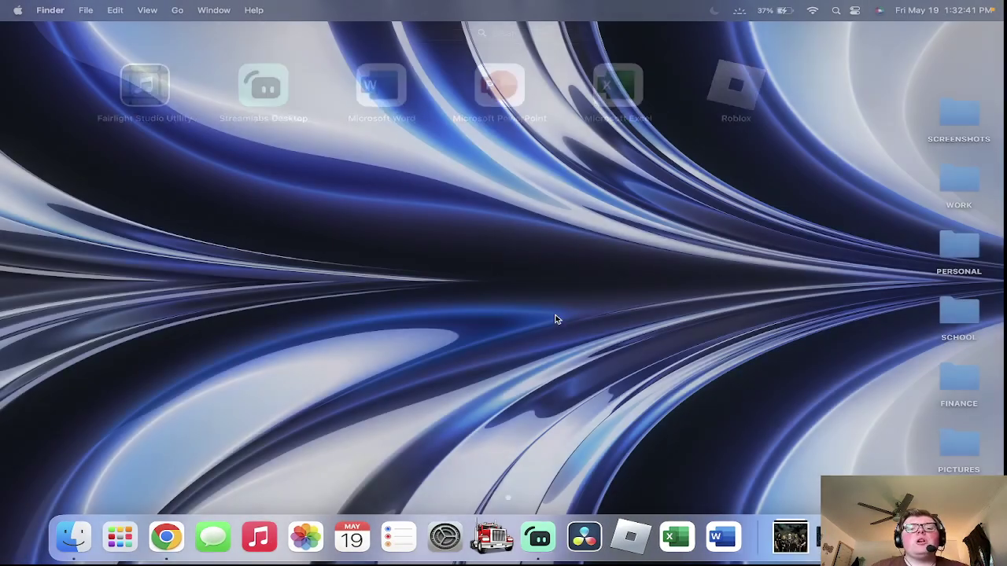
Step: Check in the General storage settings how much space each application uses, including DaVinci Resolve, and close the application list
{"action": "left_click", "coordinate": [433, 535]}
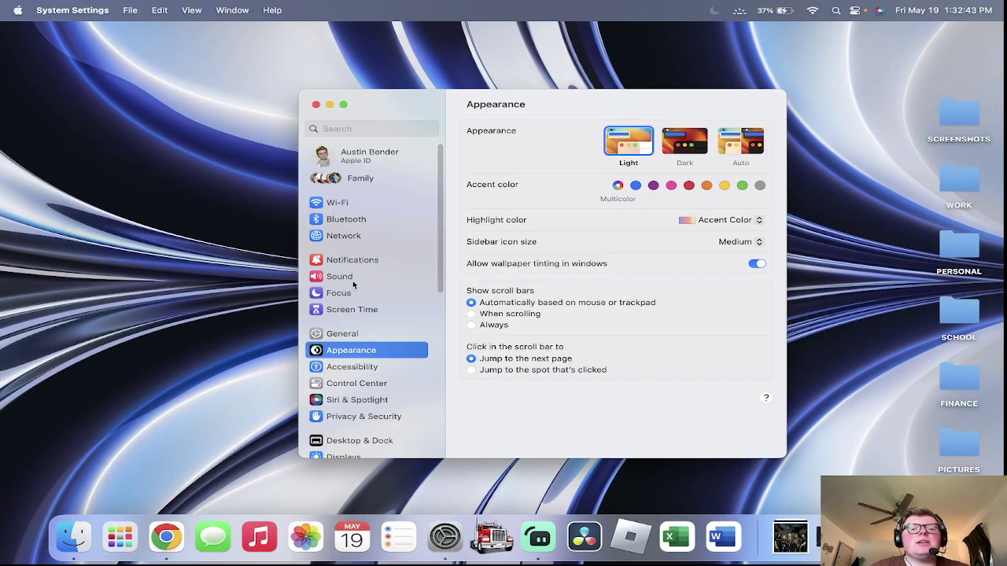
{"action": "left_click", "coordinate": [353, 335]}
{"action": "left_click", "coordinate": [502, 185]}
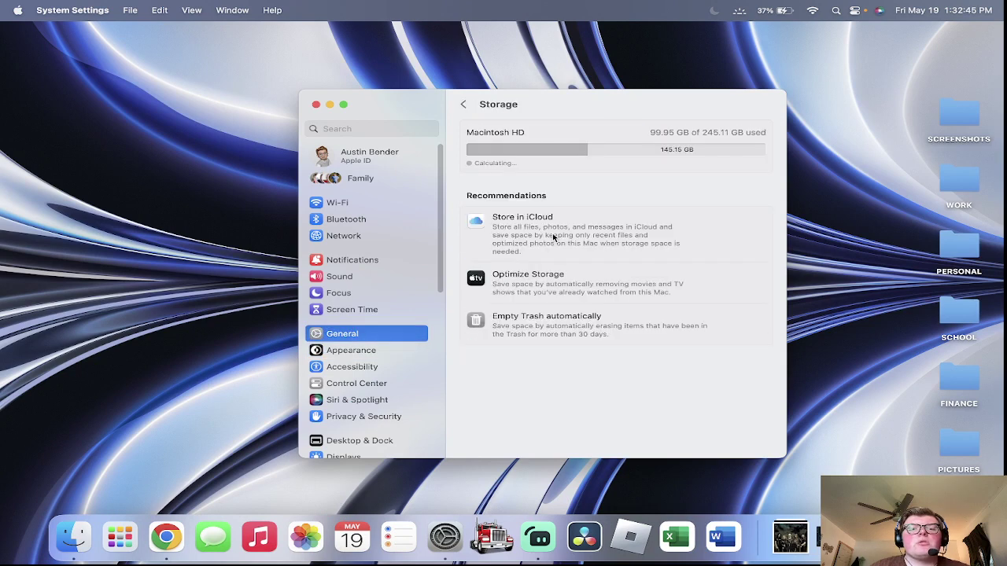
{"action": "scroll", "coordinate": [630, 307], "scroll_direction": "down", "scroll_amount": 2}
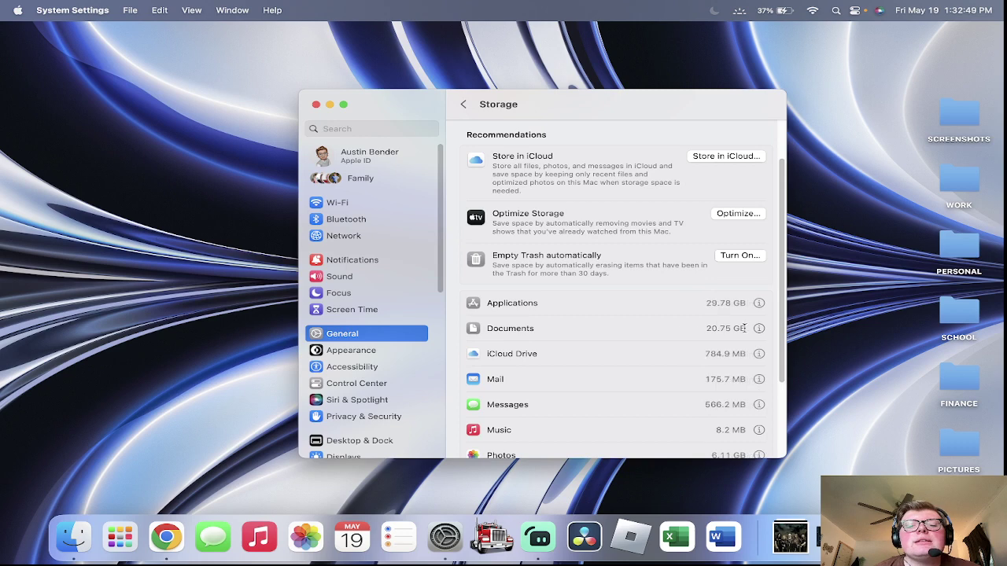
{"action": "left_click", "coordinate": [759, 302]}
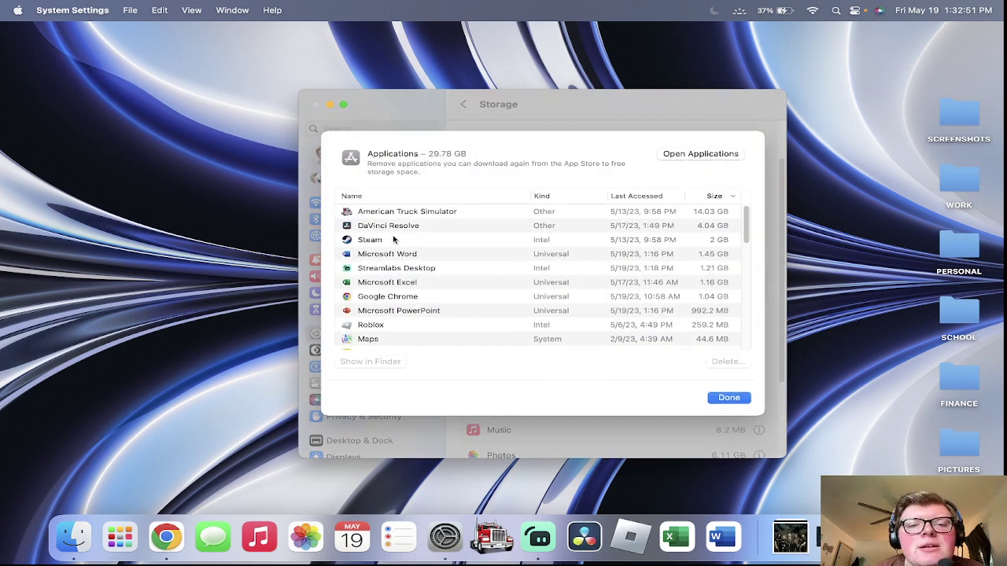
{"action": "left_click", "coordinate": [422, 227]}
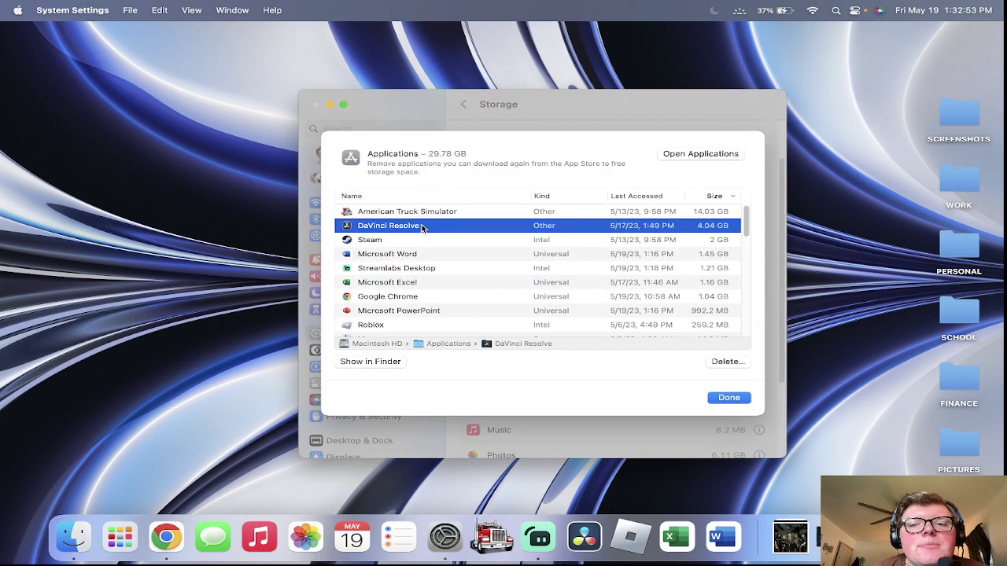
{"action": "left_click", "coordinate": [728, 397]}
Step: In DaVinci Resolve's local projects, delete the project named ";;" and the Untitled Project dated 2023-04-24
{"action": "left_click", "coordinate": [838, 364]}
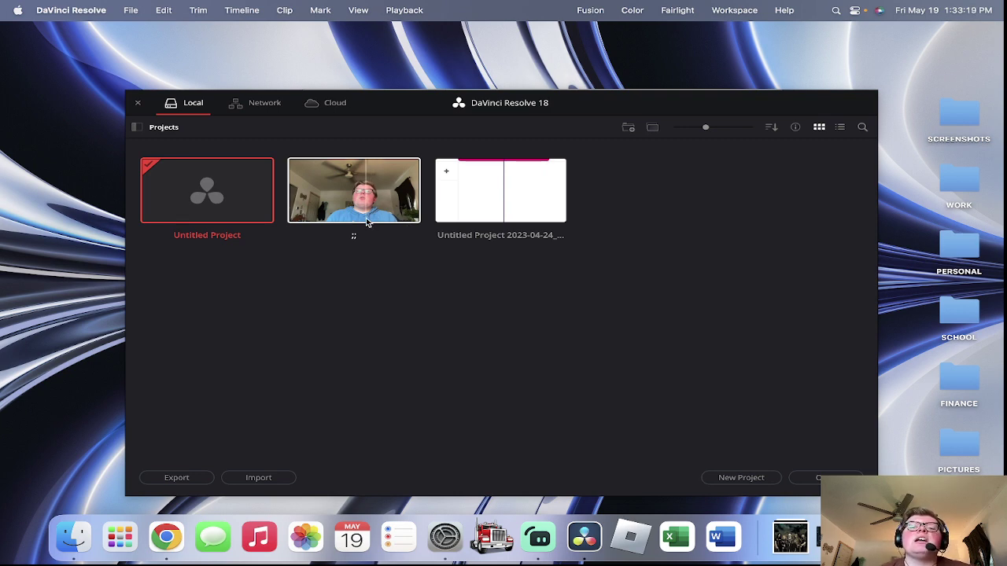
{"action": "right_click", "coordinate": [496, 210]}
{"action": "left_click", "coordinate": [533, 318]}
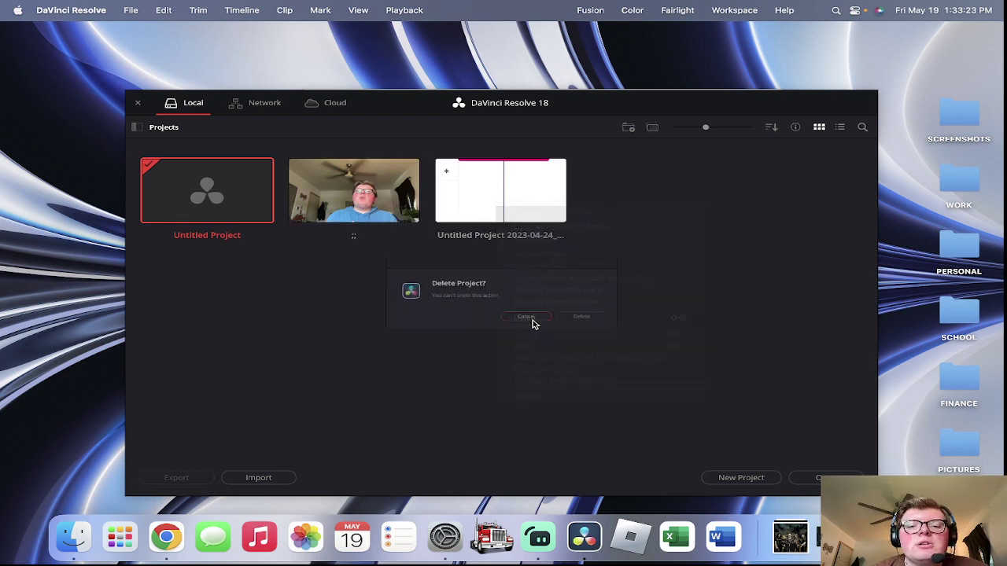
{"action": "left_click", "coordinate": [621, 327]}
{"action": "right_click", "coordinate": [354, 204]}
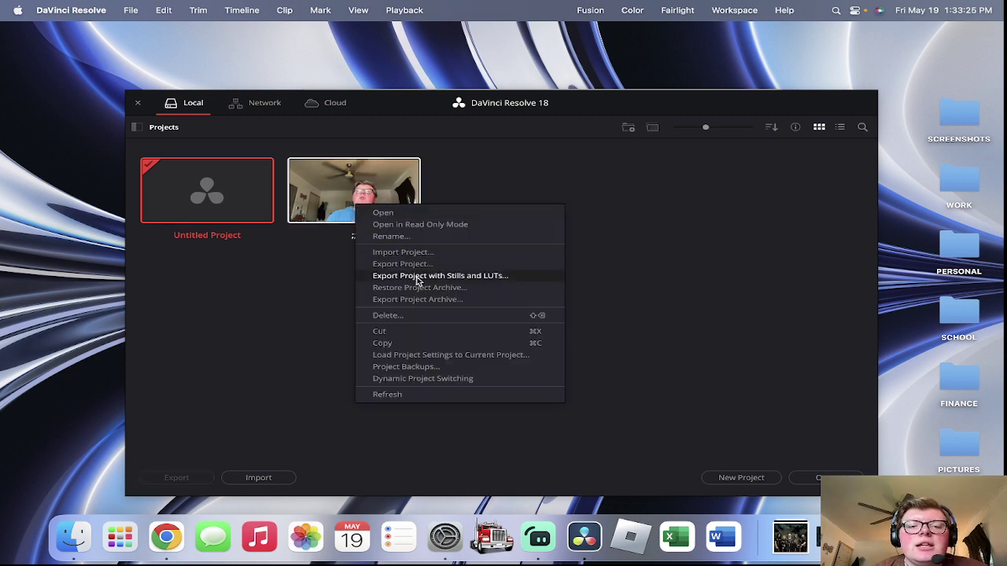
{"action": "left_click", "coordinate": [399, 316]}
{"action": "left_click", "coordinate": [598, 324]}
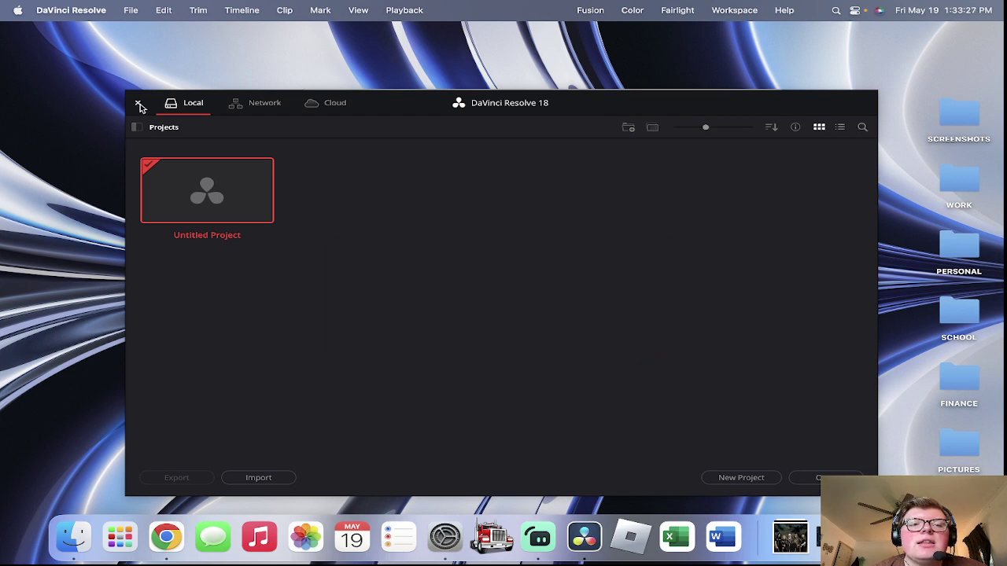
Step: Check the Network and Cloud project libraries, return to the local one and close the project manager
{"action": "left_click", "coordinate": [243, 108]}
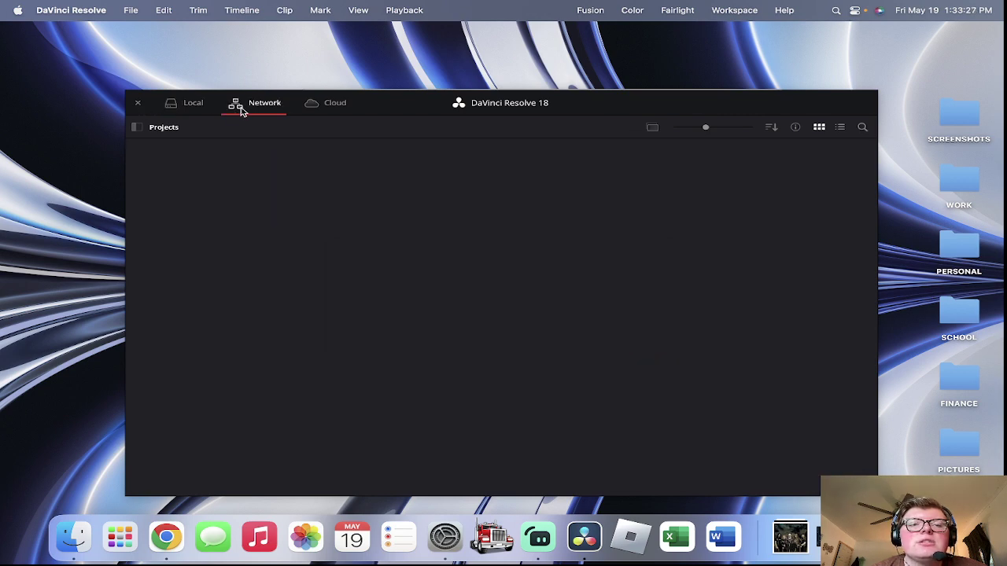
{"action": "left_click", "coordinate": [325, 109]}
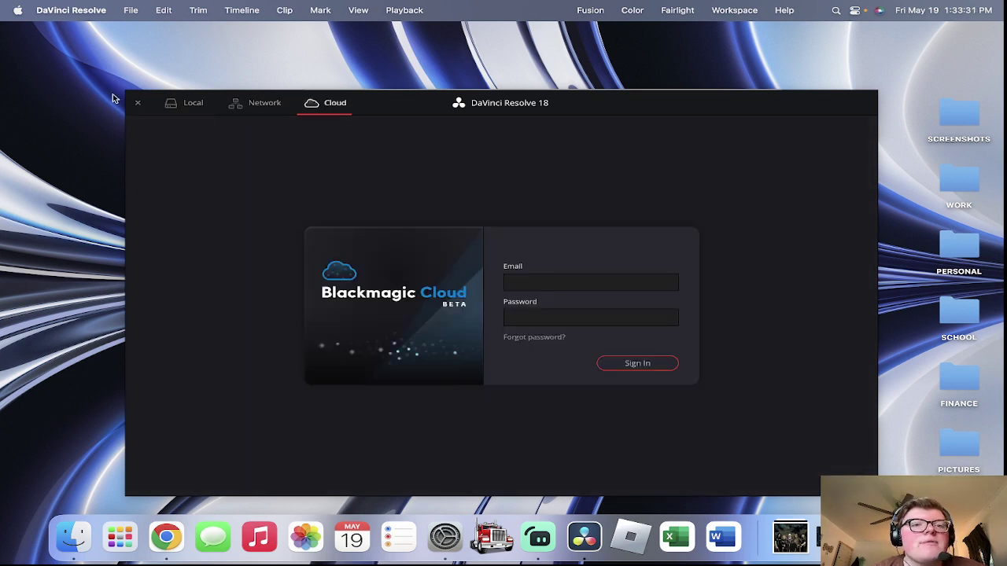
{"action": "left_click", "coordinate": [193, 102]}
{"action": "left_click", "coordinate": [140, 104]}
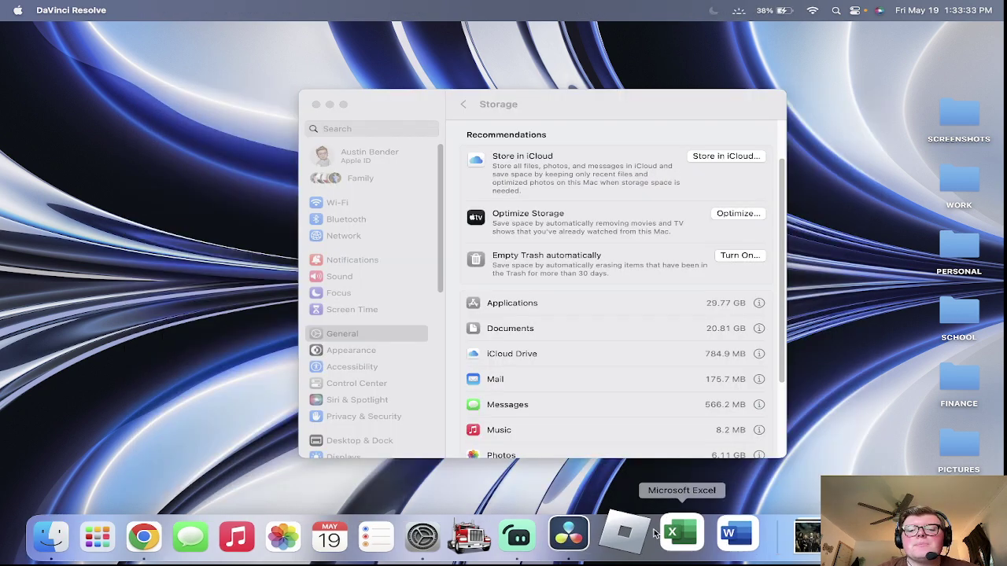
Step: Quit DaVinci Resolve from the Dock
{"action": "right_click", "coordinate": [598, 477]}
{"action": "left_click", "coordinate": [596, 473]}
{"action": "right_click", "coordinate": [596, 473]}
{"action": "left_click", "coordinate": [596, 470]}
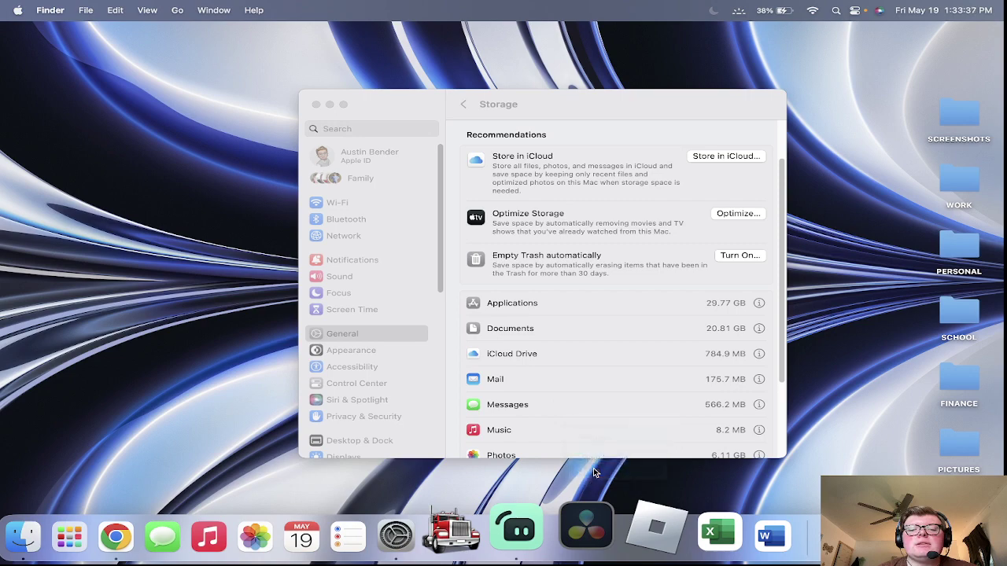
Step: Send the problem report for DaVinci Resolve's unexpected quit
{"action": "right_click", "coordinate": [586, 512]}
{"action": "left_click", "coordinate": [600, 466]}
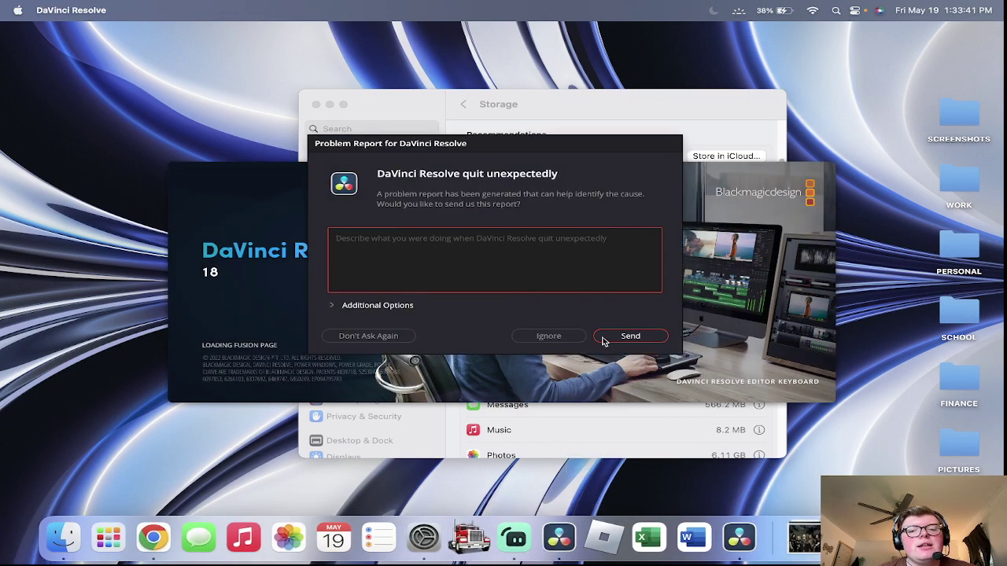
{"action": "left_click", "coordinate": [630, 336]}
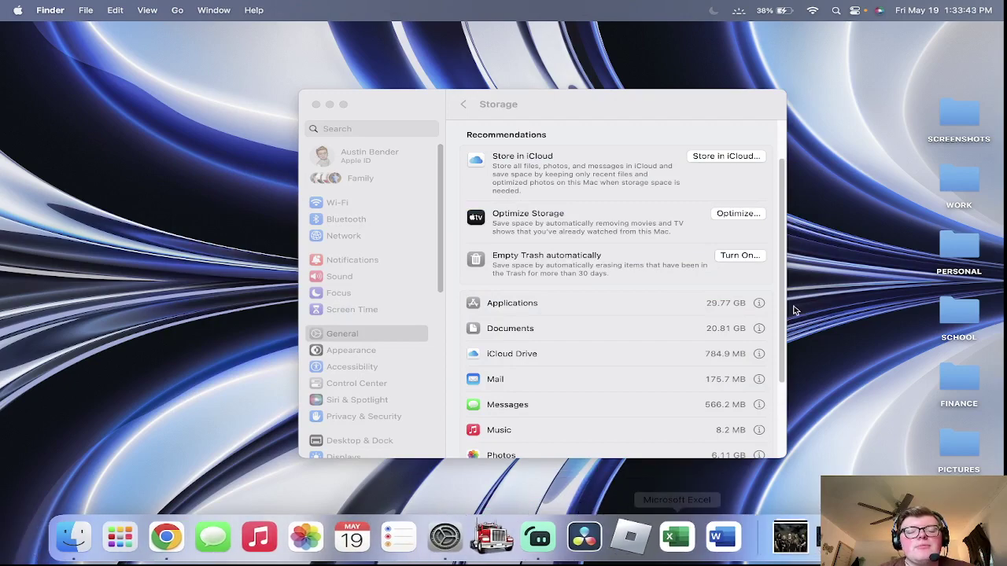
Step: Review the storage list of applications, checking DaVinci Resolve, Streamlabs Desktop and American Truck Simulator, and close the list
{"action": "left_click", "coordinate": [758, 304]}
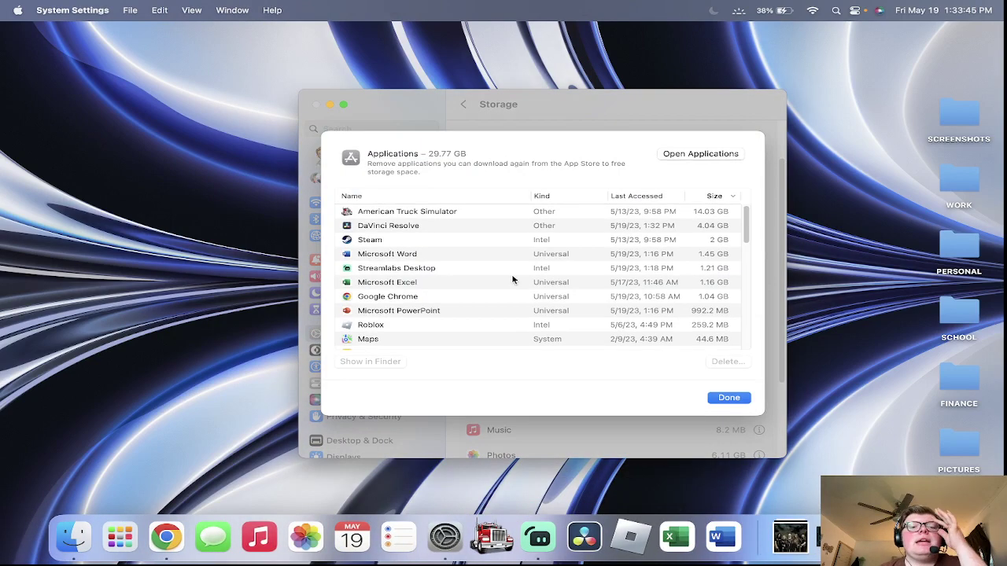
{"action": "left_click", "coordinate": [487, 225]}
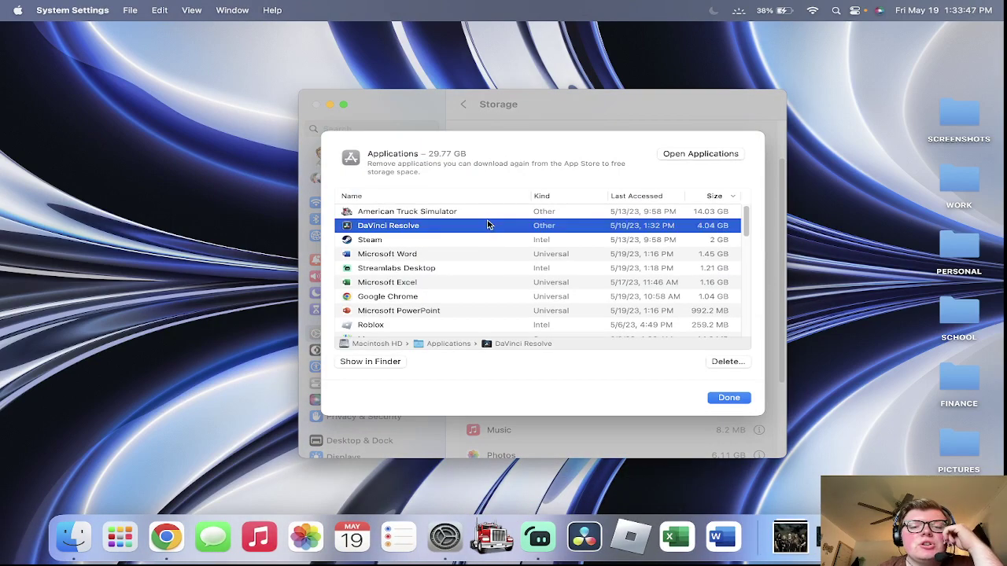
{"action": "left_click", "coordinate": [472, 270]}
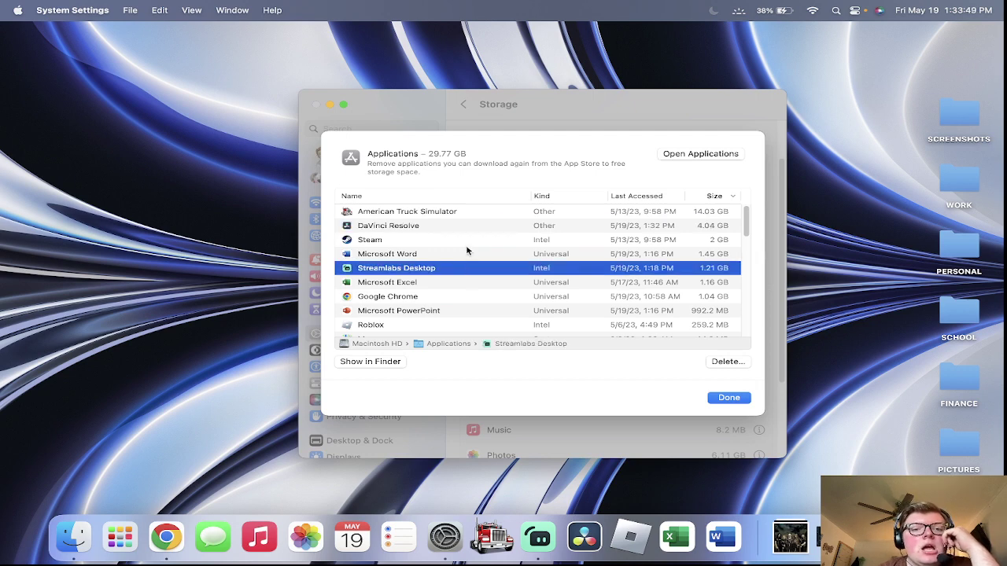
{"action": "scroll", "coordinate": [475, 283], "scroll_direction": "down", "scroll_amount": 5}
{"action": "scroll", "coordinate": [477, 291], "scroll_direction": "up", "scroll_amount": 3}
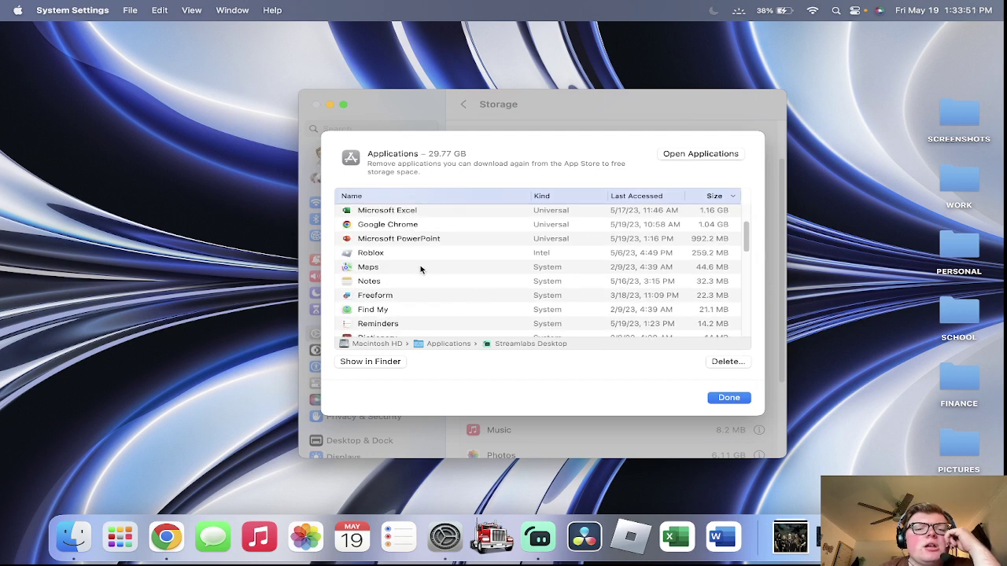
{"action": "scroll", "coordinate": [412, 283], "scroll_direction": "down", "scroll_amount": 10}
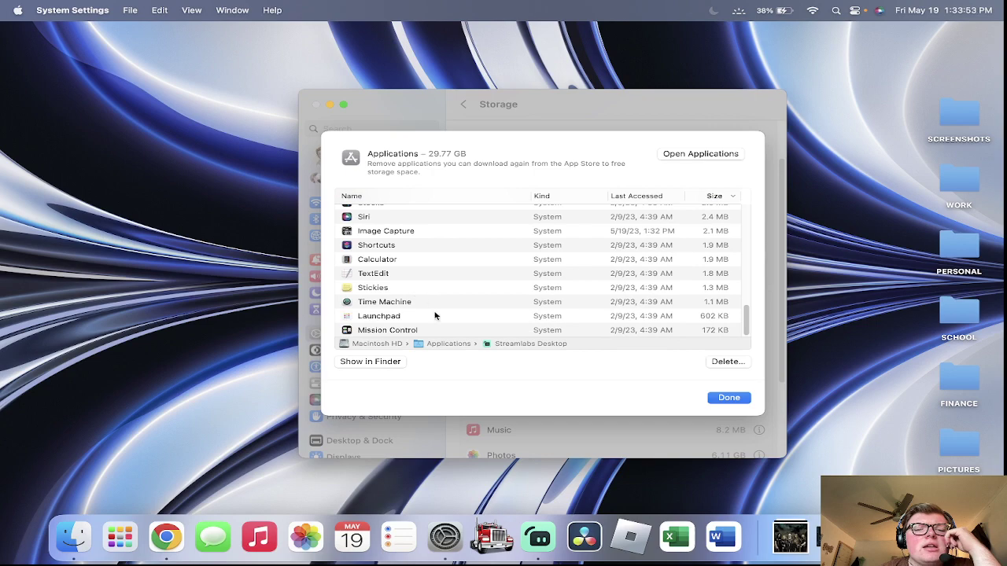
{"action": "scroll", "coordinate": [472, 305], "scroll_direction": "up", "scroll_amount": 10}
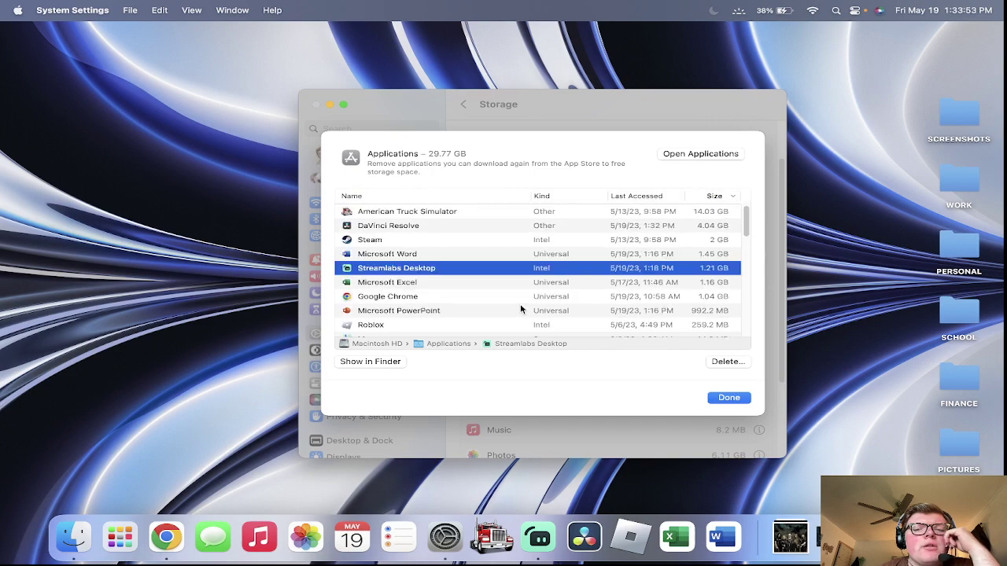
{"action": "left_click", "coordinate": [729, 398]}
{"action": "left_click", "coordinate": [759, 303]}
{"action": "left_click", "coordinate": [674, 213]}
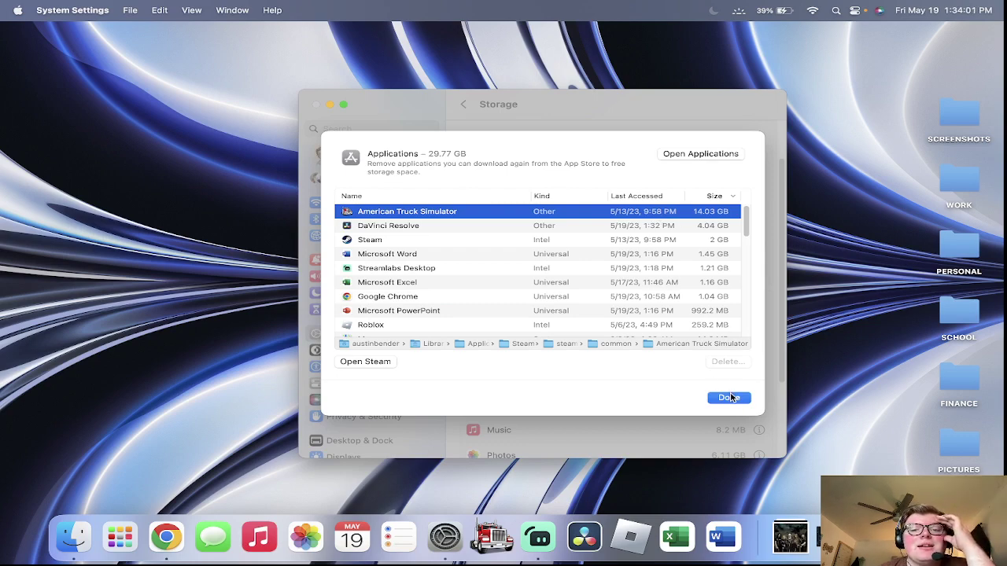
{"action": "left_click", "coordinate": [728, 397]}
Step: In the Documents storage details, delete the large files from IMG_2849.MOV through IMG_2610.MOV
{"action": "scroll", "coordinate": [551, 252], "scroll_direction": "down", "scroll_amount": 1}
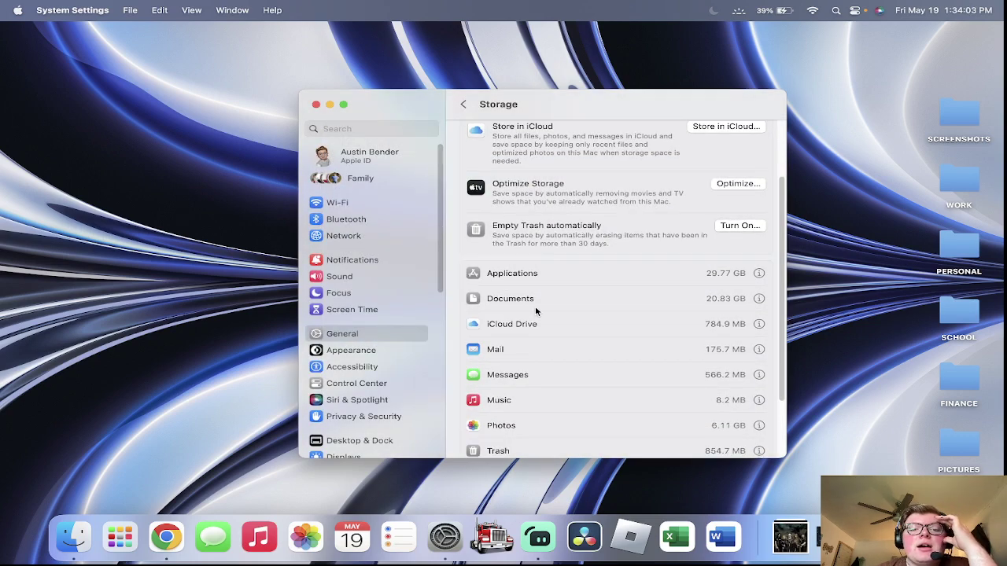
{"action": "left_click", "coordinate": [759, 299]}
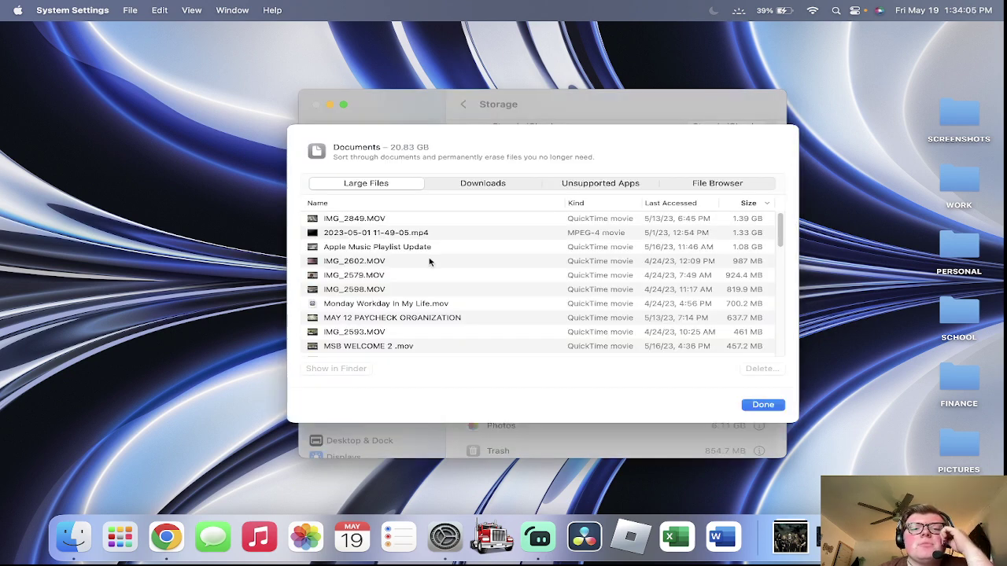
{"action": "left_click", "coordinate": [419, 220]}
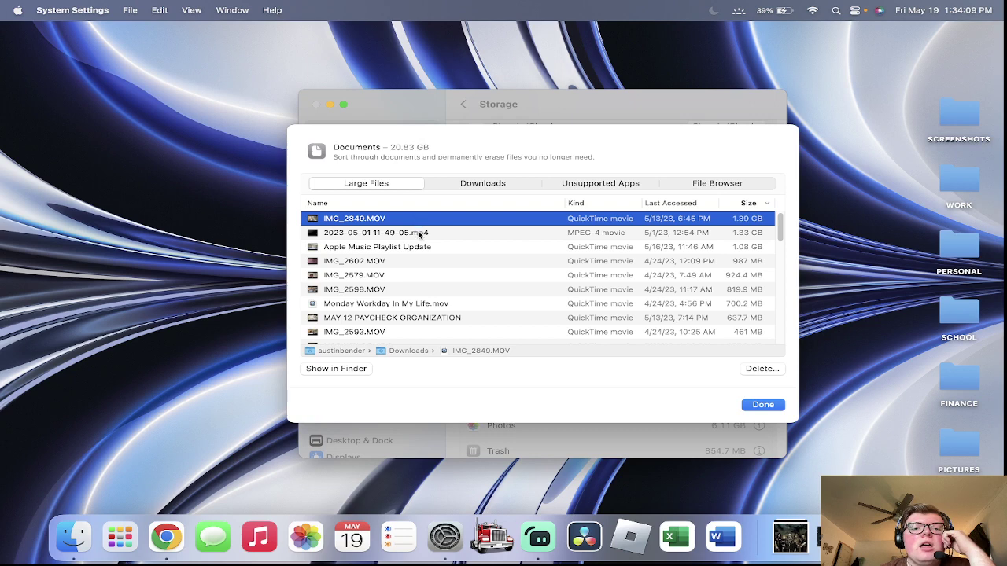
{"action": "left_click", "coordinate": [419, 234]}
{"action": "left_click", "coordinate": [415, 260]}
{"action": "key", "text": "Up"}
{"action": "scroll", "coordinate": [419, 256], "scroll_direction": "down", "scroll_amount": 5}
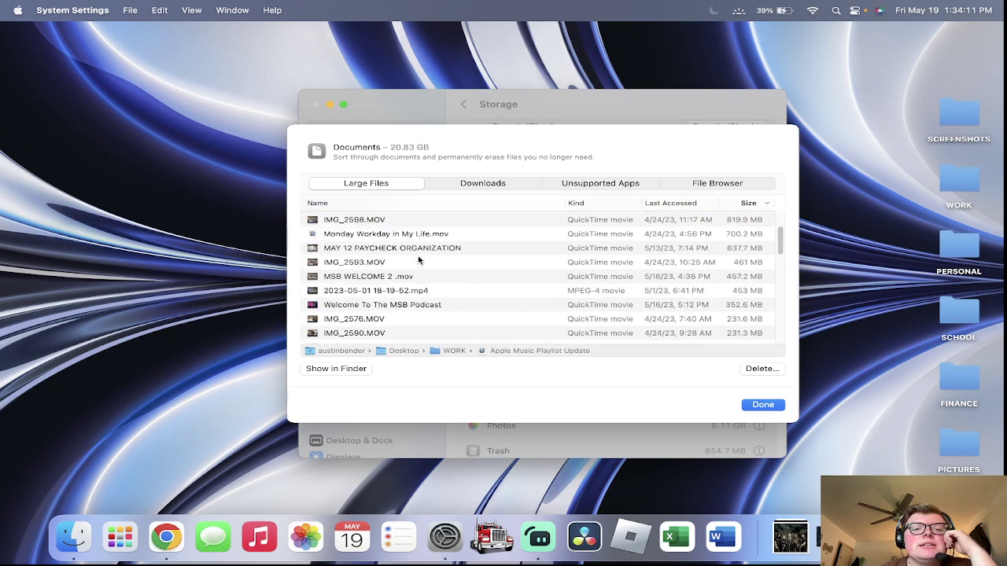
{"action": "scroll", "coordinate": [422, 262], "scroll_direction": "up", "scroll_amount": 1}
{"action": "scroll", "coordinate": [337, 305], "scroll_direction": "down", "scroll_amount": 5}
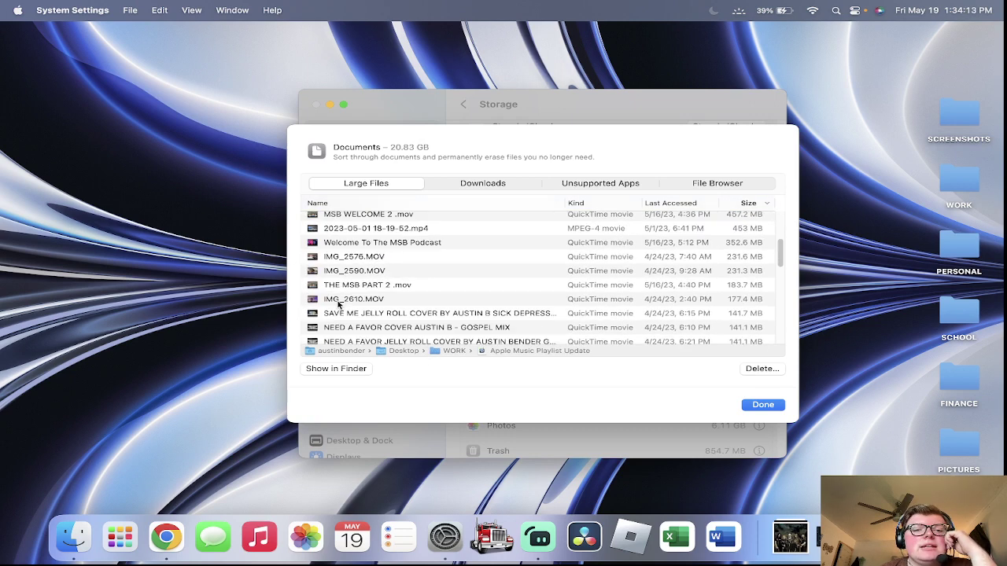
{"action": "left_click_drag", "start_coordinate": [311, 309], "coordinate": [400, 191]}
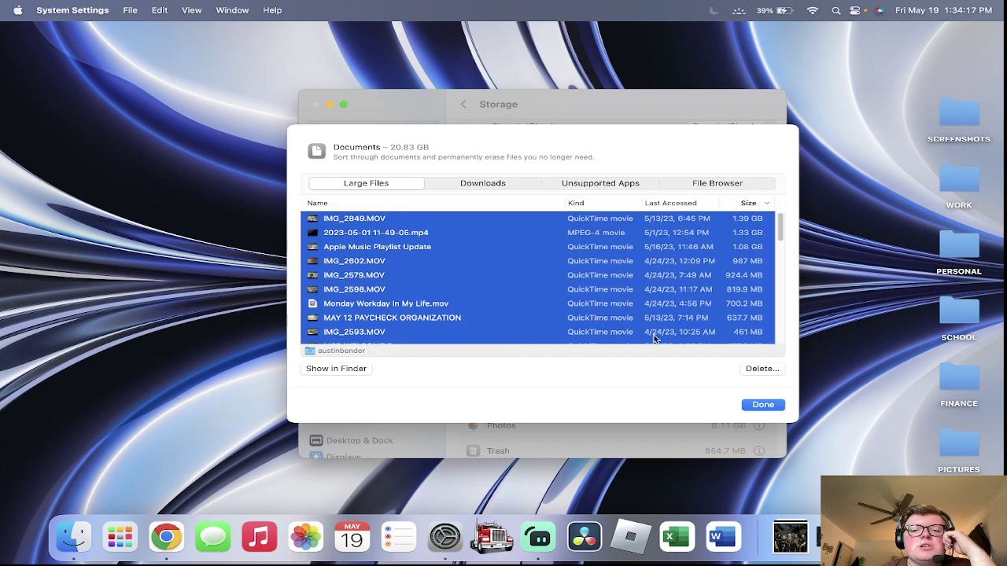
{"action": "left_click", "coordinate": [760, 370]}
{"action": "left_click", "coordinate": [581, 331]}
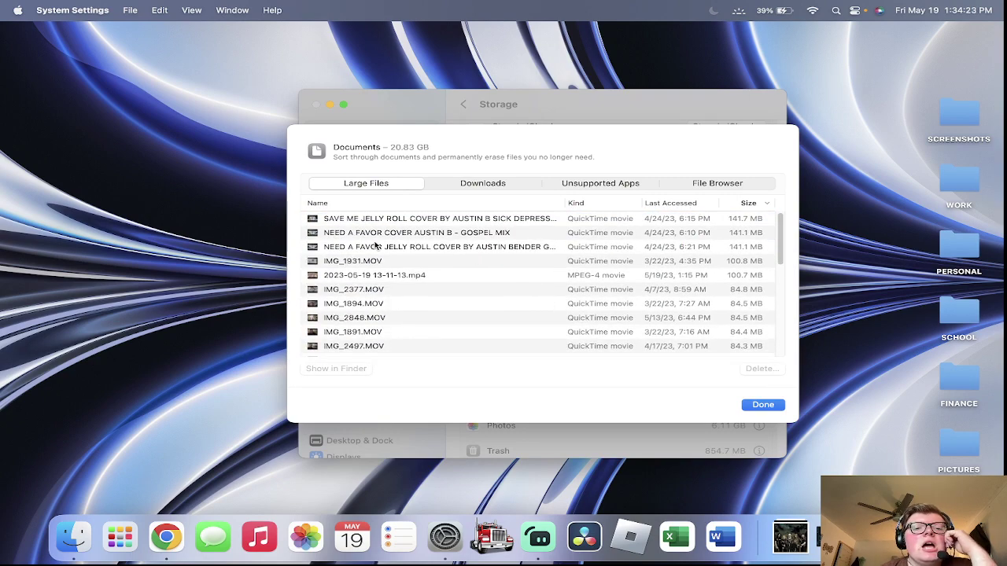
Step: Delete the three cover-song videos and the large files from IMG_1931.MOV through IMG_2940.MOV
{"action": "left_click_drag", "start_coordinate": [307, 253], "coordinate": [310, 220]}
{"action": "left_click", "coordinate": [760, 370]}
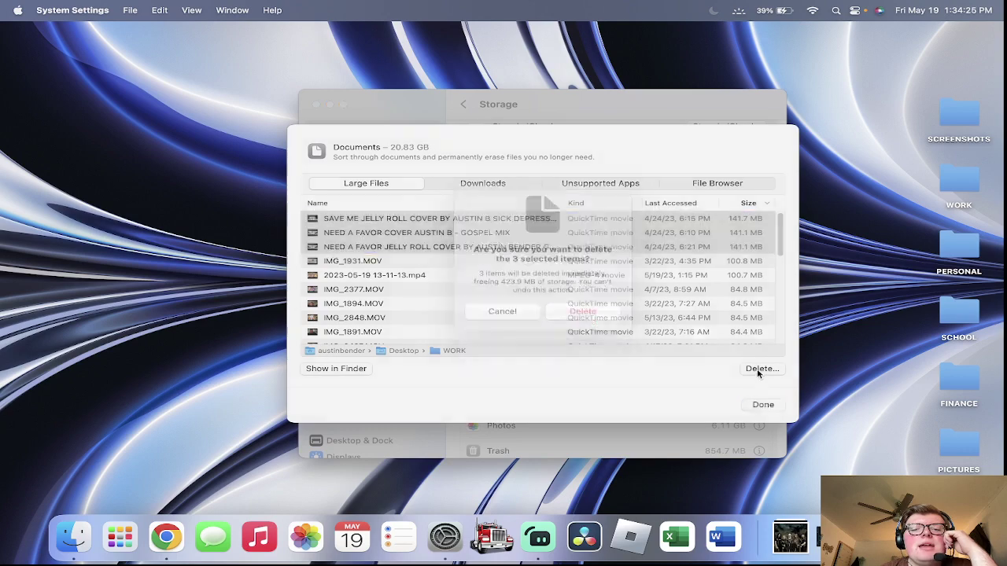
{"action": "left_click", "coordinate": [583, 329]}
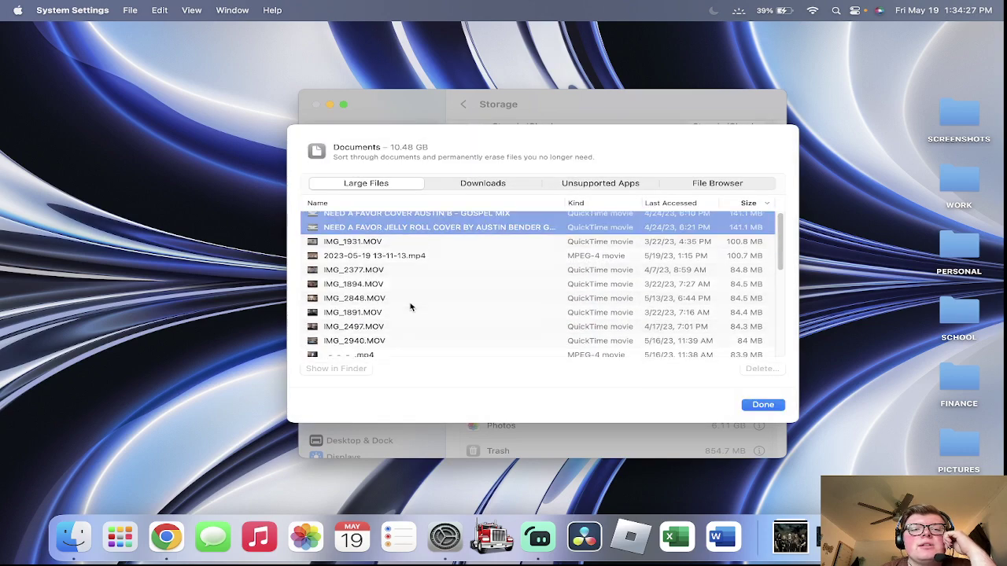
{"action": "left_click_drag", "start_coordinate": [311, 318], "coordinate": [311, 219]}
{"action": "left_click", "coordinate": [760, 369]}
{"action": "left_click", "coordinate": [582, 329]}
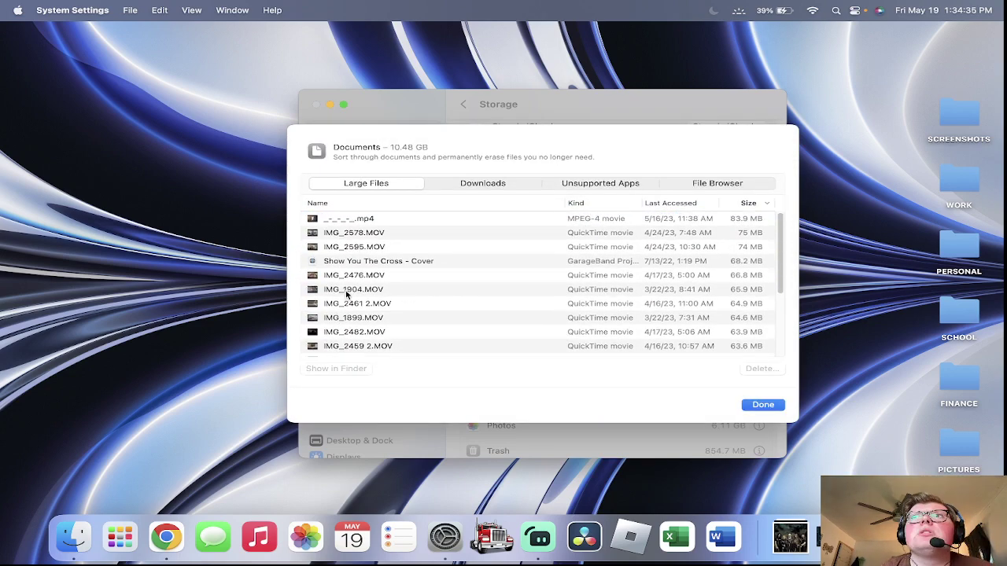
Step: Delete the large files _-_-_-_.mp4, IMG_2578.MOV and IMG_2595.MOV
{"action": "scroll", "coordinate": [312, 334], "scroll_direction": "down", "scroll_amount": 3}
{"action": "scroll", "coordinate": [302, 268], "scroll_direction": "up", "scroll_amount": 3}
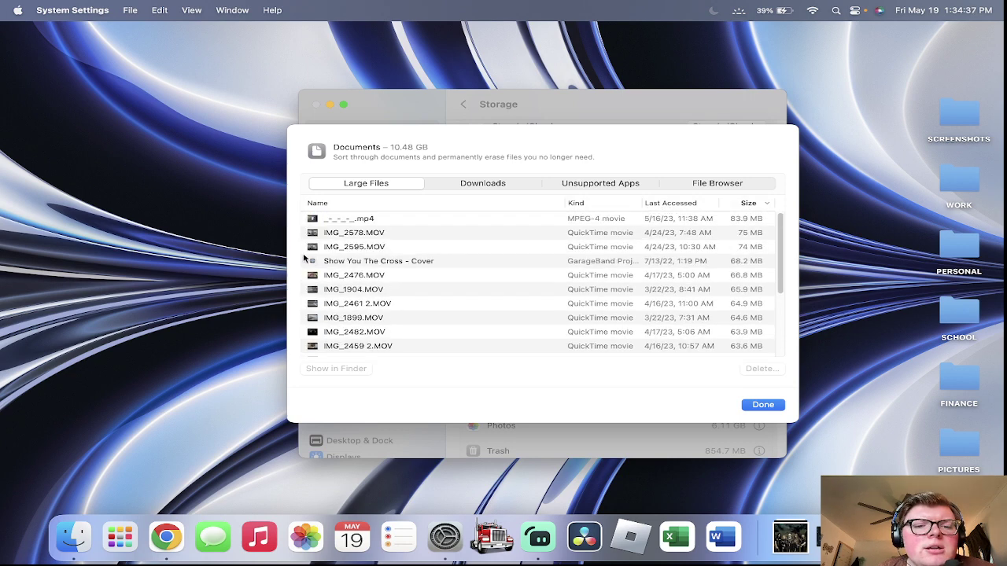
{"action": "left_click_drag", "start_coordinate": [307, 251], "coordinate": [384, 229]}
{"action": "left_click", "coordinate": [741, 369]}
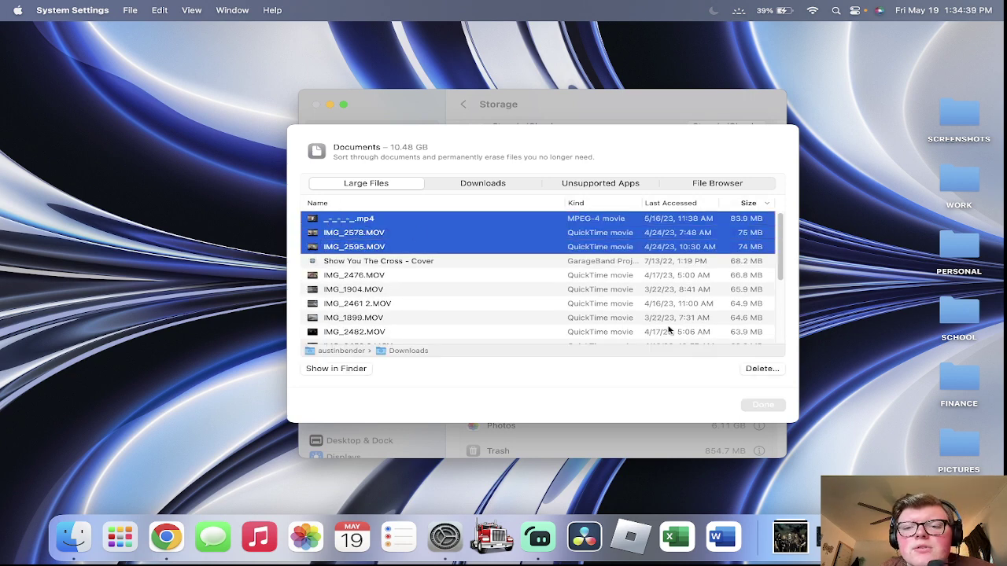
{"action": "left_click", "coordinate": [592, 329]}
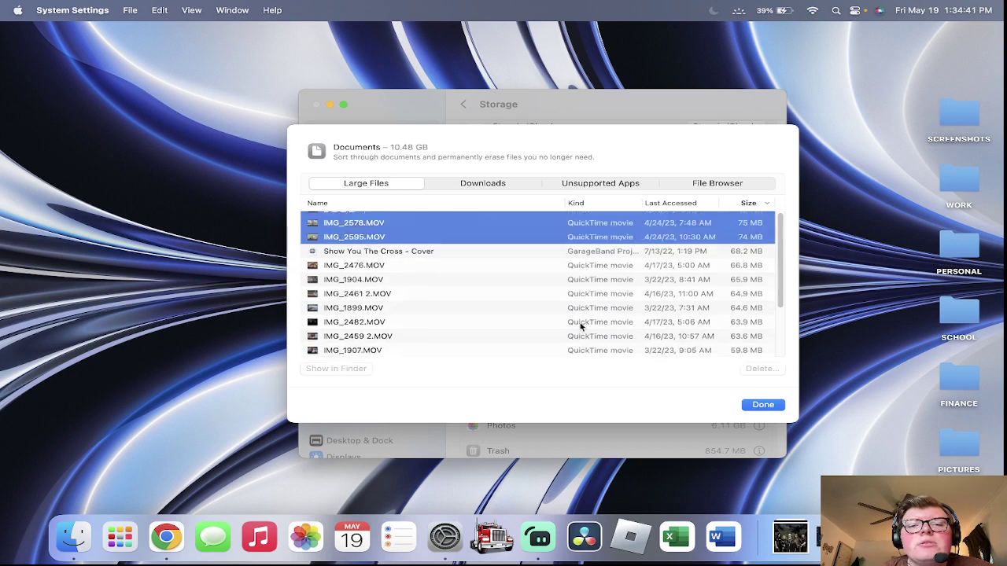
Step: Delete all remaining large files from IMG_2476.MOV down, sparing only the GarageBand project "Show You The Cross - Cover"
{"action": "scroll", "coordinate": [328, 326], "scroll_direction": "down", "scroll_amount": 3}
{"action": "left_click_drag", "start_coordinate": [314, 323], "coordinate": [381, 217]}
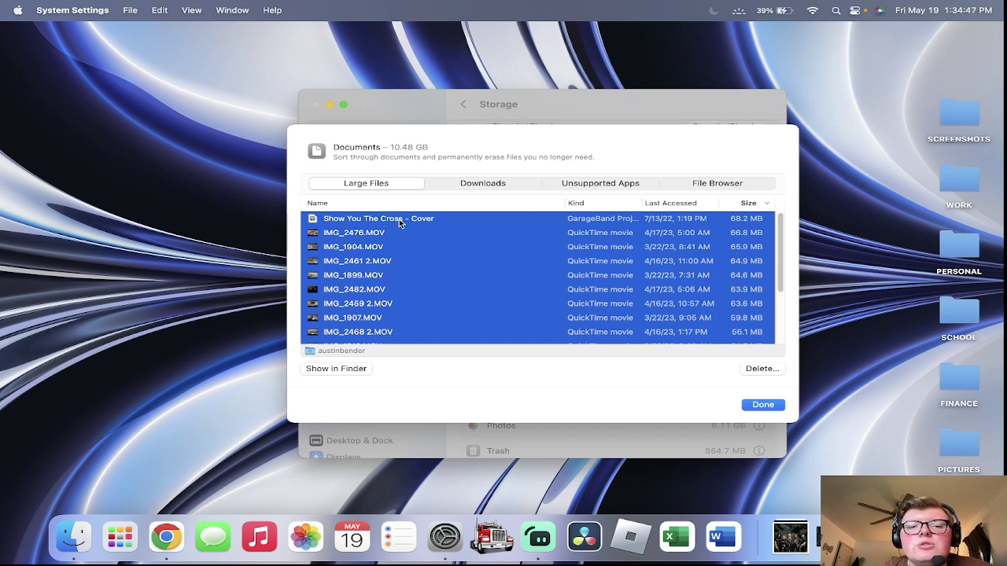
{"action": "left_click", "coordinate": [397, 304]}
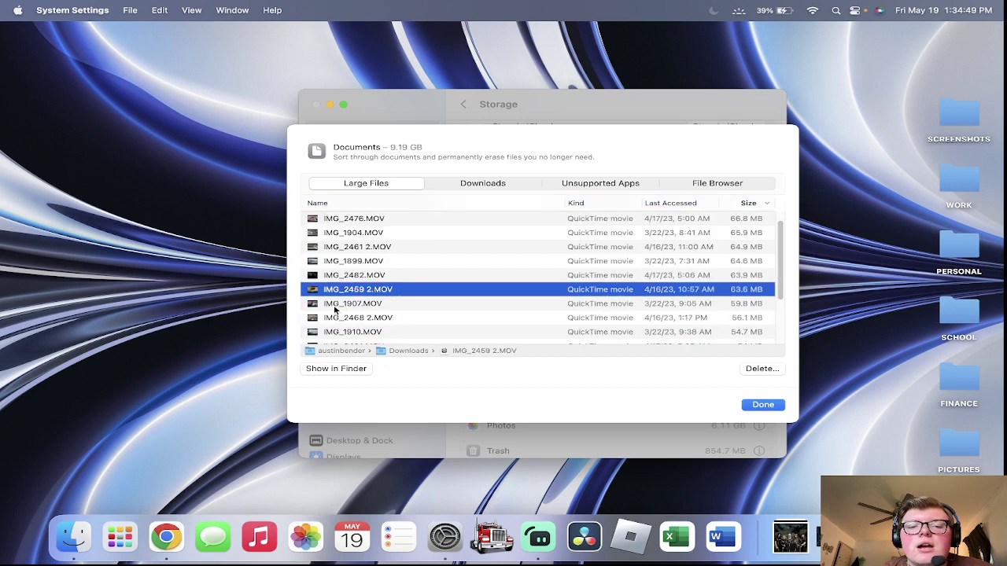
{"action": "scroll", "coordinate": [330, 314], "scroll_direction": "down", "scroll_amount": 5}
{"action": "left_click_drag", "start_coordinate": [313, 335], "coordinate": [372, 232]}
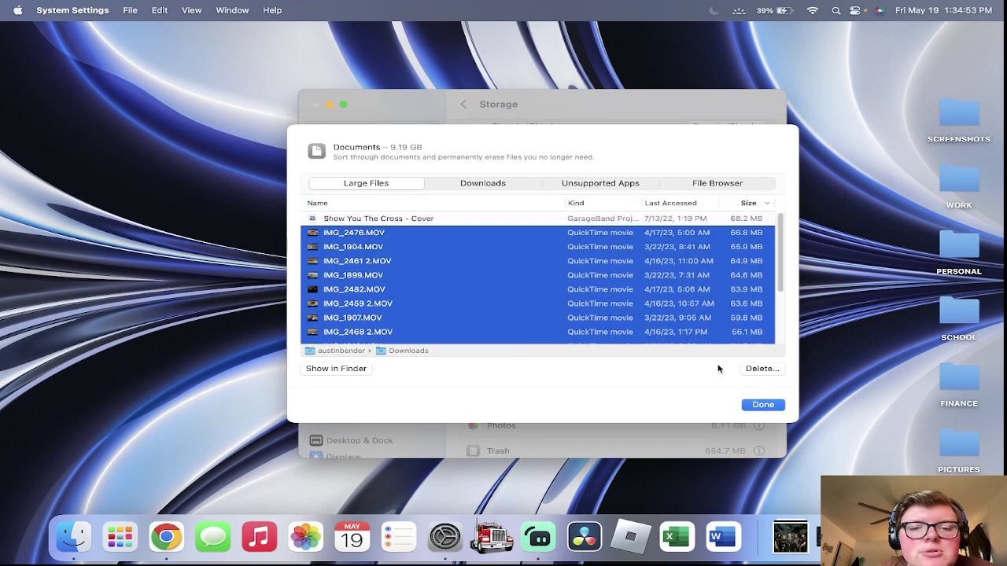
{"action": "left_click", "coordinate": [761, 371]}
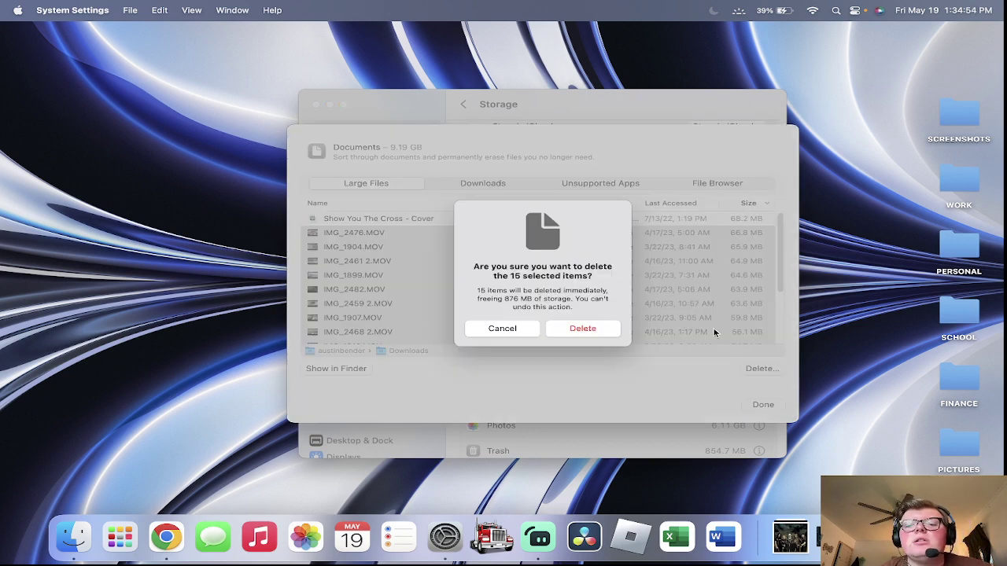
{"action": "left_click", "coordinate": [604, 335]}
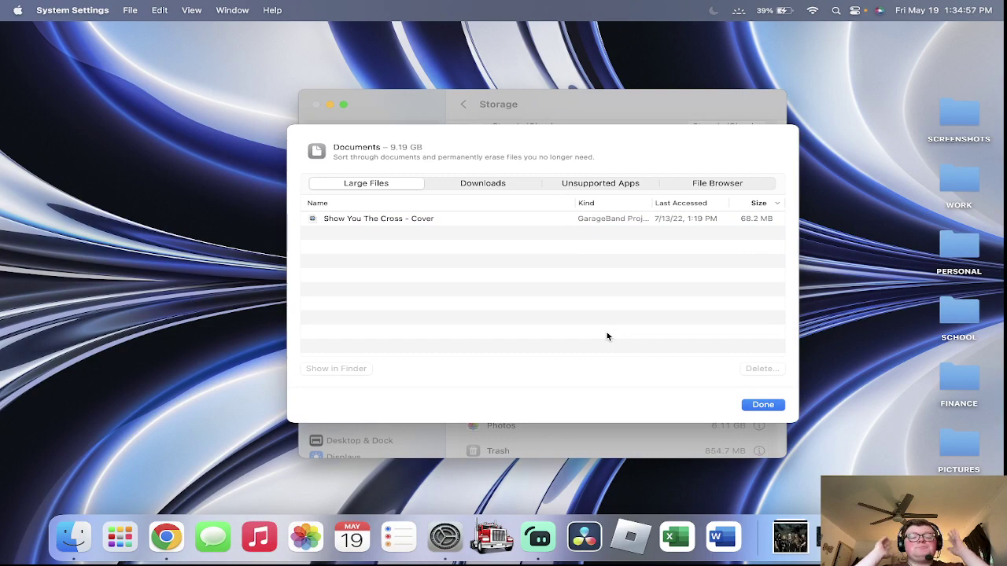
Step: Look through the full list of downloaded files in the Documents storage details, from largest to smallest
{"action": "left_click", "coordinate": [485, 187]}
{"action": "scroll", "coordinate": [472, 264], "scroll_direction": "down", "scroll_amount": 3}
{"action": "scroll", "coordinate": [461, 269], "scroll_direction": "down", "scroll_amount": 20}
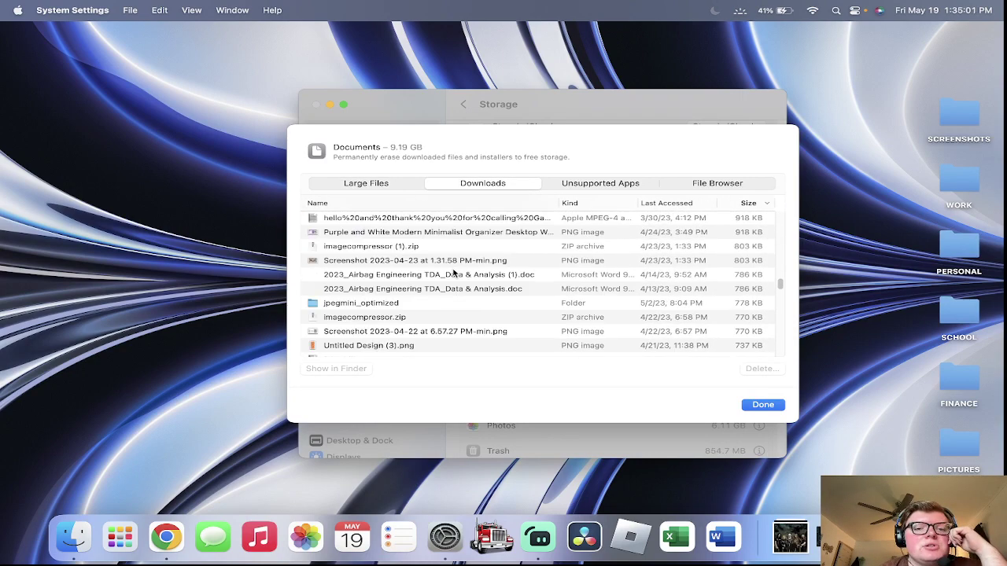
{"action": "scroll", "coordinate": [451, 283], "scroll_direction": "up", "scroll_amount": 10}
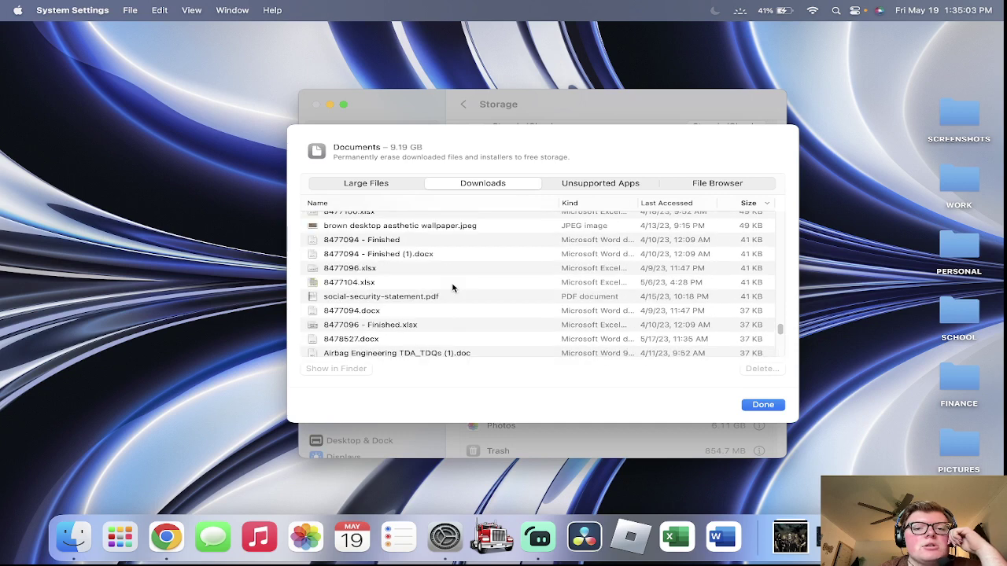
{"action": "scroll", "coordinate": [456, 292], "scroll_direction": "down", "scroll_amount": 10}
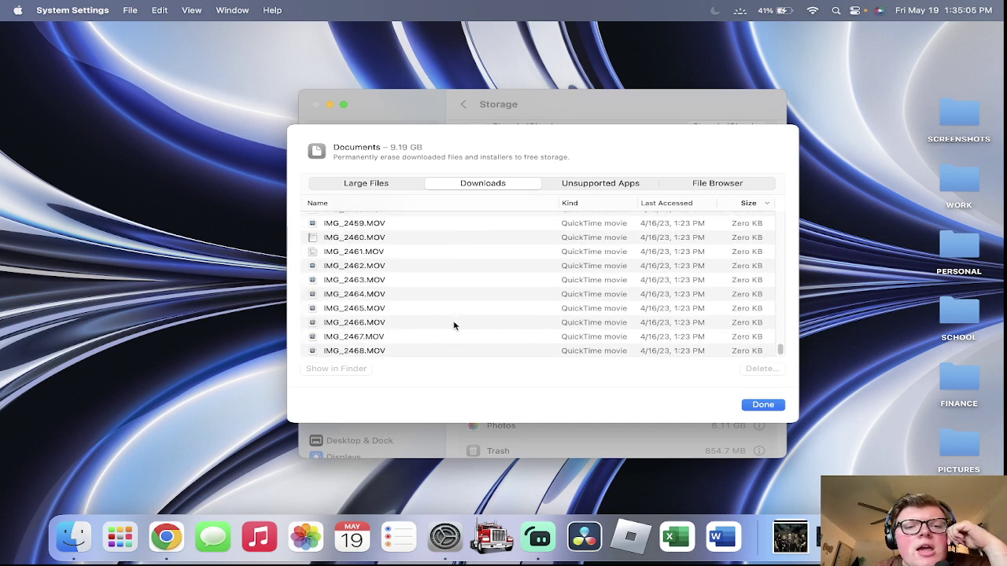
{"action": "scroll", "coordinate": [453, 319], "scroll_direction": "up", "scroll_amount": 5}
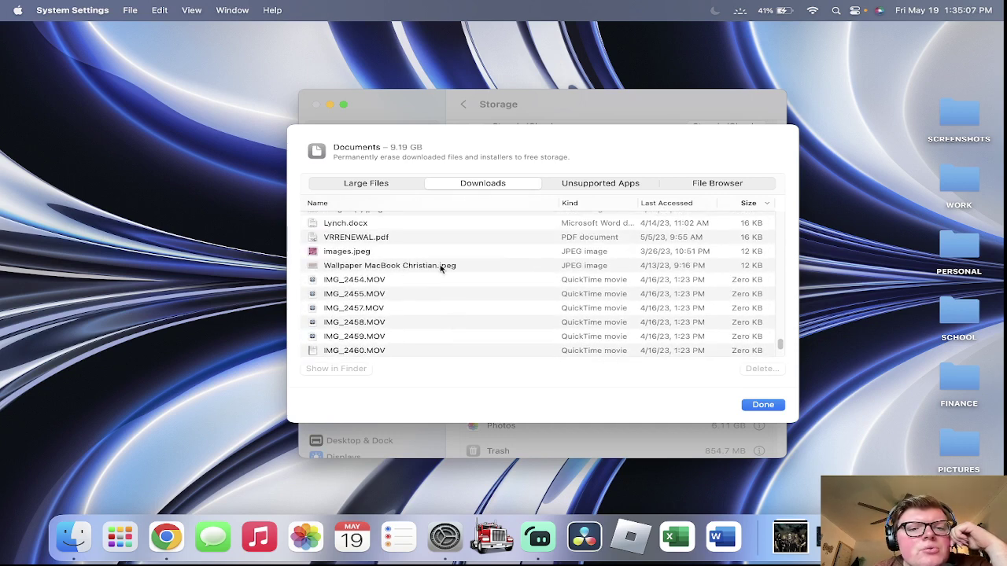
{"action": "scroll", "coordinate": [440, 270], "scroll_direction": "up", "scroll_amount": 2}
{"action": "scroll", "coordinate": [438, 273], "scroll_direction": "up", "scroll_amount": 4}
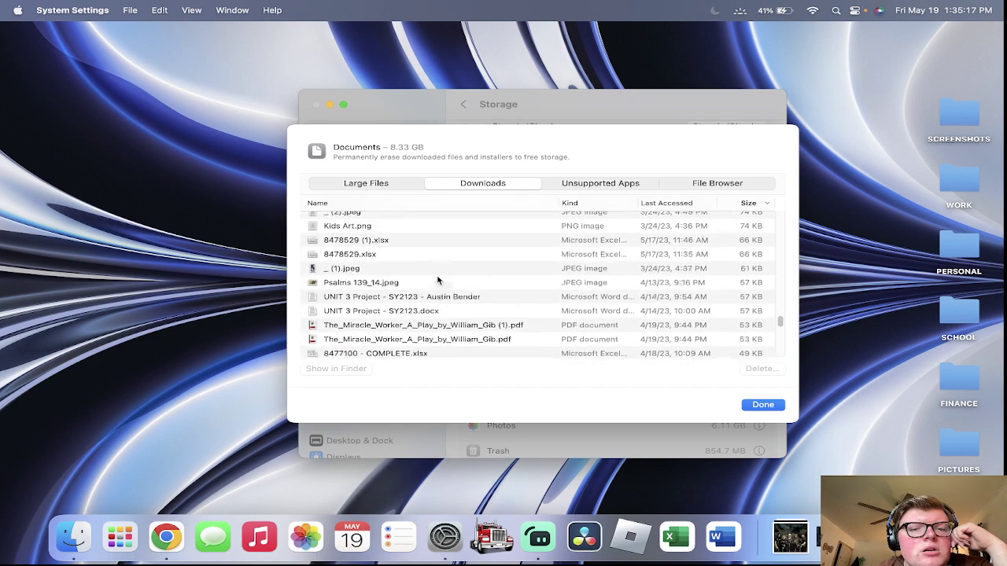
{"action": "scroll", "coordinate": [438, 279], "scroll_direction": "up", "scroll_amount": 6}
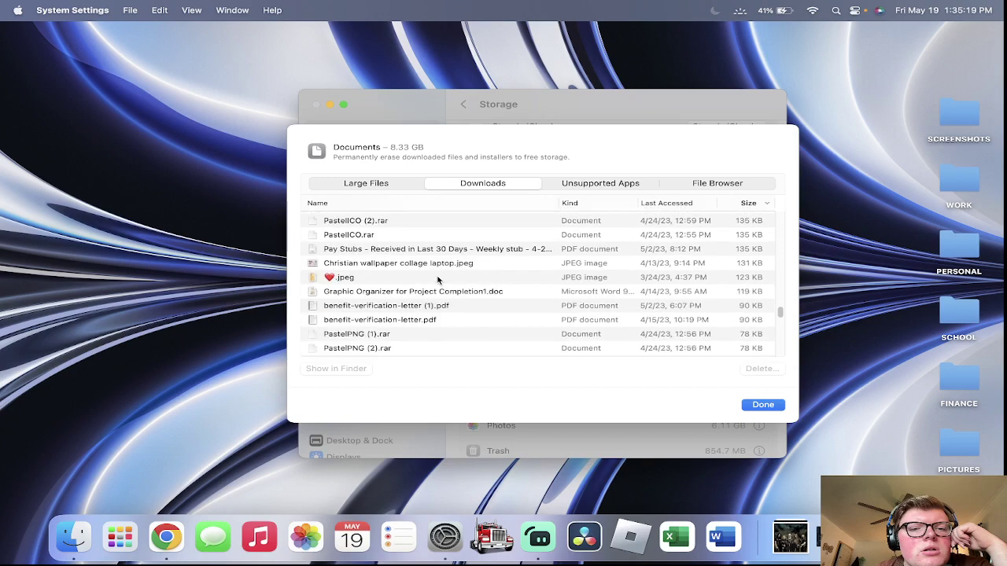
{"action": "scroll", "coordinate": [438, 279], "scroll_direction": "up", "scroll_amount": 5}
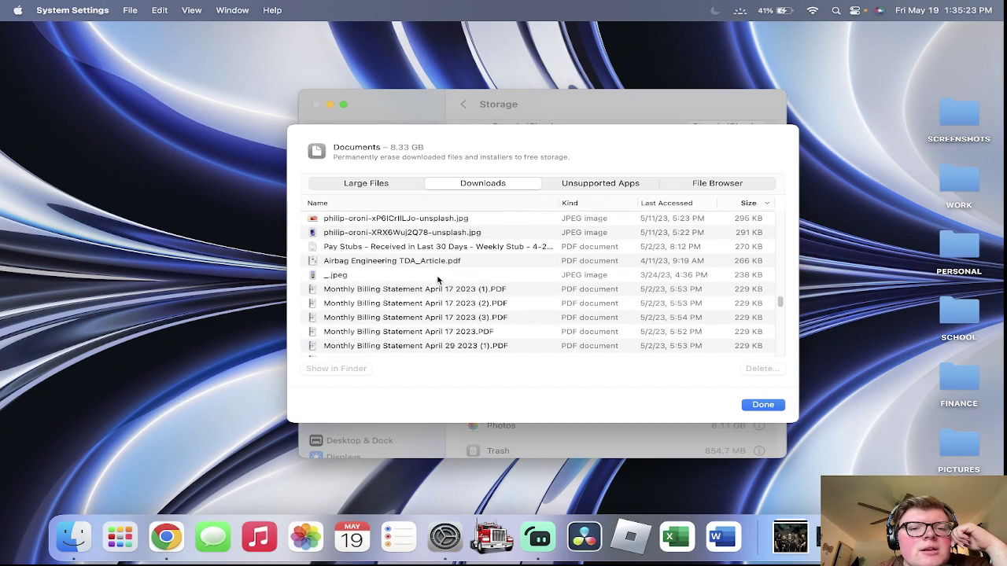
{"action": "scroll", "coordinate": [438, 279], "scroll_direction": "up", "scroll_amount": 1}
{"action": "scroll", "coordinate": [439, 280], "scroll_direction": "up", "scroll_amount": 10}
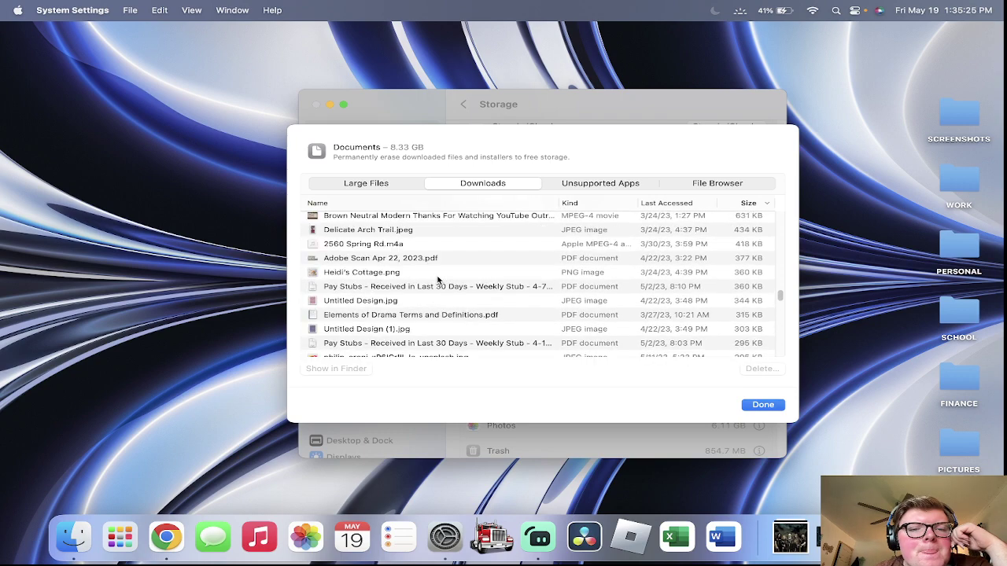
{"action": "scroll", "coordinate": [439, 279], "scroll_direction": "up", "scroll_amount": 10}
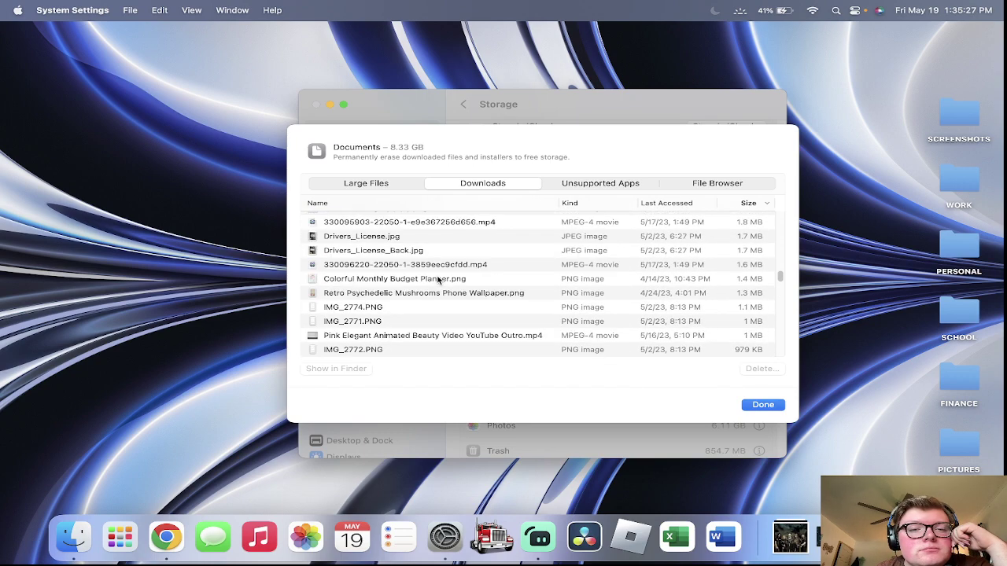
{"action": "scroll", "coordinate": [438, 279], "scroll_direction": "up", "scroll_amount": 15}
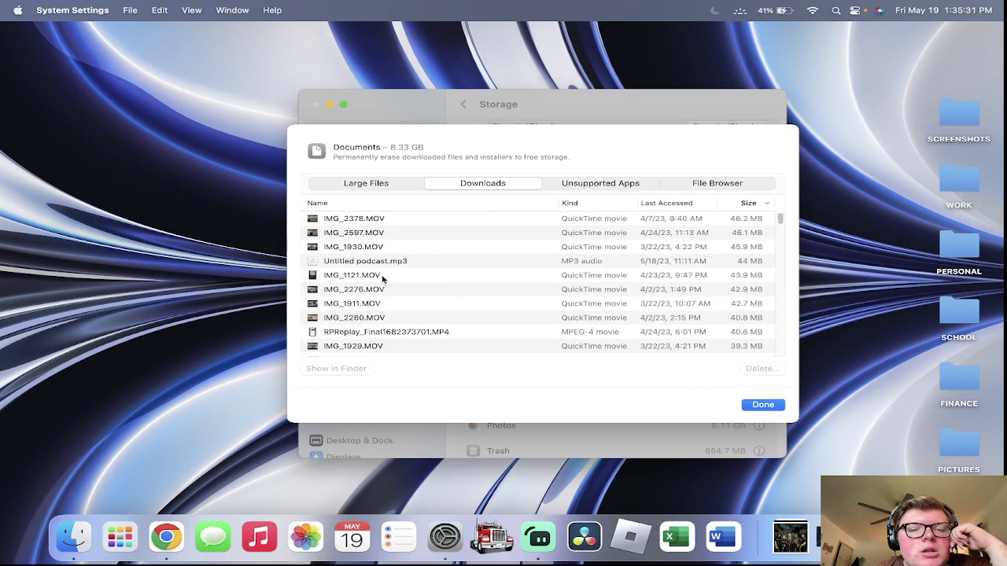
Step: Delete all the downloaded files in the Documents storage details, from IMG_2378.MOV down to the end of the list
{"action": "left_click_drag", "start_coordinate": [299, 220], "coordinate": [559, 436]}
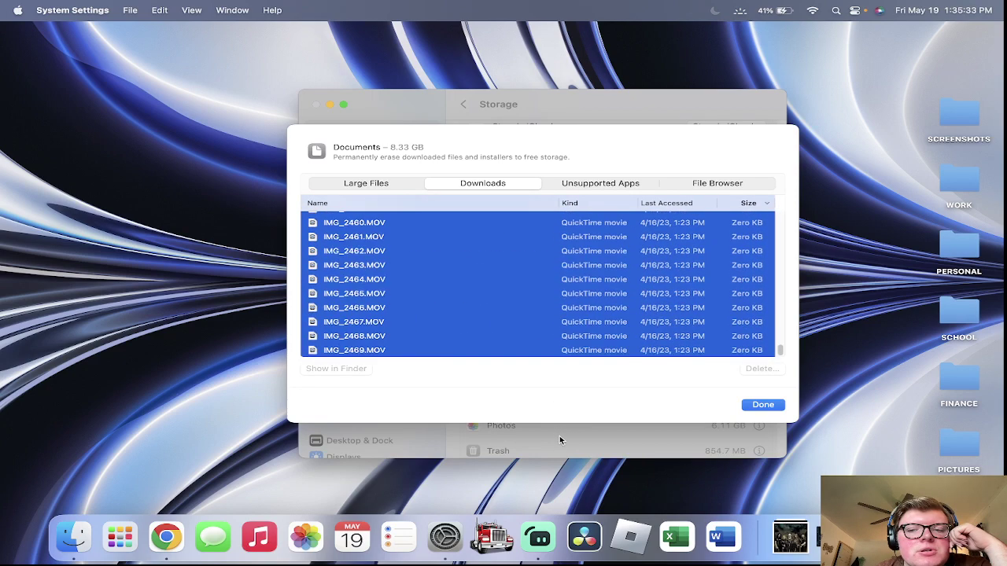
{"action": "left_click", "coordinate": [768, 405]}
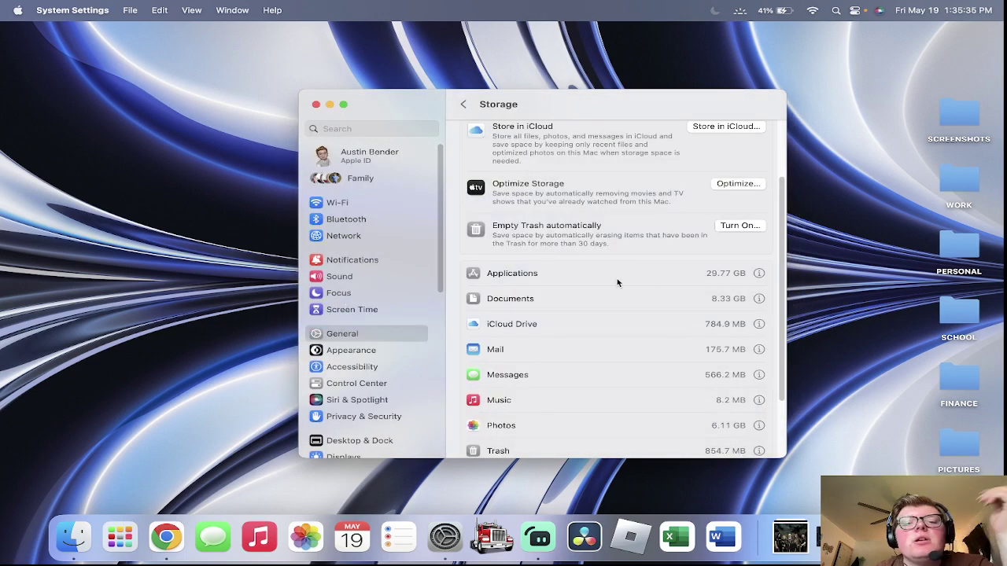
{"action": "left_click", "coordinate": [759, 299]}
{"action": "left_click", "coordinate": [482, 183]}
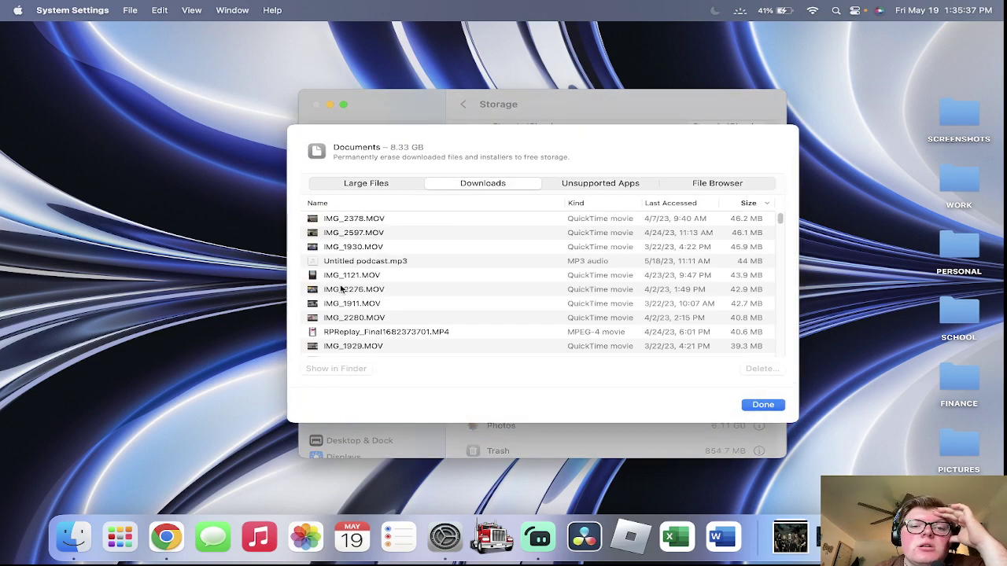
{"action": "left_click_drag", "start_coordinate": [306, 219], "coordinate": [553, 427]}
{"action": "left_click", "coordinate": [751, 370]}
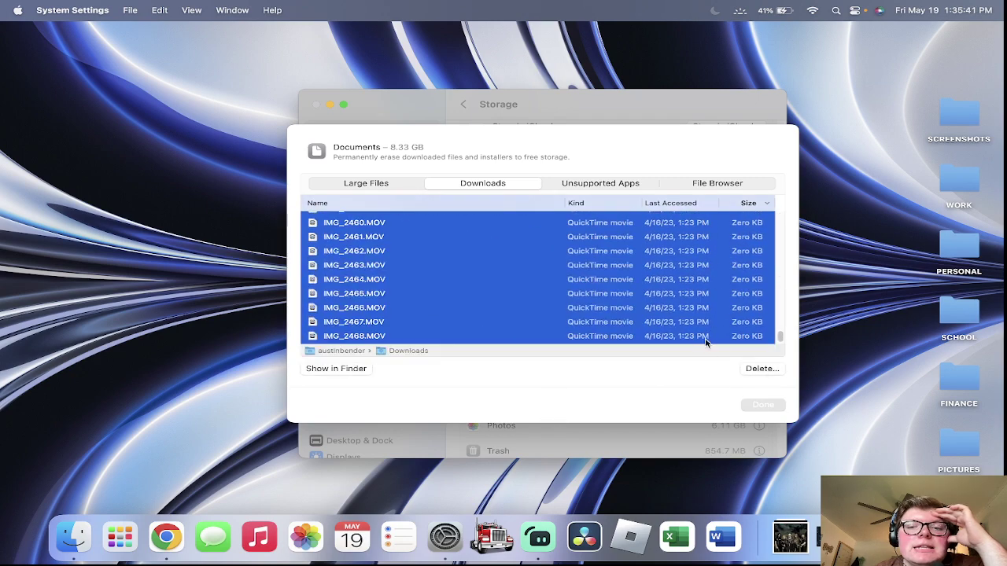
{"action": "left_click", "coordinate": [600, 329]}
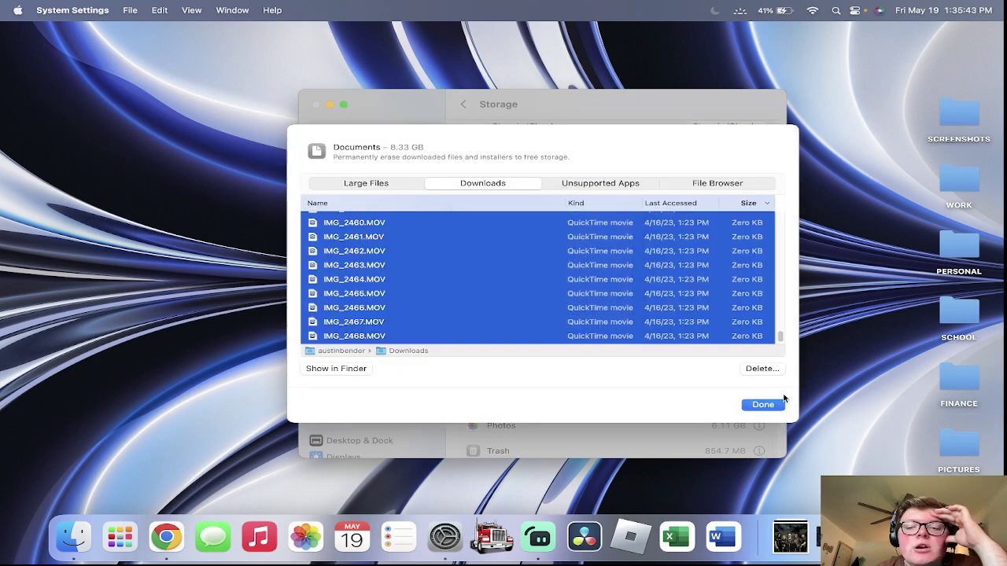
Step: Check the Unsupported Apps and File Browser views of the Documents storage details, and close the details
{"action": "left_click", "coordinate": [590, 186]}
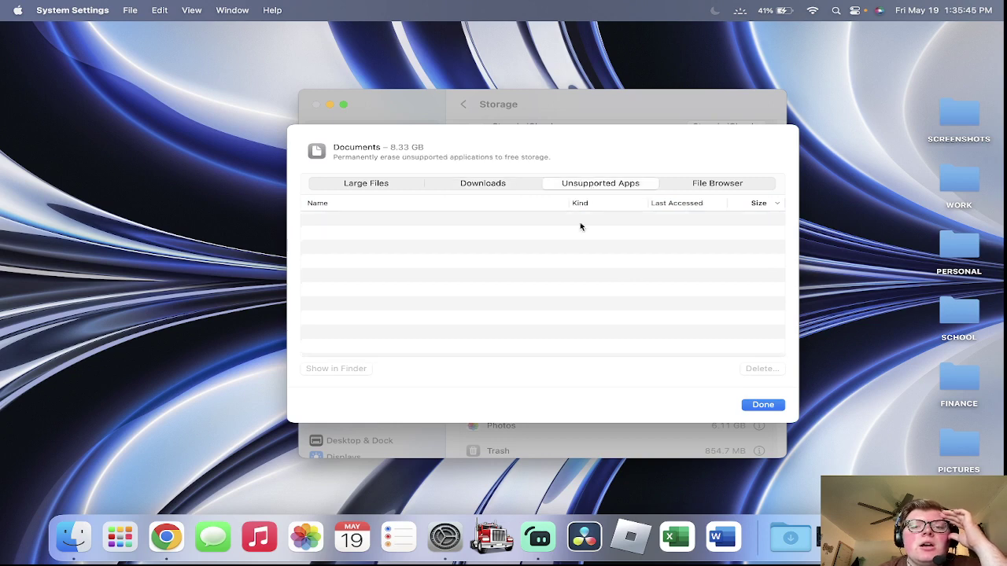
{"action": "left_click", "coordinate": [722, 185]}
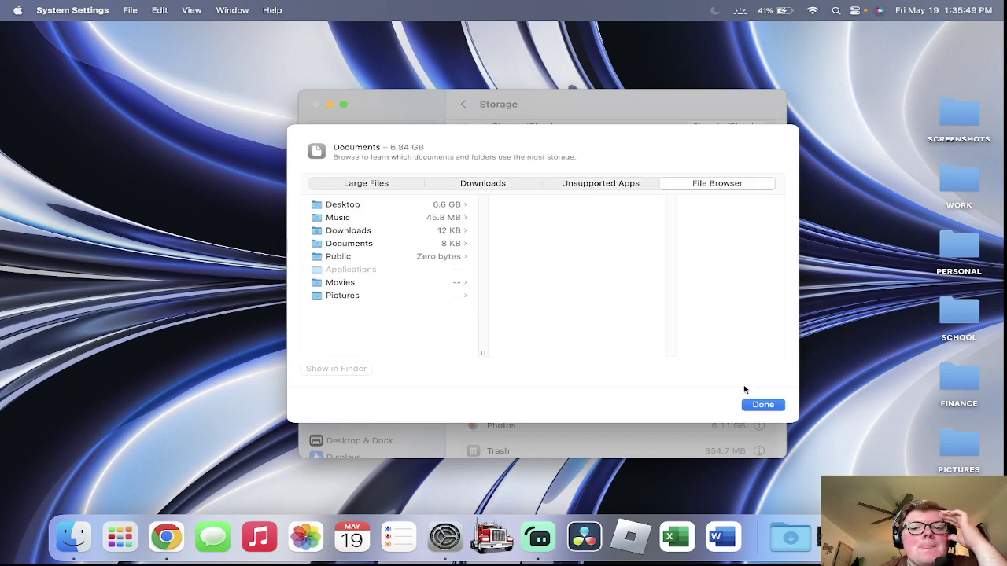
{"action": "left_click", "coordinate": [762, 404]}
Step: Reload the Storage overview from the General settings to view the updated disk usage
{"action": "left_click", "coordinate": [345, 333]}
{"action": "left_click", "coordinate": [541, 192]}
{"action": "left_click", "coordinate": [352, 309]}
{"action": "left_click", "coordinate": [346, 334]}
{"action": "left_click", "coordinate": [555, 168]}
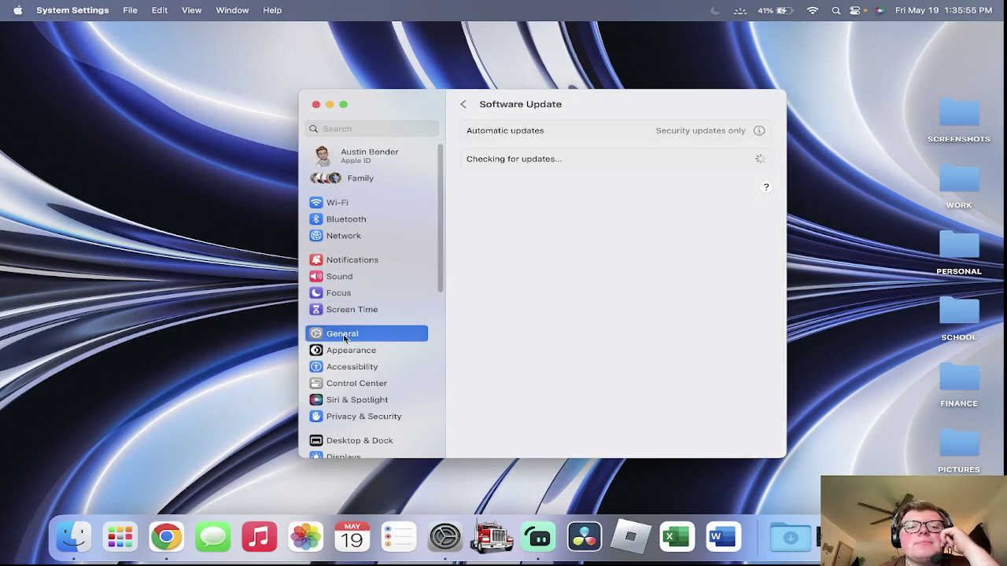
{"action": "left_click", "coordinate": [574, 187]}
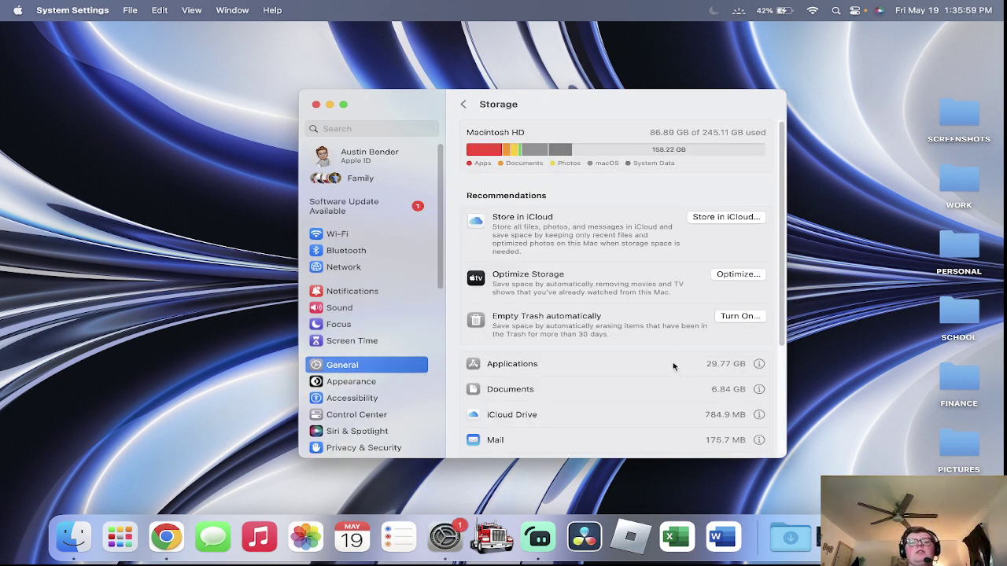
Step: Recheck the Documents storage details for remaining large files, downloads and unsupported apps, ending in the File Browser view
{"action": "scroll", "coordinate": [672, 366], "scroll_direction": "down", "scroll_amount": 1}
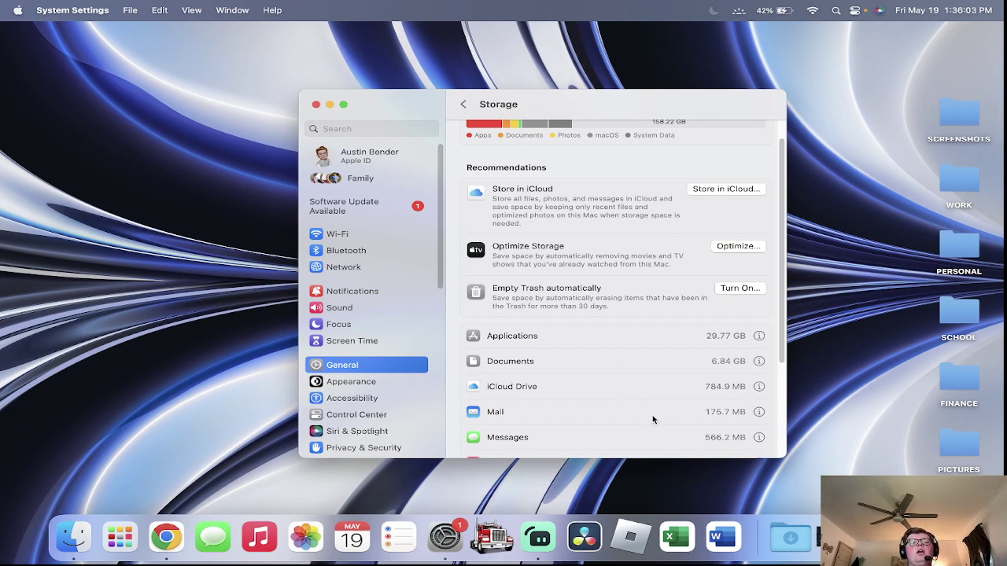
{"action": "left_click", "coordinate": [759, 361]}
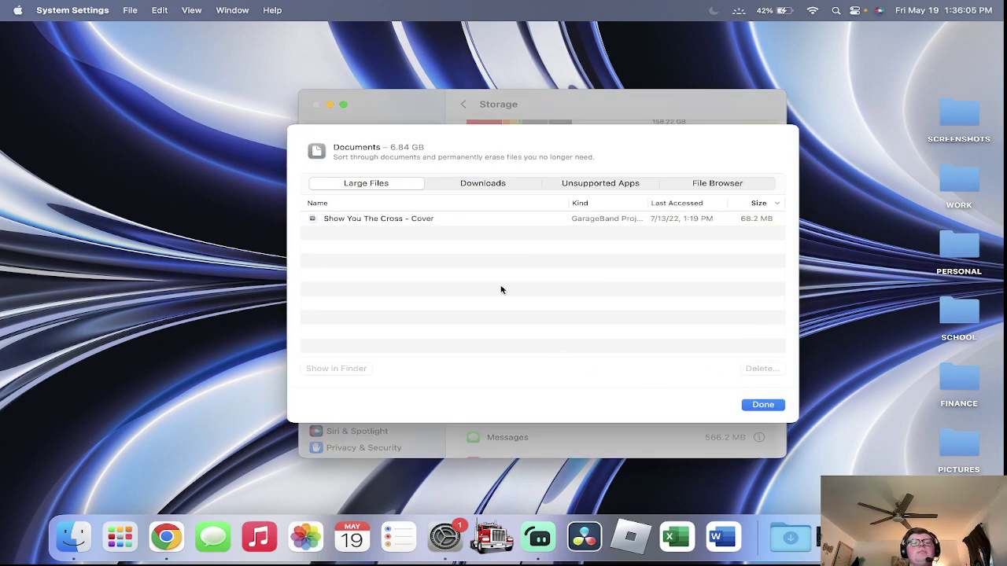
{"action": "left_click", "coordinate": [763, 405]}
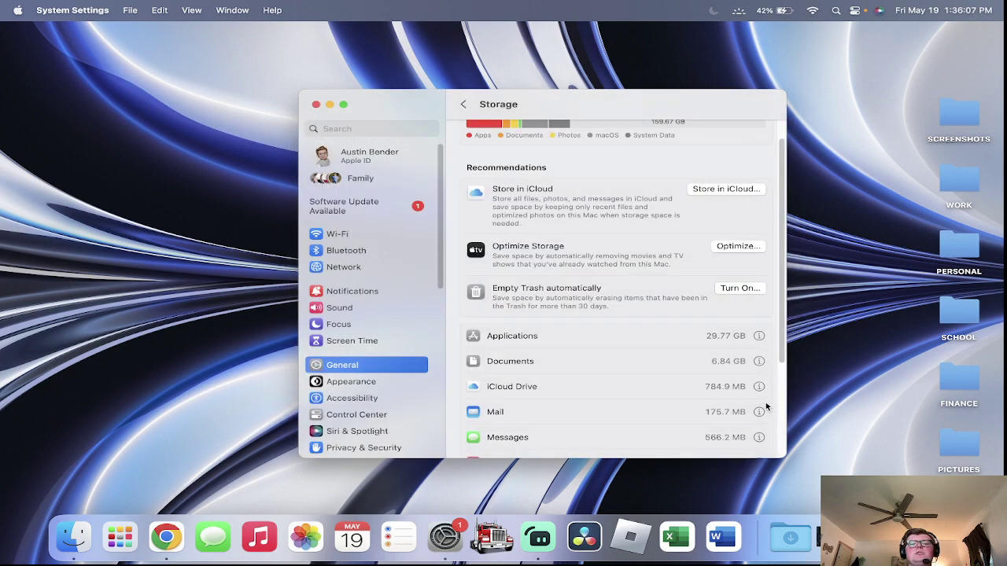
{"action": "left_click", "coordinate": [760, 363]}
{"action": "left_click", "coordinate": [503, 192]}
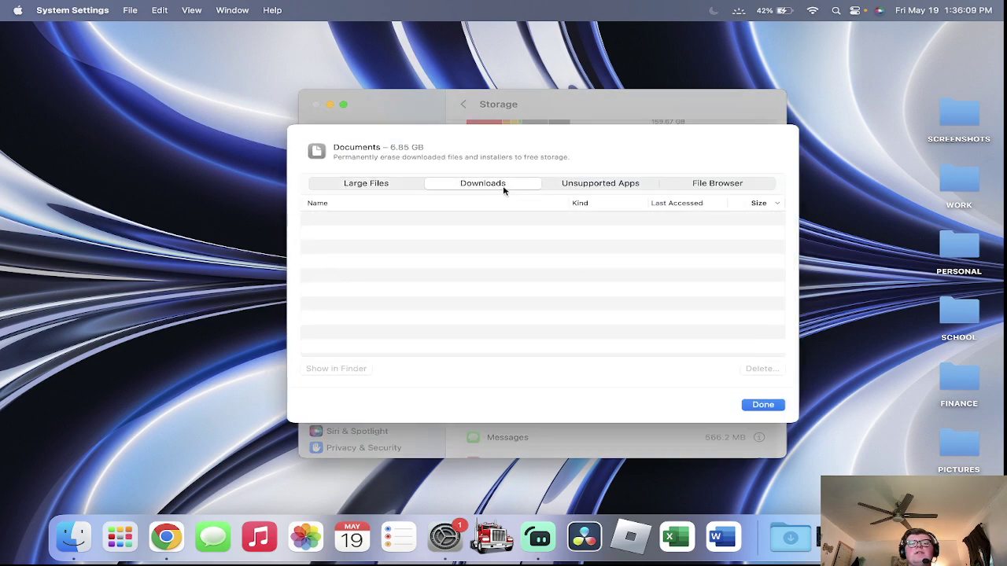
{"action": "left_click", "coordinate": [583, 183]}
{"action": "left_click", "coordinate": [715, 183]}
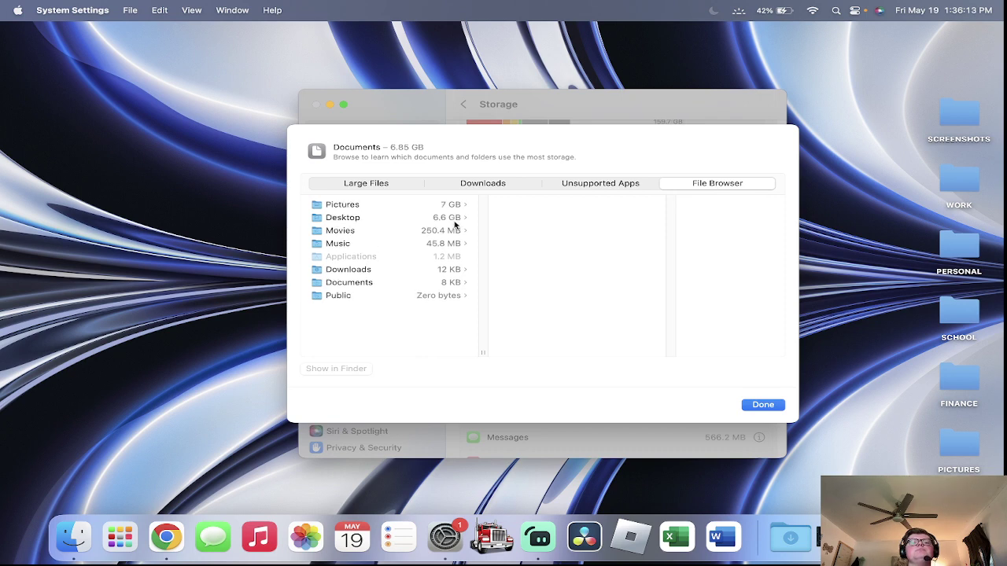
Step: Inspect the Pictures folder and its Photos library through Finder, quitting Photos and closing the Finder window when done
{"action": "left_click", "coordinate": [450, 206]}
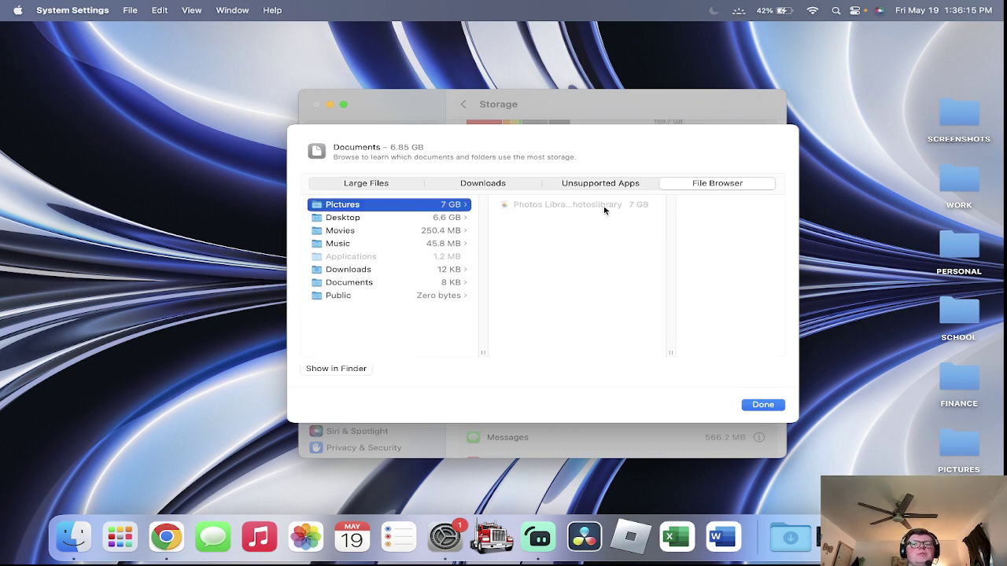
{"action": "left_click", "coordinate": [359, 369]}
{"action": "double_click", "coordinate": [498, 199]}
{"action": "double_click", "coordinate": [403, 142]}
{"action": "right_click", "coordinate": [306, 537]}
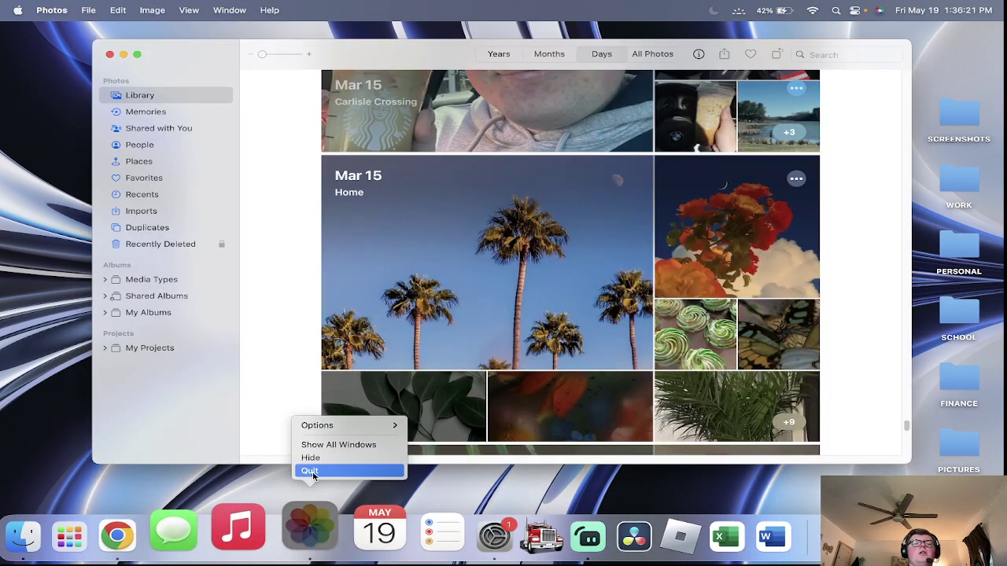
{"action": "left_click", "coordinate": [312, 471]}
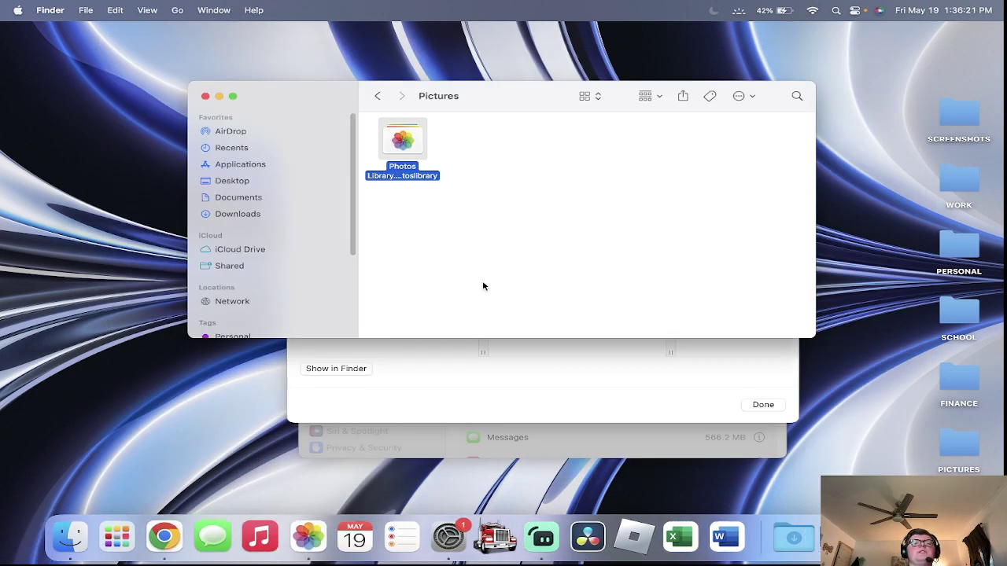
{"action": "left_click", "coordinate": [378, 96]}
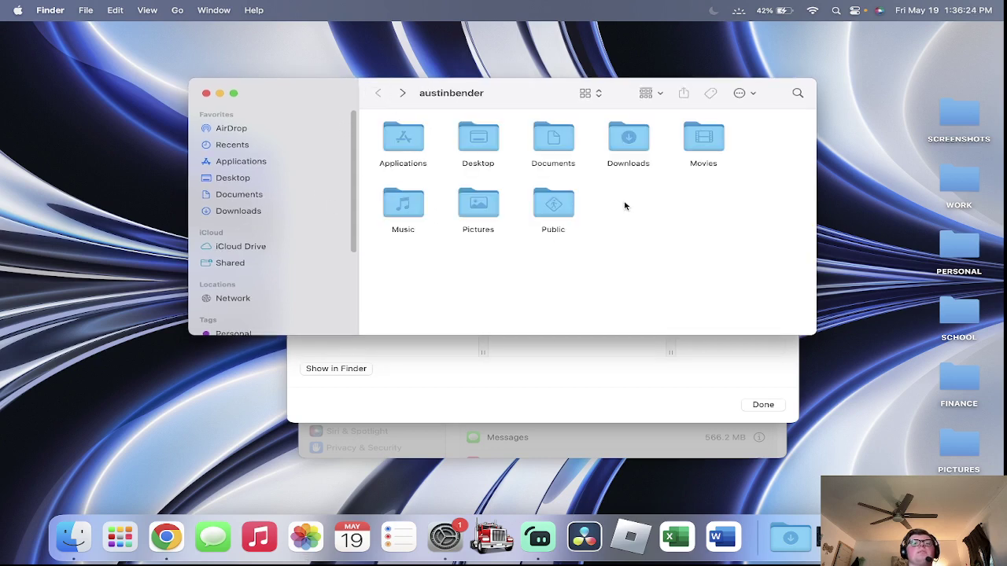
{"action": "left_click", "coordinate": [402, 93]}
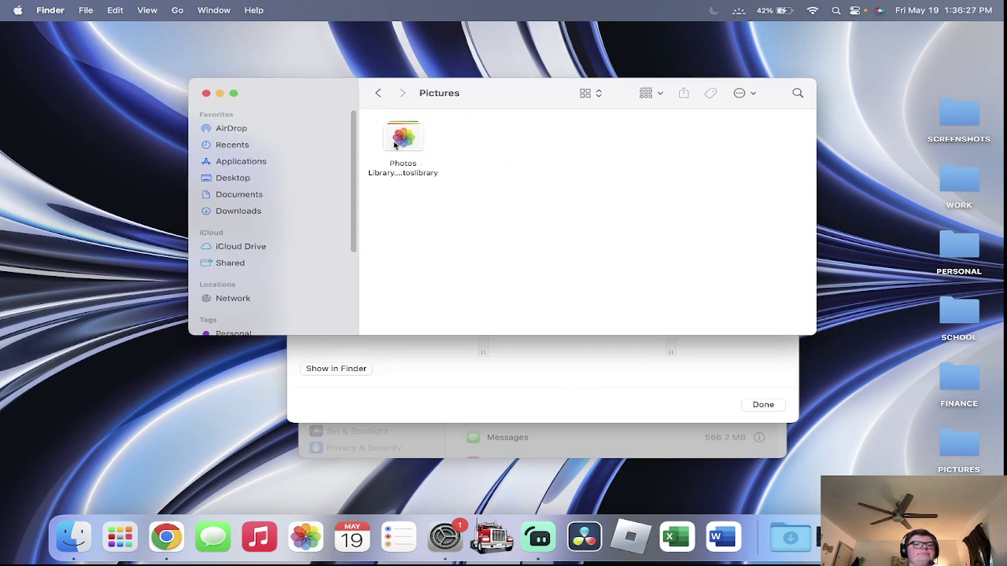
{"action": "left_click", "coordinate": [206, 94]}
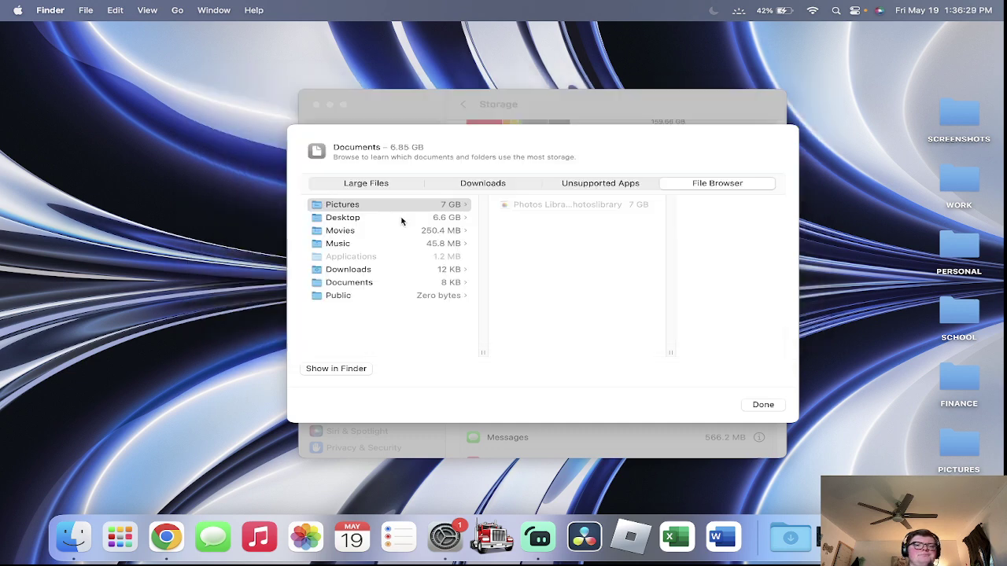
Step: Examine the storage used inside the Desktop, Movies and Music folders, viewing the inner Music folder's contents in Finder
{"action": "left_click", "coordinate": [445, 228]}
{"action": "left_click", "coordinate": [444, 219]}
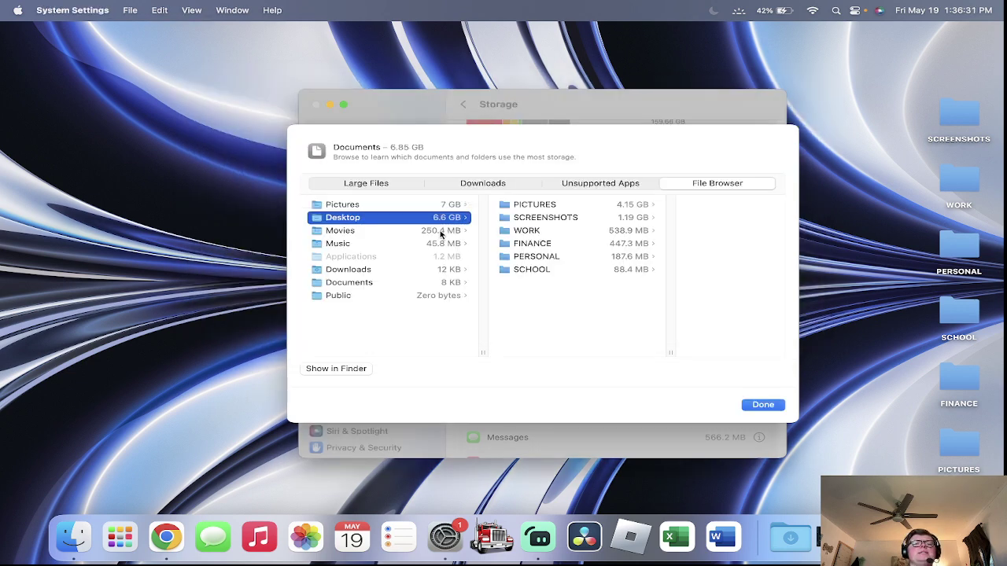
{"action": "left_click", "coordinate": [440, 232]}
{"action": "left_click_drag", "start_coordinate": [549, 249], "coordinate": [559, 213]}
{"action": "left_click", "coordinate": [417, 231]}
{"action": "left_click", "coordinate": [402, 251]}
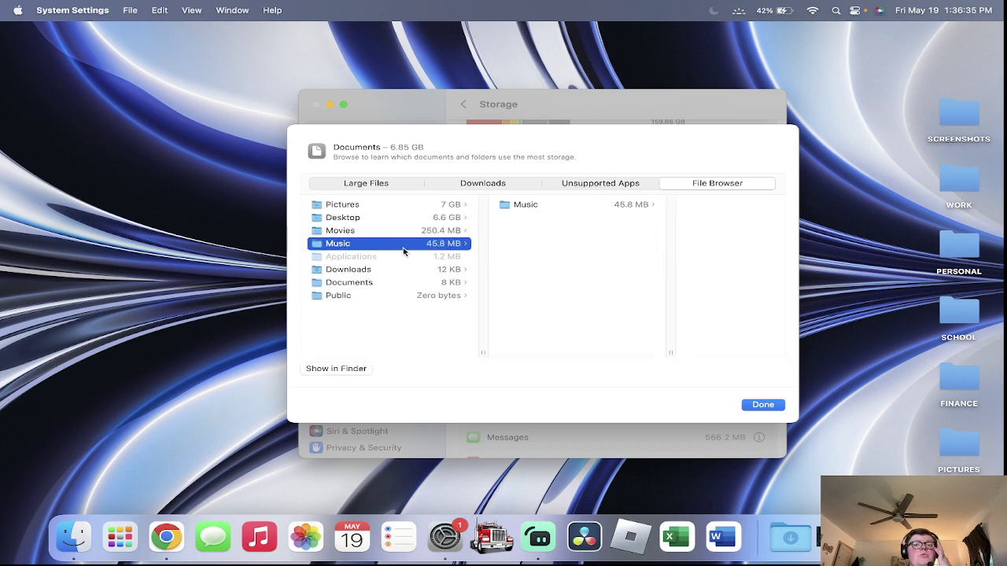
{"action": "double_click", "coordinate": [569, 206]}
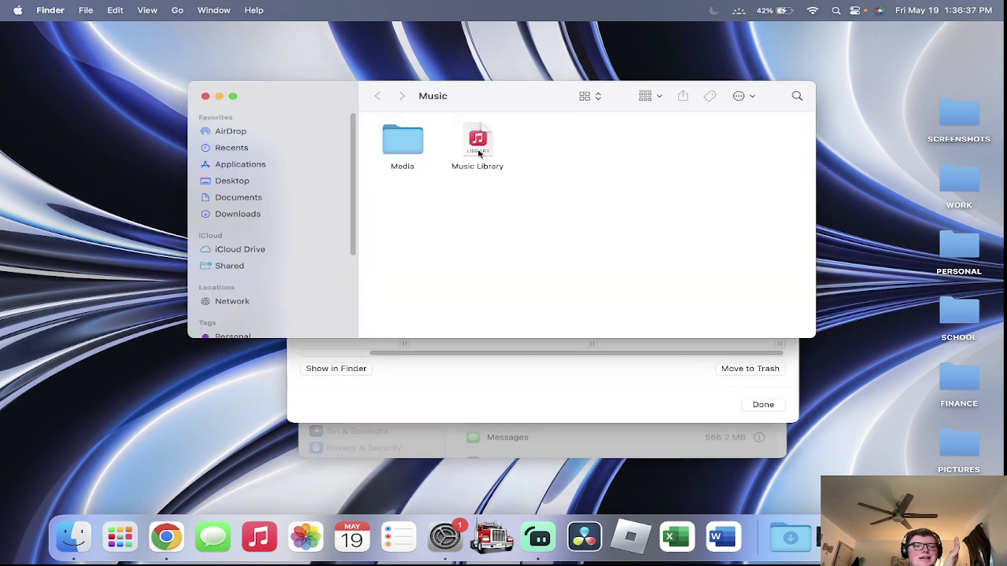
{"action": "left_click", "coordinate": [205, 96]}
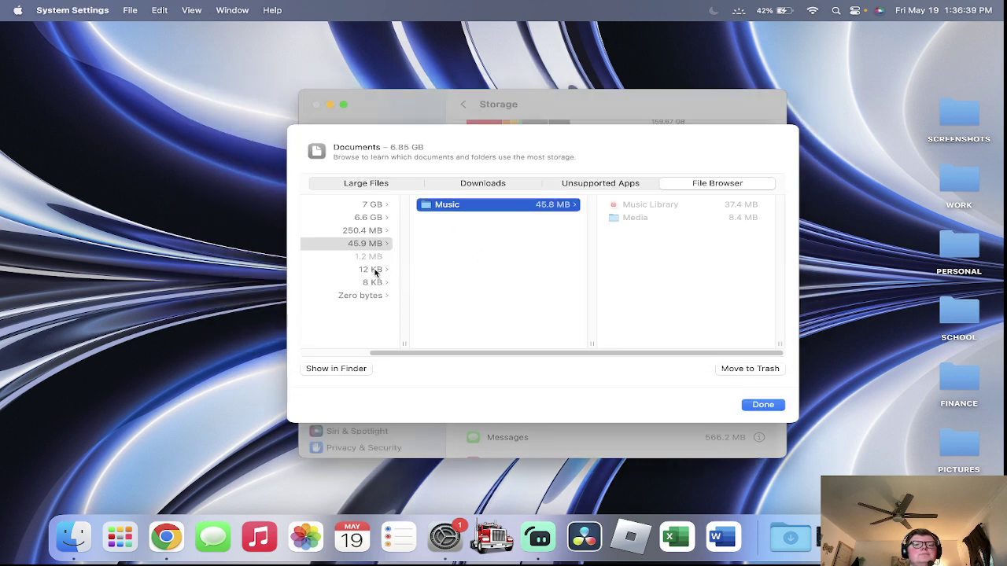
{"action": "left_click_drag", "start_coordinate": [498, 359], "coordinate": [389, 344]}
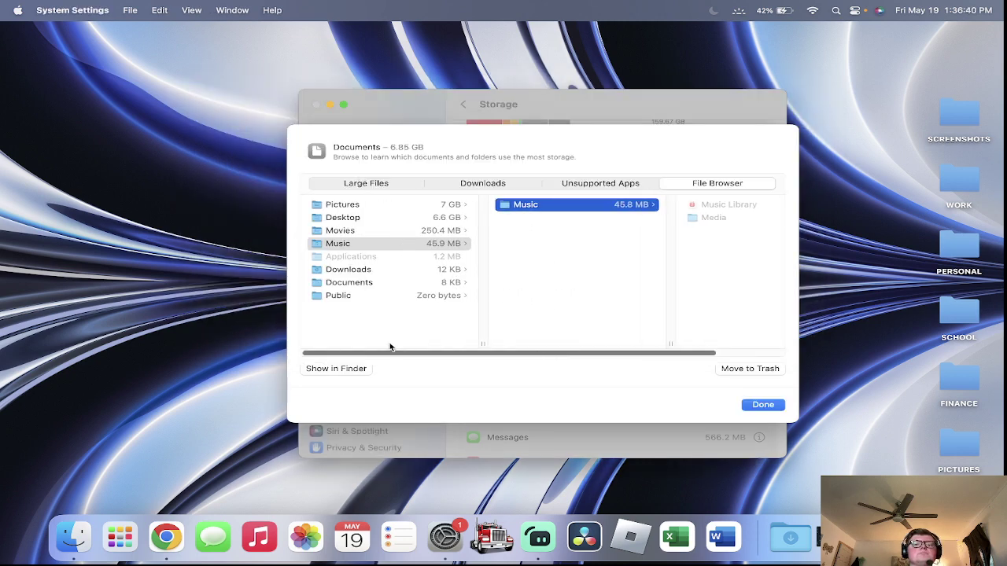
Step: Examine the storage used inside the Documents, Downloads, Pictures and Desktop folders, including 1.png and the Blackmagic Design folder
{"action": "left_click", "coordinate": [401, 288]}
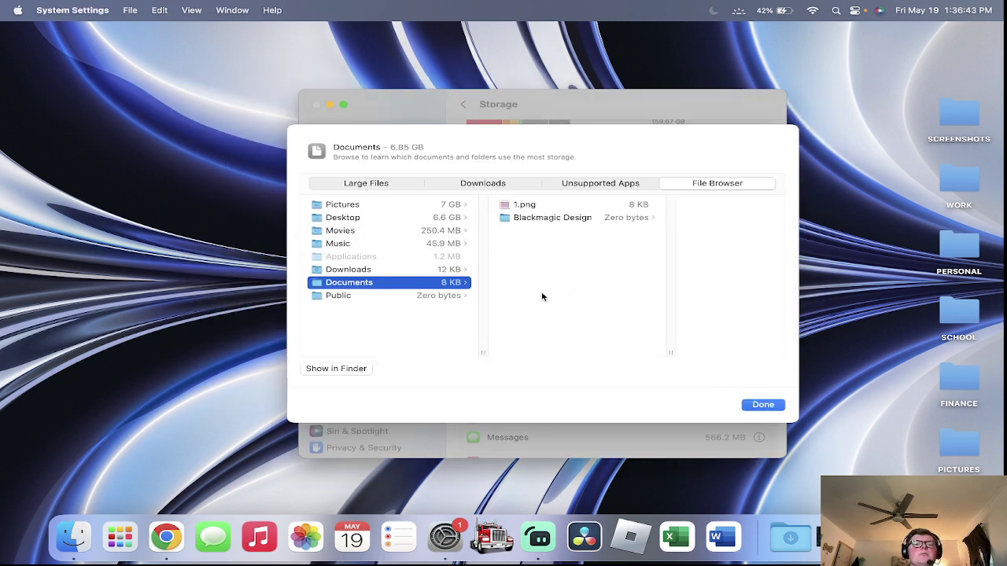
{"action": "left_click", "coordinate": [543, 207]}
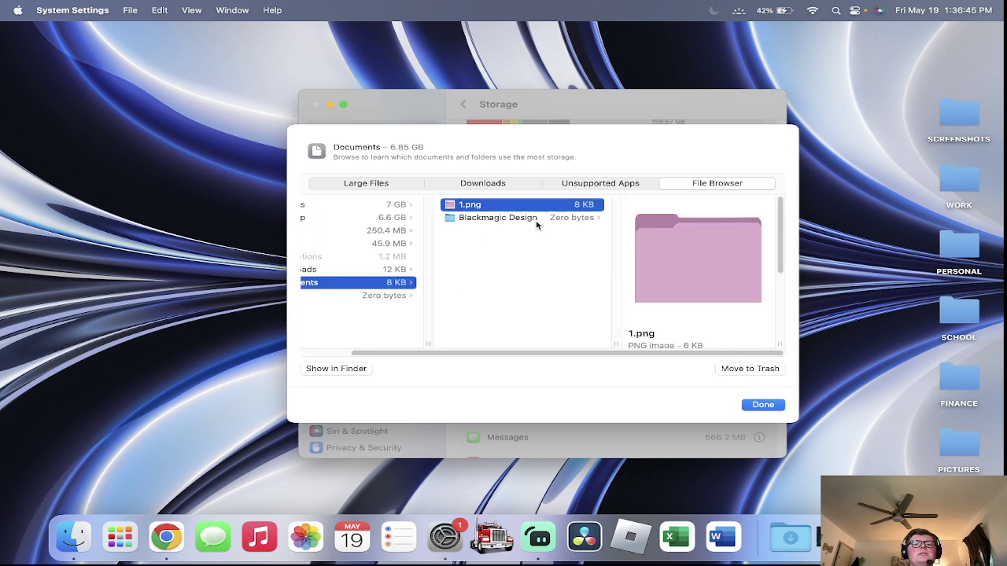
{"action": "left_click", "coordinate": [540, 220]}
{"action": "left_click", "coordinate": [359, 269]}
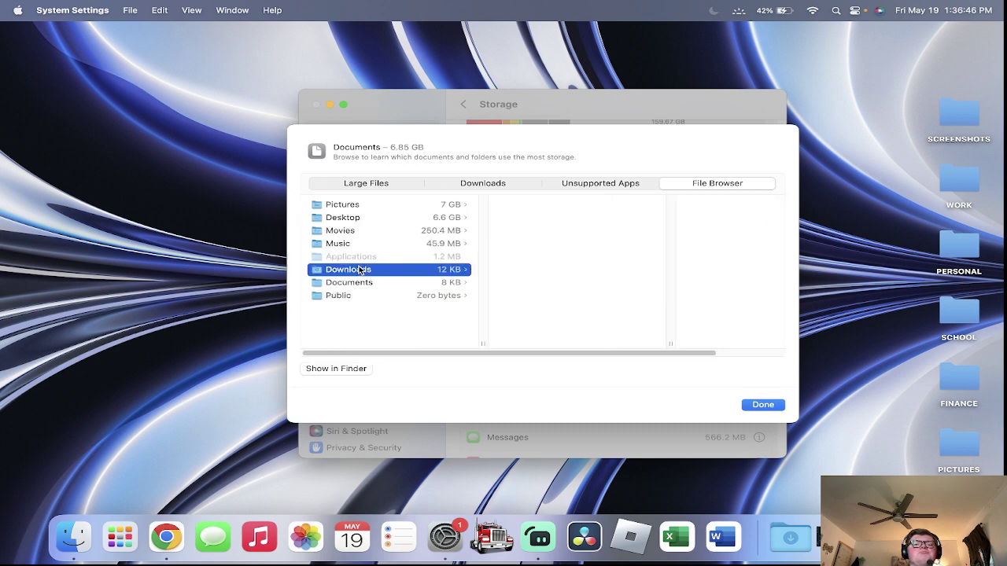
{"action": "left_click", "coordinate": [442, 207]}
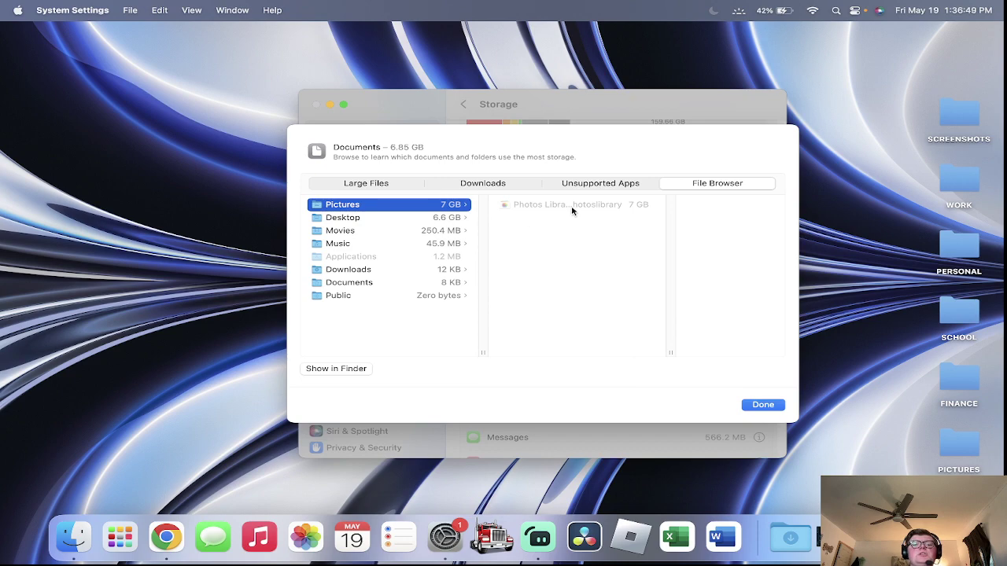
{"action": "left_click", "coordinate": [443, 220]}
Step: Close the Documents storage details and quit System Settings
{"action": "left_click", "coordinate": [763, 404]}
{"action": "scroll", "coordinate": [568, 313], "scroll_direction": "up", "scroll_amount": 1}
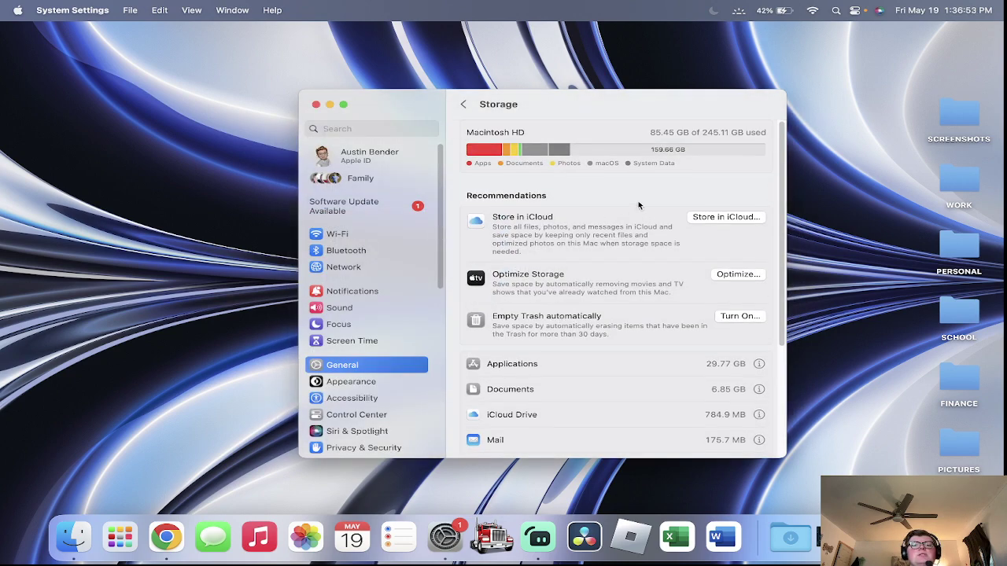
{"action": "right_click", "coordinate": [455, 537]}
{"action": "left_click", "coordinate": [466, 471]}
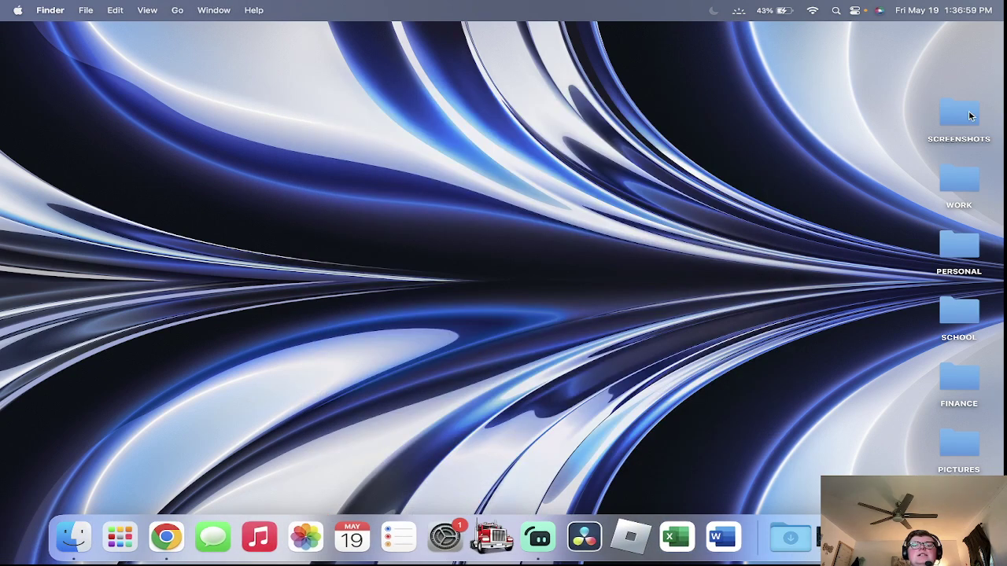
Step: Open the SCREENSHOTS folder from the desktop and view the file information of its first PDF, closing the info window when done
{"action": "double_click", "coordinate": [970, 117]}
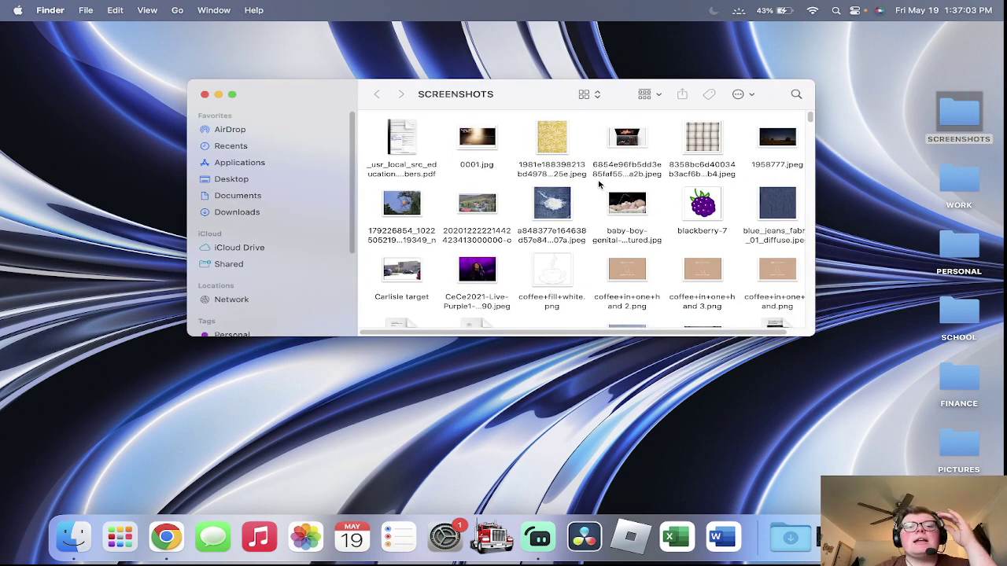
{"action": "left_click", "coordinate": [411, 149]}
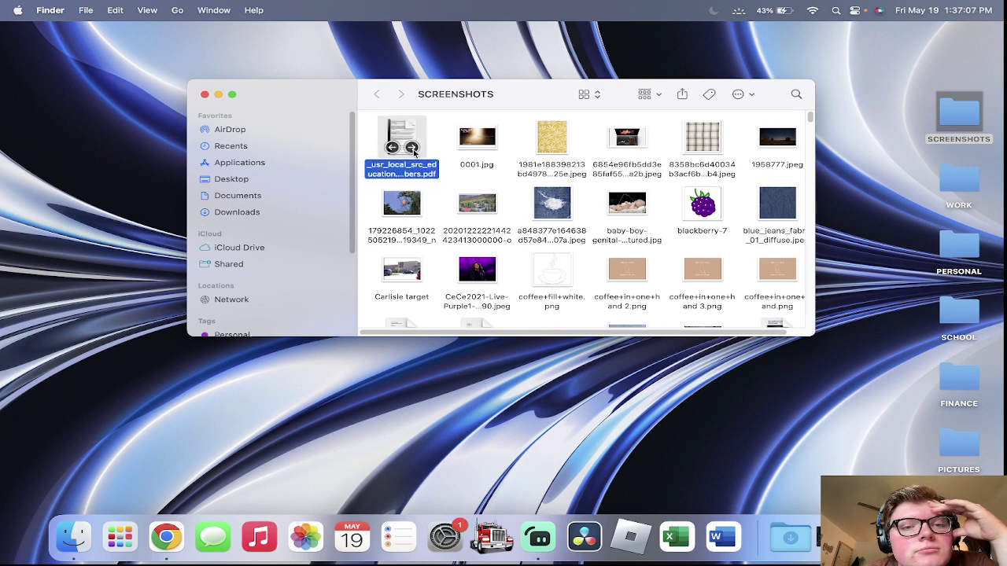
{"action": "right_click", "coordinate": [413, 150]}
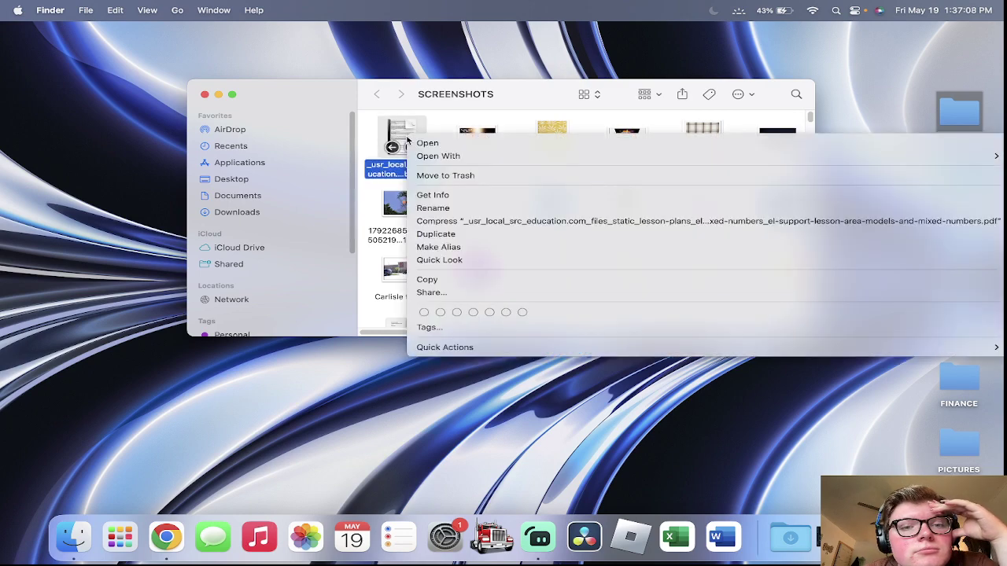
{"action": "left_click", "coordinate": [430, 194]}
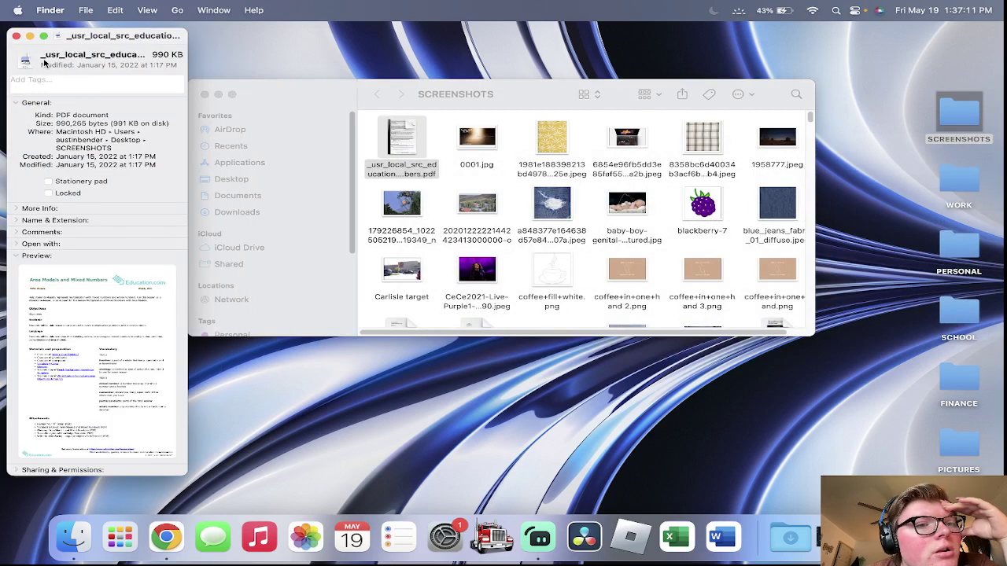
{"action": "mouse_move", "coordinate": [119, 346]}
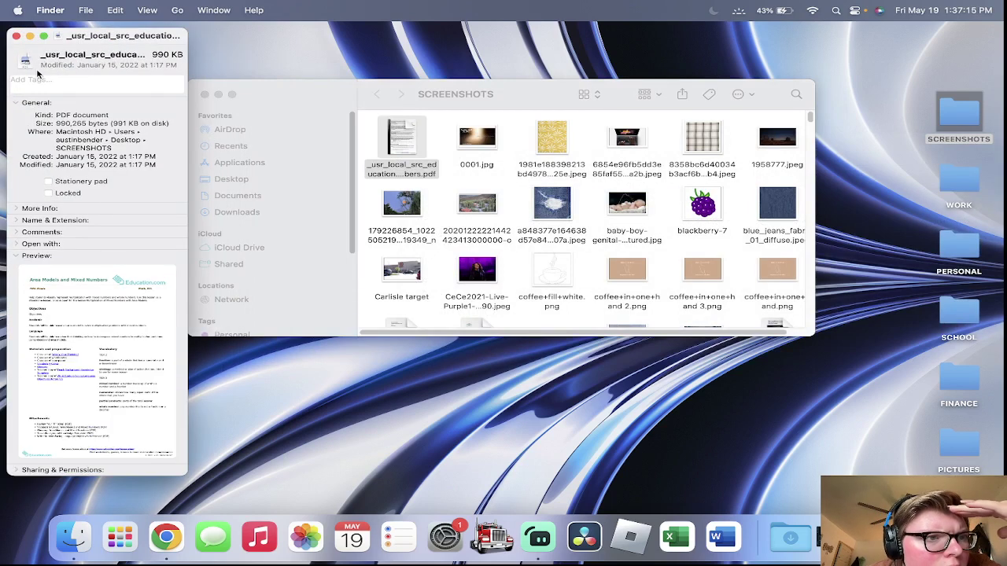
{"action": "left_click", "coordinate": [16, 36]}
Step: Move the files in the first two rows of the SCREENSHOTS folder to the Trash, from the education PDF through the blue jeans fabric image
{"action": "mouse_move", "coordinate": [401, 141]}
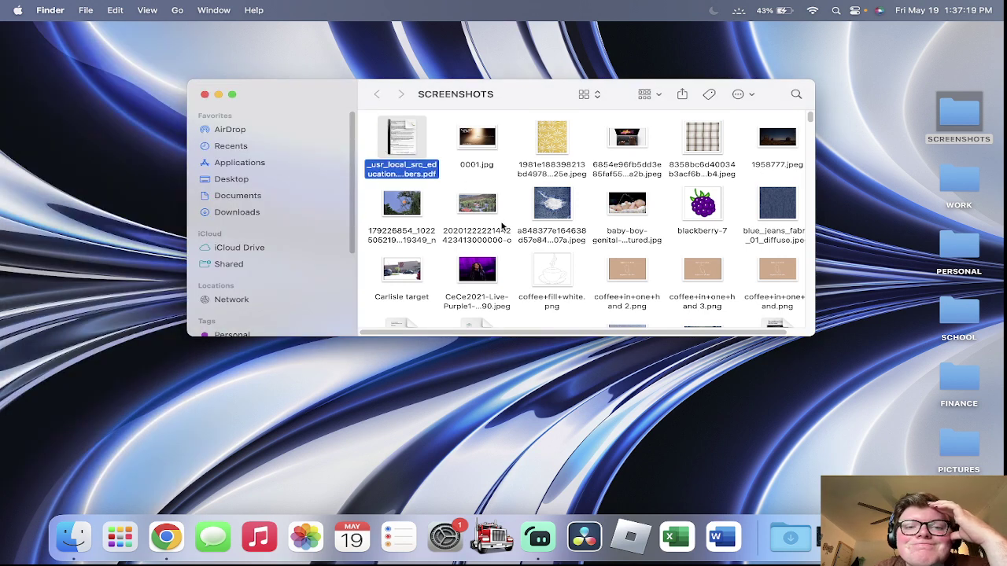
{"action": "left_click_drag", "start_coordinate": [413, 124], "coordinate": [793, 536]}
{"action": "left_click_drag", "start_coordinate": [469, 142], "coordinate": [791, 537]}
{"action": "left_click_drag", "start_coordinate": [561, 156], "coordinate": [784, 157]}
{"action": "left_click_drag", "start_coordinate": [793, 537], "coordinate": [793, 537]}
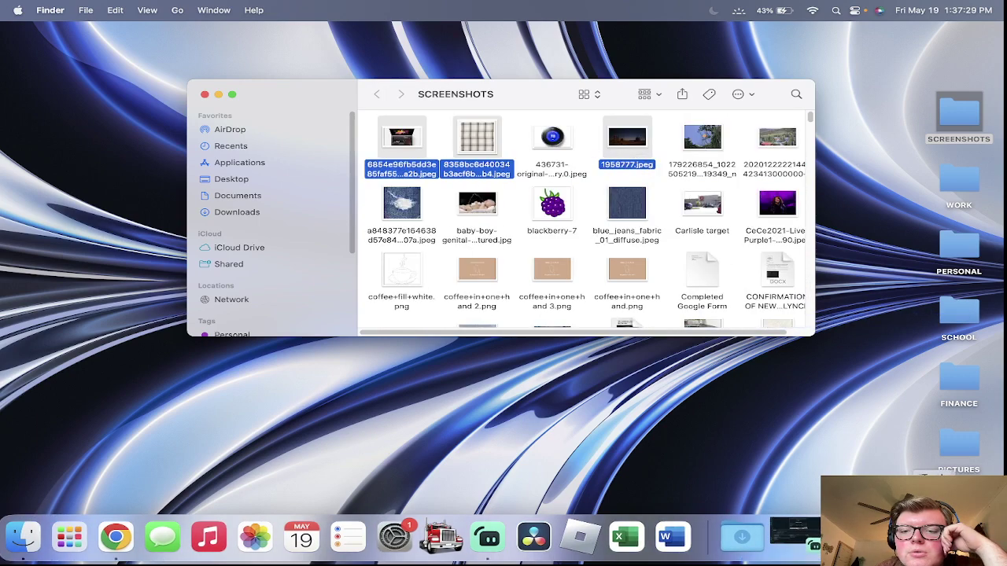
{"action": "left_click_drag", "start_coordinate": [367, 183], "coordinate": [904, 538]}
{"action": "left_click_drag", "start_coordinate": [741, 536], "coordinate": [741, 537]}
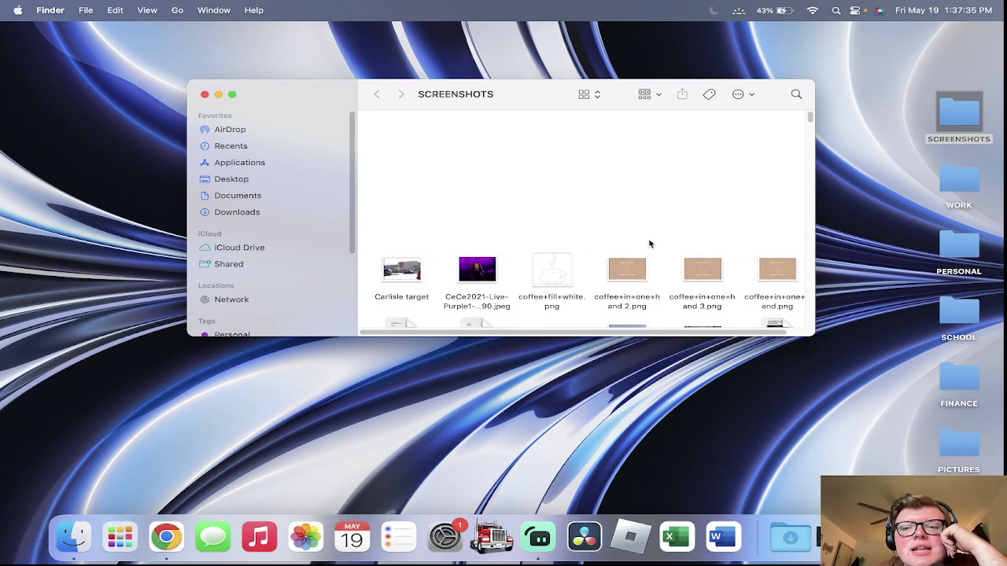
Step: Move the row of files from Carlisle target through the coffee images, plus Completed Google Form, to the Trash
{"action": "left_click_drag", "start_coordinate": [383, 222], "coordinate": [806, 275]}
{"action": "left_click_drag", "start_coordinate": [401, 238], "coordinate": [791, 536]}
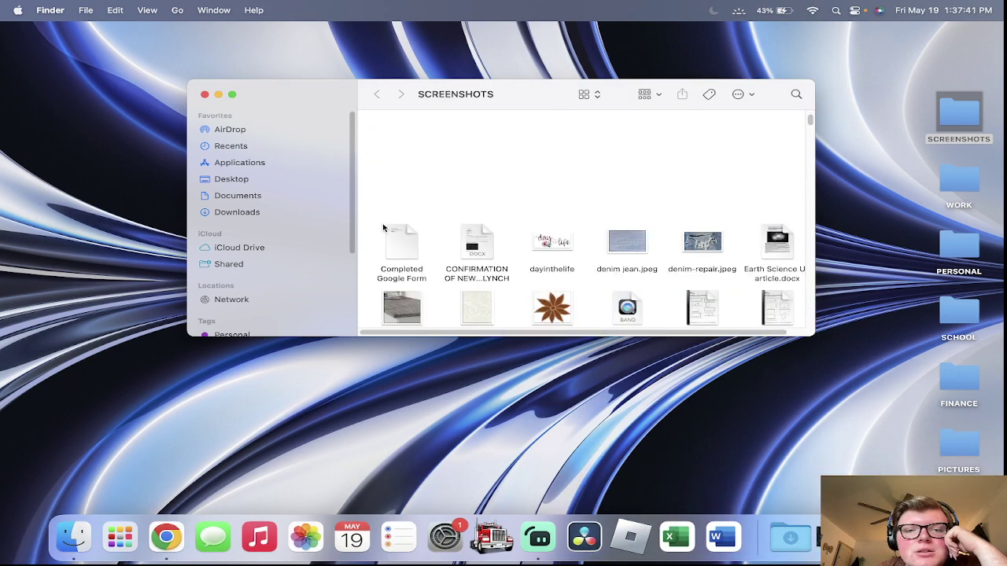
{"action": "left_click_drag", "start_coordinate": [384, 230], "coordinate": [734, 271]}
{"action": "left_click", "coordinate": [401, 248]}
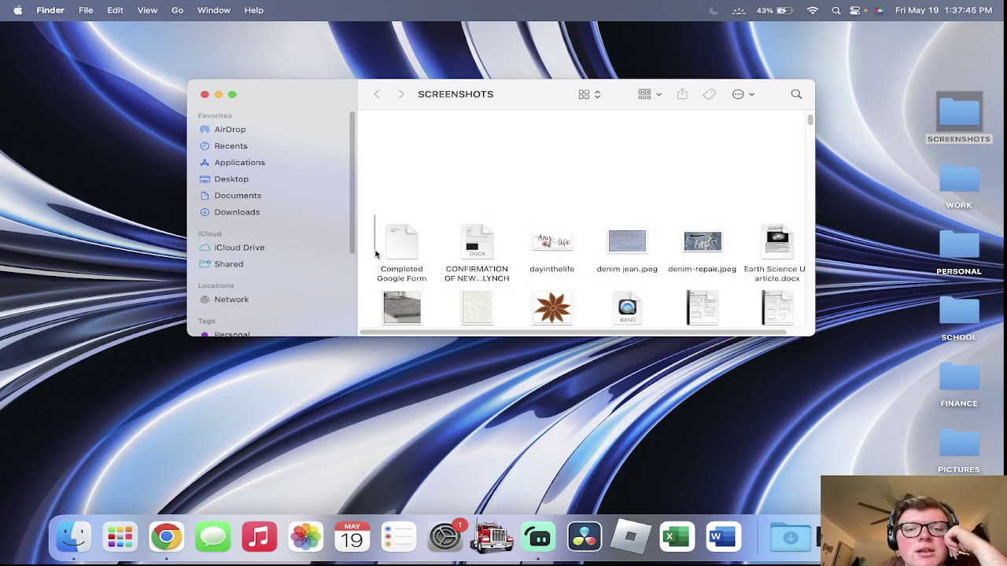
{"action": "left_click_drag", "start_coordinate": [401, 243], "coordinate": [955, 448]}
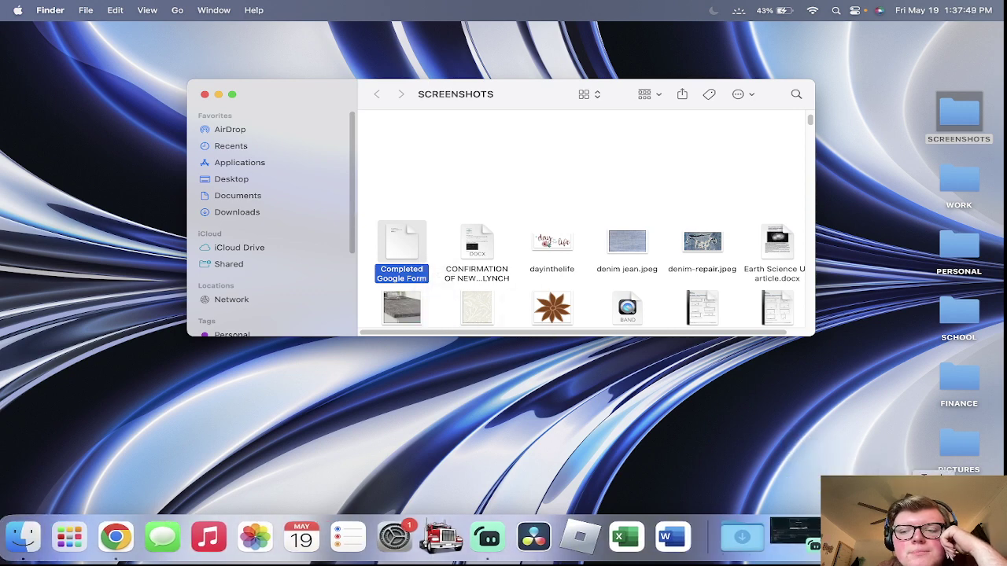
Step: Open the new checking confirmation document in Word to check its contents, close it and quit Word
{"action": "left_click", "coordinate": [477, 245]}
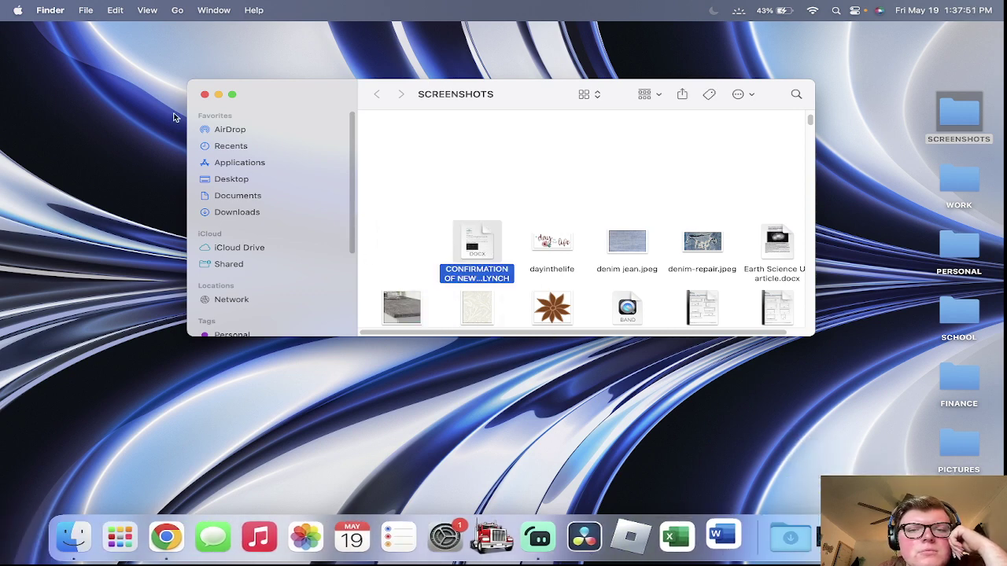
{"action": "left_click", "coordinate": [716, 537]}
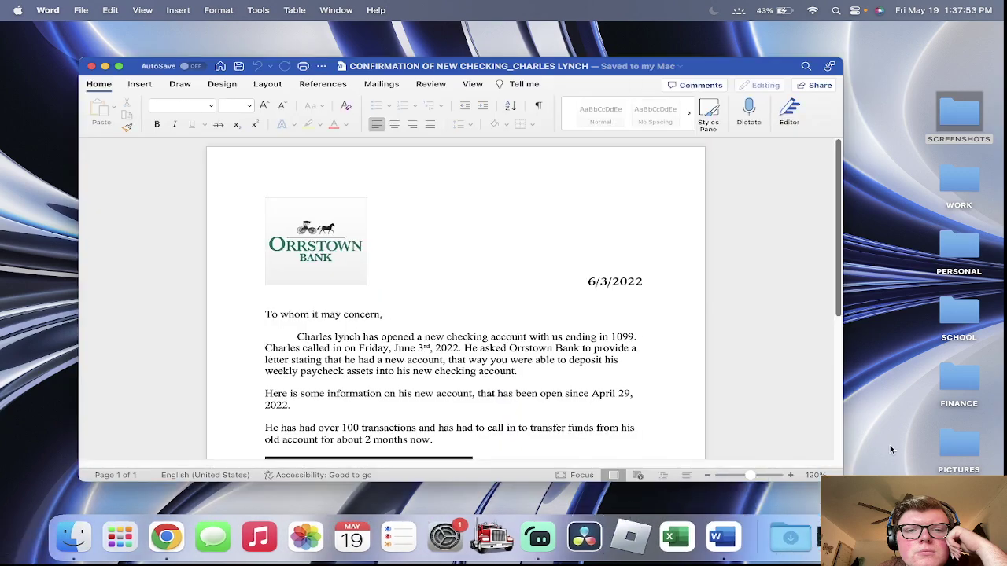
{"action": "left_click", "coordinate": [865, 460]}
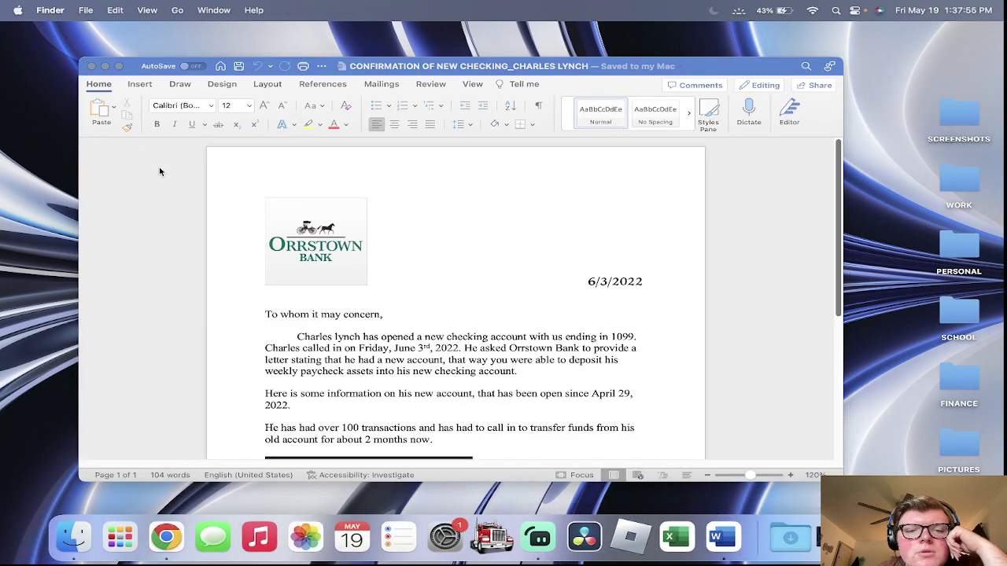
{"action": "left_click", "coordinate": [91, 67]}
{"action": "right_click", "coordinate": [720, 534]}
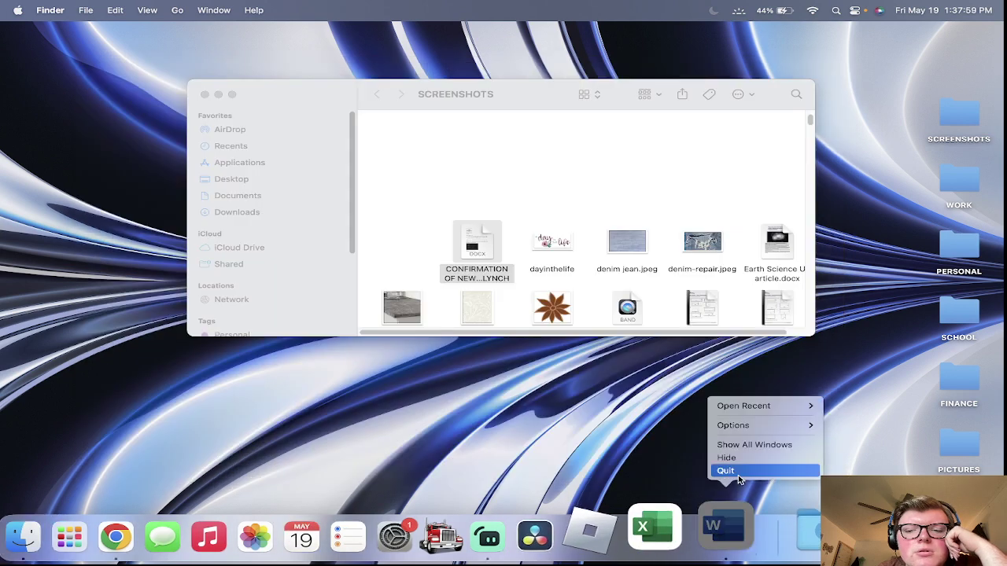
{"action": "left_click", "coordinate": [727, 470]}
Step: Move the checking confirmation document, dayinthelife, denim jean.jpeg and denim-repair.jpeg to the Trash
{"action": "left_click", "coordinate": [560, 245]}
{"action": "left_click", "coordinate": [627, 242], "text": "super"}
{"action": "left_click_drag", "start_coordinate": [452, 245], "coordinate": [721, 235]}
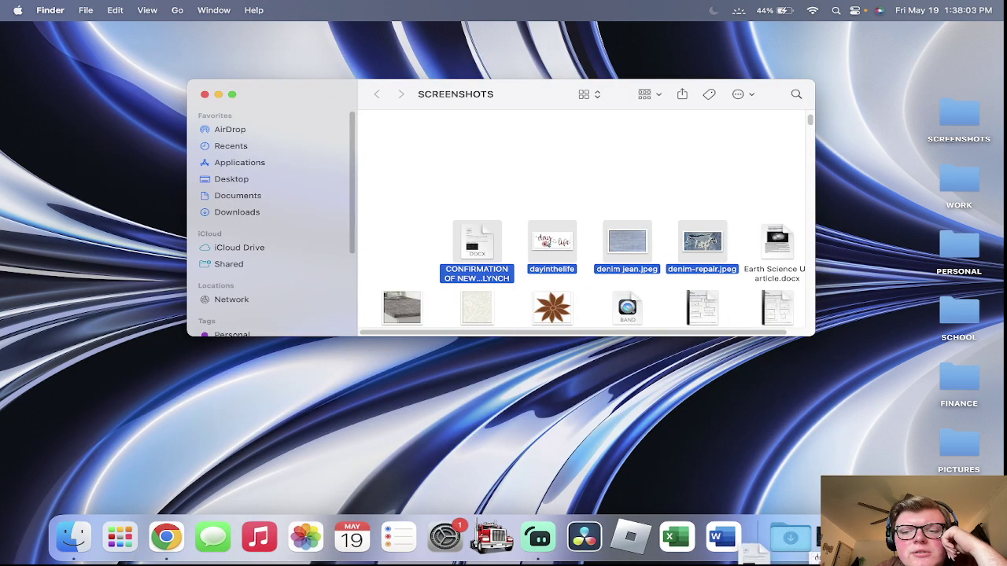
{"action": "left_click_drag", "start_coordinate": [787, 540], "coordinate": [790, 538]}
Step: Move the ekbacken, Floral Print, flower and Goodness Of God files and the row starting with Hello there teachers to the Trash
{"action": "scroll", "coordinate": [535, 283], "scroll_direction": "down", "scroll_amount": 2}
{"action": "scroll", "coordinate": [417, 236], "scroll_direction": "down", "scroll_amount": 3}
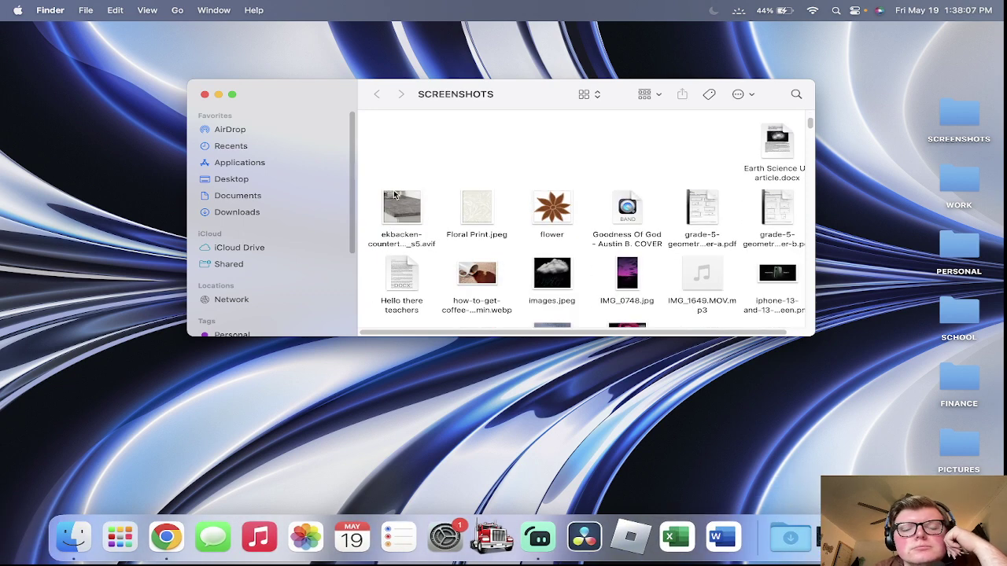
{"action": "left_click_drag", "start_coordinate": [378, 190], "coordinate": [952, 441]}
{"action": "left_click_drag", "start_coordinate": [378, 223], "coordinate": [791, 538]}
{"action": "left_click_drag", "start_coordinate": [737, 272], "coordinate": [790, 537]}
Step: Move the row of images starting with is-jesus-the-only-way and the row starting with make+today+happy+ipad to the Trash
{"action": "scroll", "coordinate": [534, 258], "scroll_direction": "down", "scroll_amount": 2}
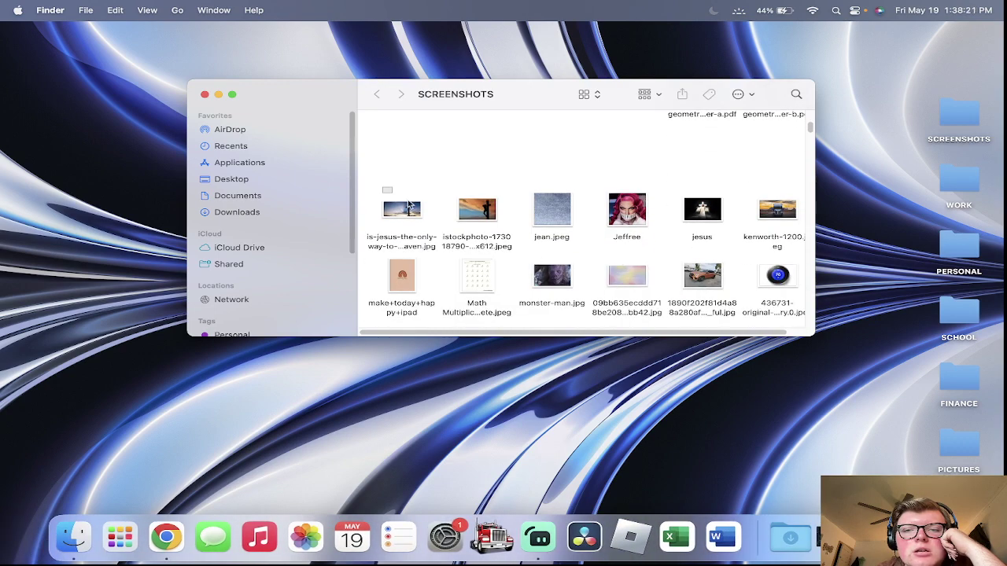
{"action": "left_click_drag", "start_coordinate": [383, 191], "coordinate": [786, 236]}
{"action": "left_click_drag", "start_coordinate": [627, 212], "coordinate": [790, 537]}
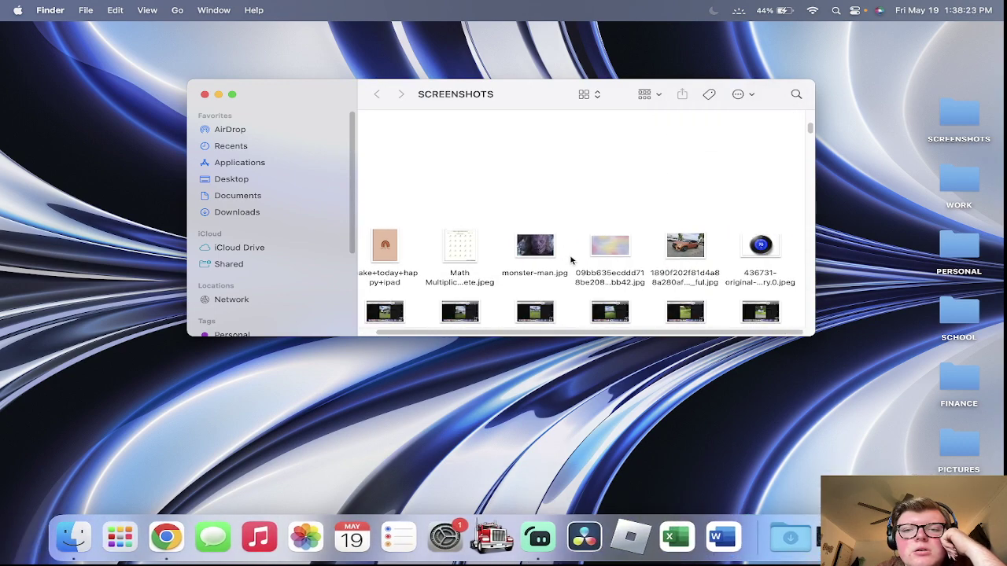
{"action": "left_click_drag", "start_coordinate": [375, 224], "coordinate": [786, 271]}
{"action": "left_click_drag", "start_coordinate": [684, 248], "coordinate": [790, 538]}
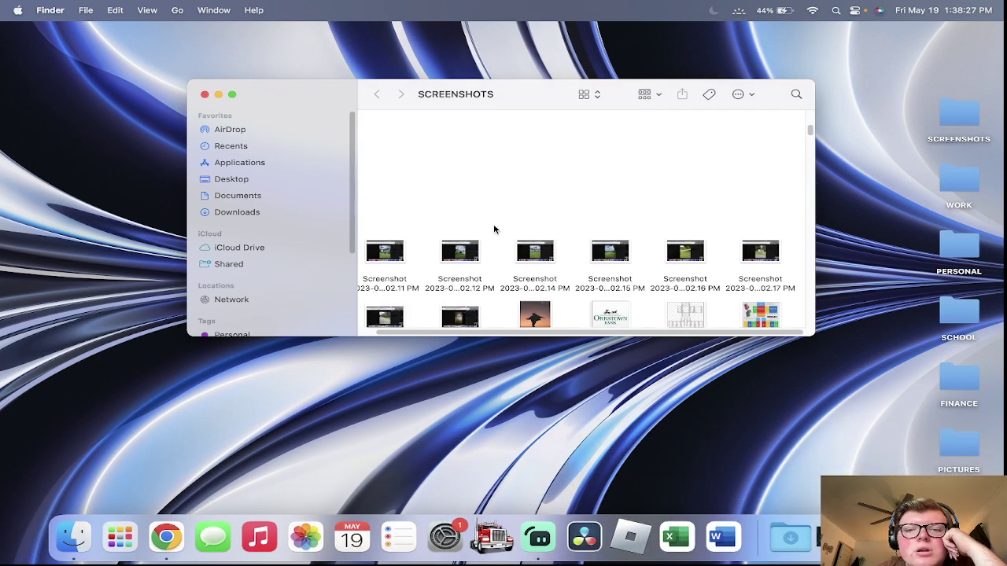
Step: Look through the remaining screenshots and view the SCREENSHOTS folder's size information, closing the info window when done
{"action": "scroll", "coordinate": [582, 247], "scroll_direction": "down", "scroll_amount": 5}
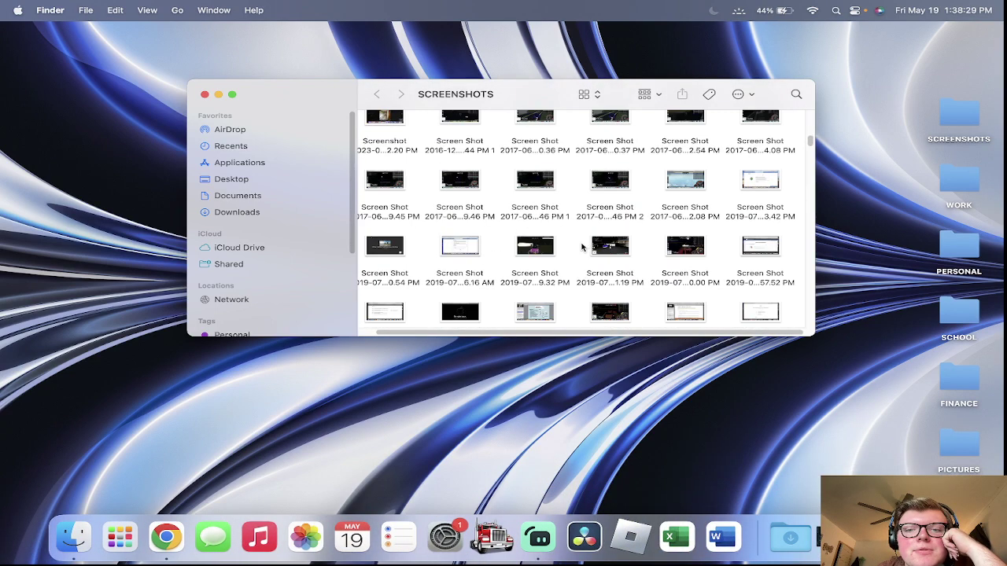
{"action": "scroll", "coordinate": [582, 249], "scroll_direction": "up", "scroll_amount": 5}
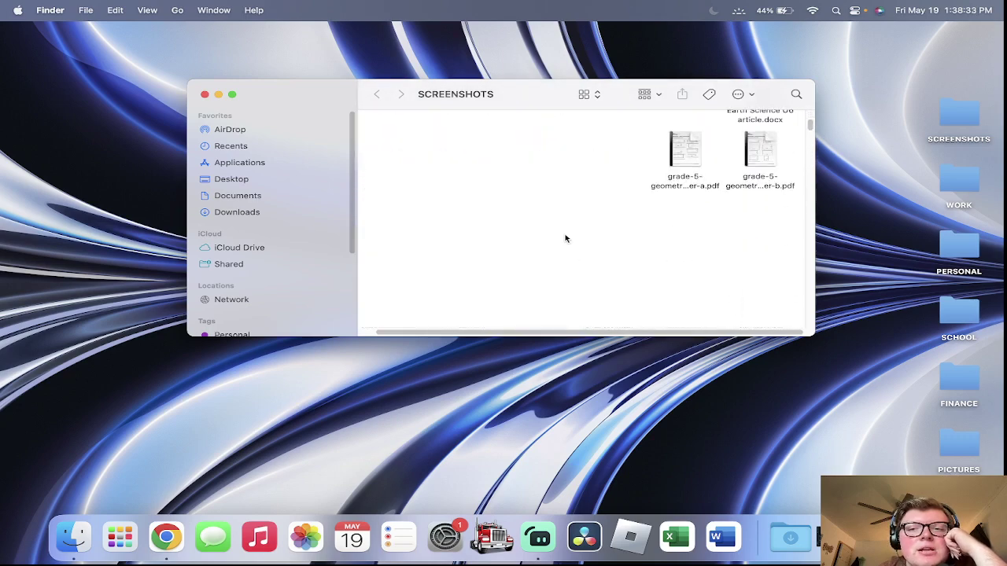
{"action": "right_click", "coordinate": [549, 194]}
{"action": "left_click", "coordinate": [581, 219]}
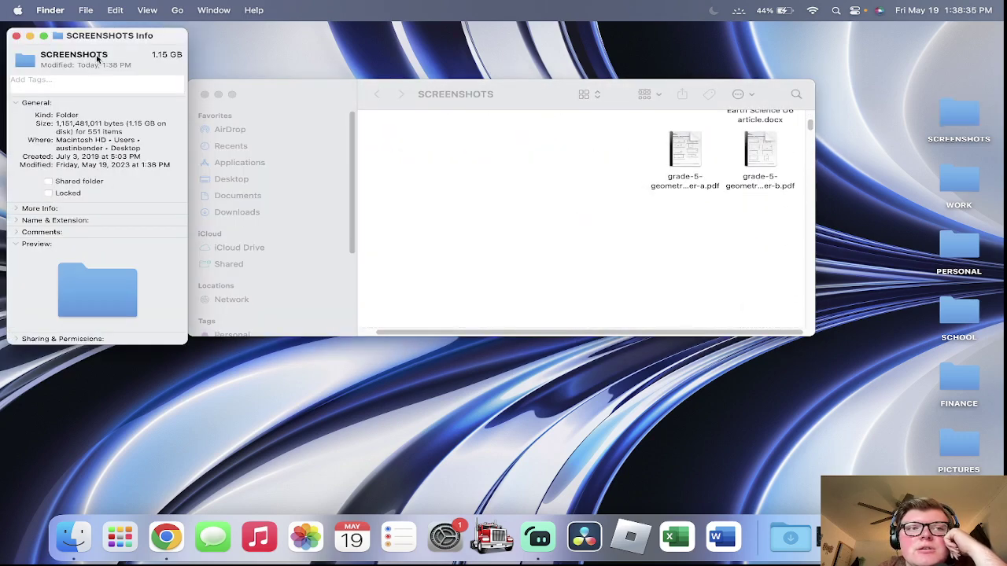
{"action": "left_click", "coordinate": [17, 37]}
Step: Sort the SCREENSHOTS folder's items by Name
{"action": "right_click", "coordinate": [458, 215]}
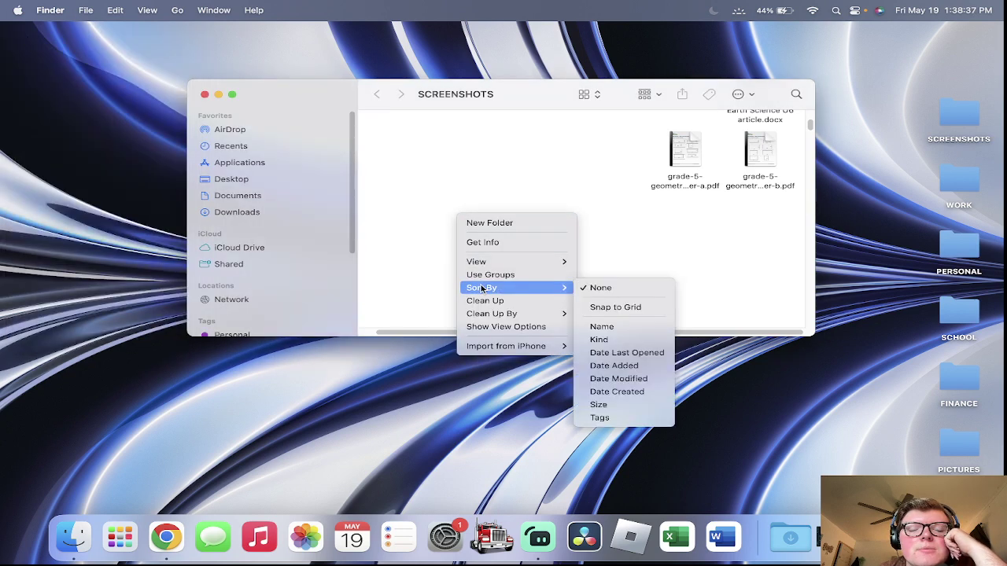
{"action": "mouse_move", "coordinate": [484, 315]}
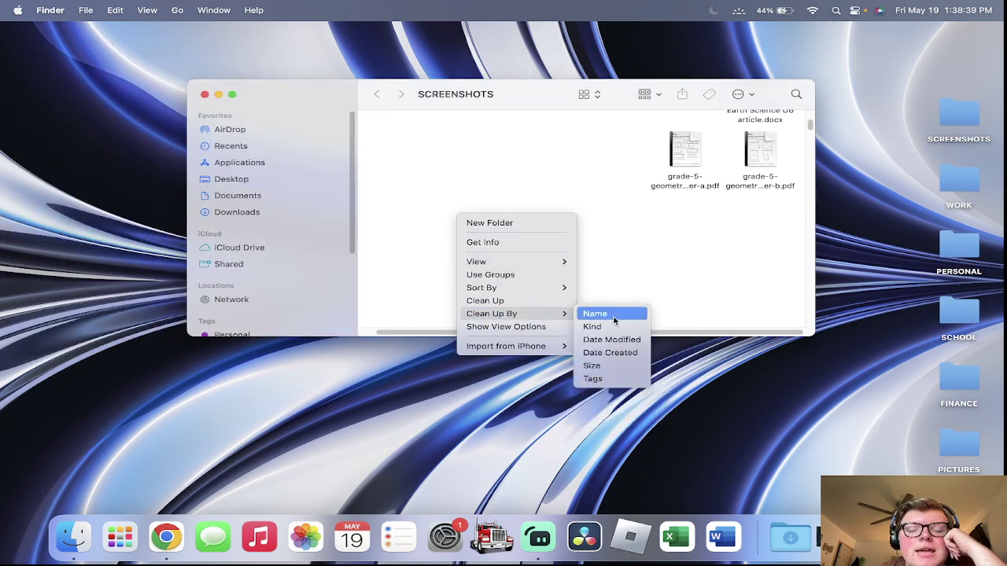
{"action": "mouse_move", "coordinate": [511, 292]}
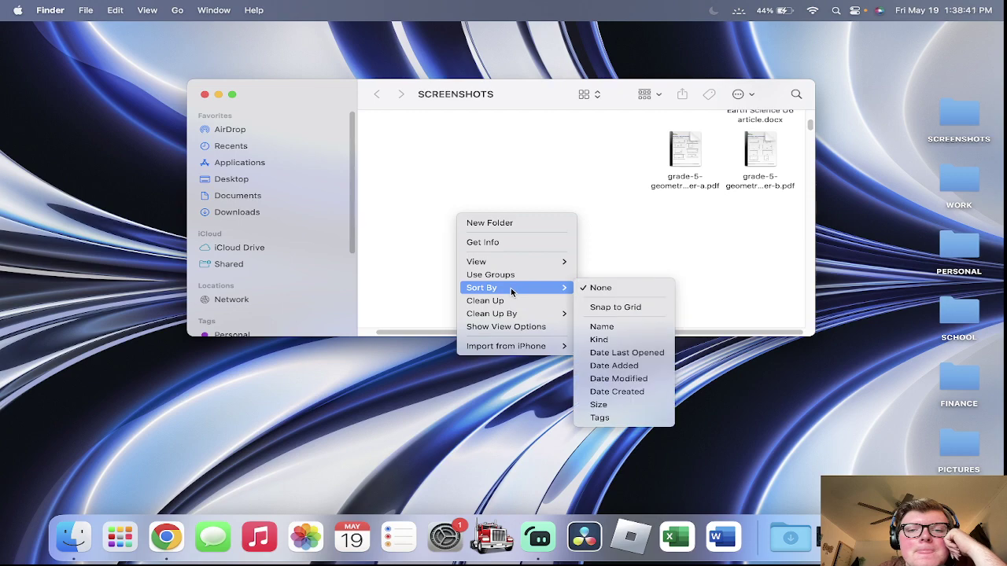
{"action": "left_click", "coordinate": [606, 328]}
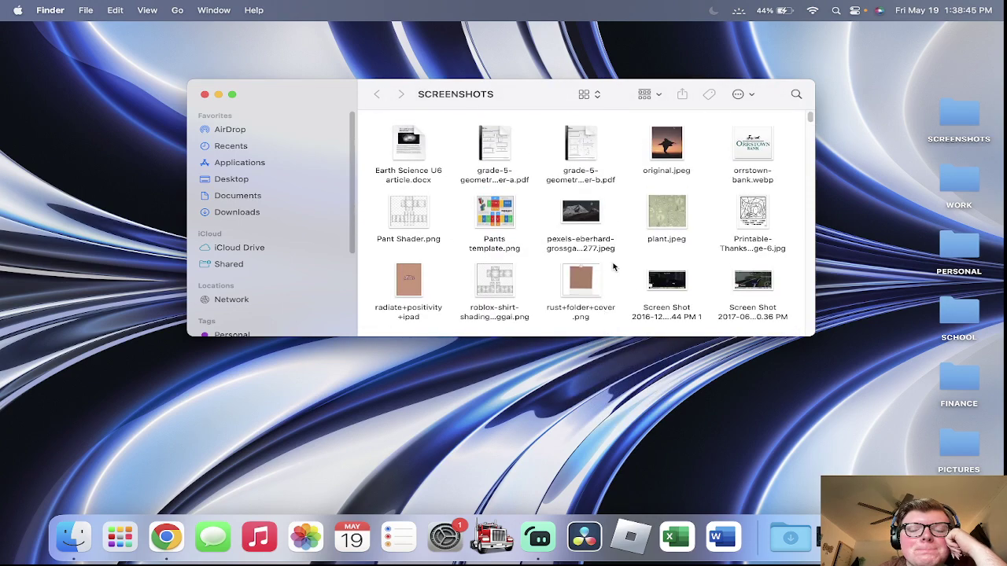
Step: Sort the SCREENSHOTS folder's items by Date Added
{"action": "scroll", "coordinate": [640, 289], "scroll_direction": "down", "scroll_amount": 10}
{"action": "right_click", "coordinate": [706, 236]}
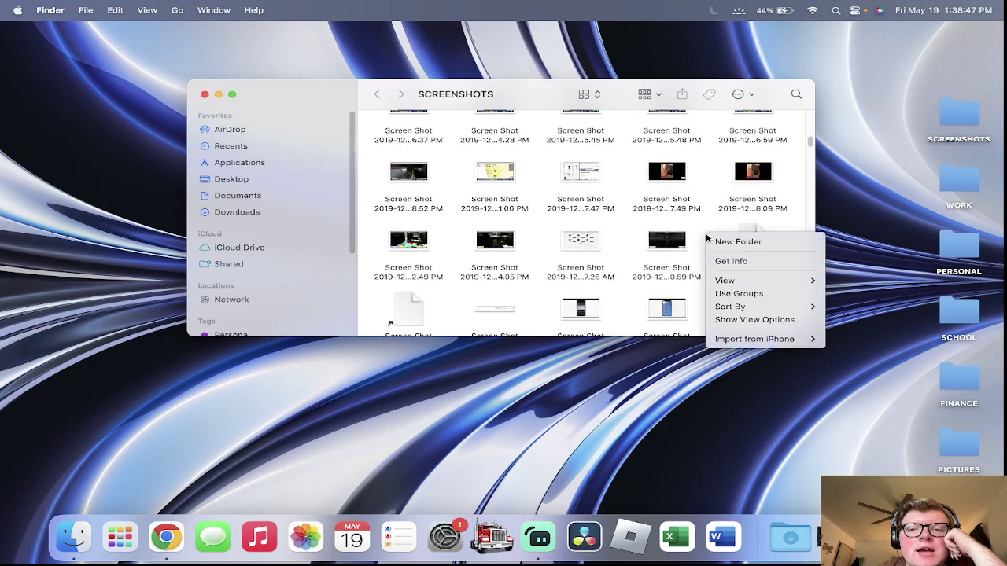
{"action": "mouse_move", "coordinate": [728, 307]}
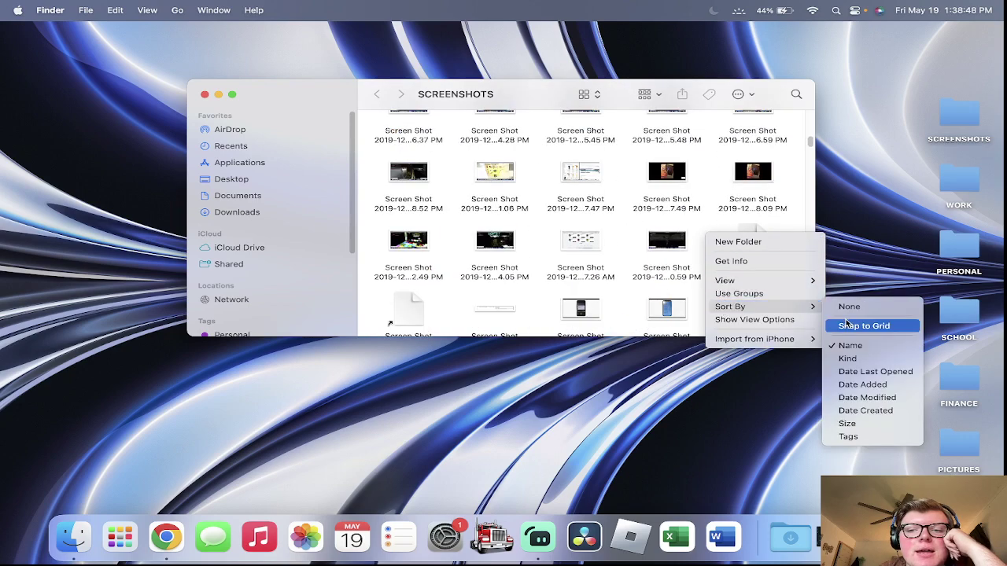
{"action": "left_click", "coordinate": [863, 385]}
Step: Sort the SCREENSHOTS folder's items by Date Created and return to the start of the list
{"action": "right_click", "coordinate": [719, 290]}
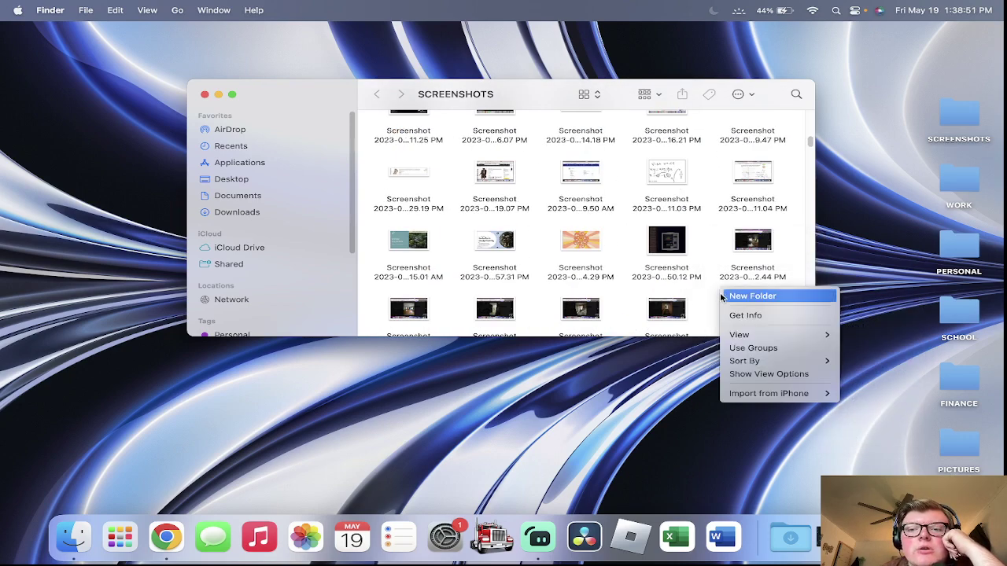
{"action": "mouse_move", "coordinate": [751, 335]}
{"action": "mouse_move", "coordinate": [743, 360]}
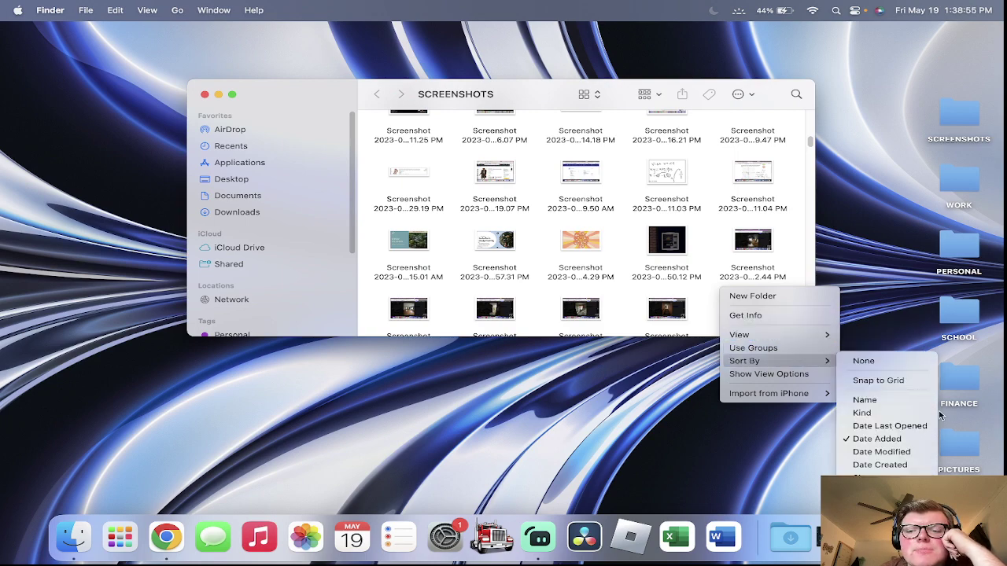
{"action": "left_click", "coordinate": [916, 466]}
{"action": "scroll", "coordinate": [535, 231], "scroll_direction": "up", "scroll_amount": 5}
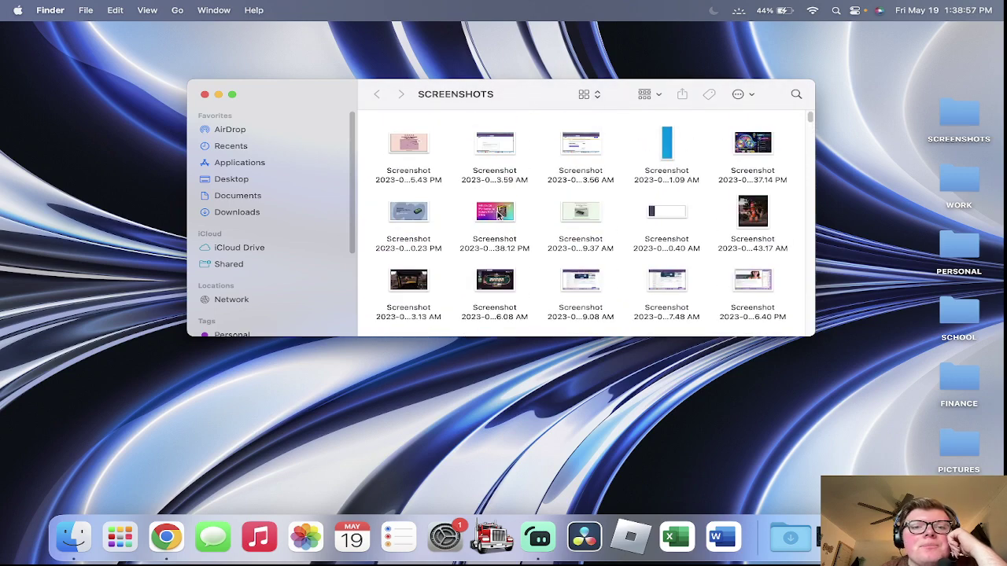
Step: View the newest screenshot and the ones from 2016-12-03 and 2017-06-19, closing each, and close the SCREENSHOTS folder
{"action": "double_click", "coordinate": [409, 146]}
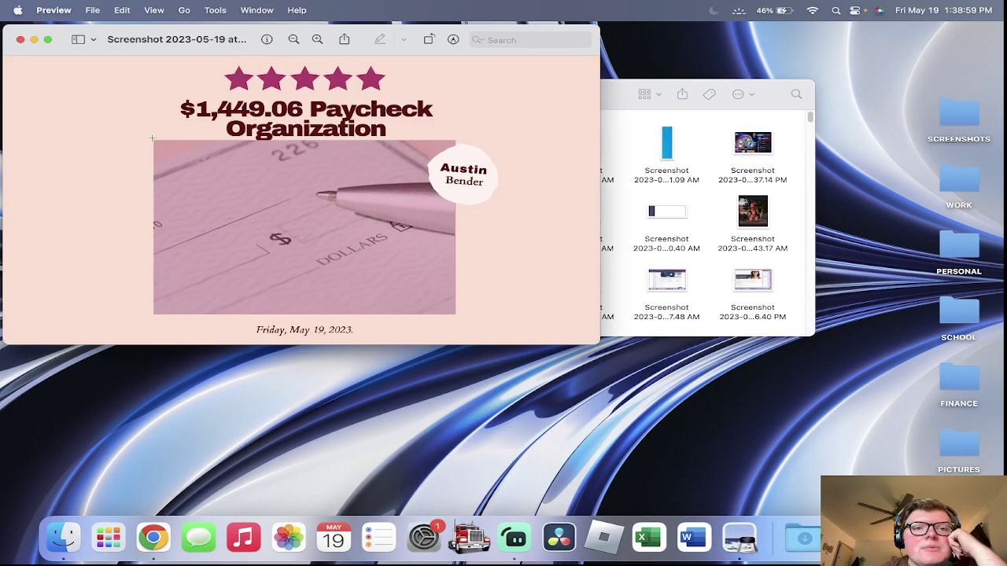
{"action": "left_click", "coordinate": [21, 40]}
{"action": "scroll", "coordinate": [798, 135], "scroll_direction": "down", "scroll_amount": 15}
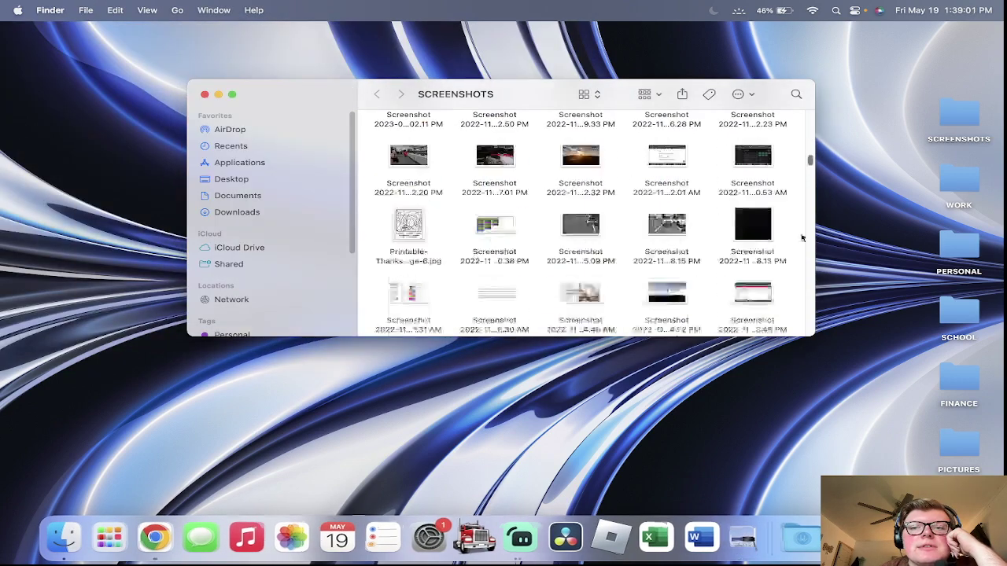
{"action": "double_click", "coordinate": [667, 293]}
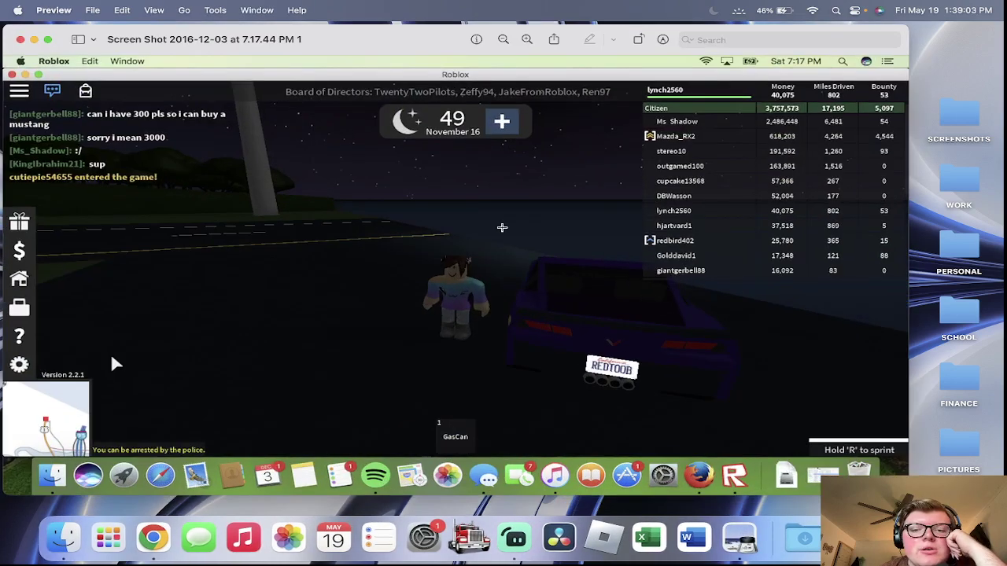
{"action": "left_click", "coordinate": [20, 39]}
{"action": "double_click", "coordinate": [584, 293]}
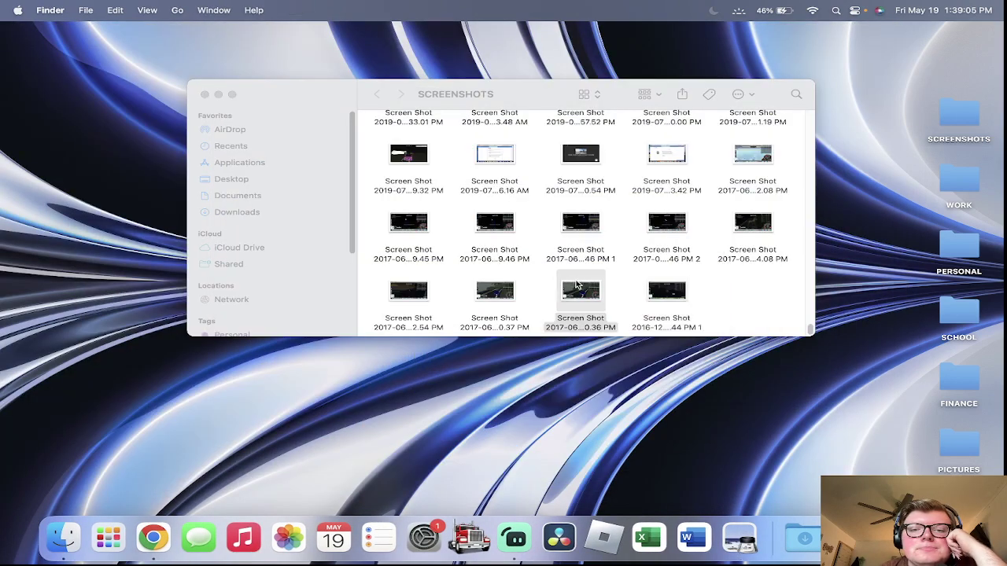
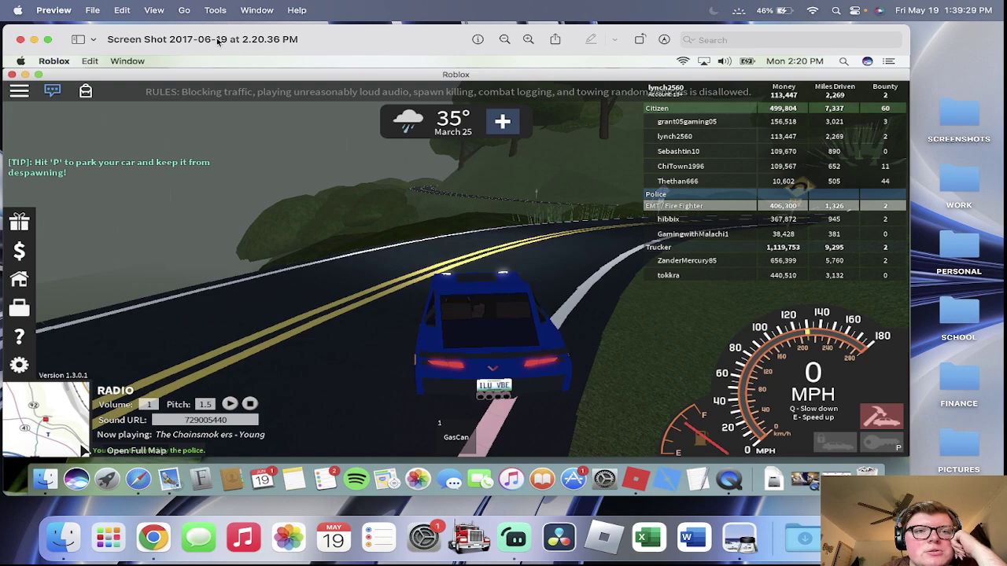
{"action": "left_click", "coordinate": [34, 41]}
{"action": "left_click", "coordinate": [324, 136]}
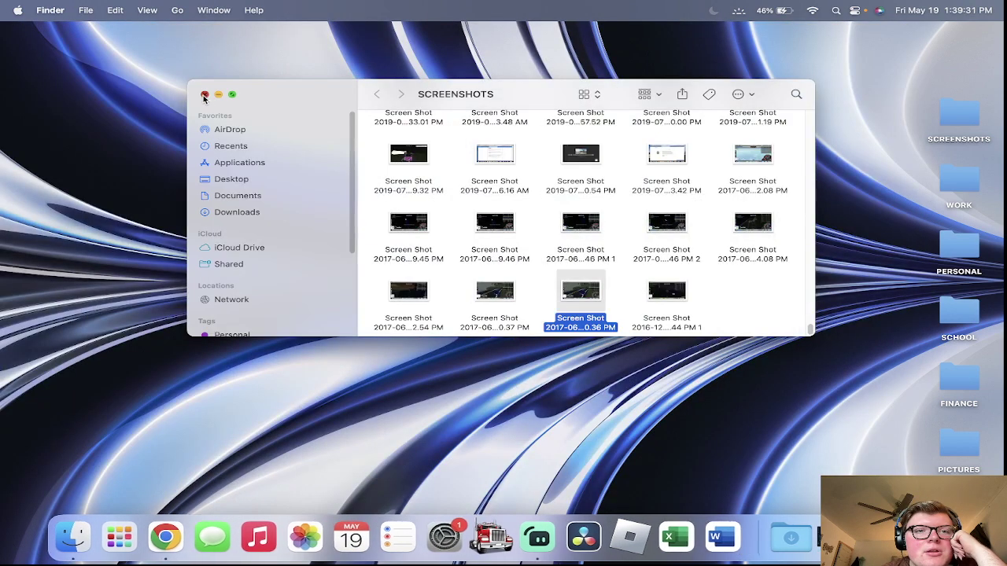
{"action": "key", "text": "super+w"}
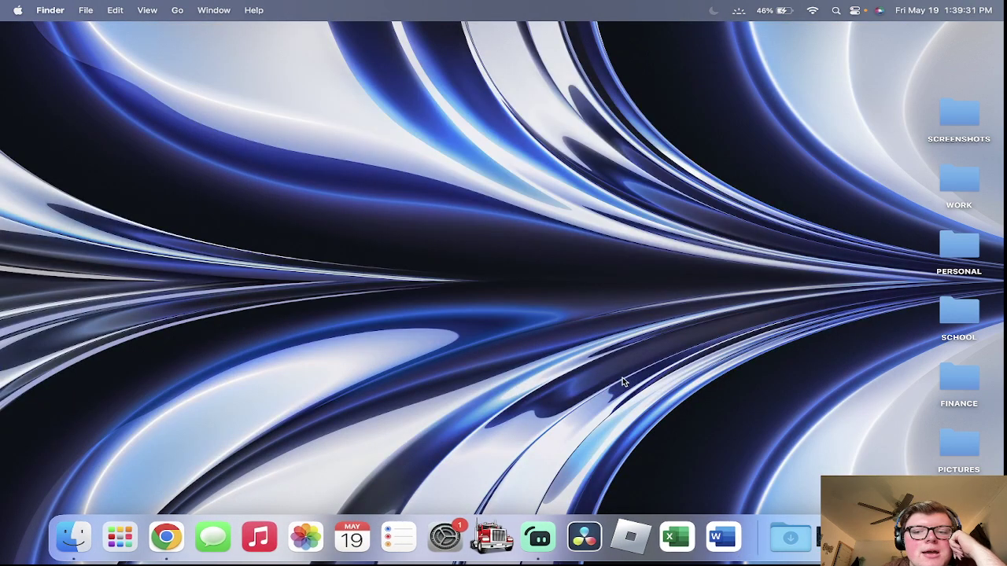
Step: Open the WORK folder and move the unneeded screenshot and the Apple promo image in its last row to the Trash
{"action": "double_click", "coordinate": [961, 179]}
{"action": "scroll", "coordinate": [699, 262], "scroll_direction": "up", "scroll_amount": 4}
{"action": "left_click_drag", "start_coordinate": [629, 311], "coordinate": [791, 537]}
{"action": "left_click", "coordinate": [518, 371]}
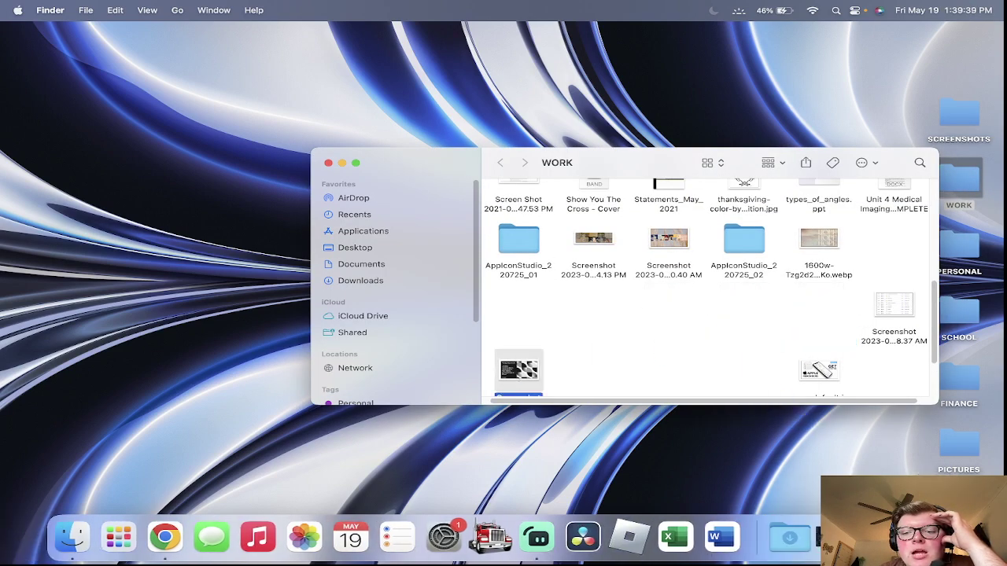
{"action": "left_click_drag", "start_coordinate": [518, 371], "coordinate": [790, 538]}
{"action": "left_click", "coordinate": [818, 370]}
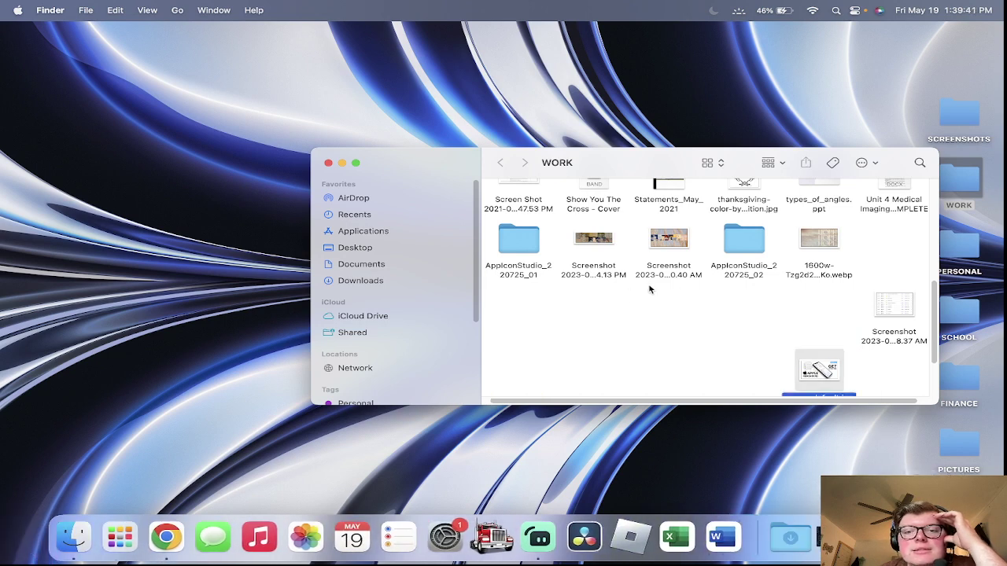
Step: Move the two 2023 screenshots beside the AppIconStudio_220725_01 folder and the 1600w-Tzg2d2...Ko.webp image to the Trash
{"action": "left_click_drag", "start_coordinate": [593, 303], "coordinate": [744, 307]}
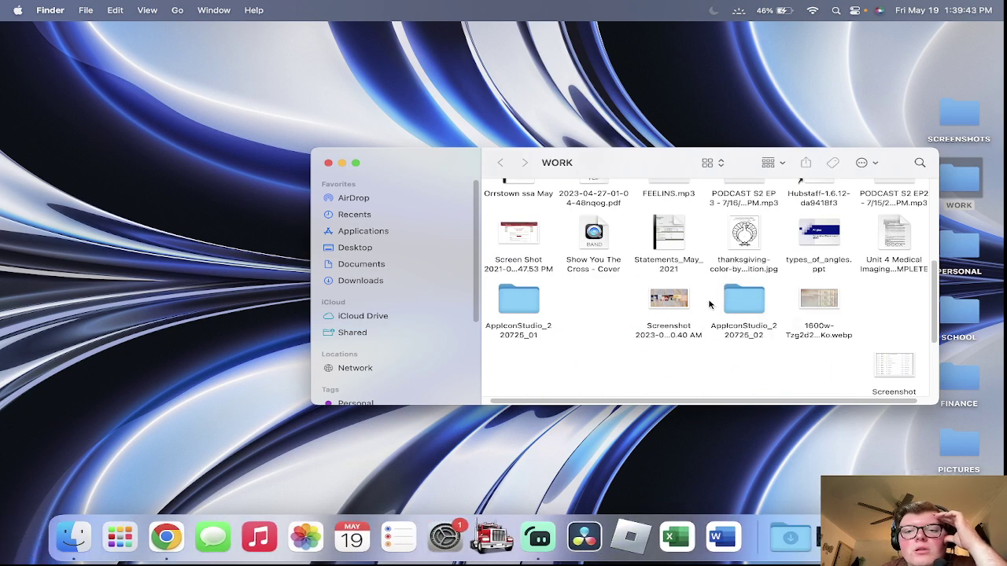
{"action": "left_click", "coordinate": [669, 302]}
{"action": "left_click_drag", "start_coordinate": [669, 302], "coordinate": [790, 538]}
{"action": "left_click_drag", "start_coordinate": [793, 318], "coordinate": [791, 236]}
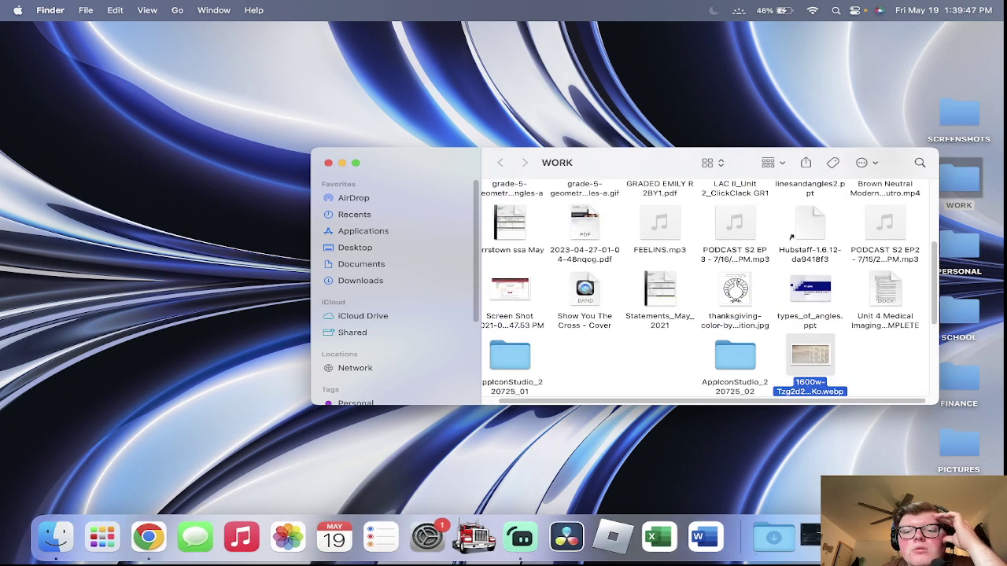
{"action": "key", "text": "super+BackSpace"}
Step: Re-sort the WORK folder's items and move Statements_May_2021 and Orrstown ssa May to the Trash
{"action": "right_click", "coordinate": [622, 351]}
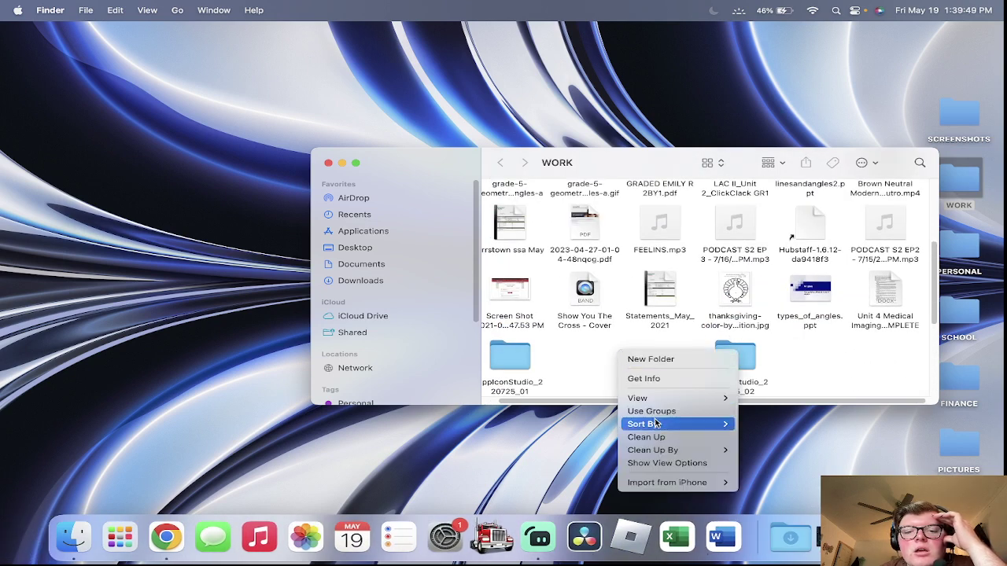
{"action": "mouse_move", "coordinate": [654, 424]}
{"action": "left_click", "coordinate": [777, 475]}
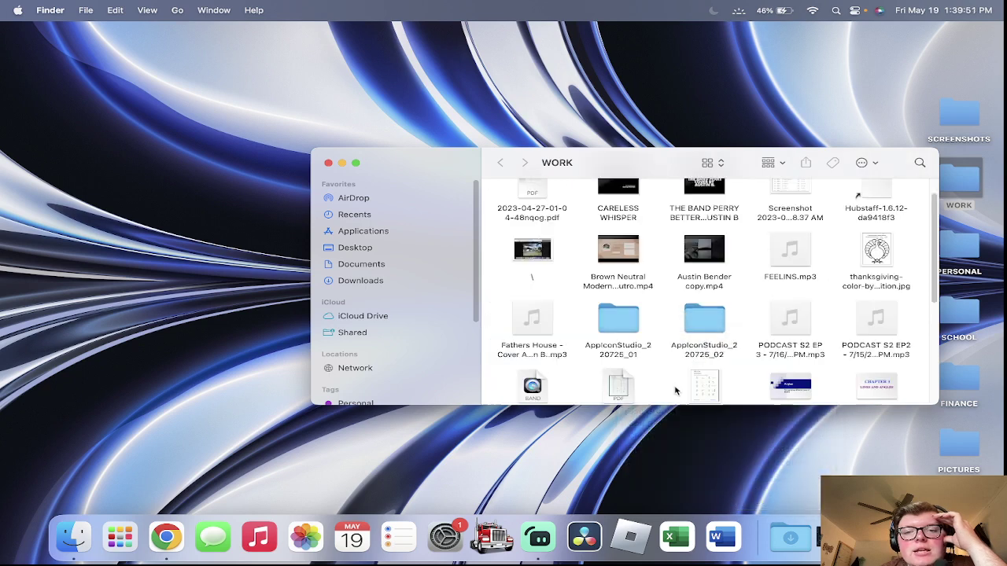
{"action": "scroll", "coordinate": [742, 315], "scroll_direction": "down", "scroll_amount": 3}
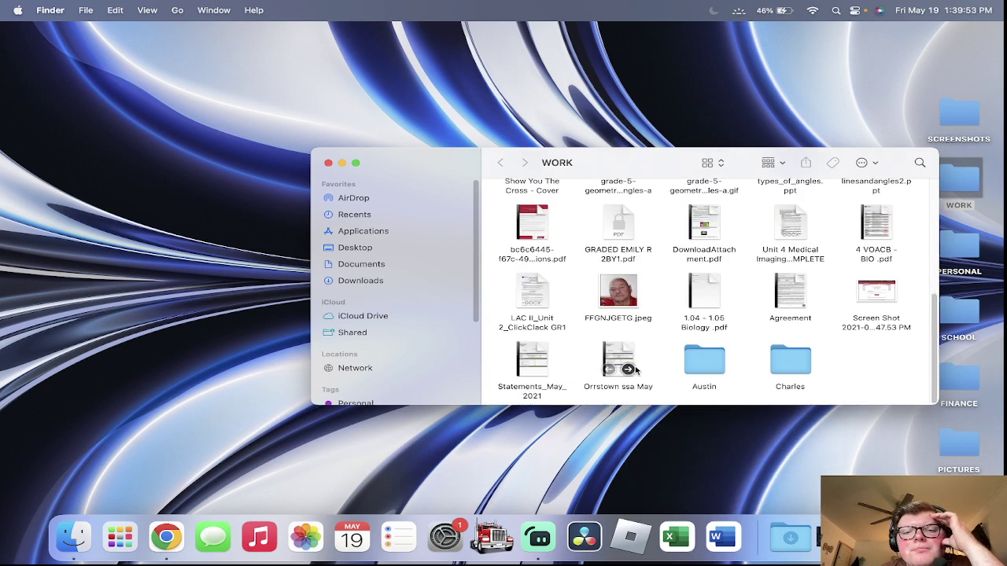
{"action": "left_click_drag", "start_coordinate": [636, 389], "coordinate": [511, 370]}
{"action": "key", "text": "super+BackSpace"}
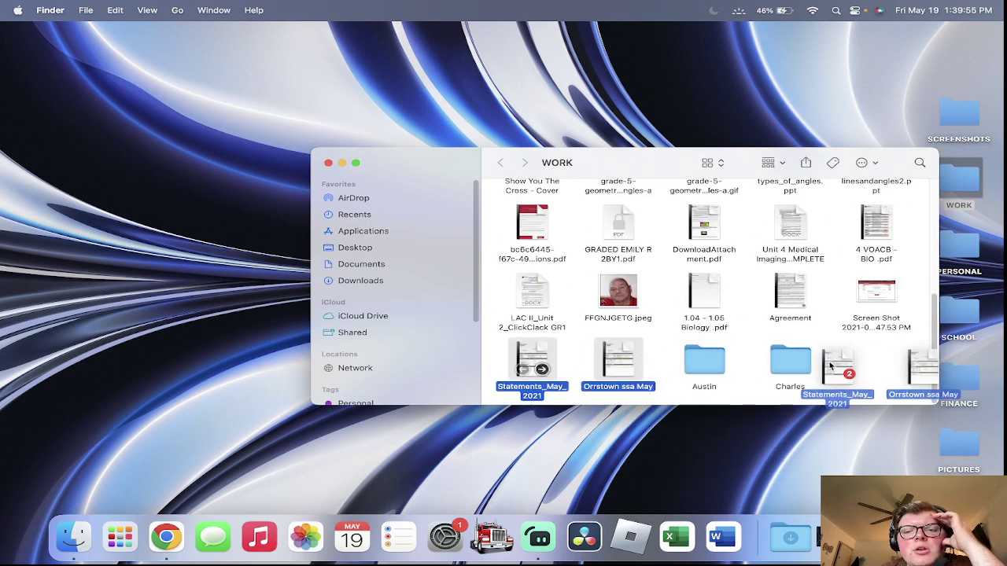
Step: Move FFGNJGETG.jpeg, the 2021 Screen Shot, Agreement, 1.04 - 1.05 Biology .pdf and LAC II_Unit 2_ClickClack GR1 to the Trash
{"action": "left_click_drag", "start_coordinate": [621, 299], "coordinate": [618, 364]}
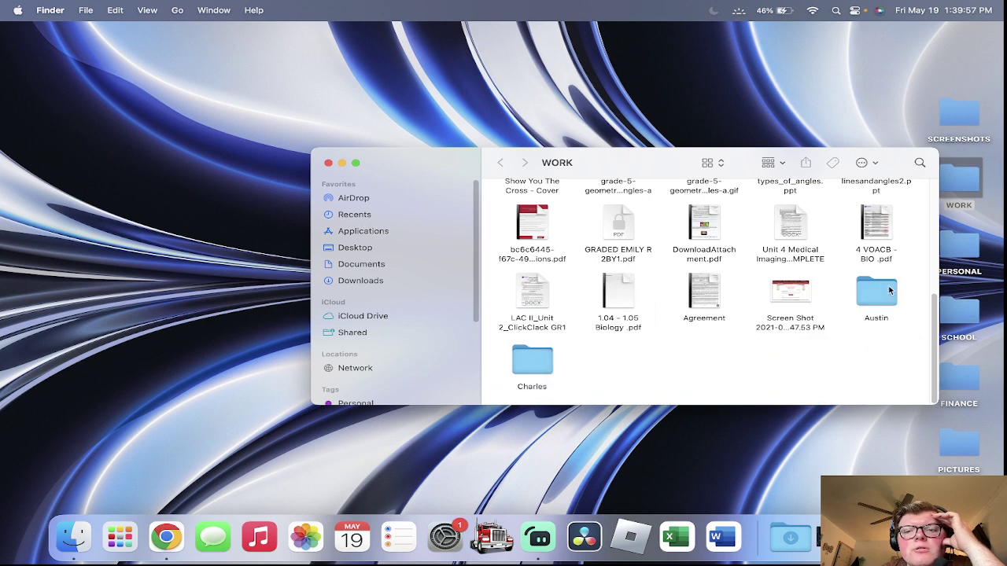
{"action": "left_click_drag", "start_coordinate": [795, 297], "coordinate": [534, 359]}
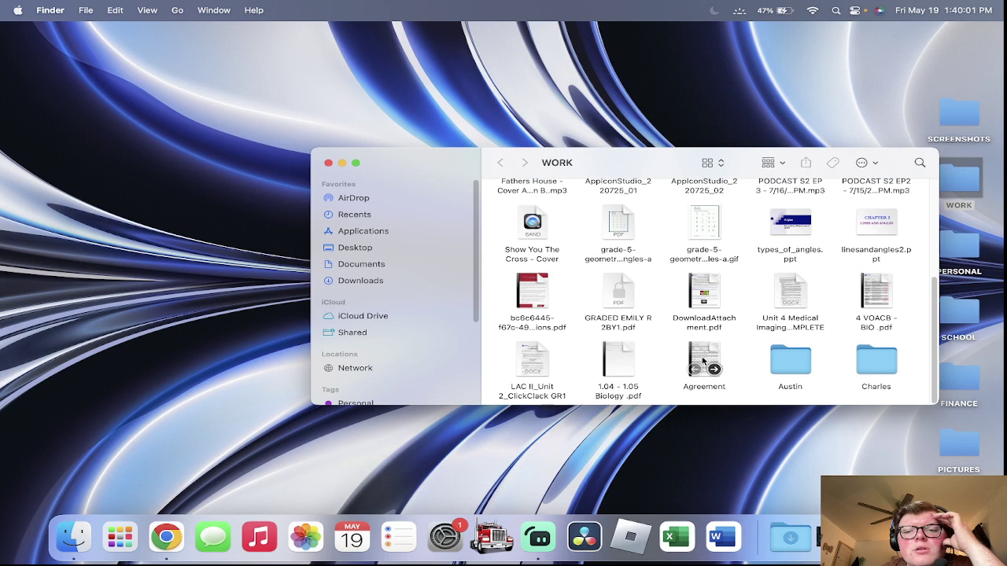
{"action": "left_click_drag", "start_coordinate": [704, 358], "coordinate": [871, 362]}
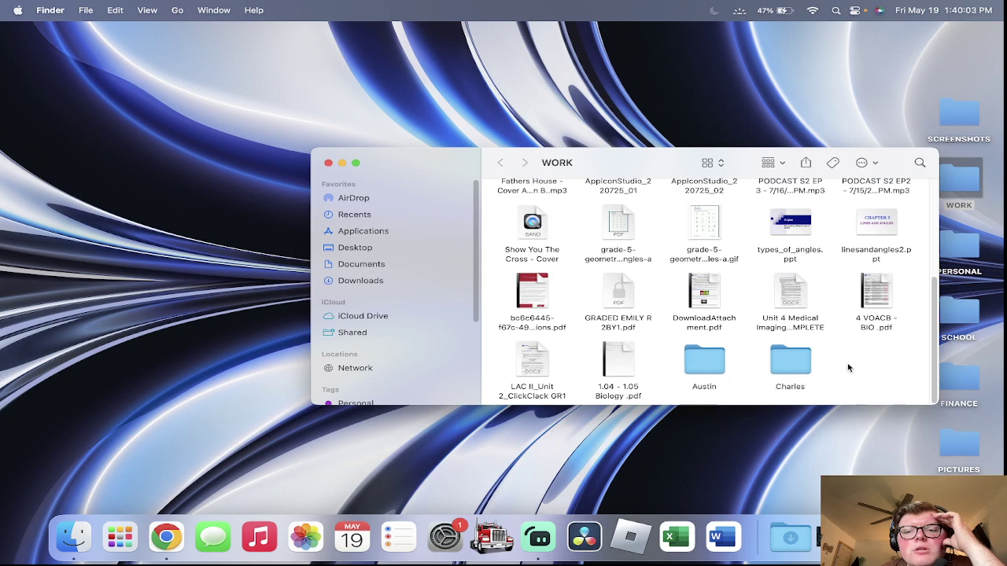
{"action": "left_click_drag", "start_coordinate": [622, 361], "coordinate": [789, 537]}
{"action": "left_click", "coordinate": [531, 362]}
{"action": "left_click_drag", "start_coordinate": [531, 362], "coordinate": [790, 537]}
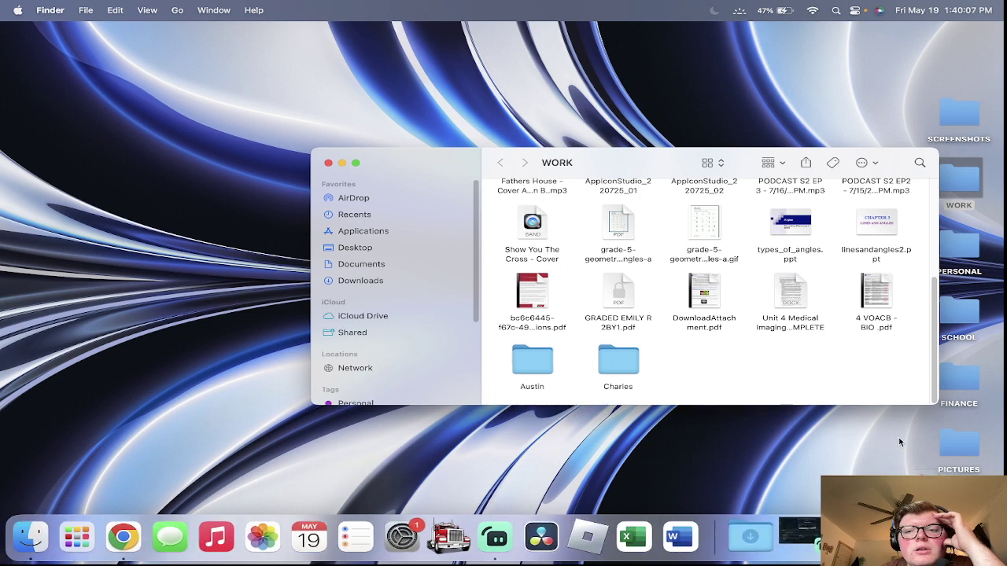
Step: Move 4 VOACB - BIO .pdf, the Unit 4 Medical Imaging document and the grade-5 geometry GIF to the Trash
{"action": "left_click", "coordinate": [875, 295]}
{"action": "left_click_drag", "start_coordinate": [876, 295], "coordinate": [790, 537]}
{"action": "left_click", "coordinate": [810, 299]}
{"action": "left_click_drag", "start_coordinate": [810, 299], "coordinate": [790, 538]}
{"action": "left_click", "coordinate": [704, 299]}
{"action": "left_click_drag", "start_coordinate": [704, 299], "coordinate": [790, 538]}
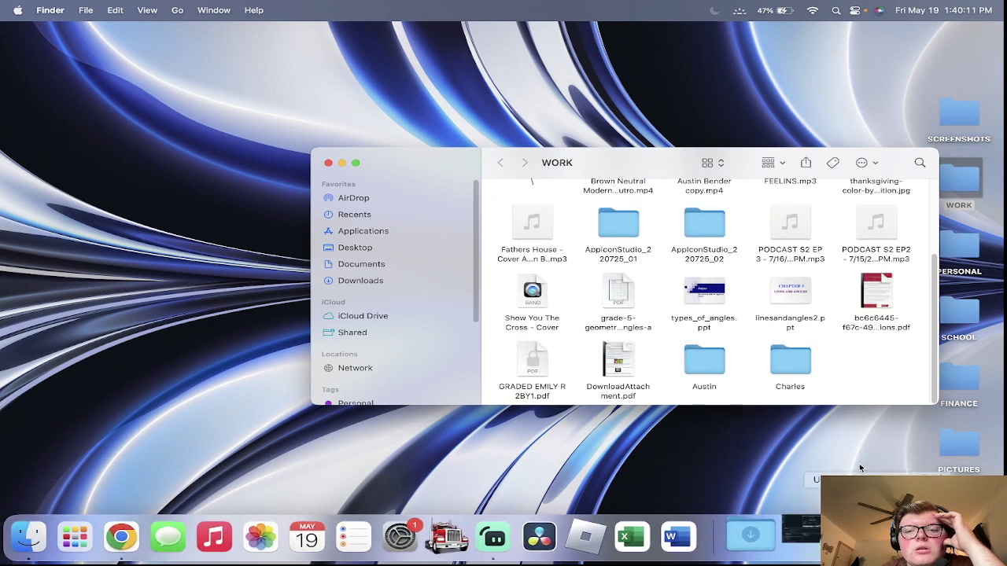
Step: Move DownloadAttachment.pdf, the locked GRADED PDF and the bc6c6445-f67c-49...ions.pdf file to the Trash
{"action": "left_click", "coordinate": [618, 366]}
{"action": "left_click_drag", "start_coordinate": [618, 365], "coordinate": [790, 538]}
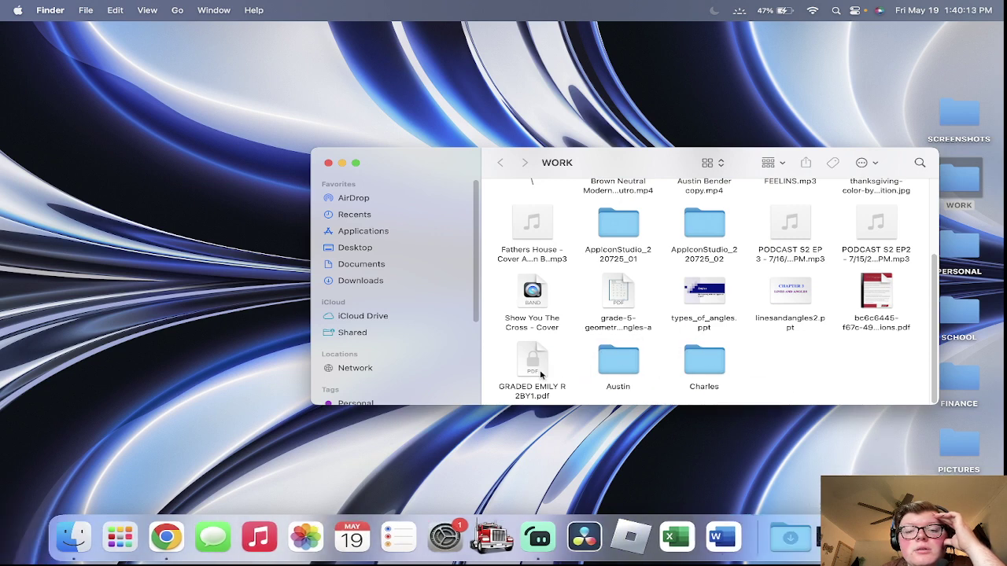
{"action": "left_click", "coordinate": [531, 362]}
{"action": "left_click_drag", "start_coordinate": [532, 361], "coordinate": [790, 538]}
{"action": "left_click", "coordinate": [876, 299]}
{"action": "left_click_drag", "start_coordinate": [875, 299], "coordinate": [789, 537]}
Step: Move linesandangles2.ppt, types_of_angles.ppt and the remaining grade-5 geometry PDF to the Trash
{"action": "left_click", "coordinate": [790, 299]}
{"action": "left_click_drag", "start_coordinate": [790, 299], "coordinate": [790, 538]}
{"action": "left_click", "coordinate": [704, 362]}
{"action": "left_click_drag", "start_coordinate": [704, 362], "coordinate": [790, 537]}
{"action": "left_click", "coordinate": [618, 361]}
{"action": "left_click_drag", "start_coordinate": [619, 361], "coordinate": [789, 537]}
Step: Move Show You The Cross - Cover, the Fathers House cover, both PODCAST S2 recordings and FEELINS.mp3 into the first person-named folder
{"action": "left_click_drag", "start_coordinate": [534, 362], "coordinate": [619, 362]}
{"action": "left_click_drag", "start_coordinate": [790, 299], "coordinate": [875, 293]}
{"action": "left_click", "coordinate": [537, 360]}
{"action": "left_click_drag", "start_coordinate": [537, 359], "coordinate": [885, 355]}
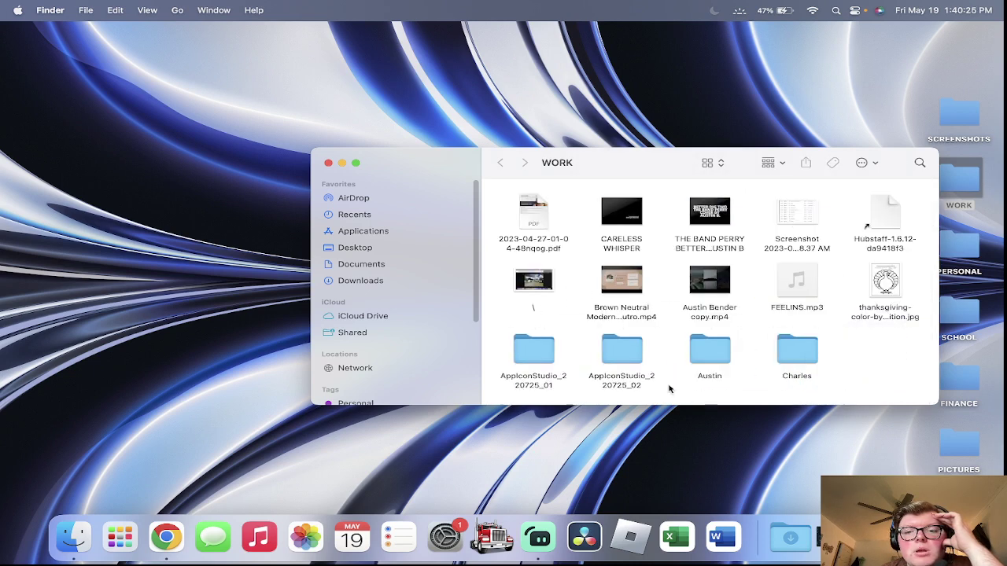
{"action": "left_click_drag", "start_coordinate": [820, 297], "coordinate": [797, 350]}
{"action": "left_click_drag", "start_coordinate": [710, 285], "coordinate": [706, 301]}
{"action": "left_click", "coordinate": [757, 317]}
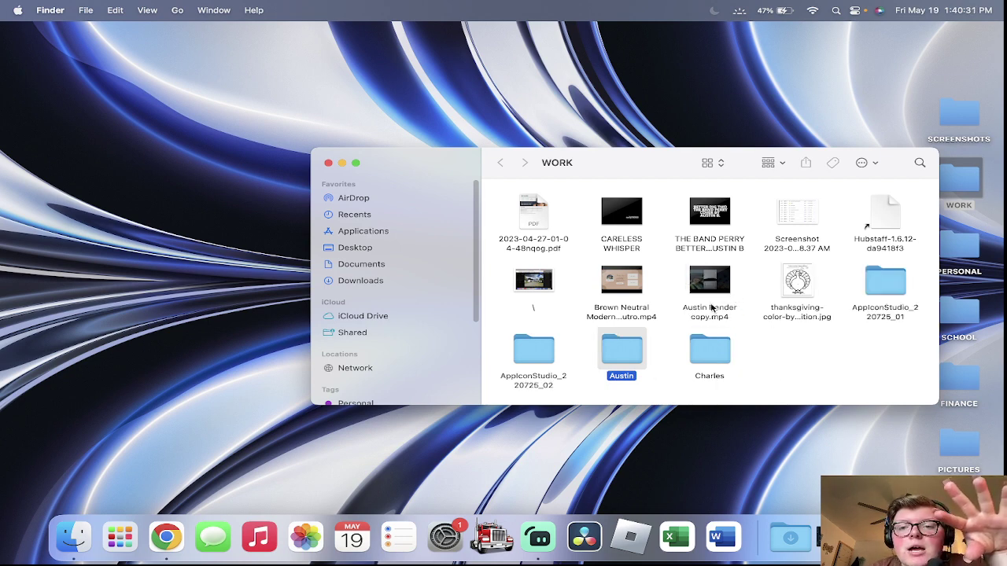
Step: Skim through the video whose name ends in copy.mp4, close it and move the file to the Trash
{"action": "double_click", "coordinate": [717, 287]}
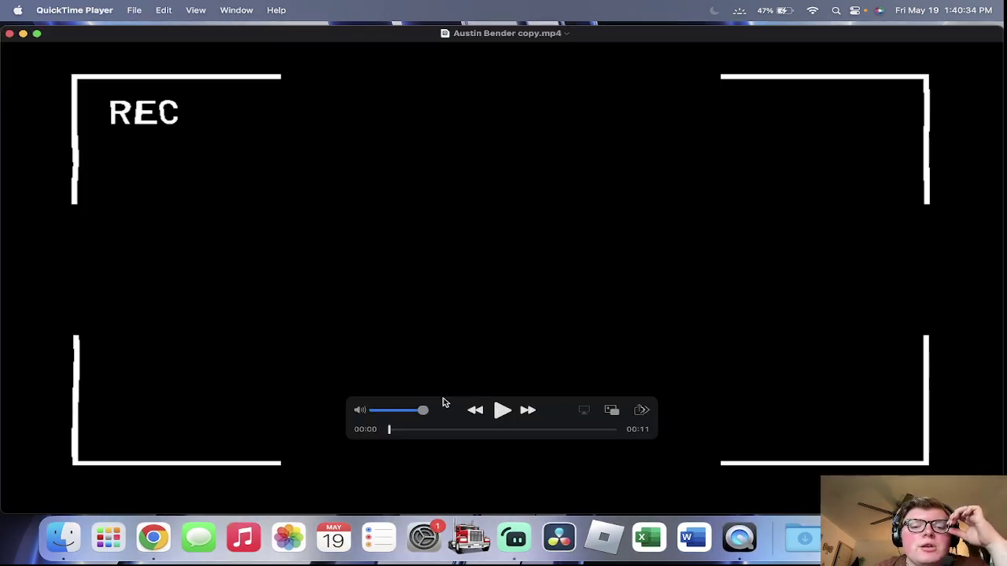
{"action": "left_click", "coordinate": [444, 430]}
{"action": "left_click_drag", "start_coordinate": [444, 430], "coordinate": [580, 430]}
{"action": "left_click", "coordinate": [10, 34]}
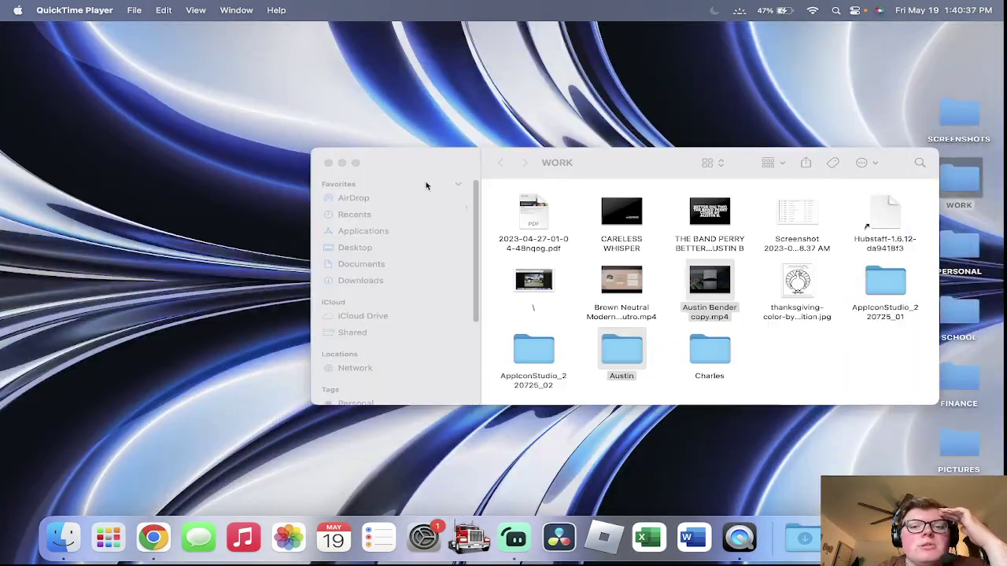
{"action": "left_click_drag", "start_coordinate": [708, 283], "coordinate": [804, 534]}
Step: Move the THE BAND PERRY BETTER, CARELESS WHISPER, backslash-named and Brown Neutral Modern...utro.mp4 files into the first person-named folder
{"action": "left_click_drag", "start_coordinate": [710, 212], "coordinate": [706, 267]}
{"action": "key", "text": "super+BackSpace"}
{"action": "left_click_drag", "start_coordinate": [621, 213], "coordinate": [783, 296]}
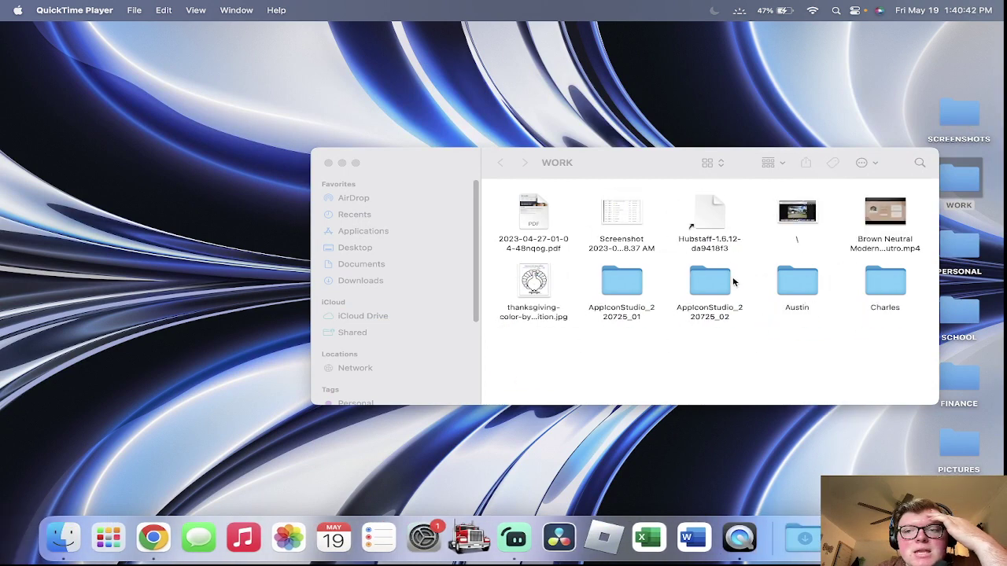
{"action": "left_click", "coordinate": [791, 216]}
{"action": "key", "text": "super+BackSpace"}
{"action": "mouse_move", "coordinate": [797, 217]}
{"action": "left_mouse_down"}
{"action": "mouse_move", "coordinate": [590, 126]}
{"action": "mouse_move", "coordinate": [472, 93]}
{"action": "mouse_move", "coordinate": [716, 225]}
{"action": "mouse_move", "coordinate": [794, 224]}
{"action": "left_mouse_up"}
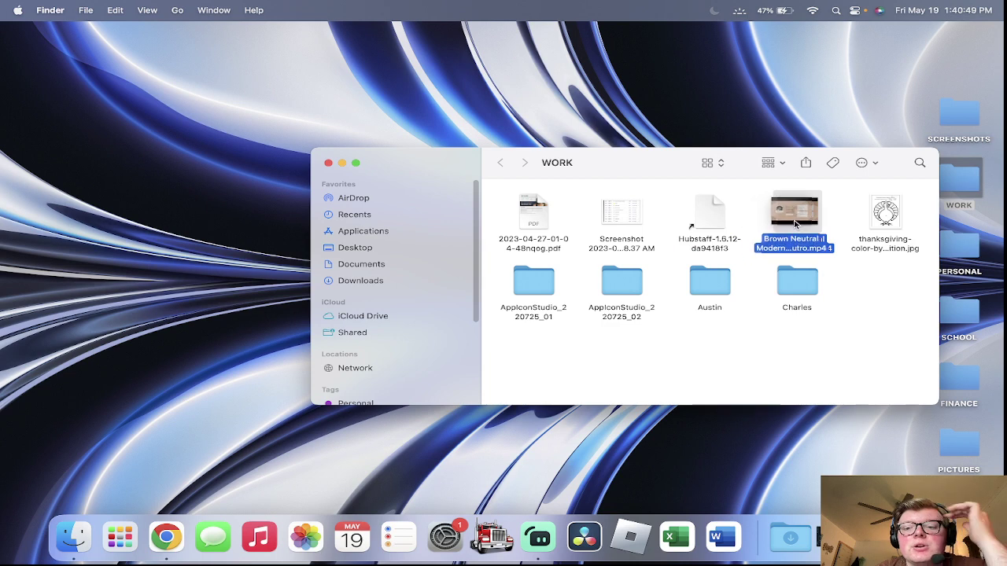
{"action": "left_click", "coordinate": [779, 375]}
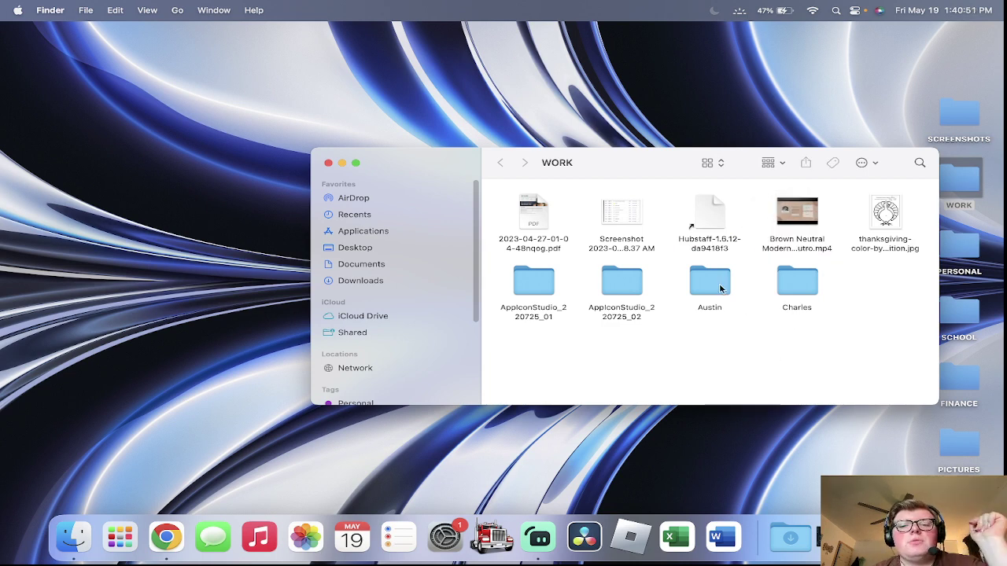
{"action": "left_click_drag", "start_coordinate": [811, 215], "coordinate": [881, 299]}
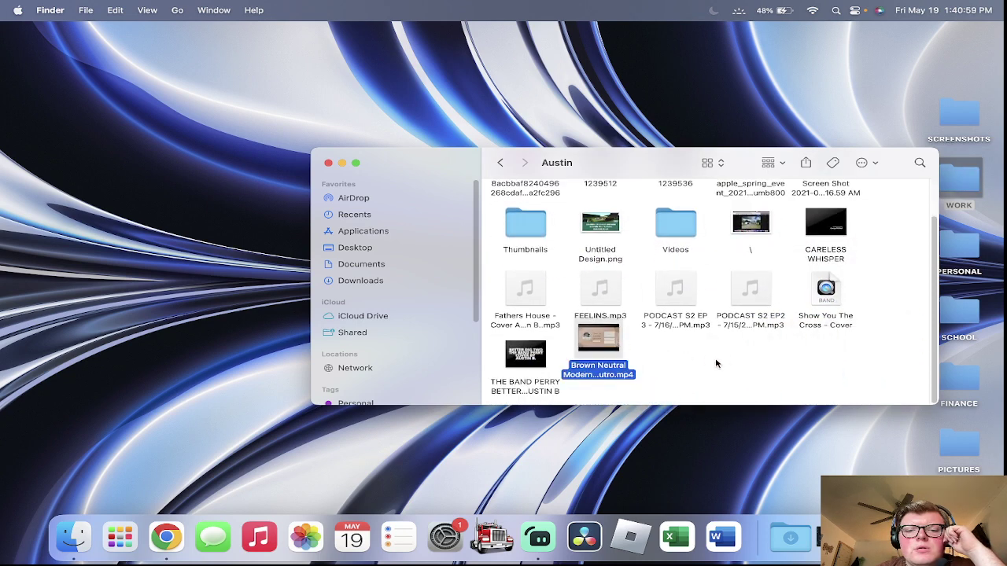
Step: Create a folder named "Youtube Essentials." and move the Brown Neutral Modern...utro.mp4 video into it
{"action": "right_click", "coordinate": [729, 360]}
{"action": "left_click", "coordinate": [758, 365]}
{"action": "key", "text": "BackSpace"}
{"action": "type", "text": "Youtube"}
{"action": "key", "text": "BackSpace"}
{"action": "key", "text": "BackSpace"}
{"action": "key", "text": "BackSpace"}
{"action": "type", "text": "Essentials."}
{"action": "key", "text": "Return"}
{"action": "left_click", "coordinate": [601, 355]}
{"action": "left_click_drag", "start_coordinate": [600, 356], "coordinate": [723, 359]}
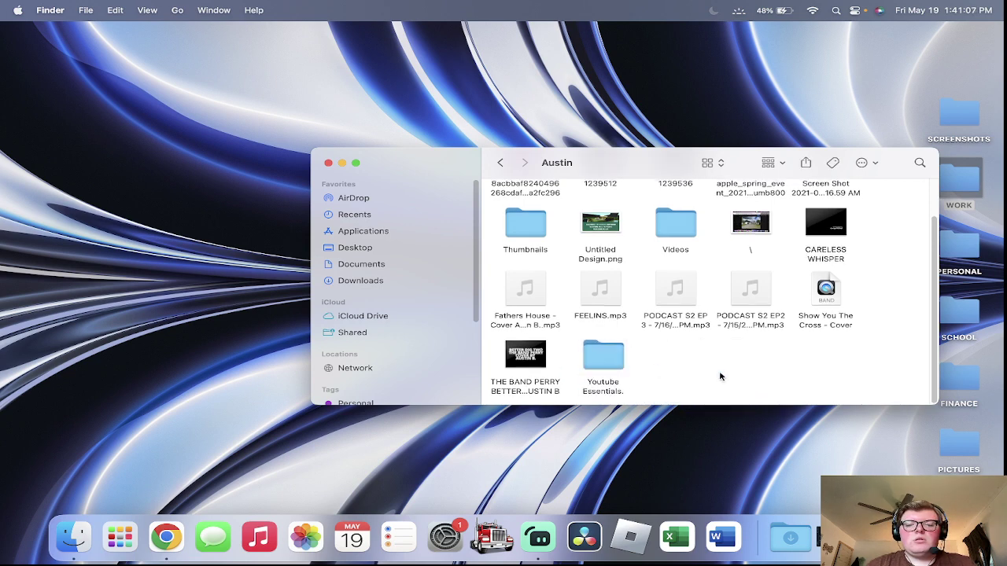
Step: Return to the WORK folder, move its four loose files and both AppIconStudio folders to the Trash, and close the window
{"action": "left_click", "coordinate": [499, 163]}
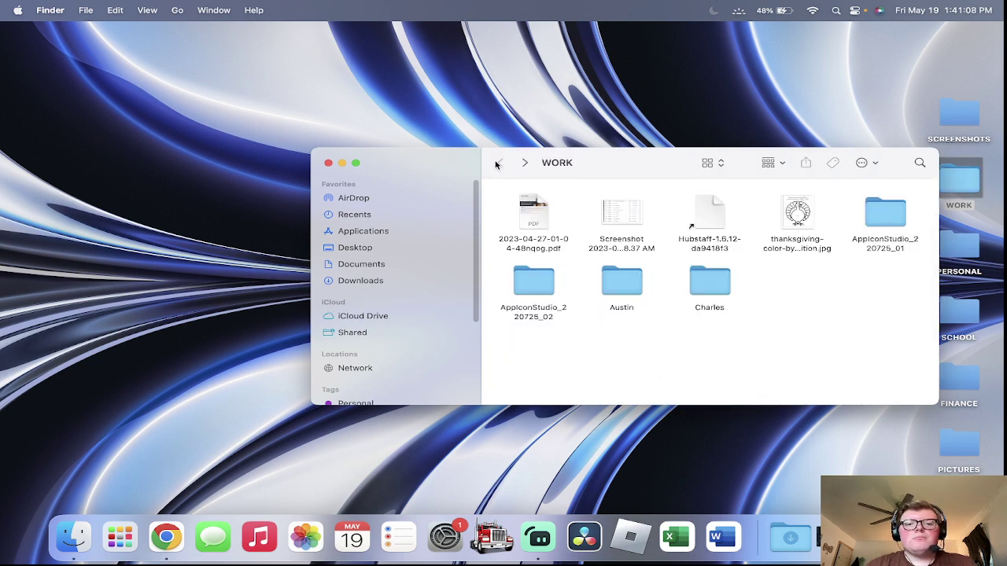
{"action": "left_click_drag", "start_coordinate": [532, 222], "coordinate": [790, 537]}
{"action": "left_click_drag", "start_coordinate": [521, 217], "coordinate": [790, 537]}
{"action": "left_click", "coordinate": [542, 222]}
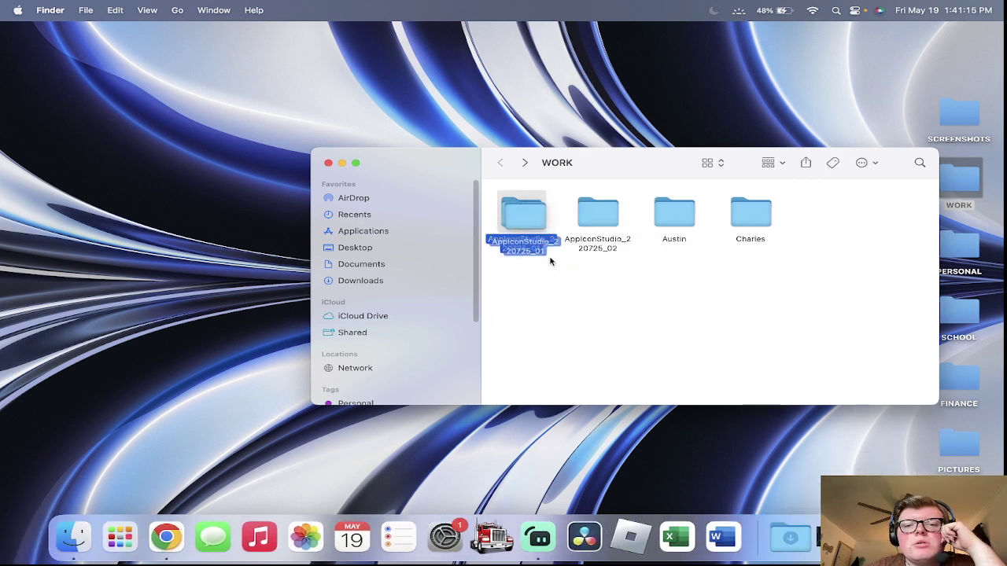
{"action": "left_click", "coordinate": [583, 211], "text": "super"}
{"action": "left_click_drag", "start_coordinate": [582, 211], "coordinate": [791, 538]}
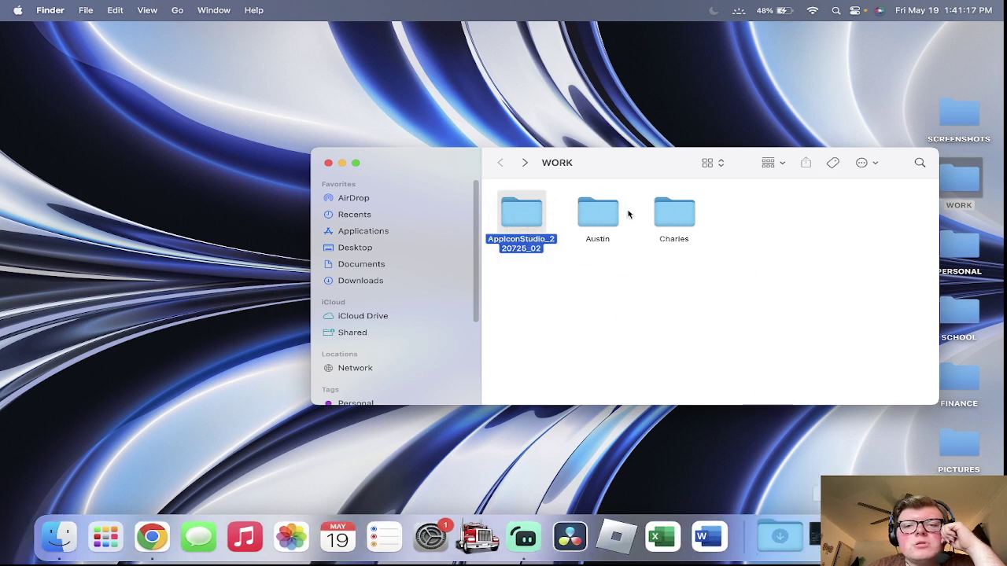
{"action": "left_click", "coordinate": [328, 163]}
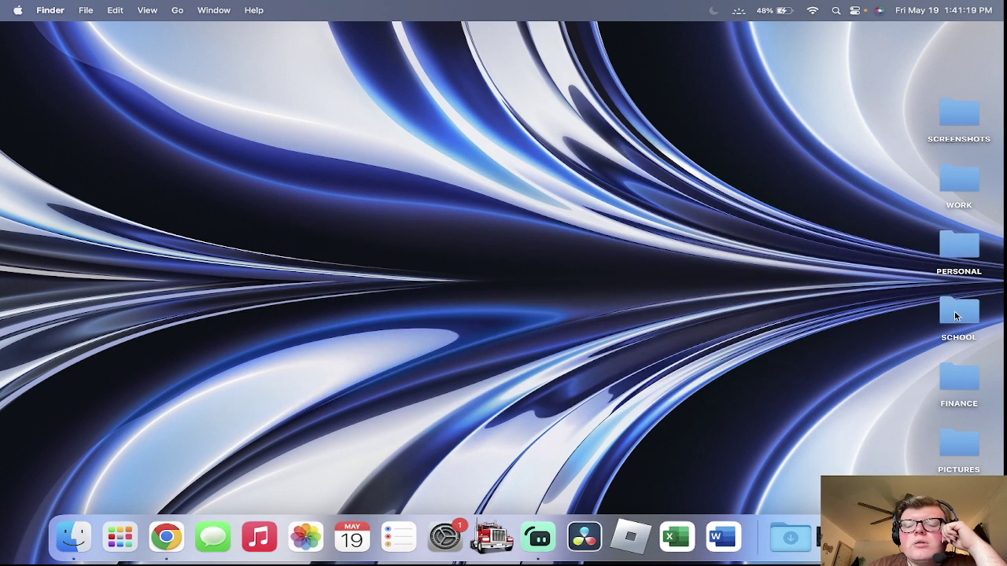
Step: Open the SCHOOL folder and look through Archives and its School 21-22 S2 subfolder
{"action": "double_click", "coordinate": [957, 315]}
{"action": "left_click", "coordinate": [391, 145]}
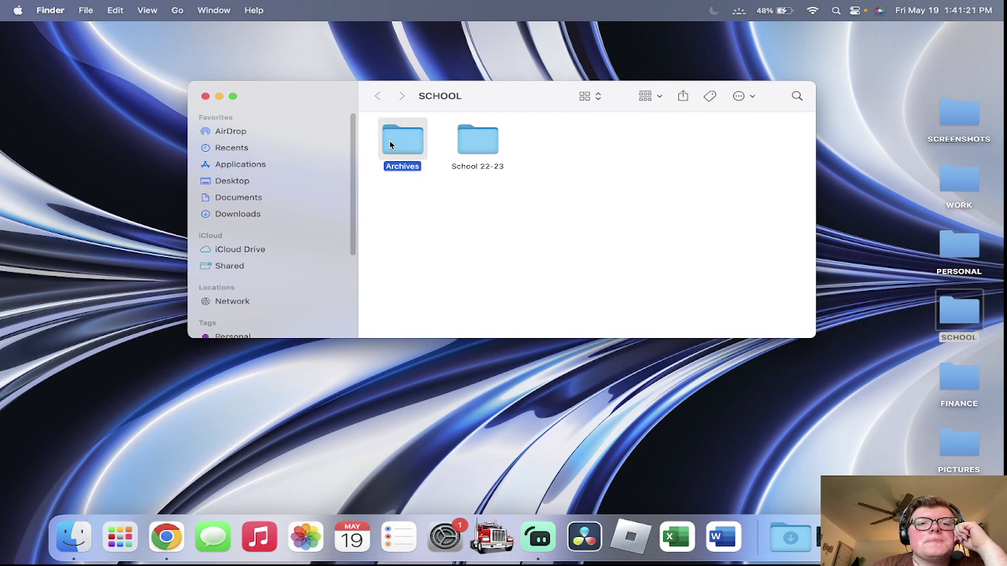
{"action": "double_click", "coordinate": [411, 149]}
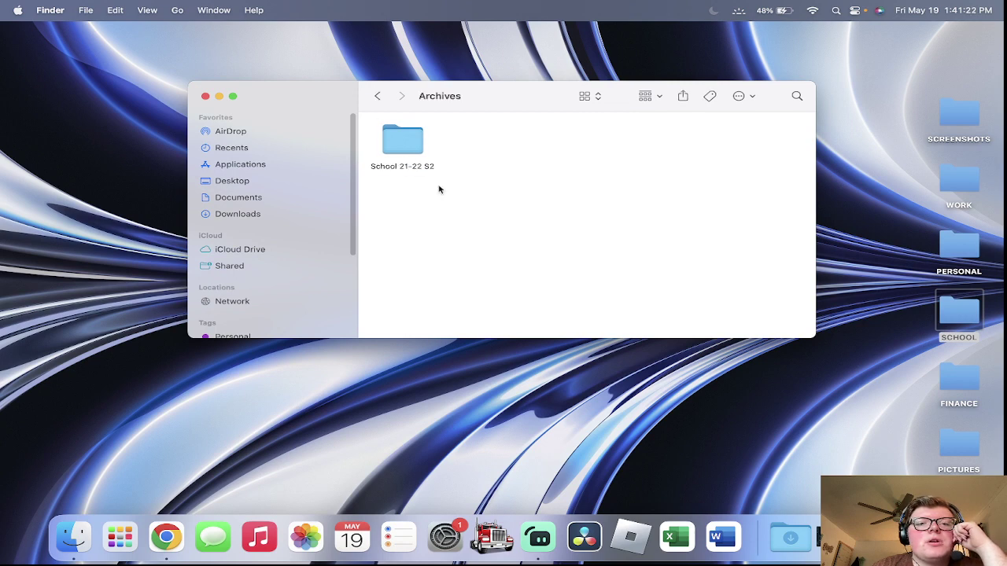
{"action": "left_click", "coordinate": [377, 96]}
{"action": "left_click", "coordinate": [401, 143]}
{"action": "double_click", "coordinate": [401, 143]}
{"action": "left_click", "coordinate": [401, 145]}
{"action": "double_click", "coordinate": [401, 145]}
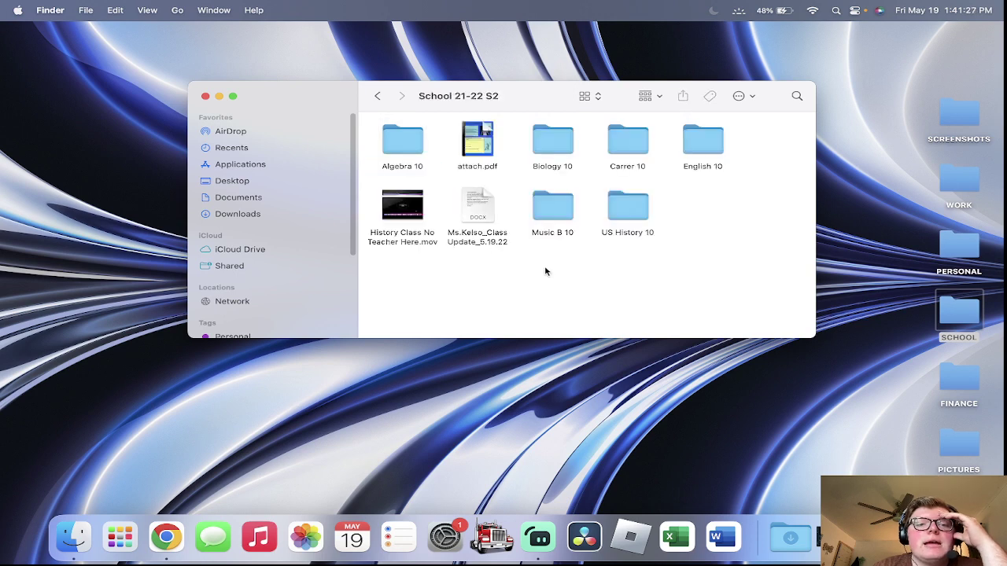
Step: Look through the contents of the School 22-23 folder and close the SCHOOL window
{"action": "left_click", "coordinate": [376, 96]}
{"action": "left_click", "coordinate": [378, 95]}
{"action": "double_click", "coordinate": [456, 163]}
{"action": "scroll", "coordinate": [495, 238], "scroll_direction": "down", "scroll_amount": 3}
{"action": "scroll", "coordinate": [496, 239], "scroll_direction": "down", "scroll_amount": 5}
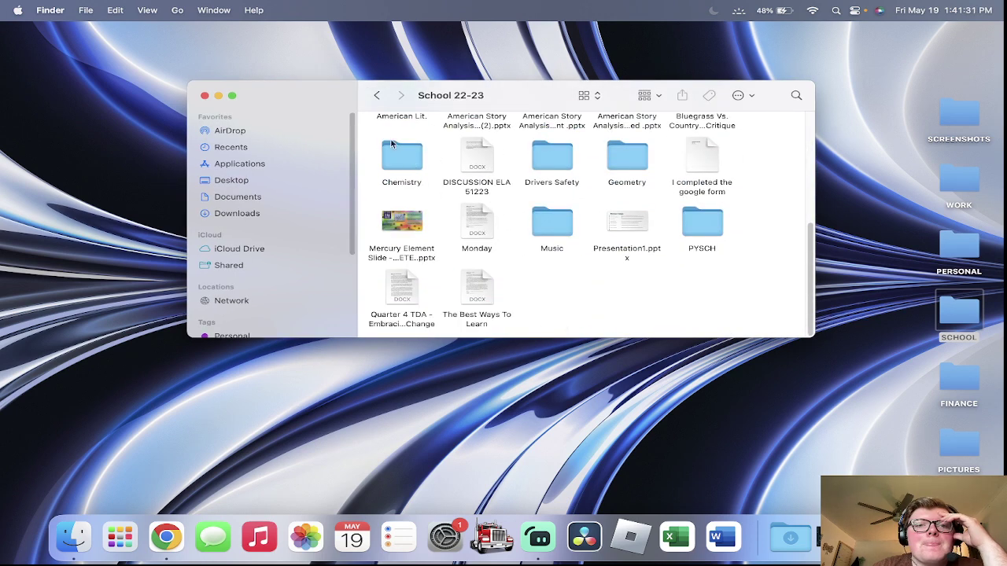
{"action": "left_click", "coordinate": [382, 103]}
{"action": "left_click", "coordinate": [205, 95]}
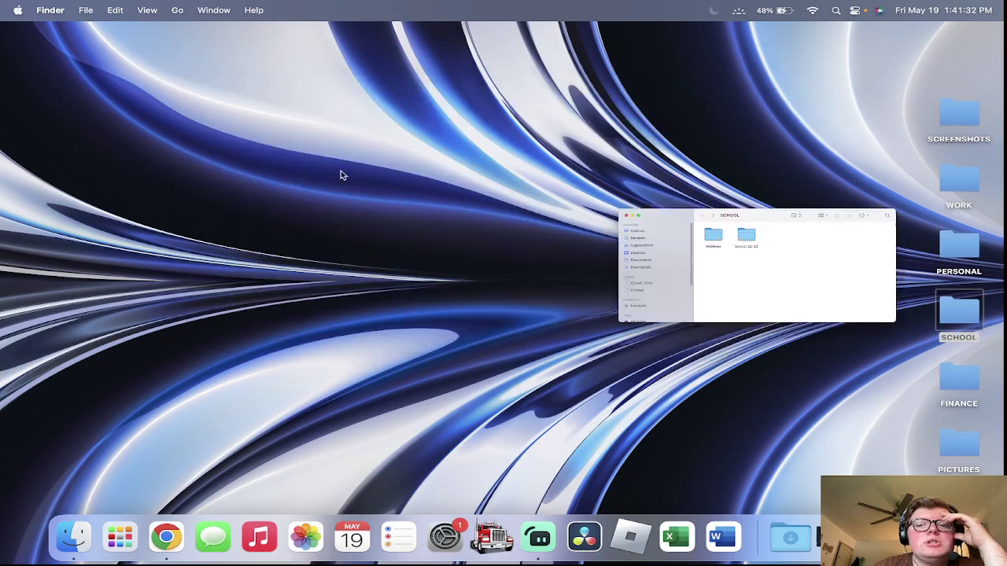
Step: Check the Soundtrap project in Chrome and the recording in Streamlabs Desktop, minimizing both windows
{"action": "left_click", "coordinate": [960, 370]}
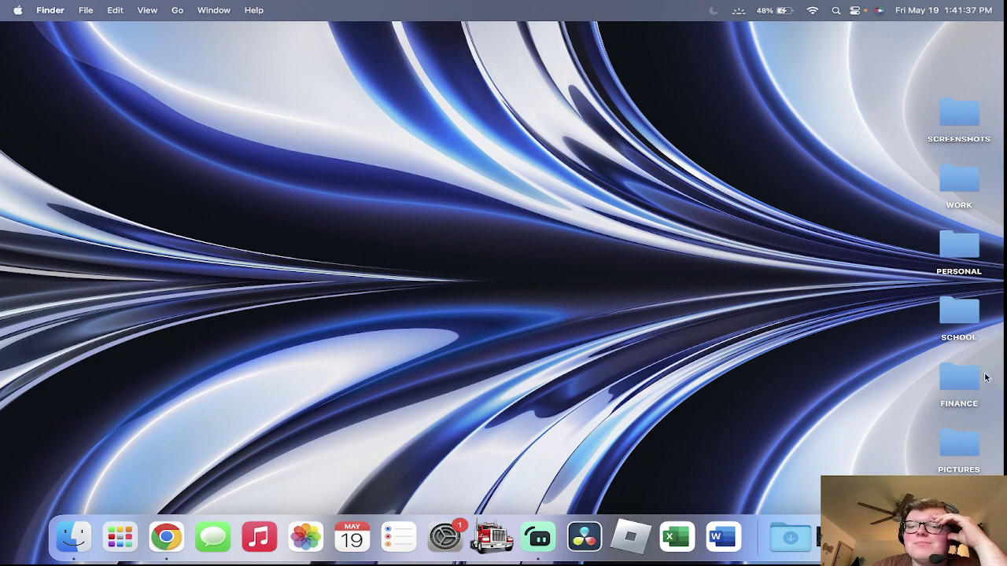
{"action": "left_click", "coordinate": [167, 535]}
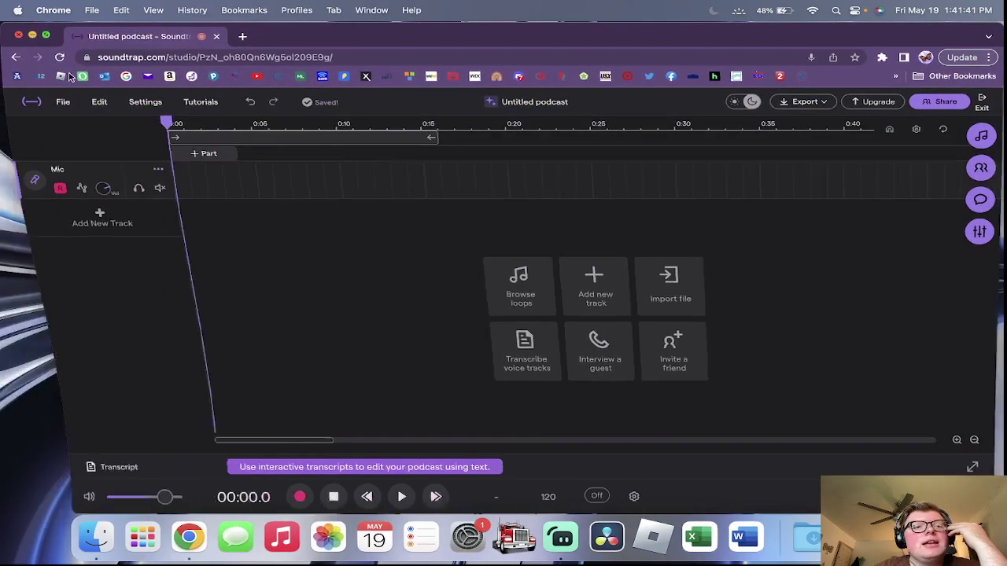
{"action": "left_click", "coordinate": [31, 37]}
{"action": "left_click", "coordinate": [543, 536]}
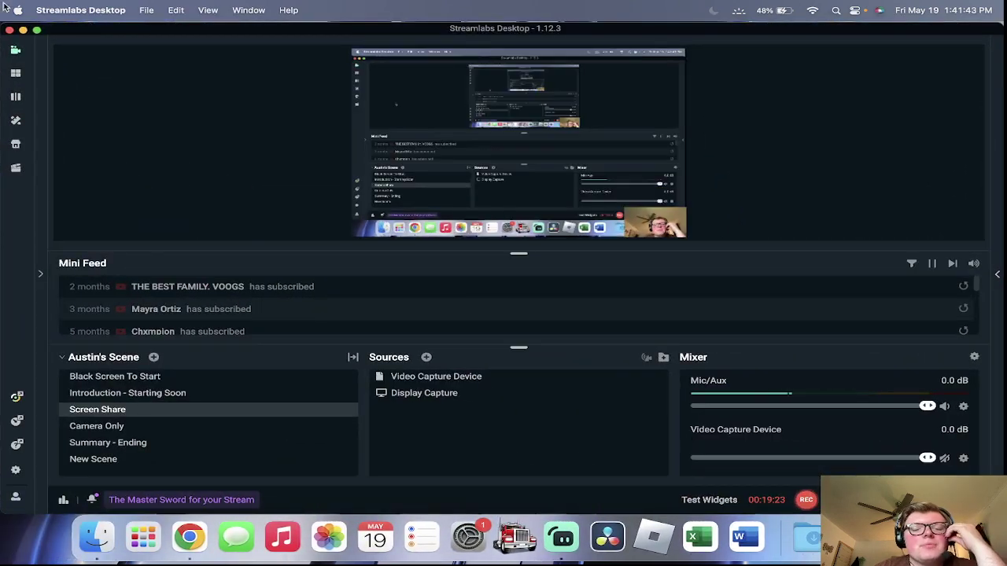
{"action": "left_click", "coordinate": [23, 30]}
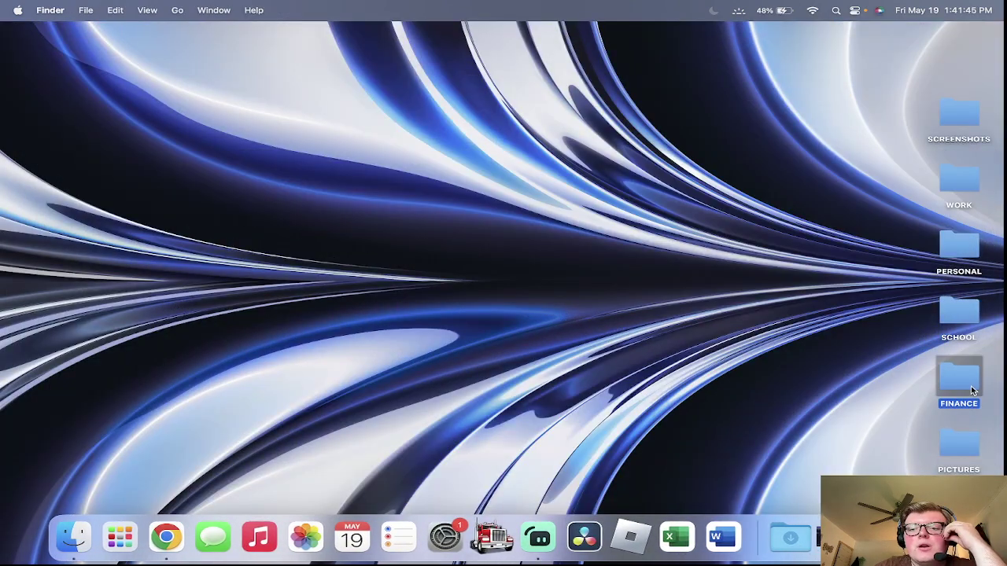
Step: Open the FINANCE folder and create a new folder in it named "House Refi - 0923"
{"action": "double_click", "coordinate": [959, 378]}
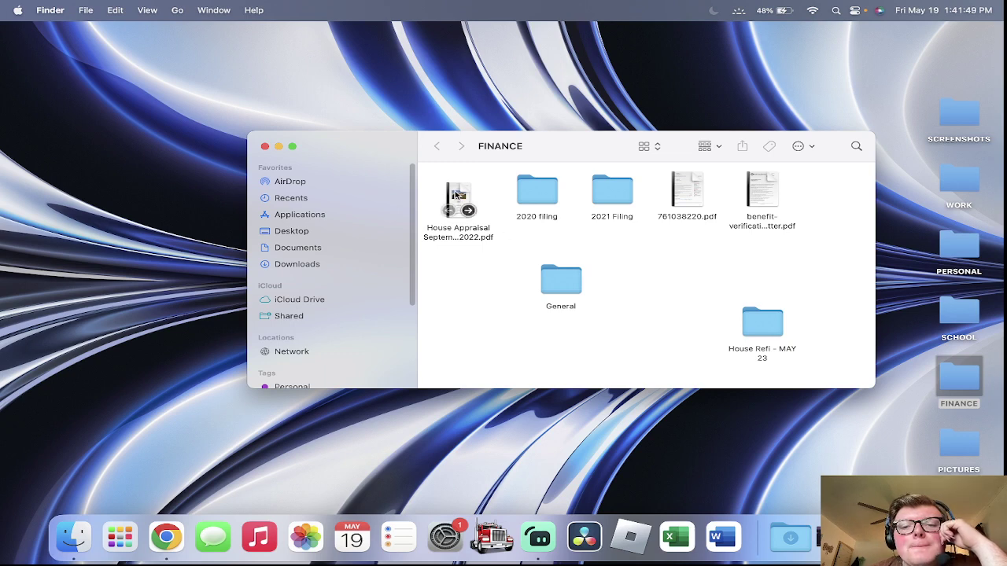
{"action": "right_click", "coordinate": [616, 261]}
{"action": "left_click", "coordinate": [650, 272]}
{"action": "key", "text": "BackSpace"}
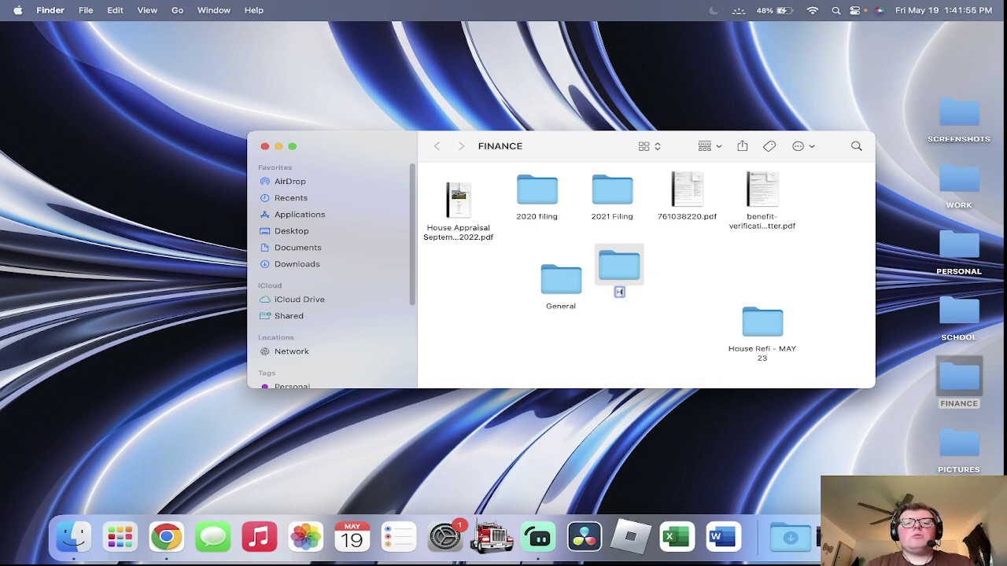
{"action": "type", "text": "House Refi - 9"}
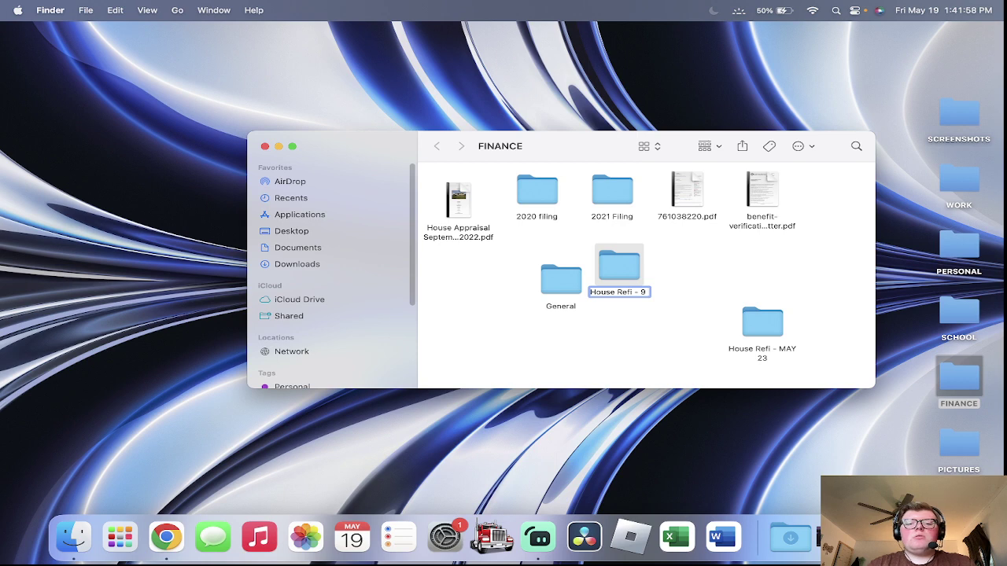
{"action": "key", "text": "BackSpace"}
{"action": "type", "text": "09"}
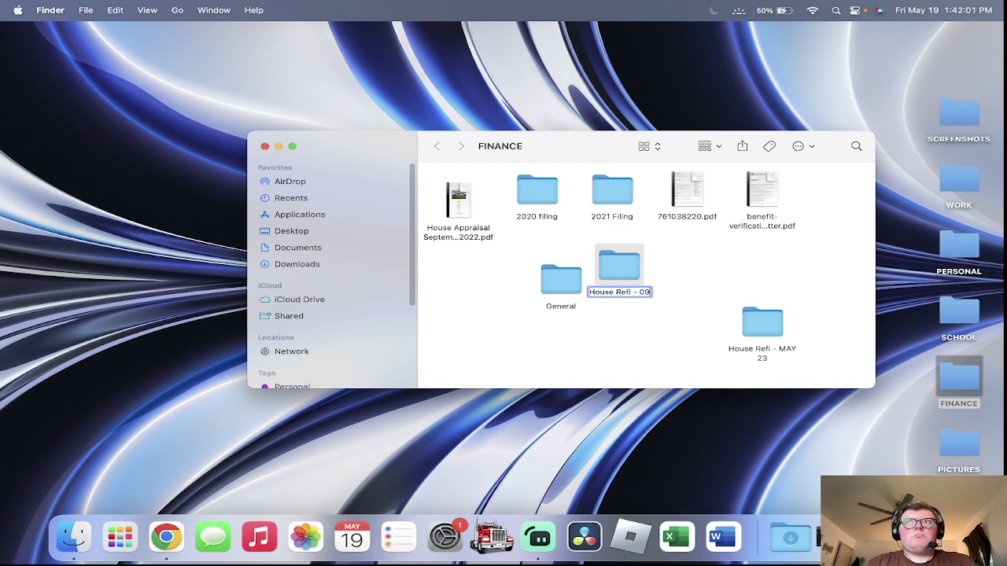
{"action": "type", "text": "23"}
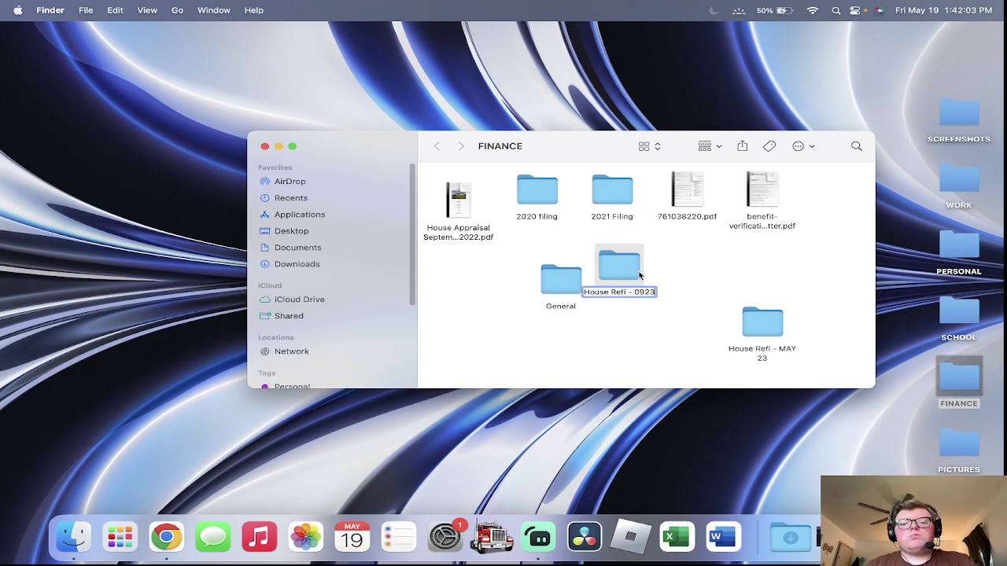
{"action": "left_click", "coordinate": [650, 339]}
Step: Rename the new folder "House Refi - 0922" and move the September 2022 House Appraisal PDF into it
{"action": "left_click", "coordinate": [479, 213]}
{"action": "right_click", "coordinate": [597, 284]}
{"action": "left_click", "coordinate": [641, 305]}
{"action": "type", "text": "h"}
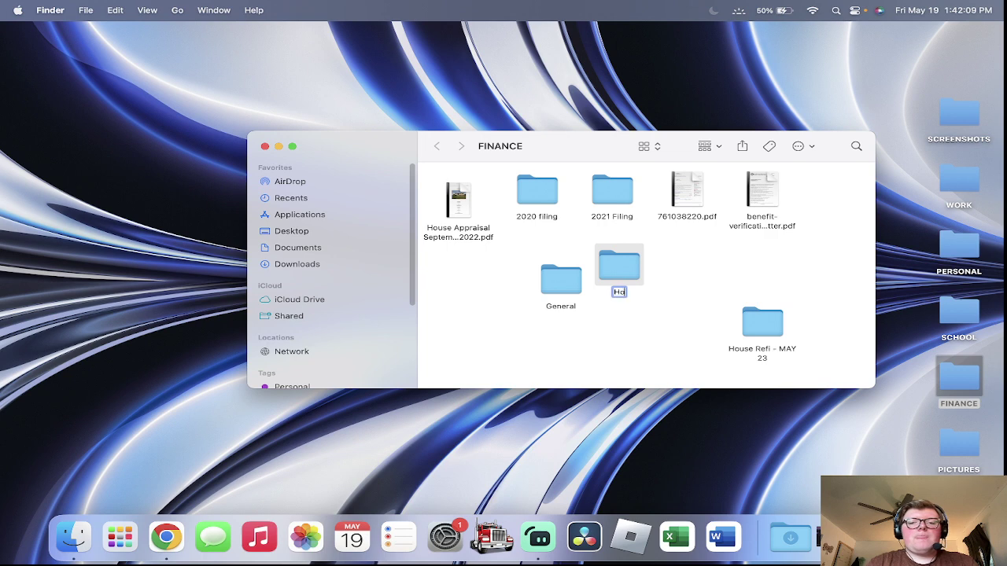
{"action": "type", "text": "ouse Refi - 0922"}
{"action": "key", "text": "Return"}
{"action": "left_click_drag", "start_coordinate": [458, 200], "coordinate": [541, 256]}
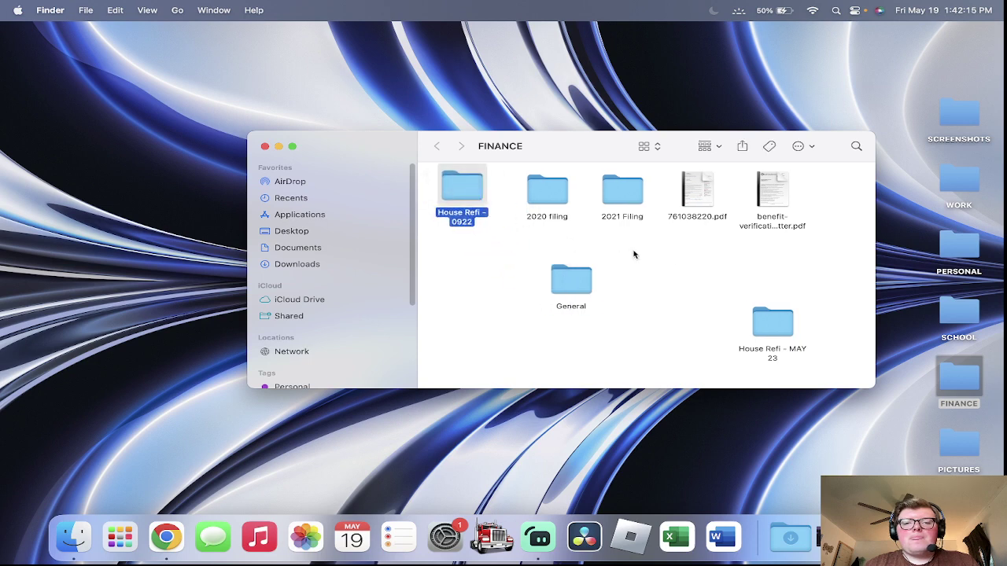
Step: Rearrange the General folder and move the numbered PDF and the benefit verification letter into House Refi - MAY 23
{"action": "left_click_drag", "start_coordinate": [557, 291], "coordinate": [461, 257]}
{"action": "right_click", "coordinate": [697, 193]}
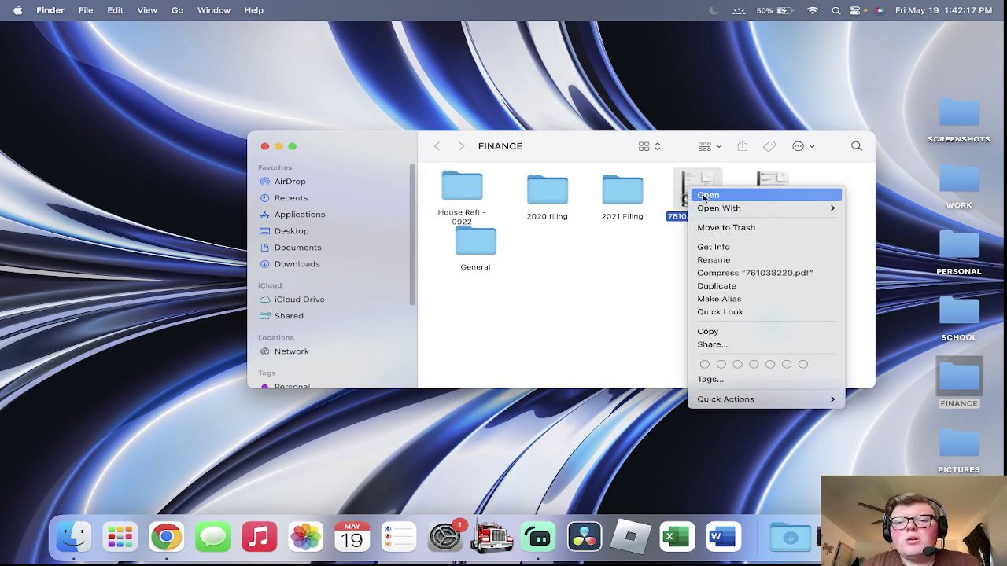
{"action": "left_click", "coordinate": [645, 250]}
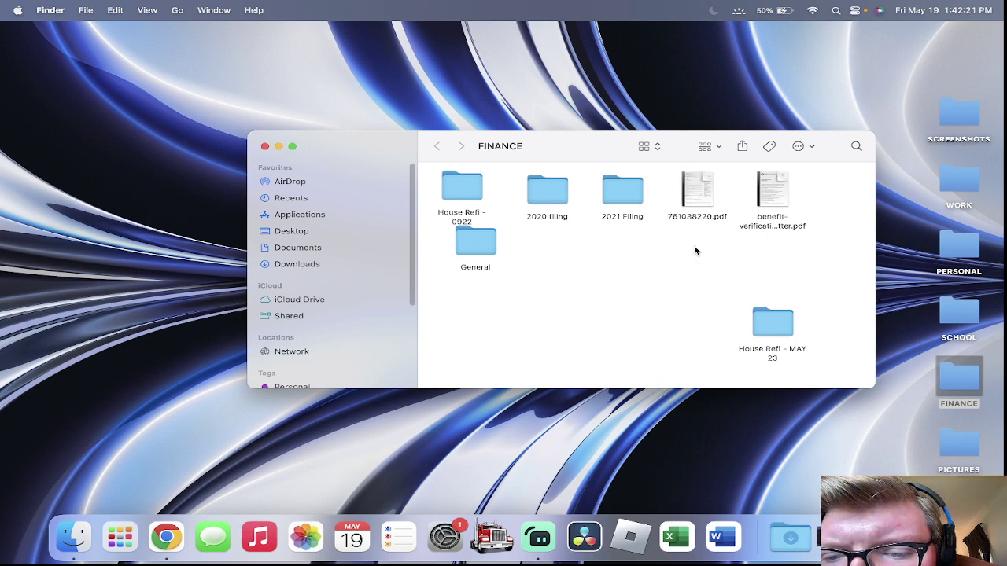
{"action": "left_click_drag", "start_coordinate": [700, 196], "coordinate": [763, 315]}
{"action": "left_click_drag", "start_coordinate": [768, 206], "coordinate": [665, 243]}
Step: Sort the FINANCE folder by Date Created and close its window
{"action": "left_click", "coordinate": [572, 270]}
{"action": "right_click", "coordinate": [572, 269]}
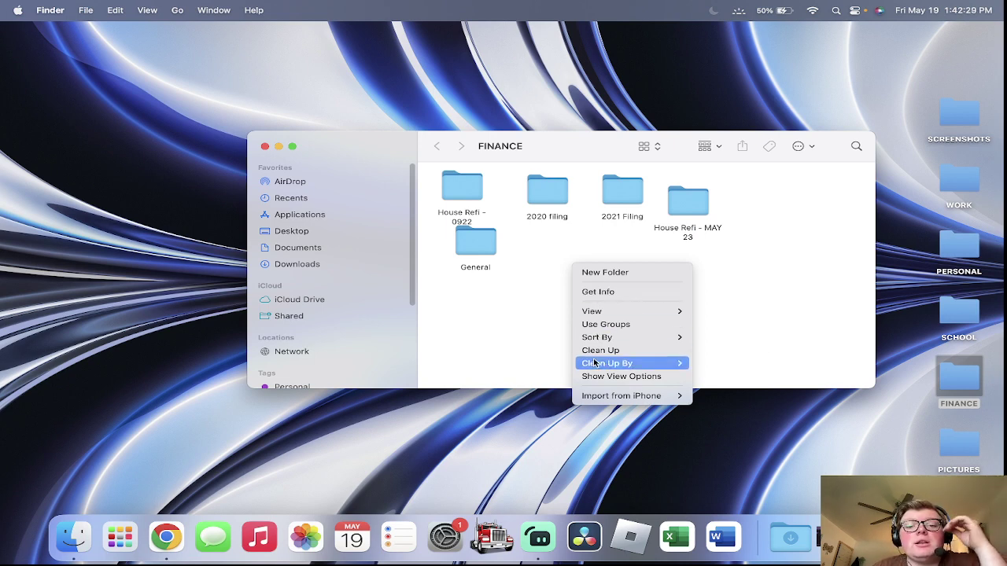
{"action": "mouse_move", "coordinate": [610, 336]}
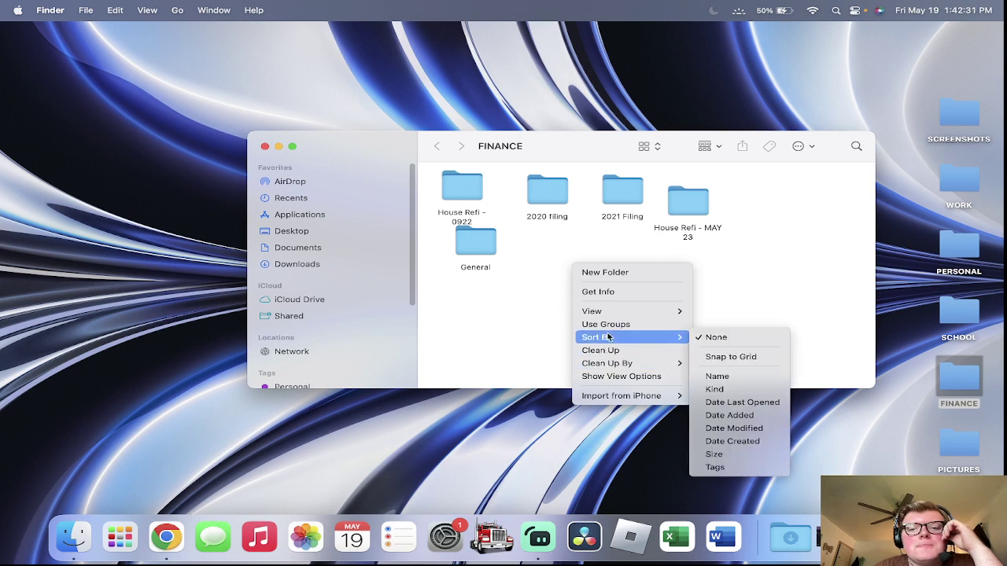
{"action": "left_click", "coordinate": [714, 443]}
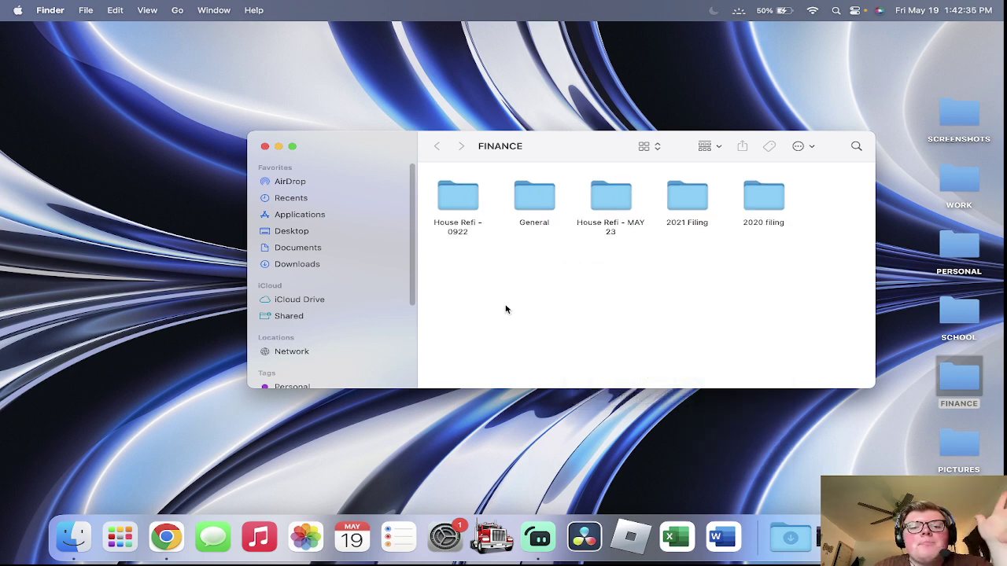
{"action": "left_click", "coordinate": [265, 147]}
Step: Open the PICTURES folder and move the two solid orange circle PNG images to the Trash
{"action": "left_click", "coordinate": [957, 436]}
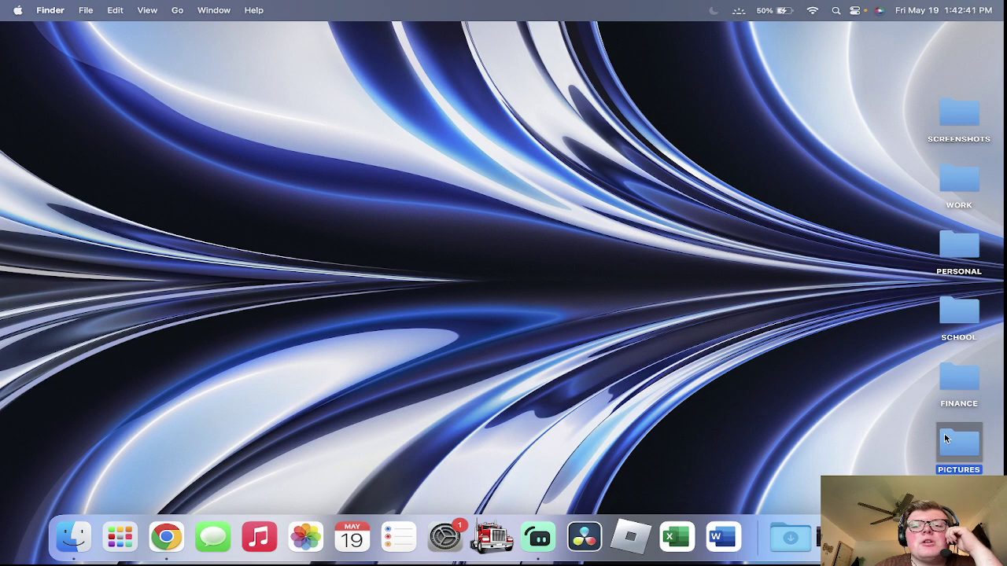
{"action": "double_click", "coordinate": [947, 439]}
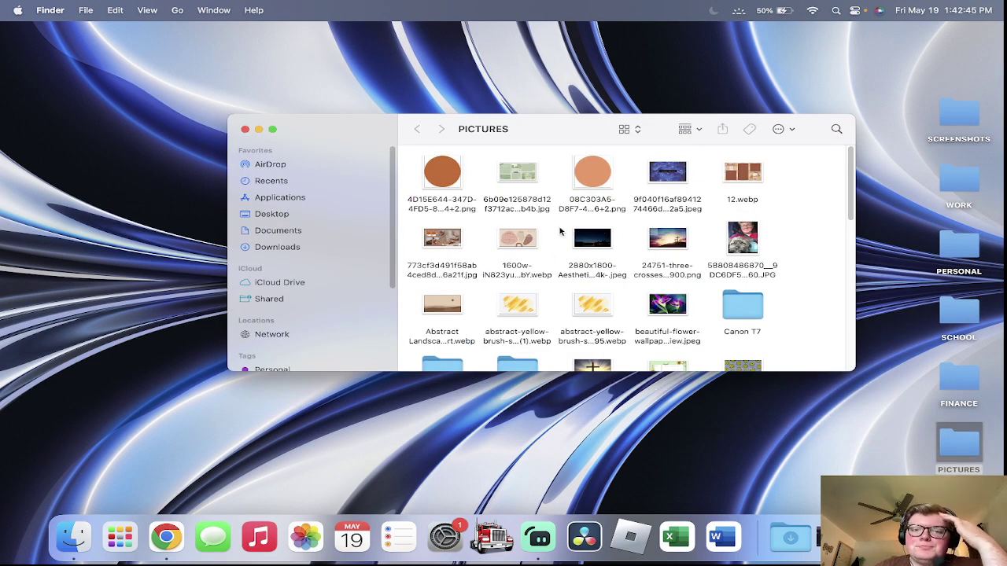
{"action": "left_click_drag", "start_coordinate": [439, 177], "coordinate": [838, 539]}
{"action": "left_click_drag", "start_coordinate": [591, 173], "coordinate": [838, 539]}
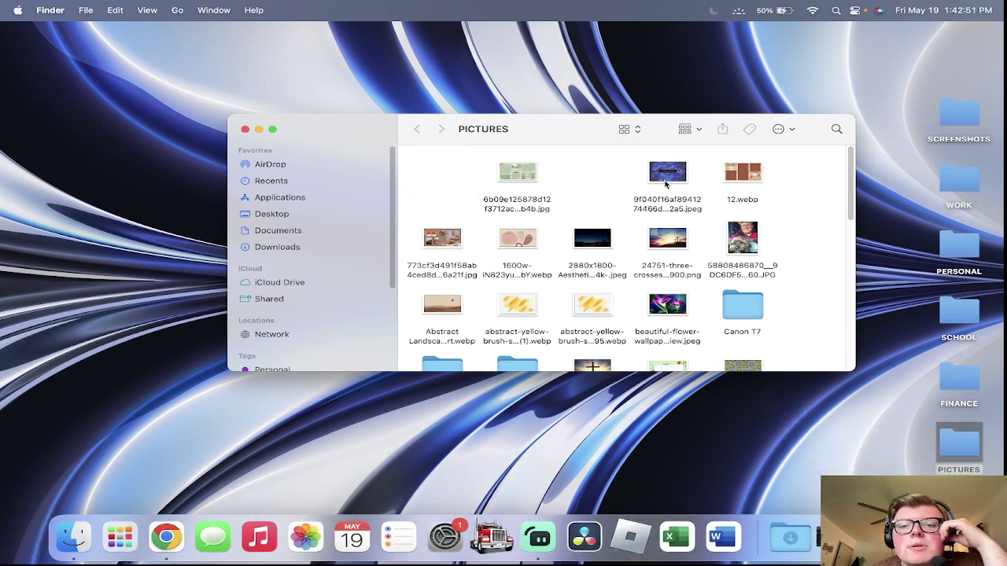
Step: Sort the PICTURES folder by Date Created
{"action": "right_click", "coordinate": [606, 188]}
{"action": "mouse_move", "coordinate": [663, 269]}
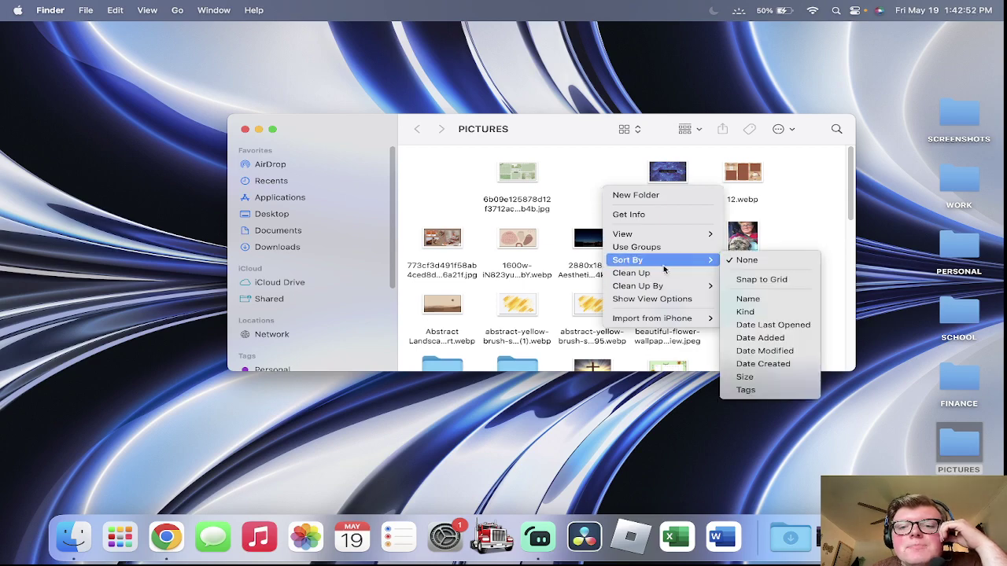
{"action": "left_click", "coordinate": [760, 364]}
Step: Move the last row of four images in PICTURES, from the yellow pattern to the joandjudy wallpaper, to the Trash
{"action": "scroll", "coordinate": [678, 299], "scroll_direction": "down", "scroll_amount": 2}
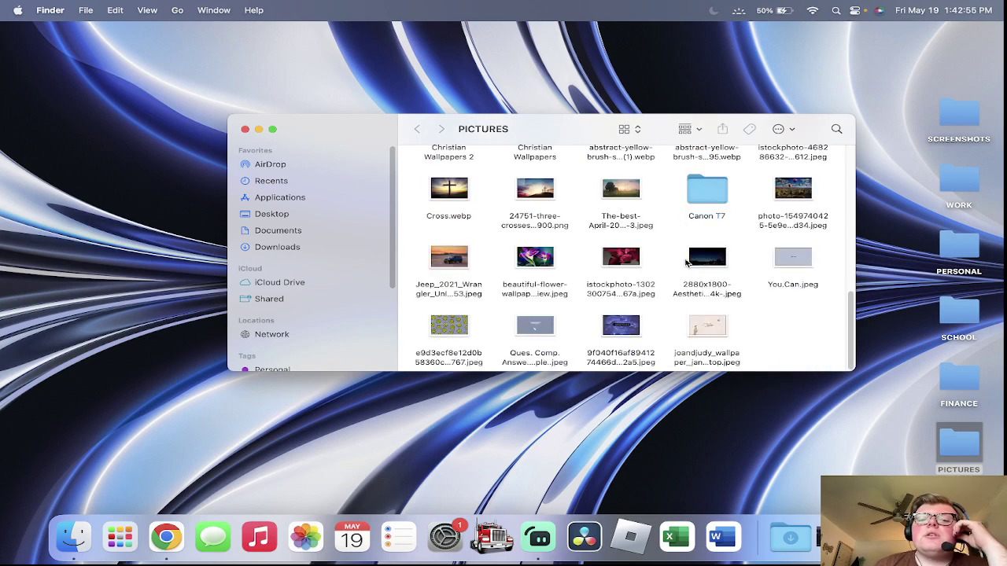
{"action": "left_click_drag", "start_coordinate": [749, 356], "coordinate": [440, 330]}
{"action": "left_click_drag", "start_coordinate": [535, 327], "coordinate": [789, 538]}
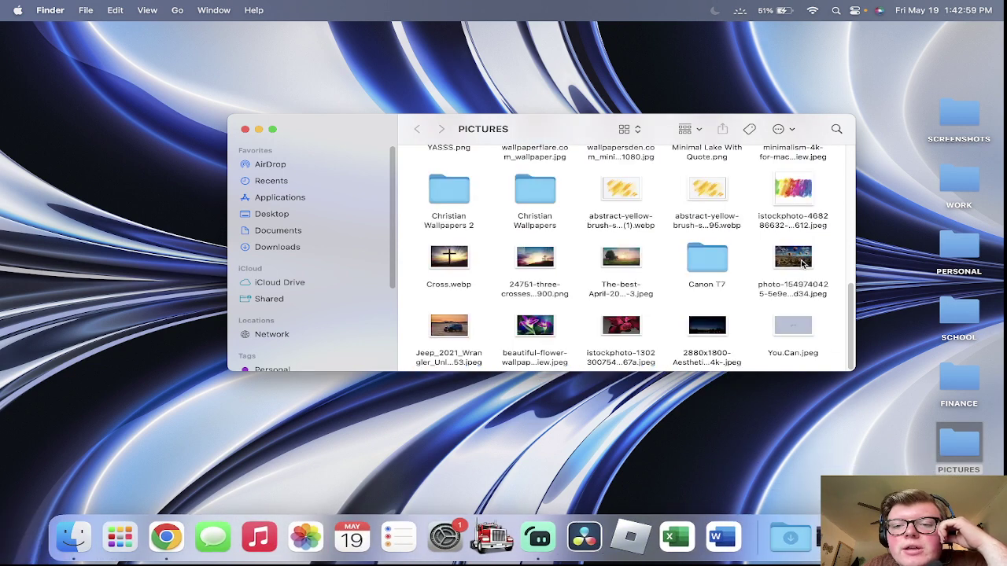
Step: Trash the row of images from Jeep_2021_Wrangler to You.Can.jpeg, the rainbow istockphoto image and the photo-154974042...d34.jpeg image
{"action": "left_click_drag", "start_coordinate": [818, 356], "coordinate": [790, 538]}
{"action": "left_click_drag", "start_coordinate": [793, 260], "coordinate": [789, 537]}
{"action": "left_click", "coordinate": [707, 329]}
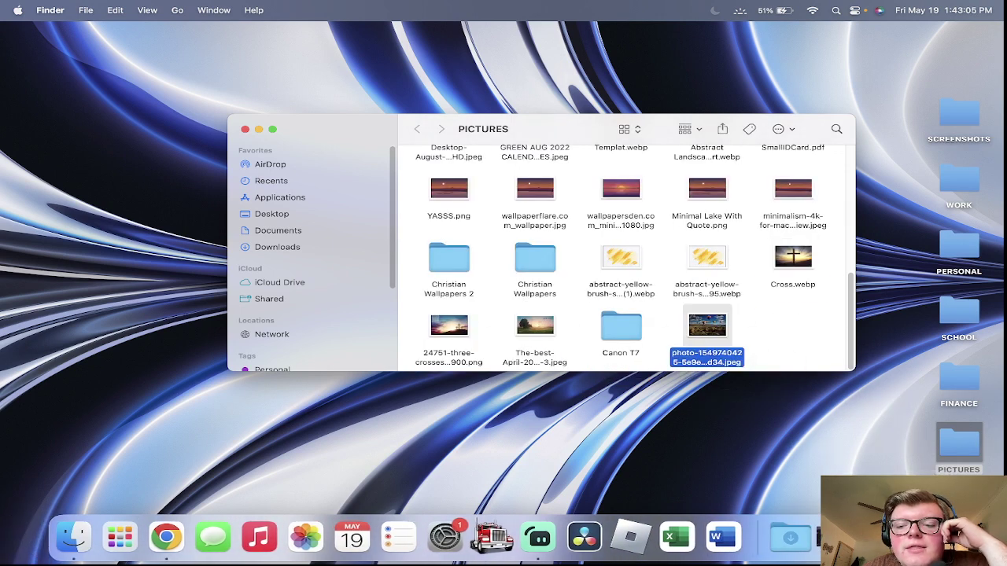
{"action": "key", "text": "super+BackSpace"}
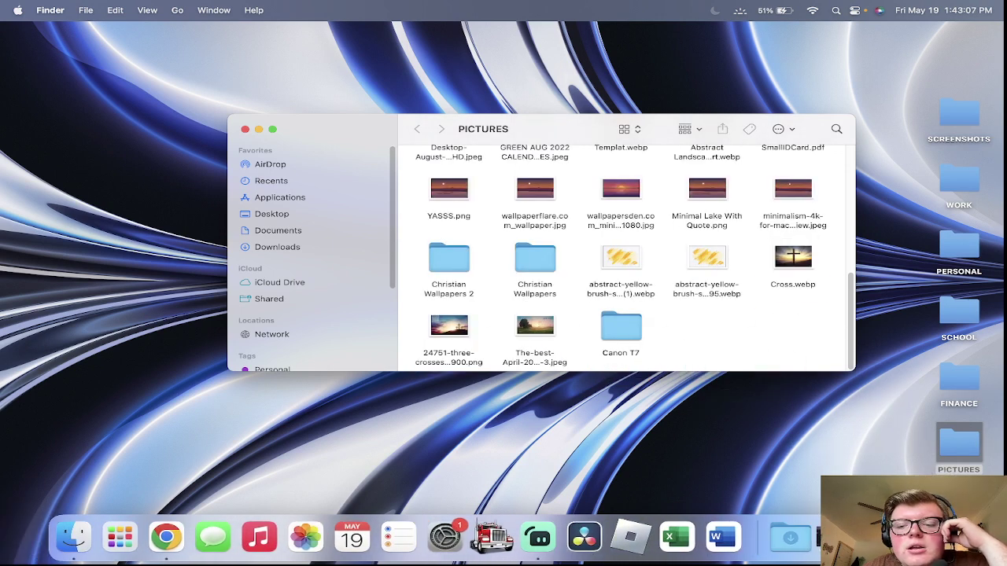
Step: Check the Trash contents, close that window, and trash the 24751-three-crosses and The-best-April images from PICTURES
{"action": "left_click", "coordinate": [865, 537]}
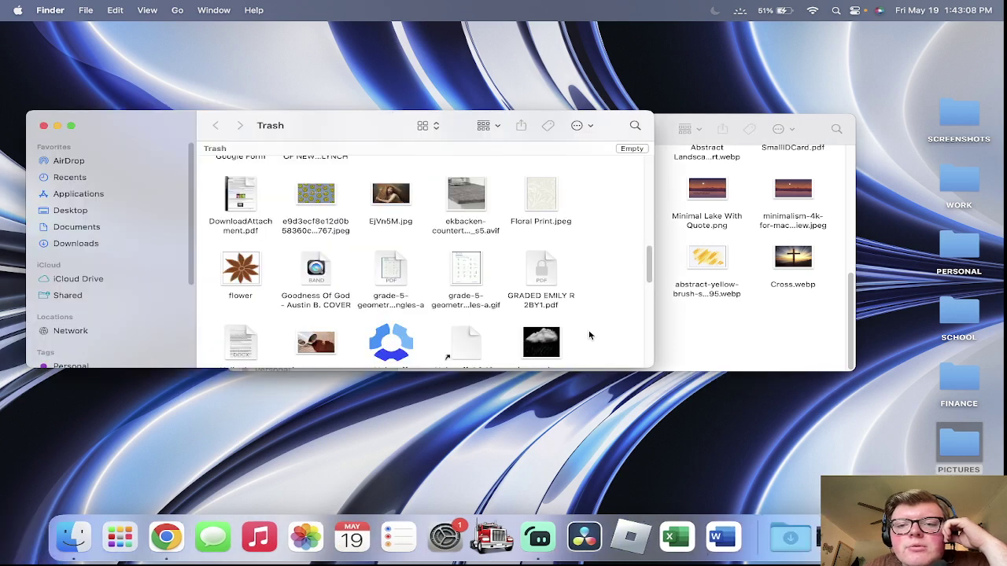
{"action": "left_click", "coordinate": [44, 126]}
{"action": "left_click_drag", "start_coordinate": [561, 346], "coordinate": [458, 331]}
{"action": "key", "text": "super+BackSpace"}
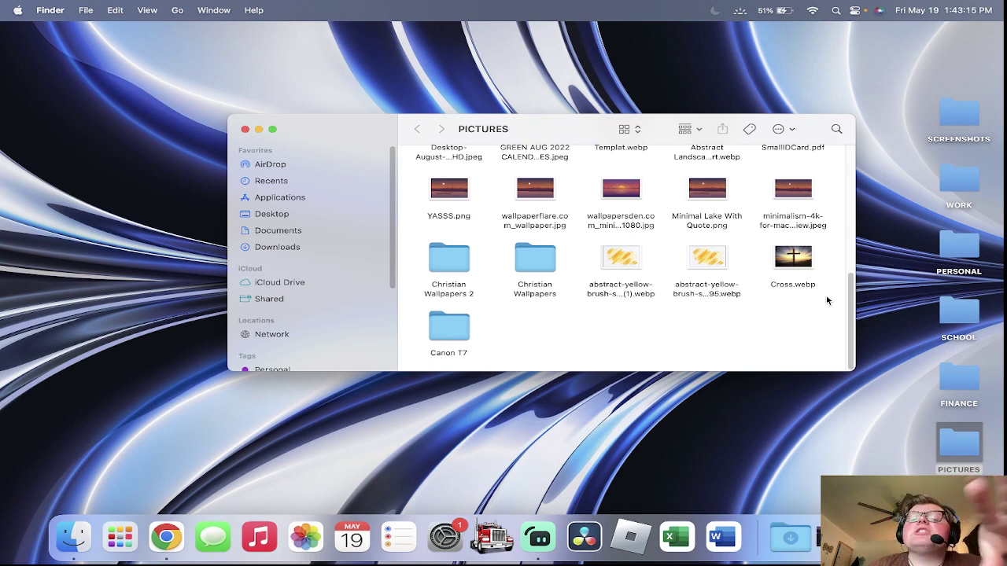
Step: Move the two abstract-yellow-brush images, Cross.webp and the row of five sunset wallpapers from PICTURES to the Trash
{"action": "left_click_drag", "start_coordinate": [823, 274], "coordinate": [612, 257]}
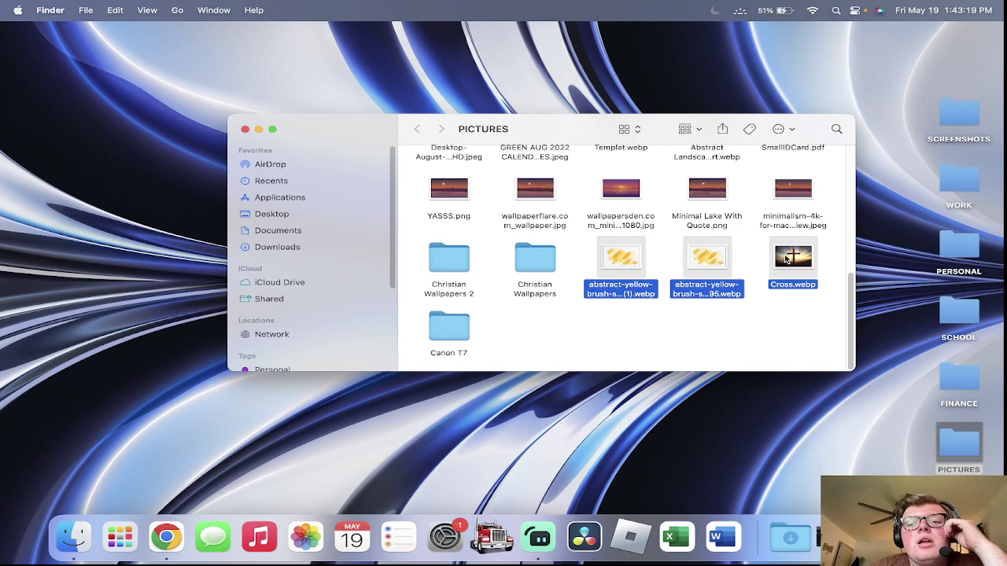
{"action": "key", "text": "super+BackSpace"}
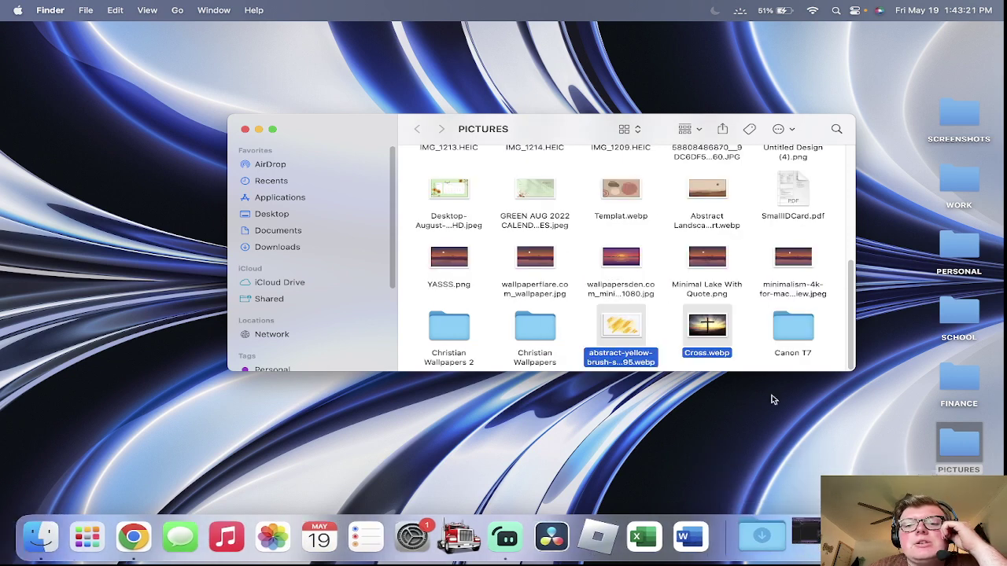
{"action": "left_click_drag", "start_coordinate": [826, 281], "coordinate": [440, 264]}
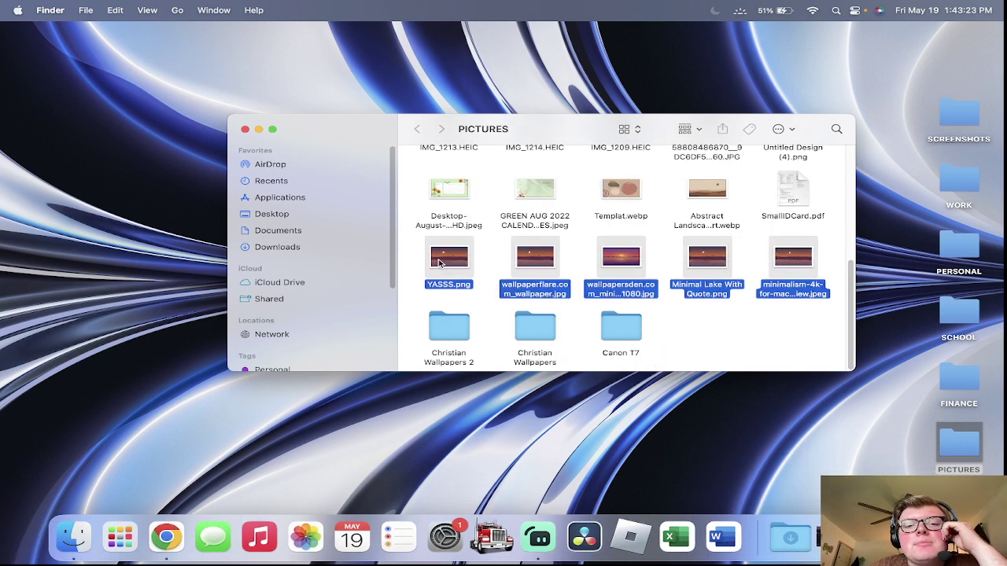
{"action": "left_click_drag", "start_coordinate": [952, 466], "coordinate": [956, 453]}
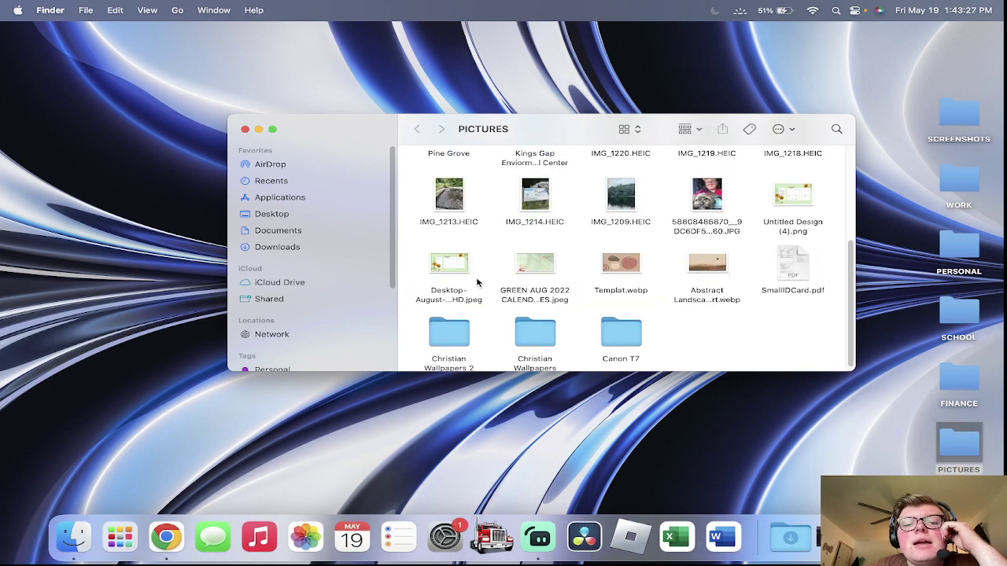
Step: Move the IMG_1209, 1213, 1214, 1218, 1219 and 1220 HEIC photos from PICTURES into the Canon T7 folder
{"action": "scroll", "coordinate": [580, 232], "scroll_direction": "up", "scroll_amount": 4}
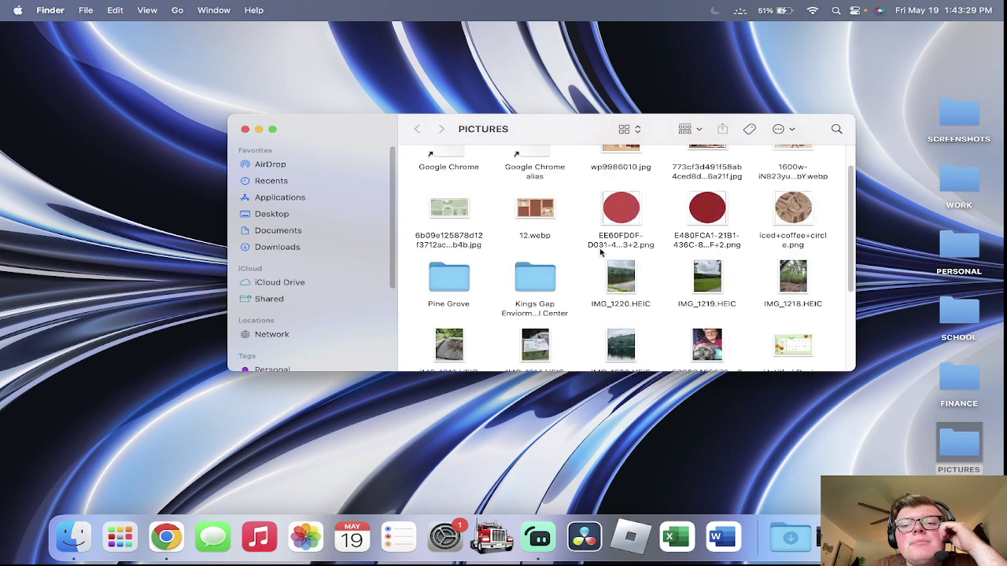
{"action": "left_click", "coordinate": [617, 336]}
{"action": "left_click", "coordinate": [448, 316], "text": "shift"}
{"action": "scroll", "coordinate": [630, 293], "scroll_direction": "down", "scroll_amount": 2}
{"action": "left_click_drag", "start_coordinate": [448, 316], "coordinate": [629, 323]}
{"action": "scroll", "coordinate": [787, 236], "scroll_direction": "up", "scroll_amount": 2}
{"action": "left_click", "coordinate": [793, 189]}
{"action": "left_click", "coordinate": [621, 193], "text": "shift"}
{"action": "left_click_drag", "start_coordinate": [621, 193], "coordinate": [790, 323]}
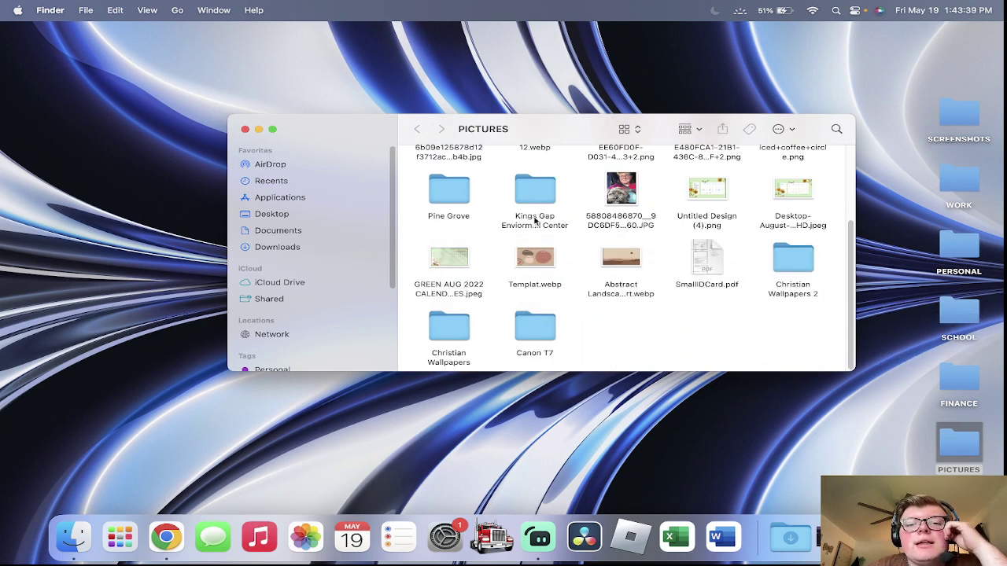
Step: Remove the two red circle PNG images from the PICTURES folder
{"action": "scroll", "coordinate": [562, 295], "scroll_direction": "up", "scroll_amount": 3}
{"action": "left_click_drag", "start_coordinate": [747, 229], "coordinate": [958, 445]}
{"action": "scroll", "coordinate": [561, 253], "scroll_direction": "down", "scroll_amount": 1}
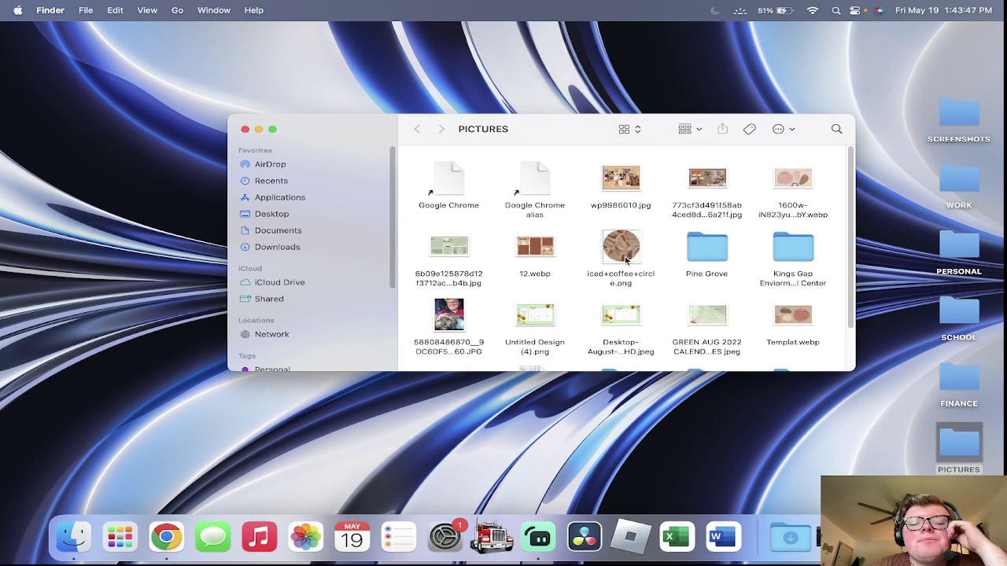
Step: Remove the Google Chrome and Google Chrome alias shortcuts from the PICTURES folder
{"action": "scroll", "coordinate": [628, 244], "scroll_direction": "down", "scroll_amount": 1}
{"action": "left_click", "coordinate": [650, 248]}
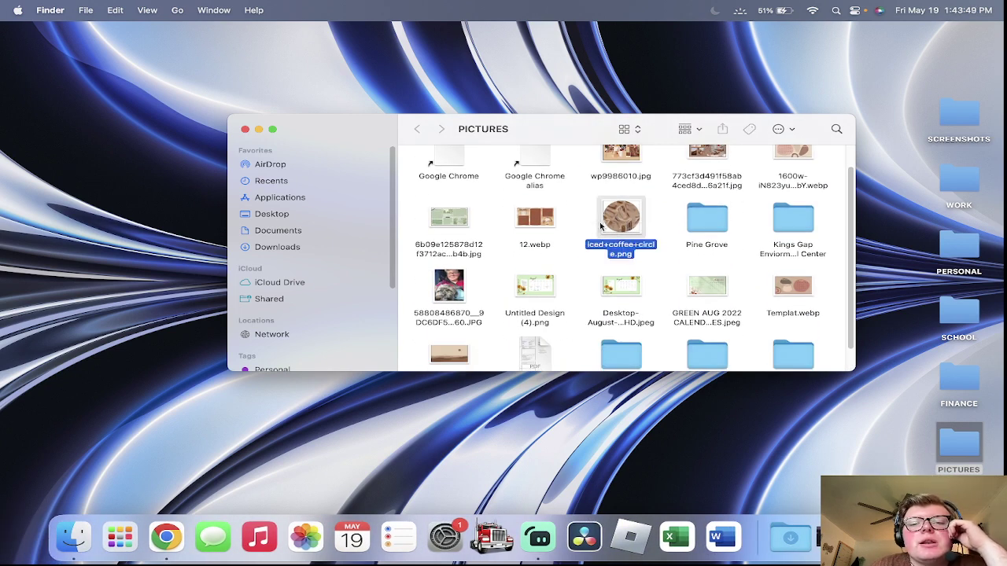
{"action": "scroll", "coordinate": [628, 226], "scroll_direction": "down", "scroll_amount": 1}
{"action": "scroll", "coordinate": [582, 212], "scroll_direction": "up", "scroll_amount": 2}
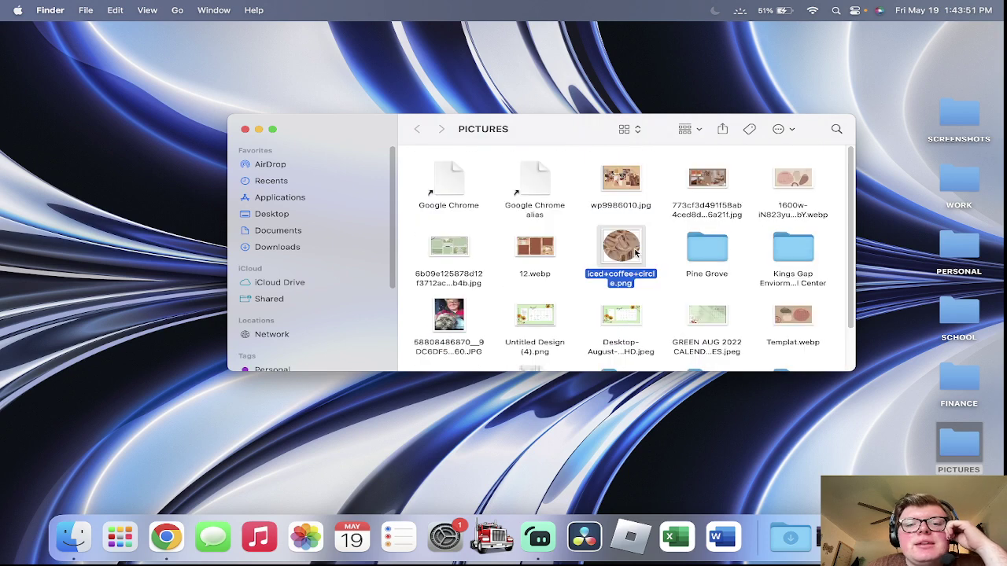
{"action": "left_click", "coordinate": [540, 199]}
{"action": "left_click", "coordinate": [448, 181], "text": "super"}
{"action": "left_click_drag", "start_coordinate": [449, 181], "coordinate": [837, 537]}
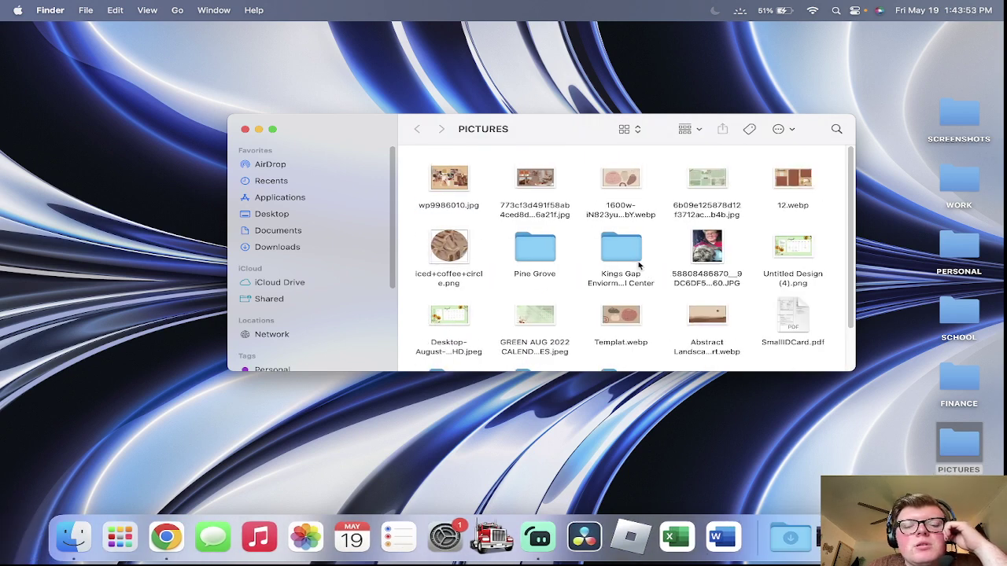
Step: Create a Mac Customization folder in PICTURES and move the six images from wp9986010.jpg to the iced coffee circle into it
{"action": "scroll", "coordinate": [531, 258], "scroll_direction": "down", "scroll_amount": 2}
{"action": "scroll", "coordinate": [560, 221], "scroll_direction": "up", "scroll_amount": 2}
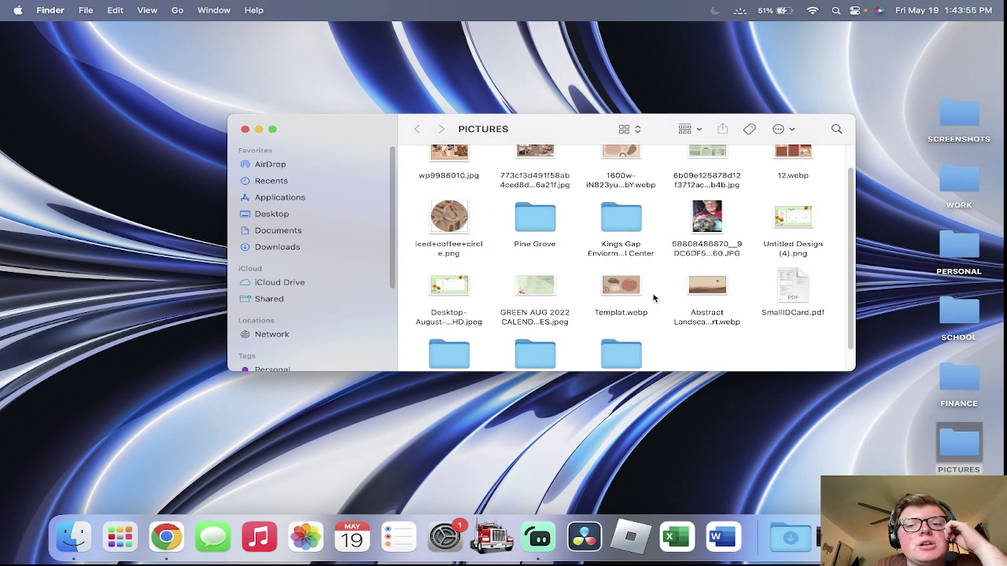
{"action": "scroll", "coordinate": [762, 346], "scroll_direction": "down", "scroll_amount": 2}
{"action": "right_click", "coordinate": [732, 332]}
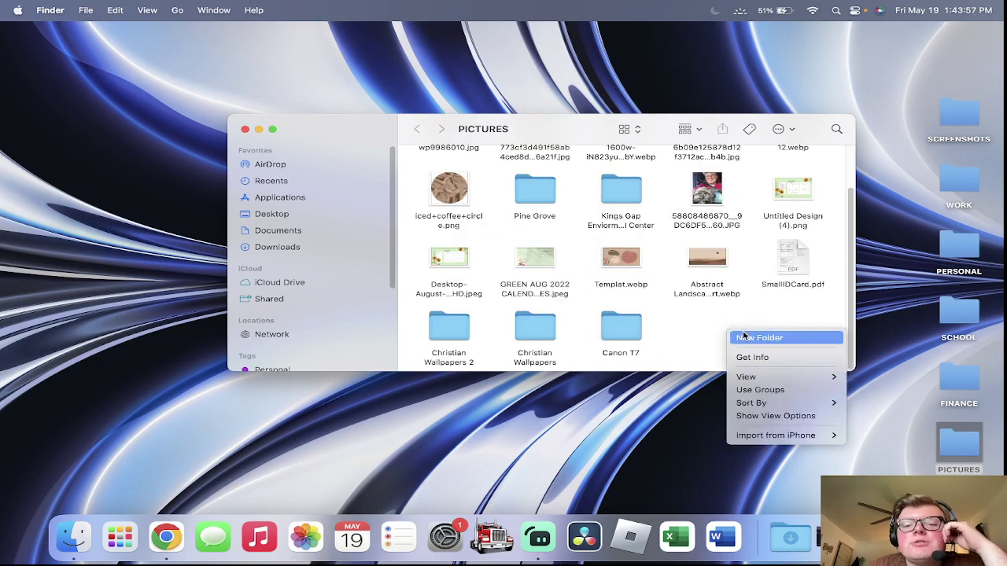
{"action": "left_click", "coordinate": [742, 337]}
{"action": "key", "text": "BackSpace"}
{"action": "type", "text": "wALLP"}
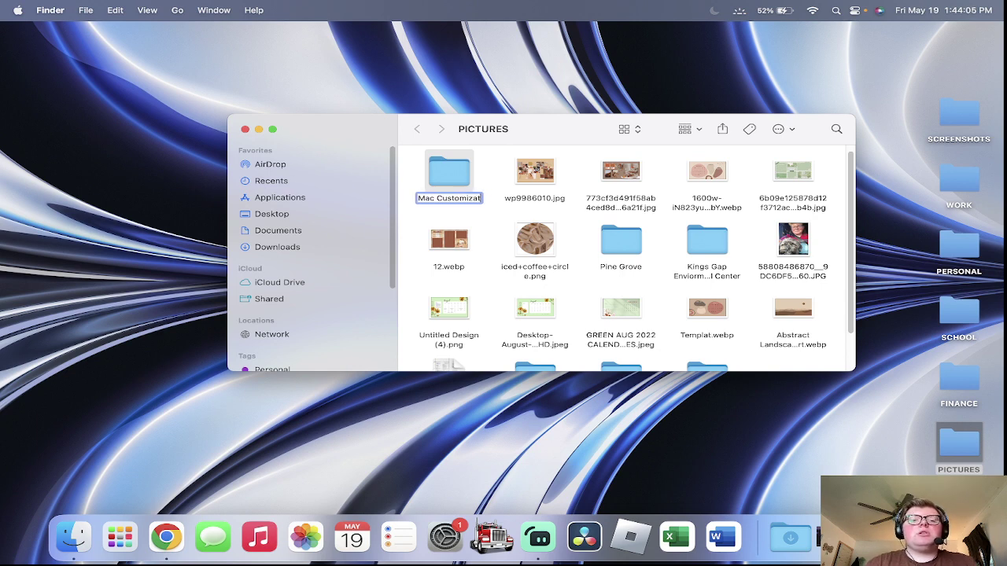
{"action": "type", "text": "ion"}
{"action": "key", "text": "Return"}
{"action": "left_click_drag", "start_coordinate": [550, 185], "coordinate": [450, 174]}
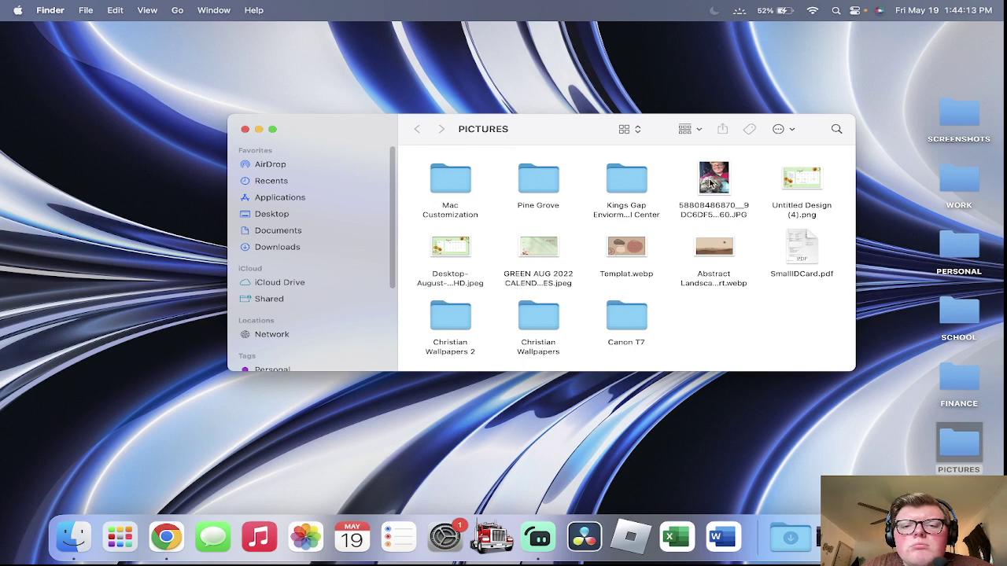
Step: Create a General Pictures folder in PICTURES and move the loose portrait JPG into it
{"action": "right_click", "coordinate": [703, 338]}
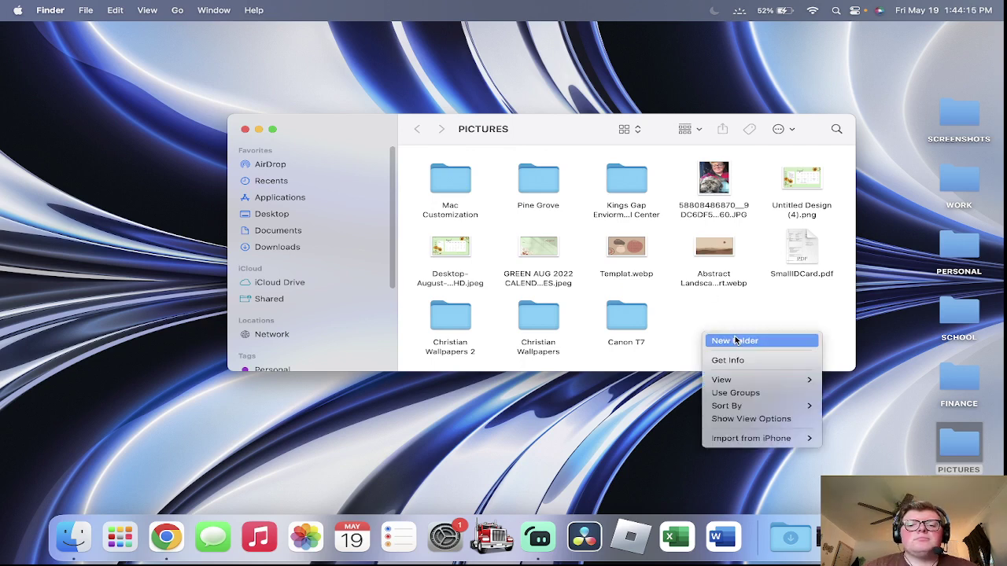
{"action": "left_click", "coordinate": [732, 341]}
{"action": "key", "text": "BackSpace"}
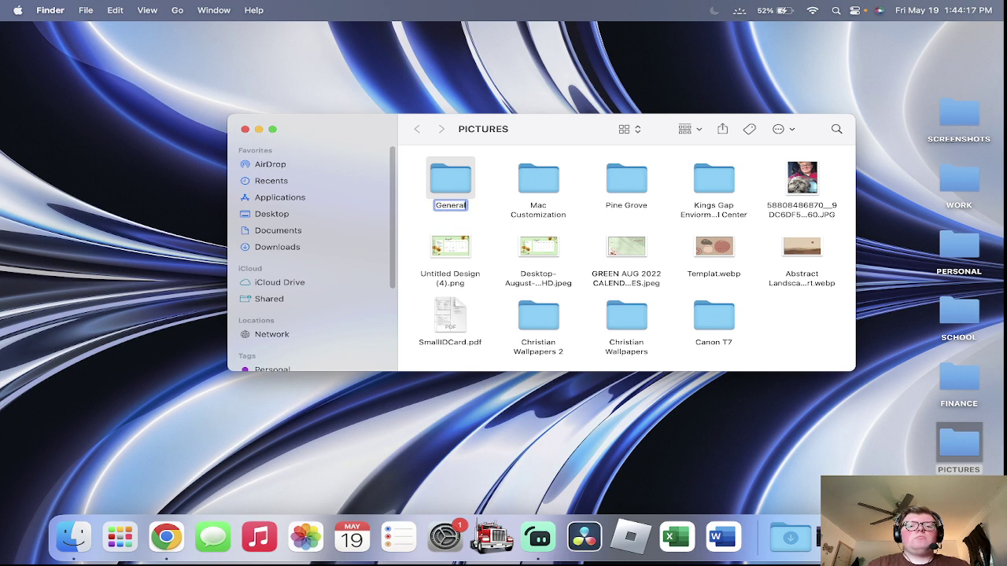
{"action": "type", "text": "General Pictures"}
{"action": "key", "text": "Return"}
{"action": "left_click_drag", "start_coordinate": [823, 191], "coordinate": [446, 183]}
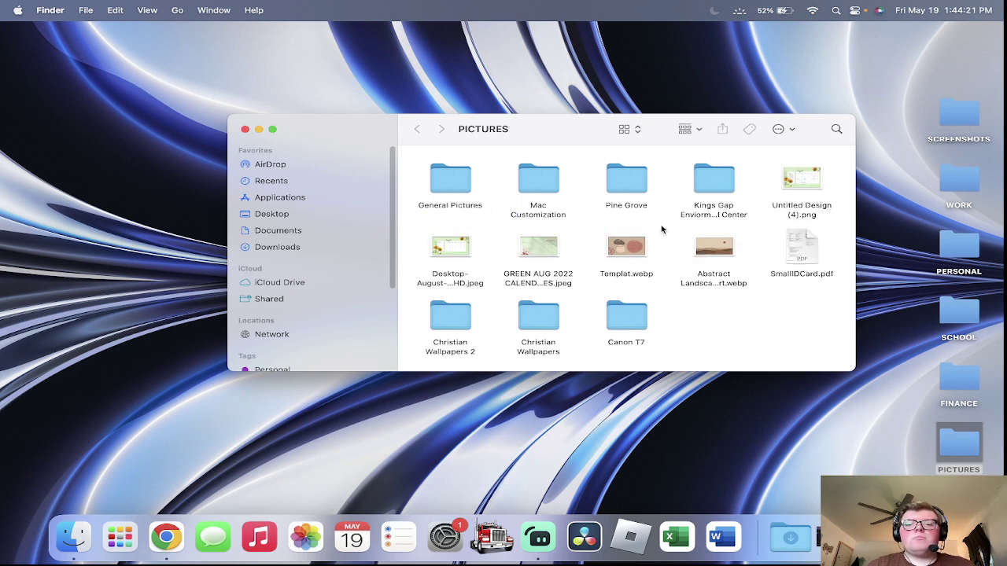
Step: File Templat.webp, the Abstract Landscape image, the GREEN AUG 2022 calendar and the Desktop-August image into the new General Pictures and Mac Customization folders
{"action": "left_click", "coordinate": [630, 250]}
{"action": "left_click_drag", "start_coordinate": [630, 250], "coordinate": [449, 181]}
{"action": "left_click_drag", "start_coordinate": [538, 247], "coordinate": [450, 181]}
{"action": "left_click", "coordinate": [450, 248]}
{"action": "left_click_drag", "start_coordinate": [520, 242], "coordinate": [538, 186]}
{"action": "left_click_drag", "start_coordinate": [450, 248], "coordinate": [538, 182]}
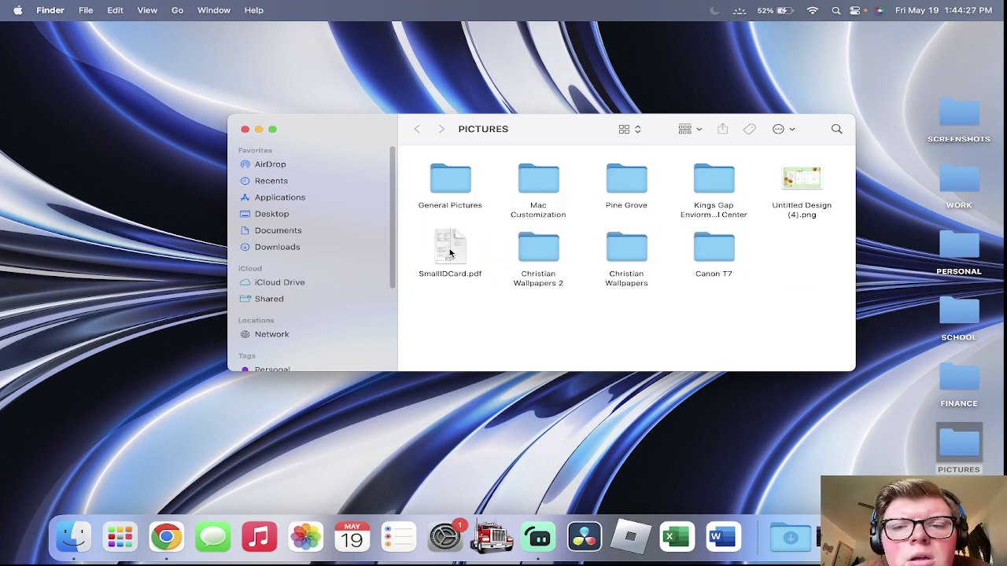
Step: Remove SmallIDCard.pdf from PICTURES and move Untitled Design (4).png into the Mac Customization folder
{"action": "left_click_drag", "start_coordinate": [450, 255], "coordinate": [790, 537]}
{"action": "left_click_drag", "start_coordinate": [796, 185], "coordinate": [540, 184]}
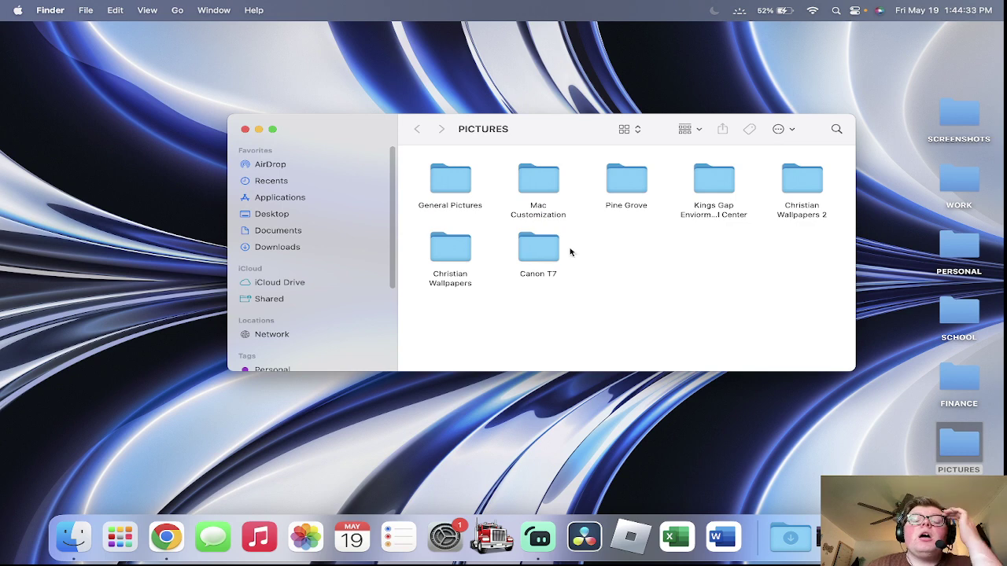
{"action": "left_click", "coordinate": [588, 220]}
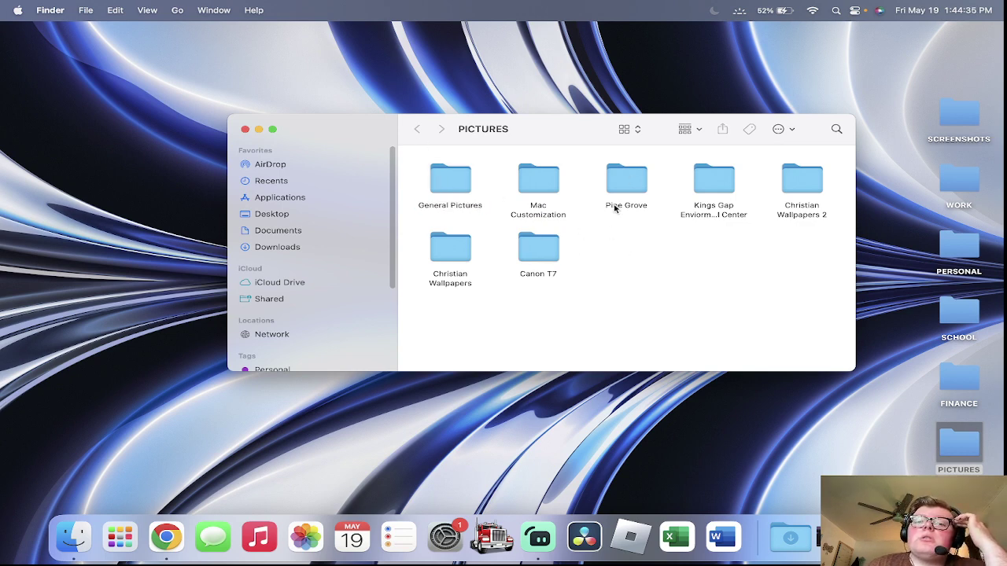
Step: Look through the photos in the Pine Grove and Kings Gap folders, returning to PICTURES after each
{"action": "left_click", "coordinate": [620, 208]}
{"action": "double_click", "coordinate": [644, 181]}
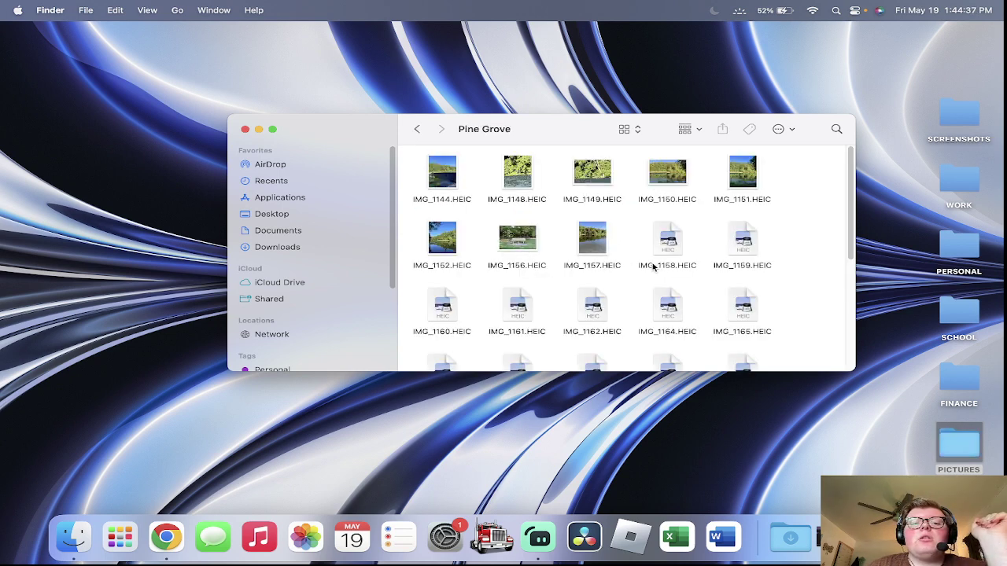
{"action": "scroll", "coordinate": [656, 265], "scroll_direction": "down", "scroll_amount": 5}
{"action": "scroll", "coordinate": [574, 291], "scroll_direction": "up", "scroll_amount": 2}
{"action": "scroll", "coordinate": [600, 323], "scroll_direction": "up", "scroll_amount": 5}
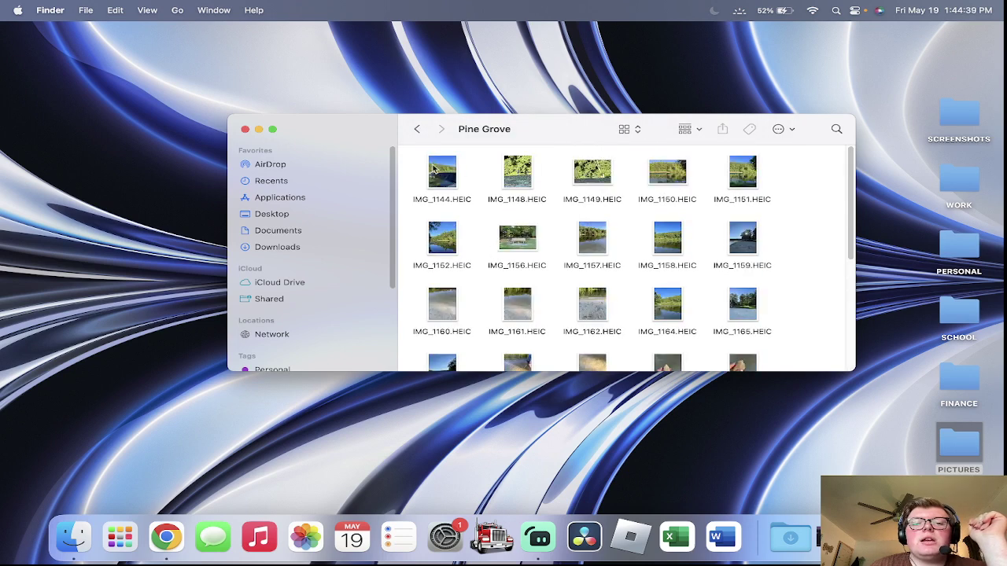
{"action": "left_click", "coordinate": [417, 129]}
{"action": "left_click", "coordinate": [703, 187]}
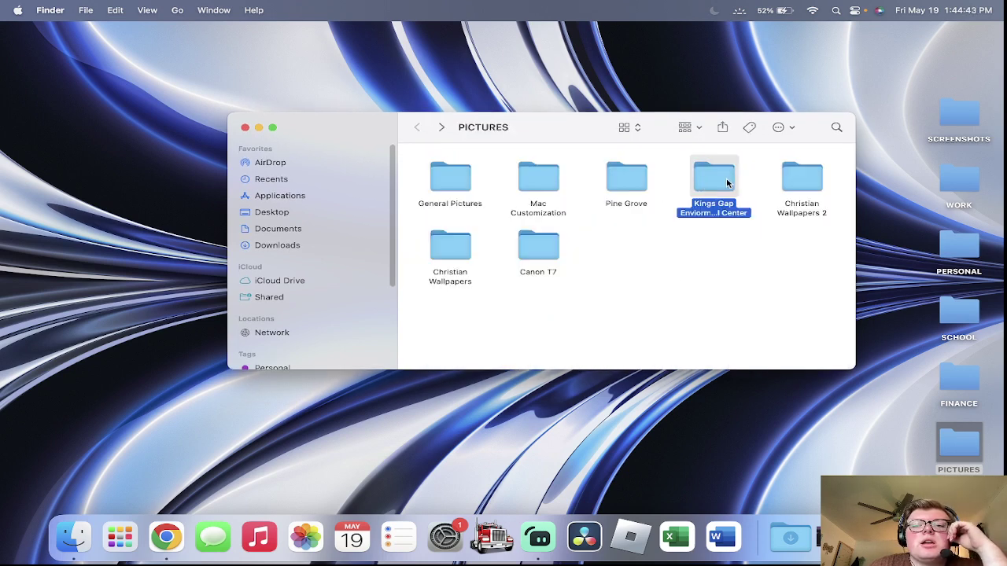
{"action": "double_click", "coordinate": [727, 183]}
{"action": "scroll", "coordinate": [598, 259], "scroll_direction": "down", "scroll_amount": 5}
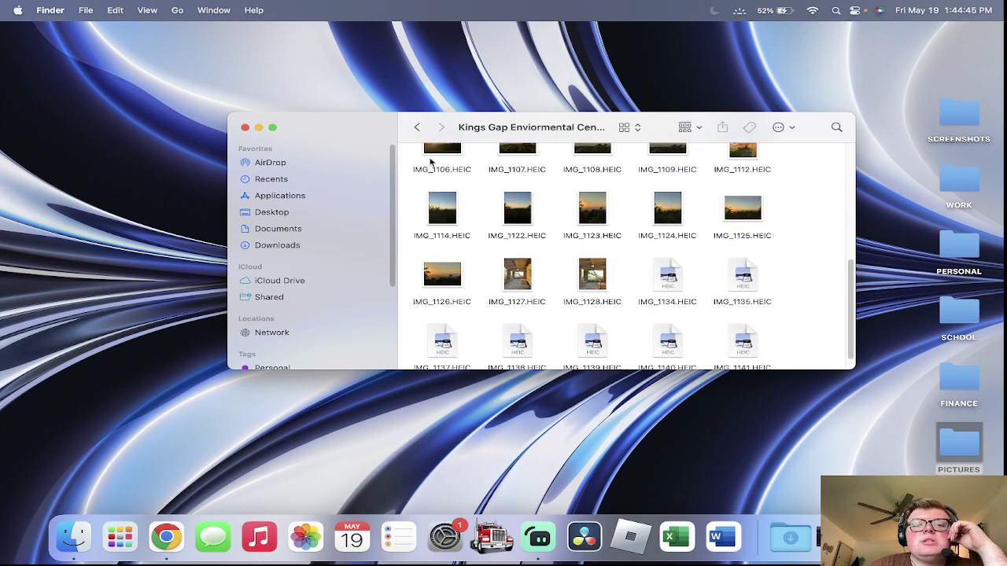
{"action": "left_click", "coordinate": [417, 128]}
Step: Check the contents of the Christian Wallpapers 2 and Christian Wallpapers folders and return to PICTURES
{"action": "double_click", "coordinate": [802, 173]}
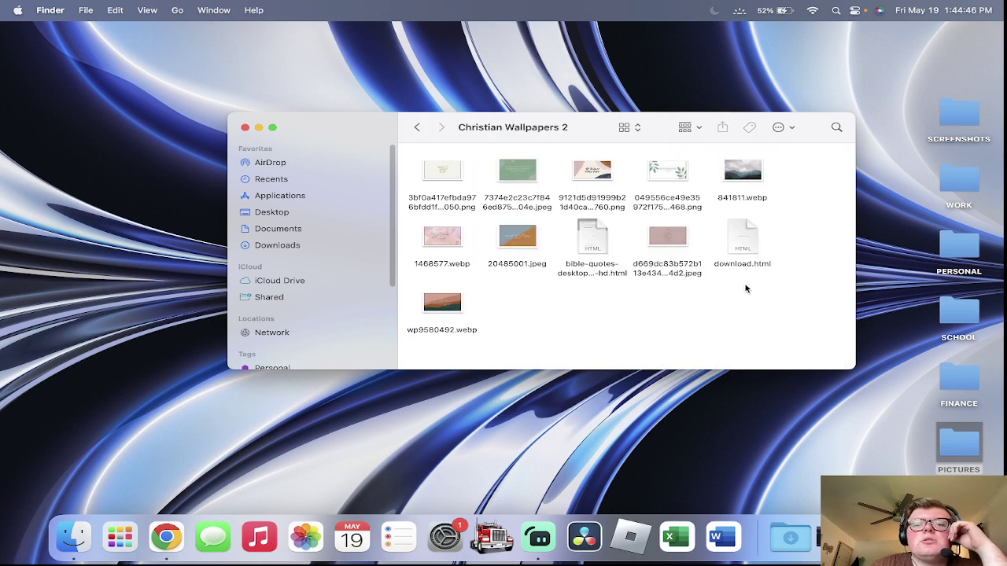
{"action": "left_click", "coordinate": [417, 128]}
{"action": "double_click", "coordinate": [450, 248]}
{"action": "left_click", "coordinate": [417, 130]}
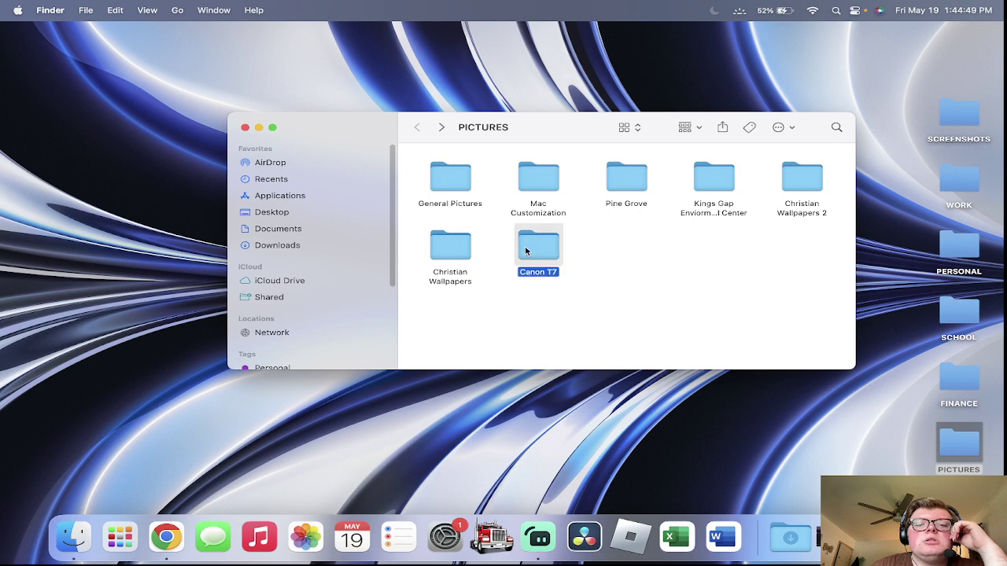
Step: Open the Canon T7 folder and check its 2-20-22, 2-21-22 and 2-22-22 subfolders
{"action": "double_click", "coordinate": [526, 250]}
{"action": "left_click", "coordinate": [440, 168]}
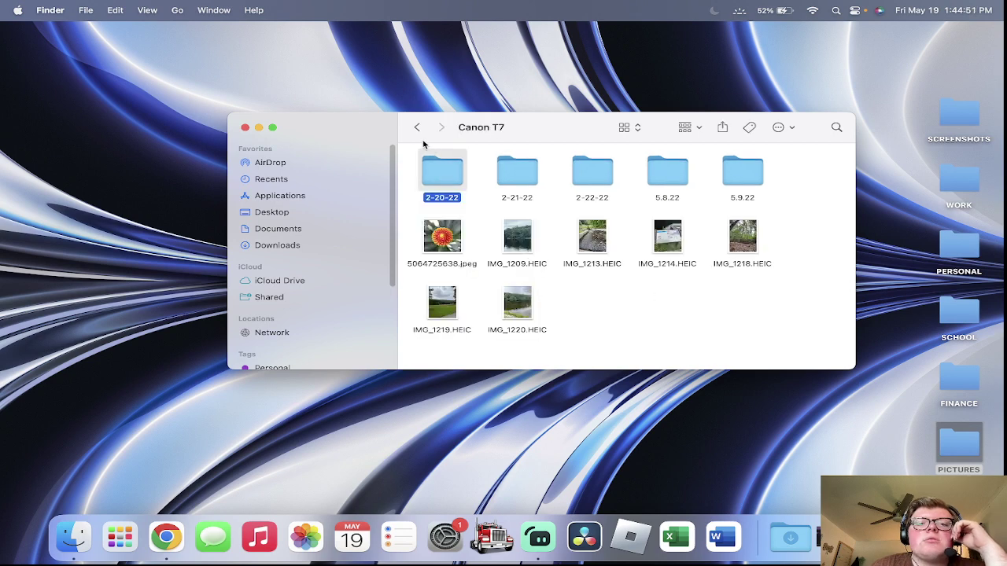
{"action": "double_click", "coordinate": [442, 173]}
{"action": "left_click", "coordinate": [414, 129]}
{"action": "double_click", "coordinate": [517, 172]}
{"action": "left_click", "coordinate": [417, 128]}
{"action": "left_click", "coordinate": [586, 171]}
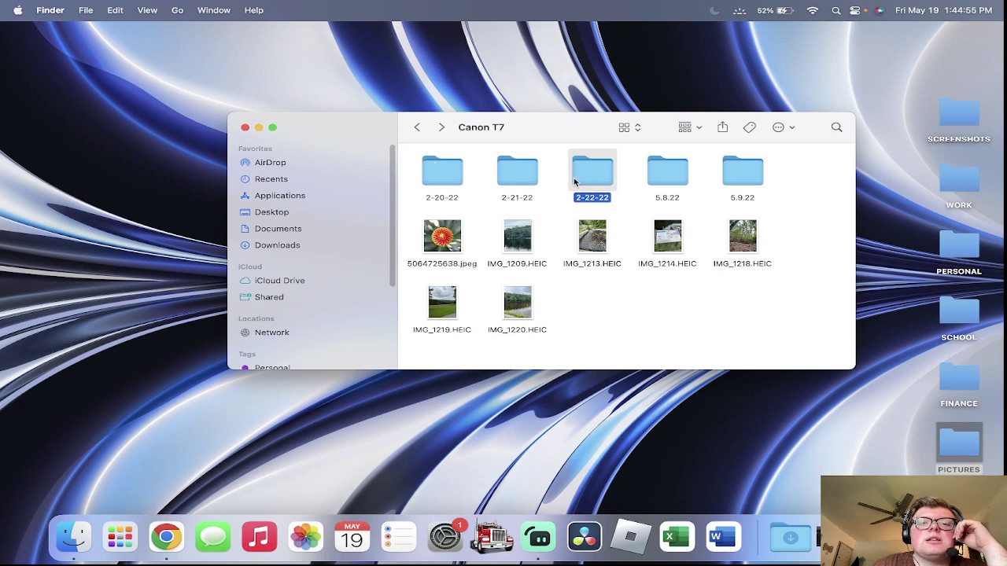
{"action": "double_click", "coordinate": [518, 188]}
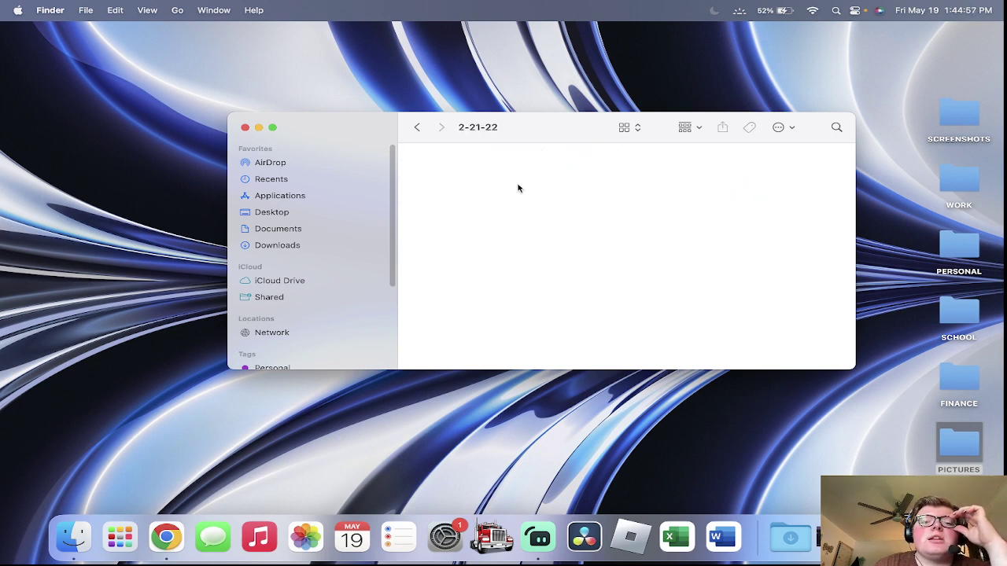
{"action": "left_click", "coordinate": [423, 134]}
{"action": "double_click", "coordinate": [606, 171]}
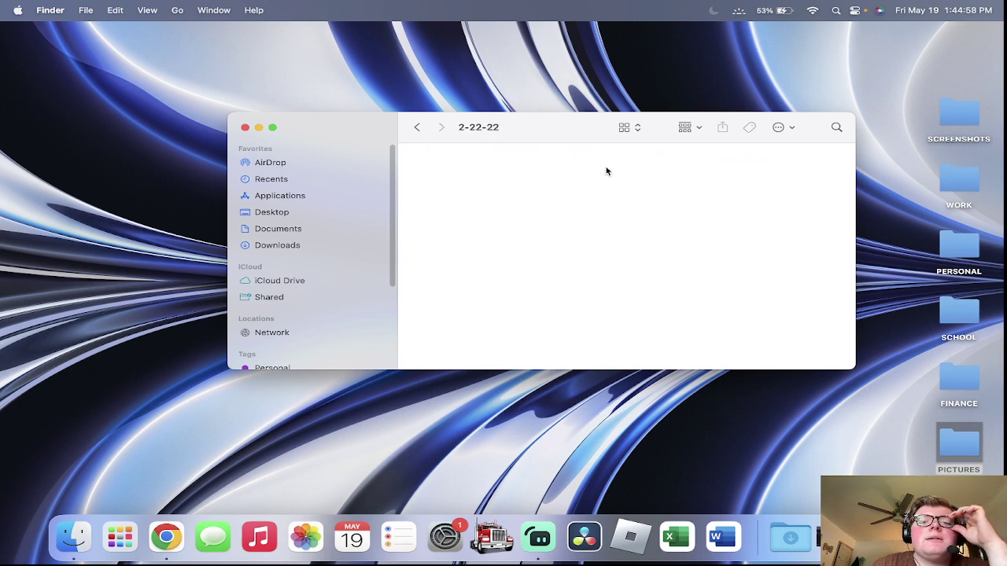
{"action": "left_click", "coordinate": [425, 133]}
Step: Browse the 5.8.22 subfolder, preview IMG_3279, and close both the preview and the folder window
{"action": "left_click", "coordinate": [668, 172]}
{"action": "double_click", "coordinate": [668, 171]}
{"action": "scroll", "coordinate": [553, 233], "scroll_direction": "down", "scroll_amount": 3}
{"action": "scroll", "coordinate": [561, 227], "scroll_direction": "up", "scroll_amount": 4}
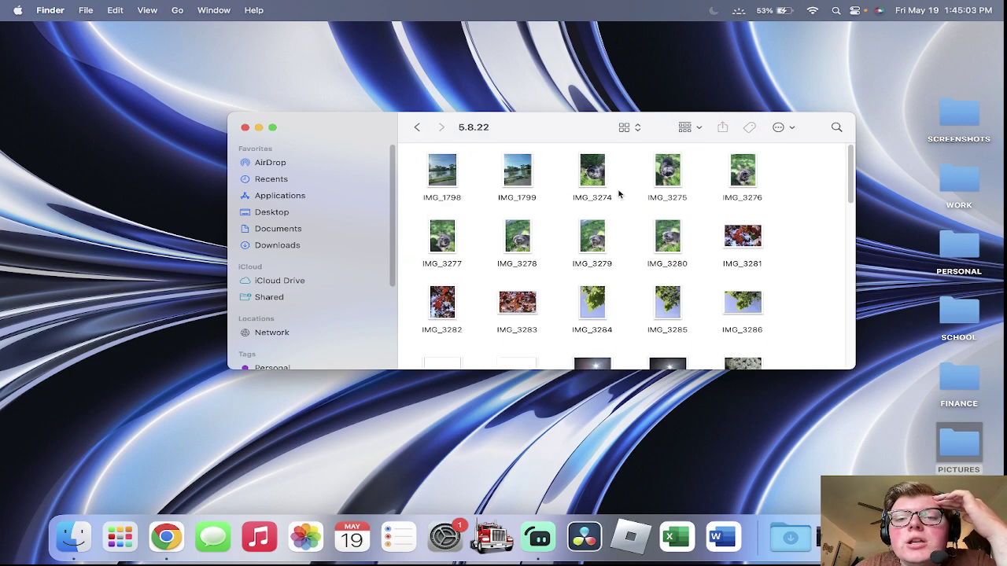
{"action": "double_click", "coordinate": [596, 257]}
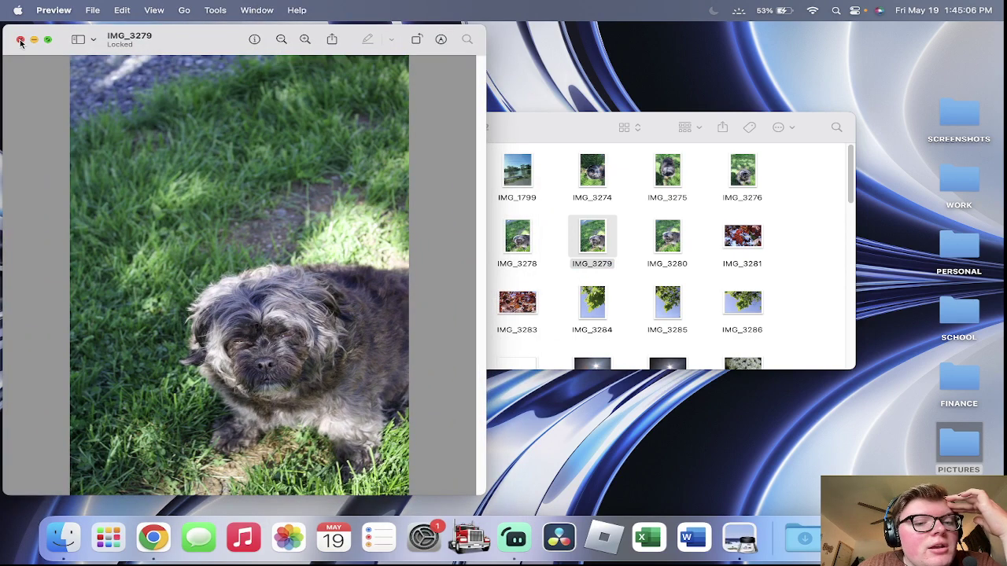
{"action": "left_click", "coordinate": [20, 41]}
{"action": "key", "text": "super+w"}
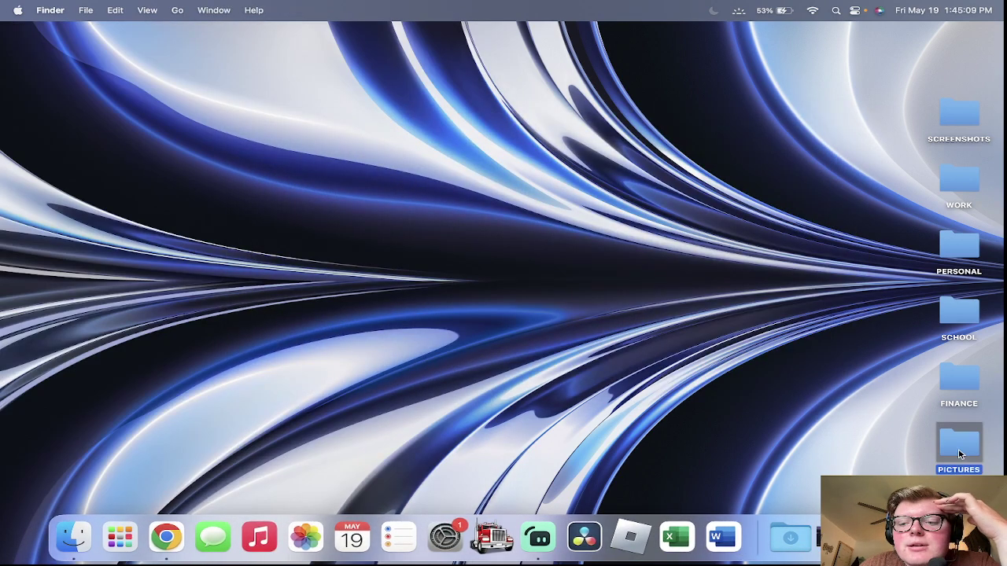
Step: Reopen PICTURES, check the Christian Wallpapers folder, and close the window
{"action": "double_click", "coordinate": [960, 445]}
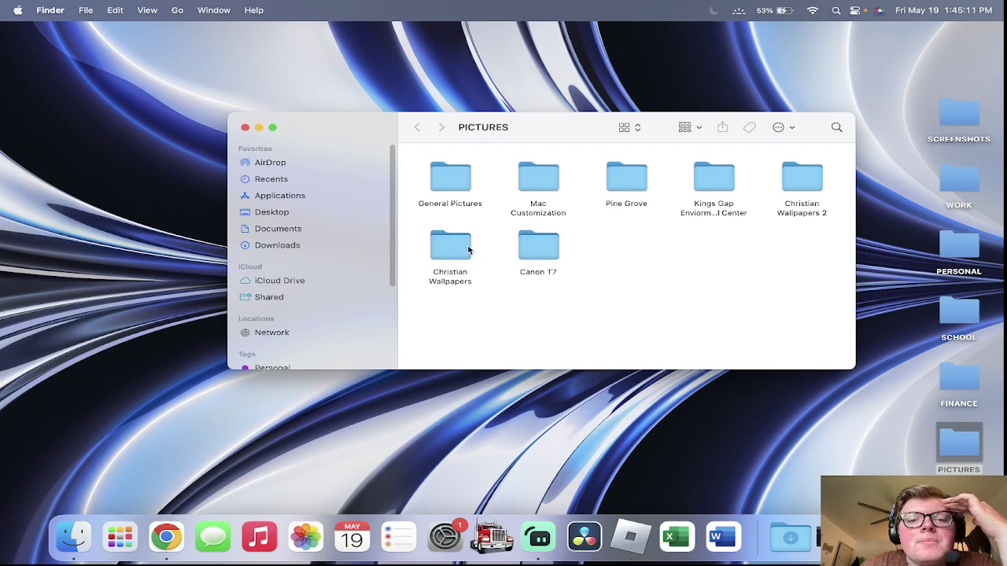
{"action": "double_click", "coordinate": [452, 246]}
{"action": "key", "text": "super+bracketleft"}
{"action": "left_click", "coordinate": [245, 127]}
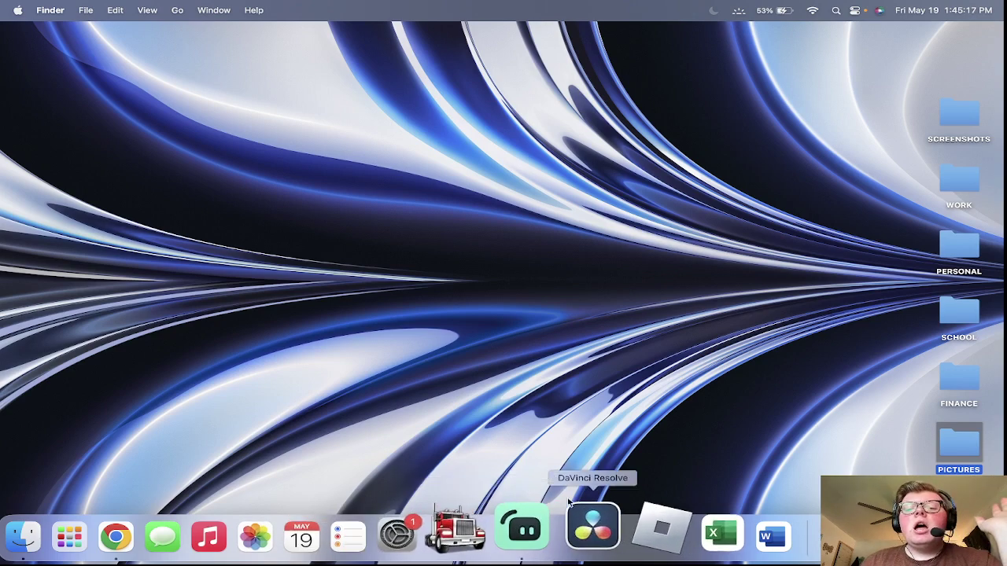
{"action": "left_click", "coordinate": [781, 418]}
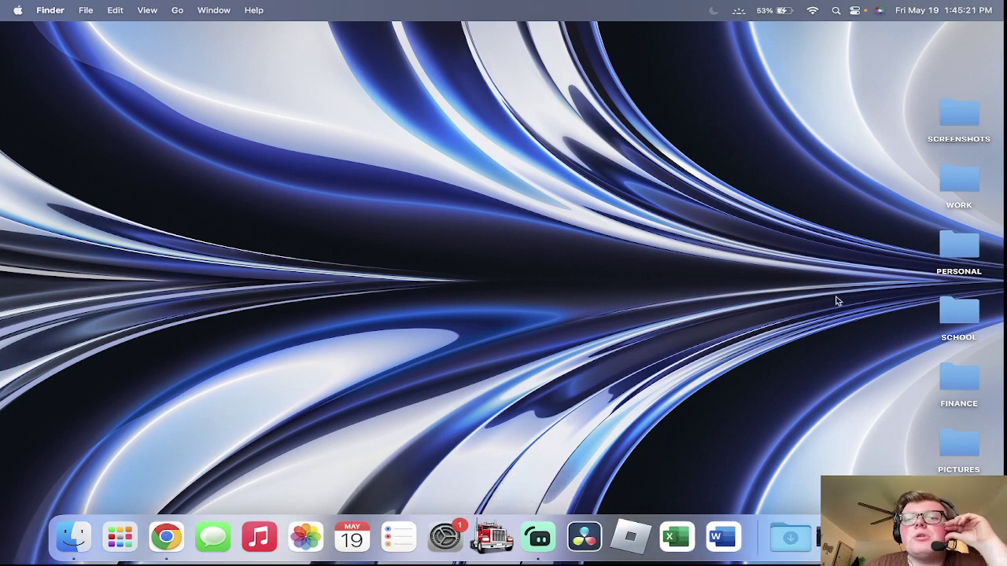
Step: Check the Soundtrap podcast project in Chrome, minimize that window, and switch to Streamlabs Desktop
{"action": "left_click", "coordinate": [153, 551]}
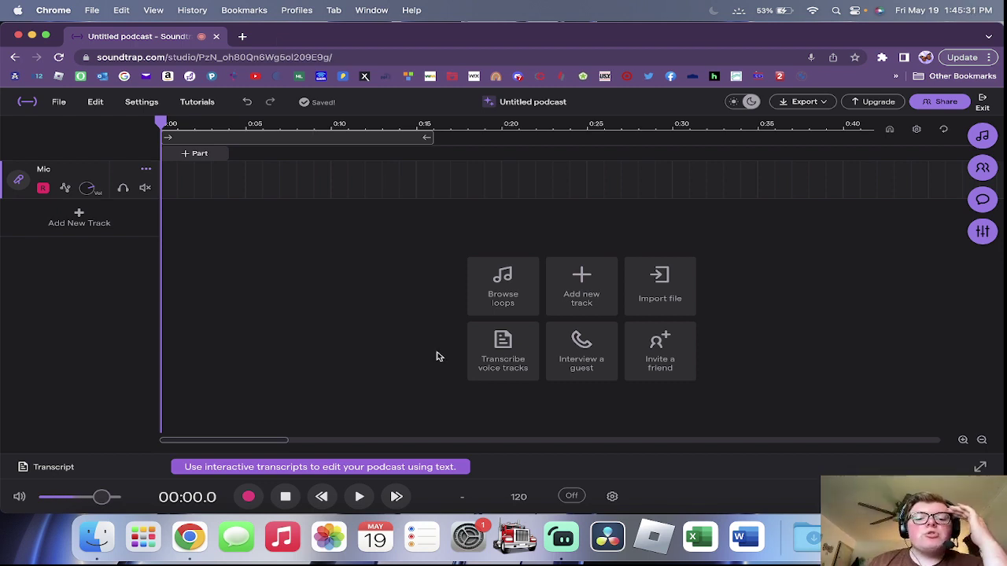
{"action": "left_click", "coordinate": [32, 36]}
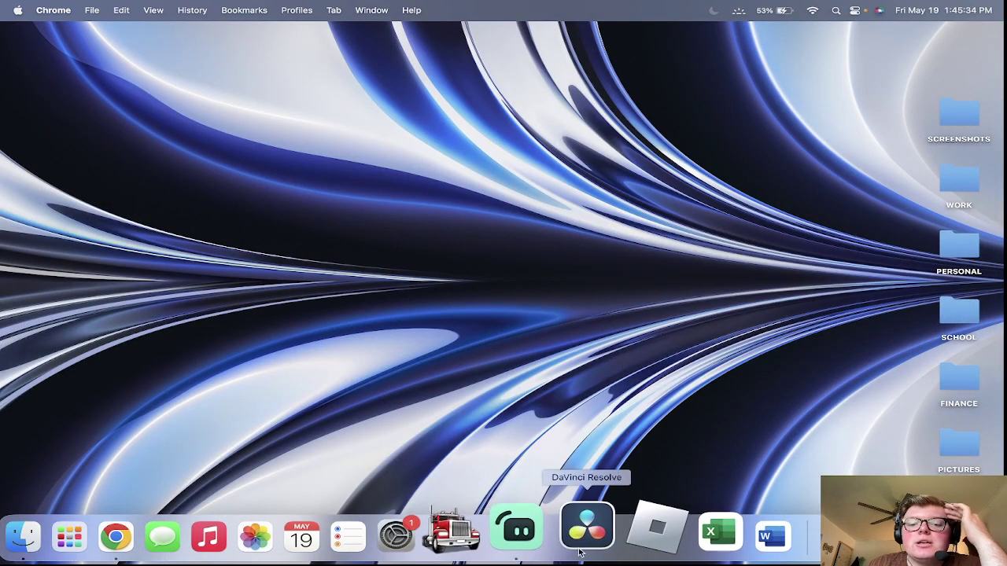
{"action": "left_click", "coordinate": [540, 543]}
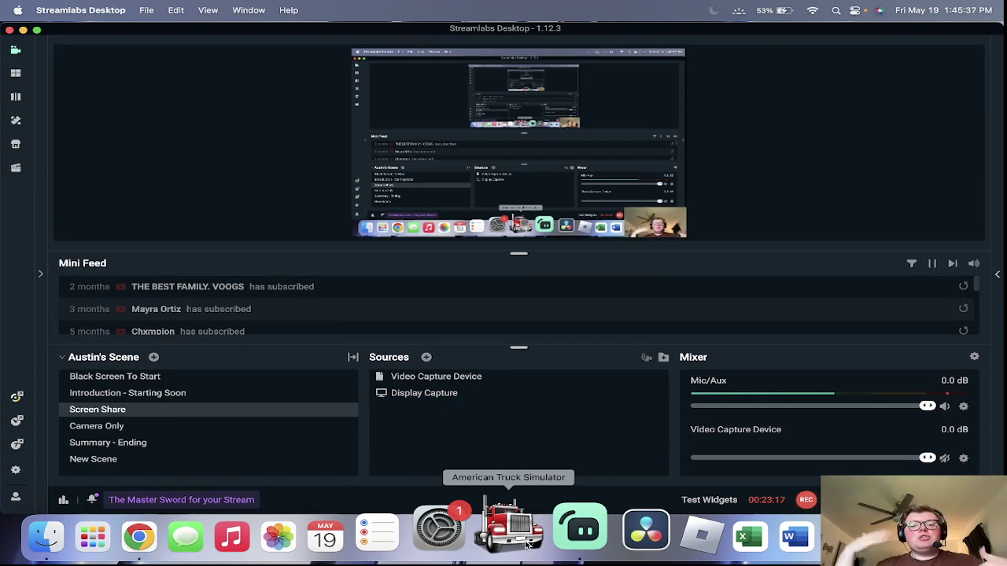